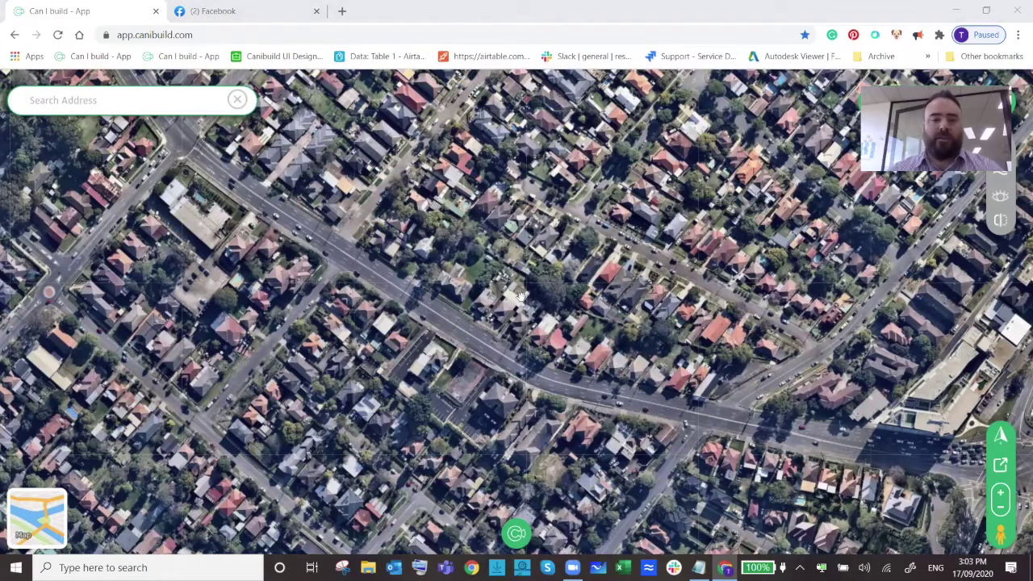
Zoom the satellite map in and out, ending on a wide view of the riverside suburb.
scroll(520, 296, down, 2)
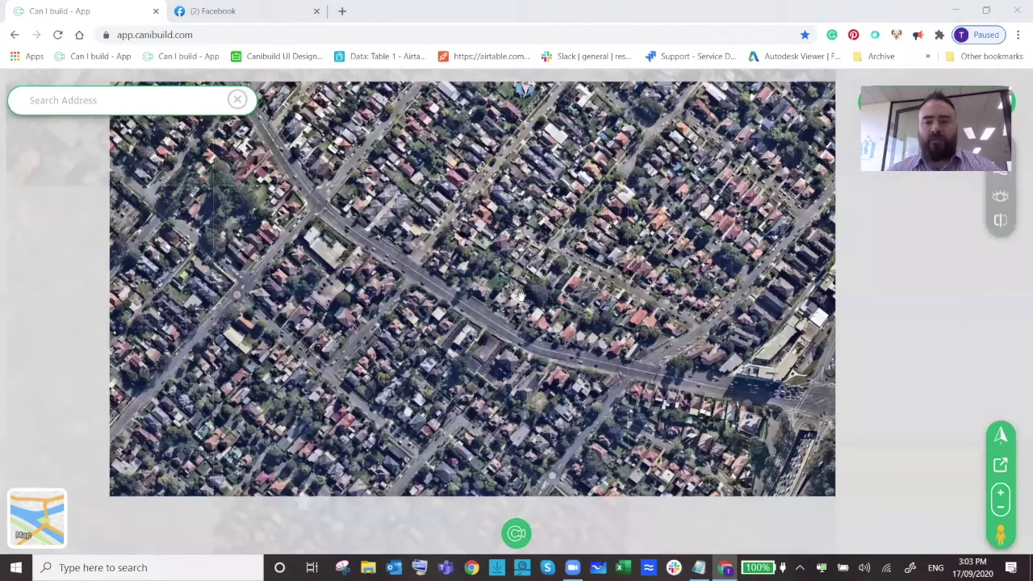
scroll(520, 297, down, 2)
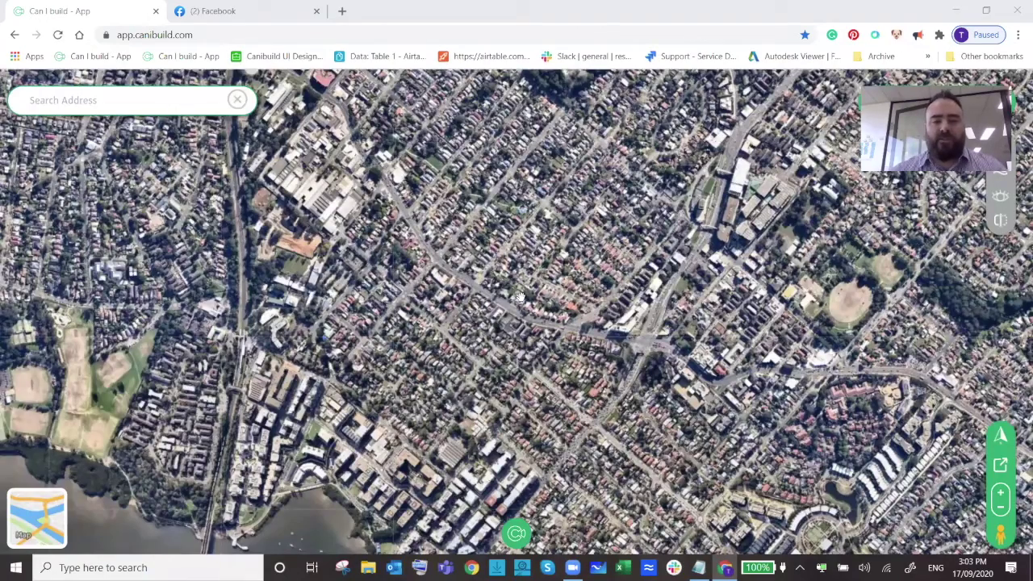
scroll(520, 297, down, 2)
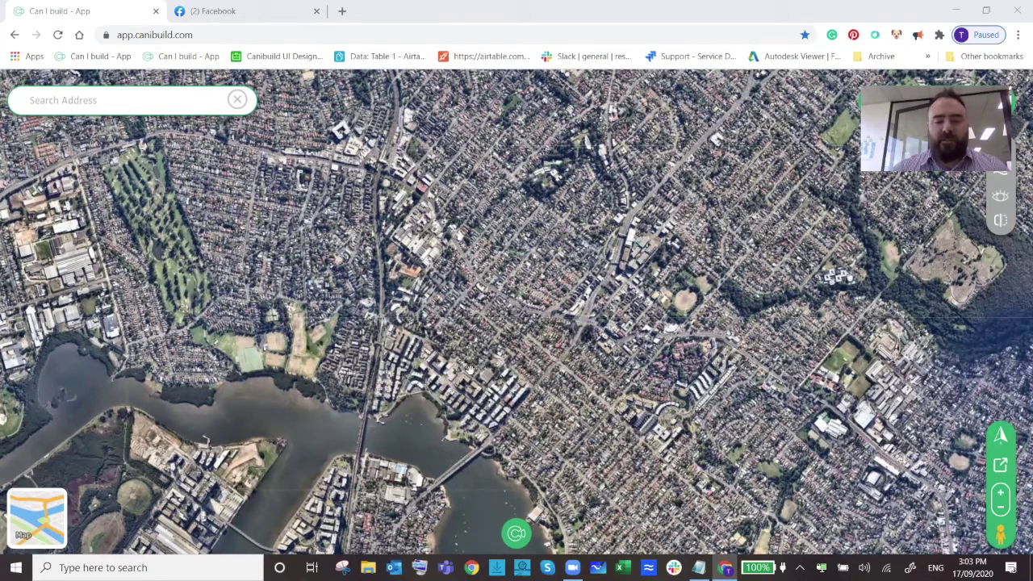
scroll(470, 369, down, 2)
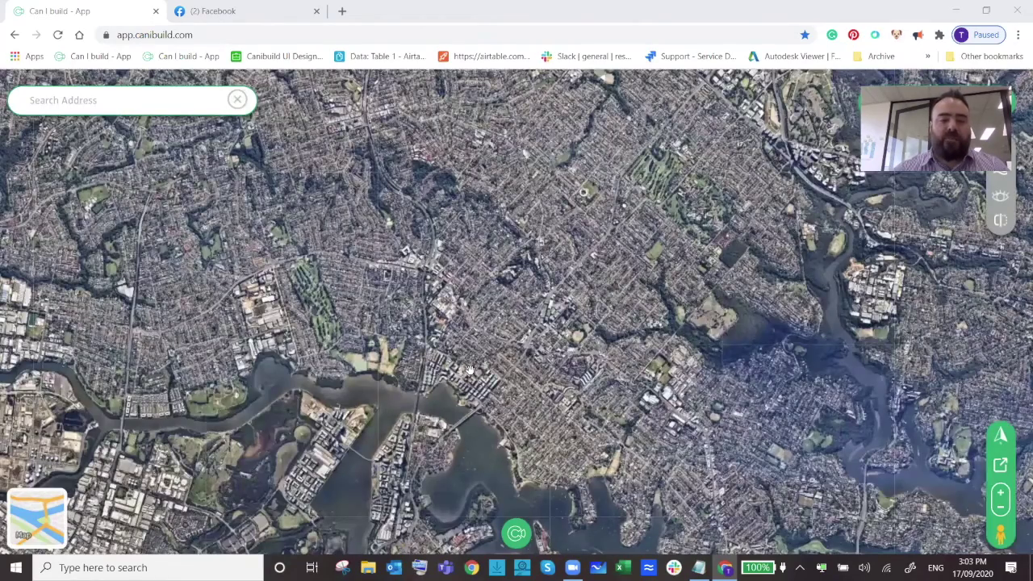
scroll(471, 370, up, 2)
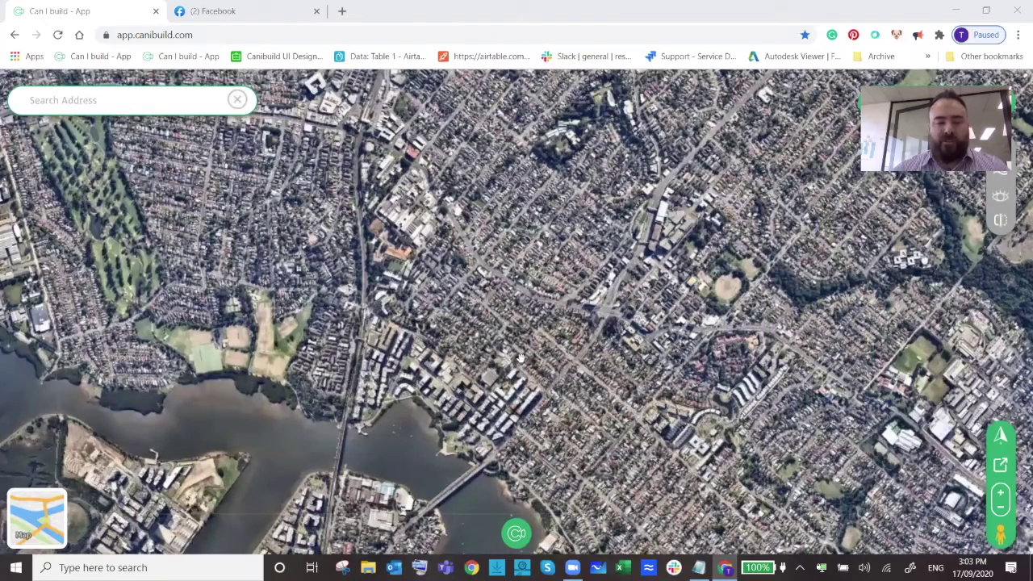
scroll(521, 358, up, 3)
scroll(521, 358, down, 1)
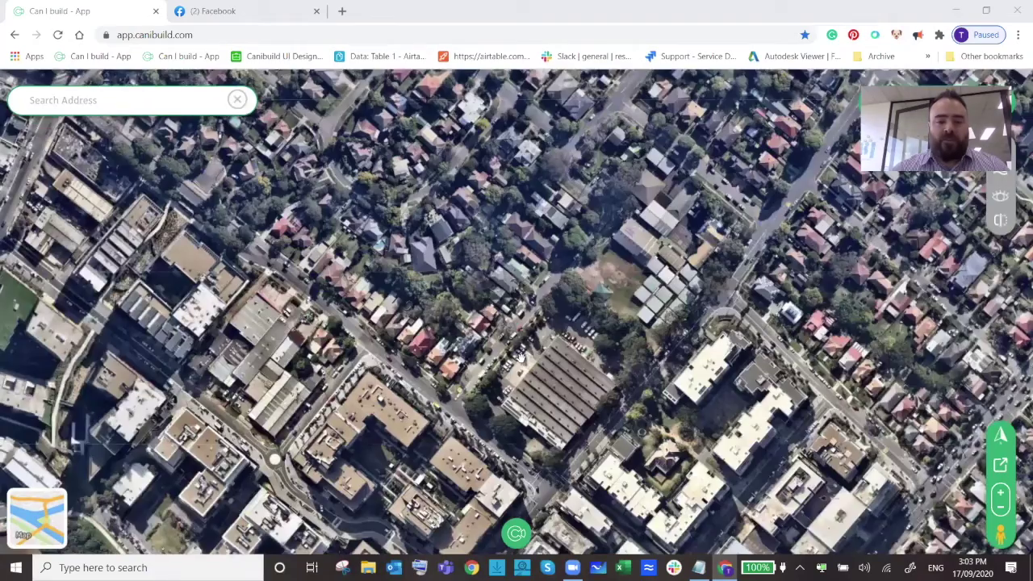
scroll(521, 358, down, 3)
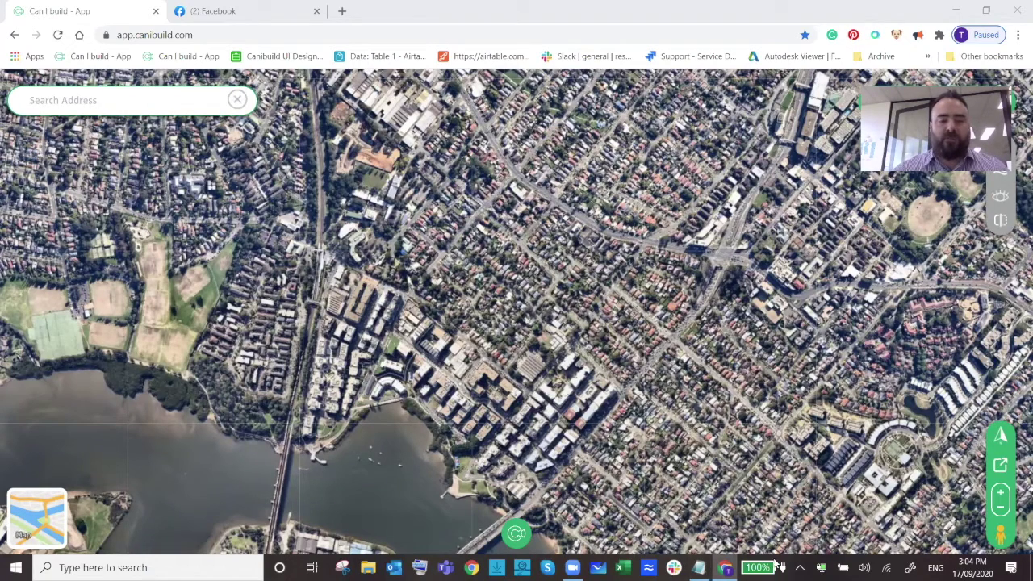
Copy the site address line from Notepad into Search Address and load the matching property.
key(alt+Tab)
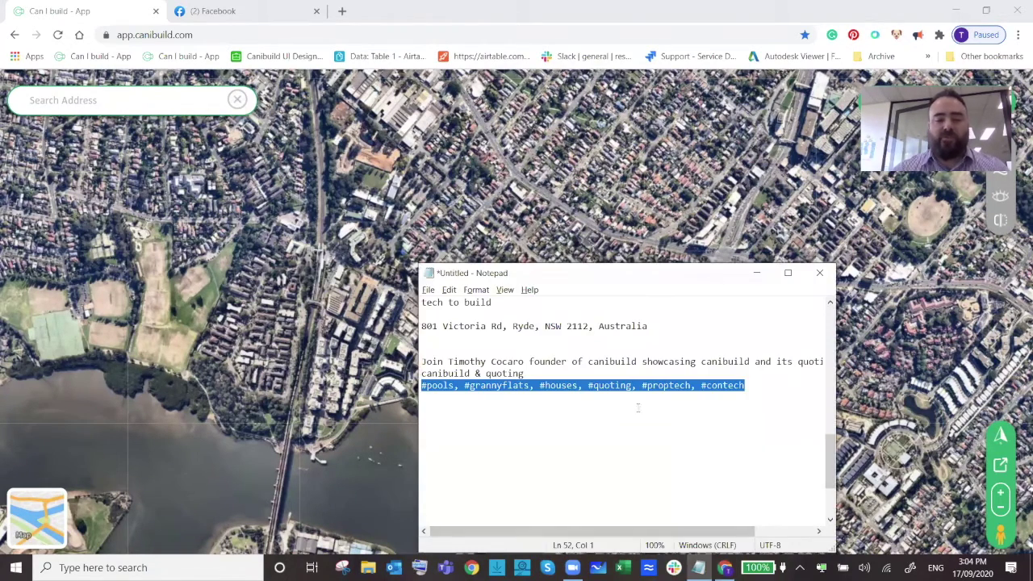
click(675, 330)
drag(399, 329, 409, 326)
key(ctrl+c)
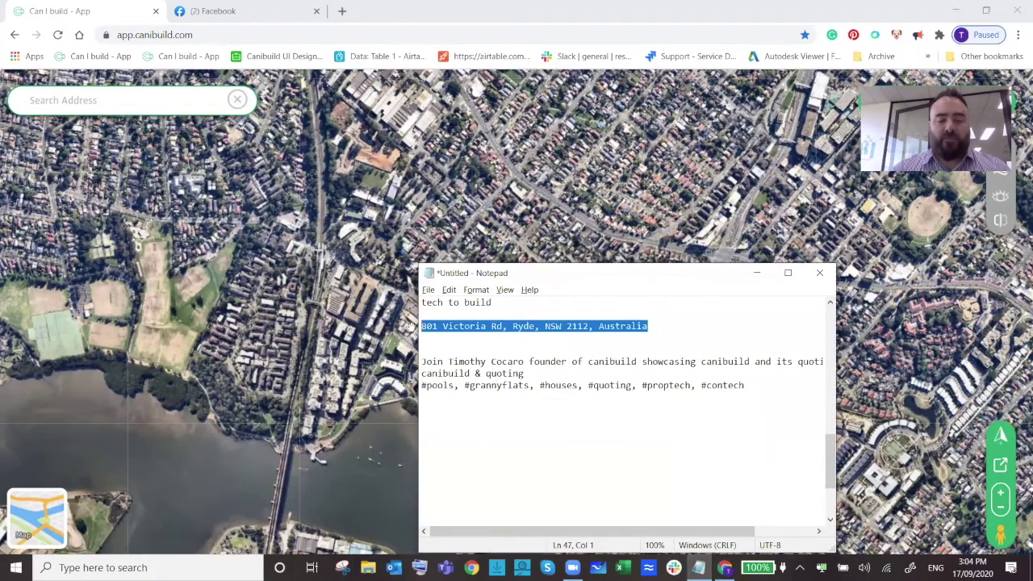
key(alt+Tab)
key(ctrl+v)
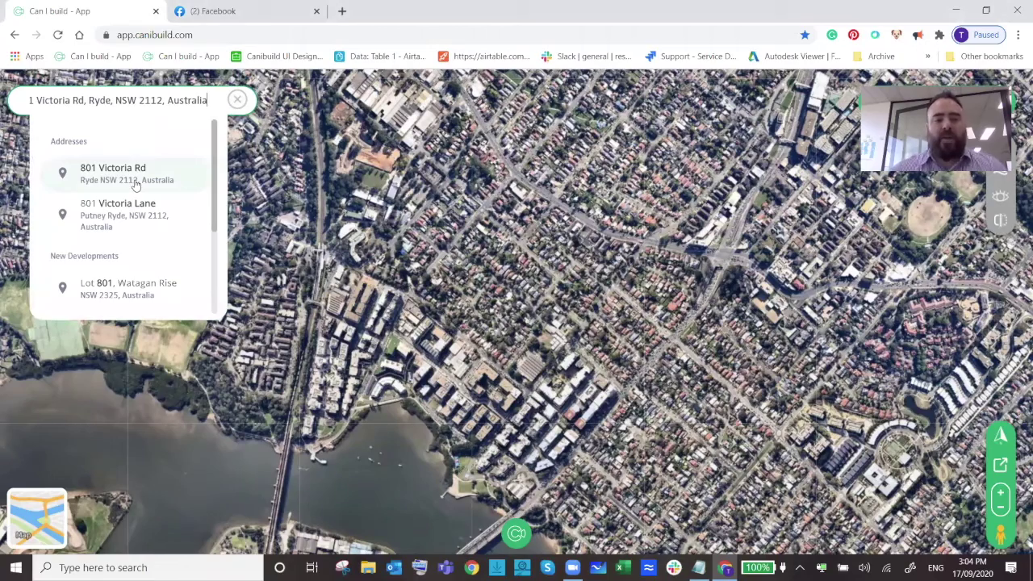
click(136, 184)
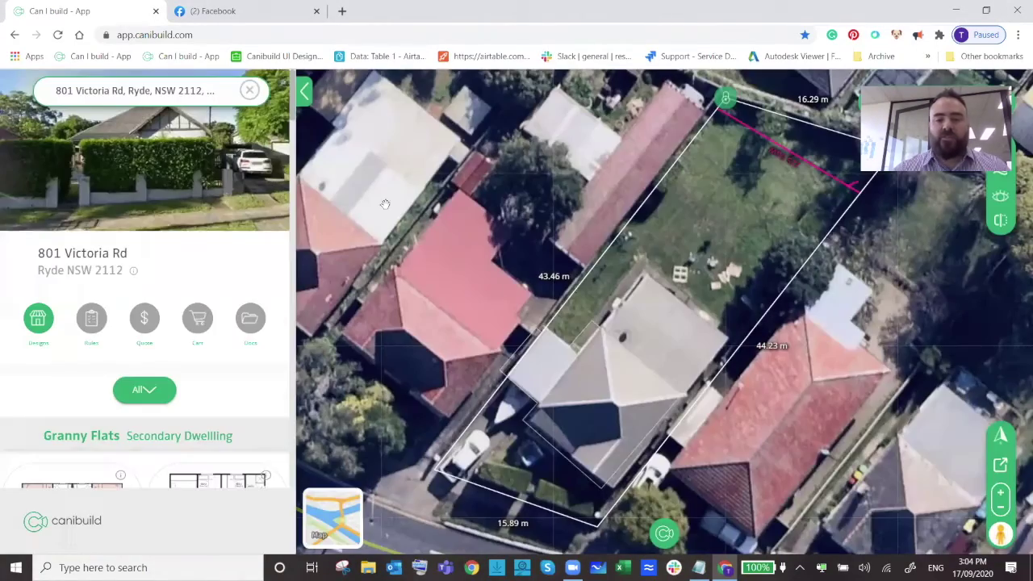
scroll(716, 283, down, 1)
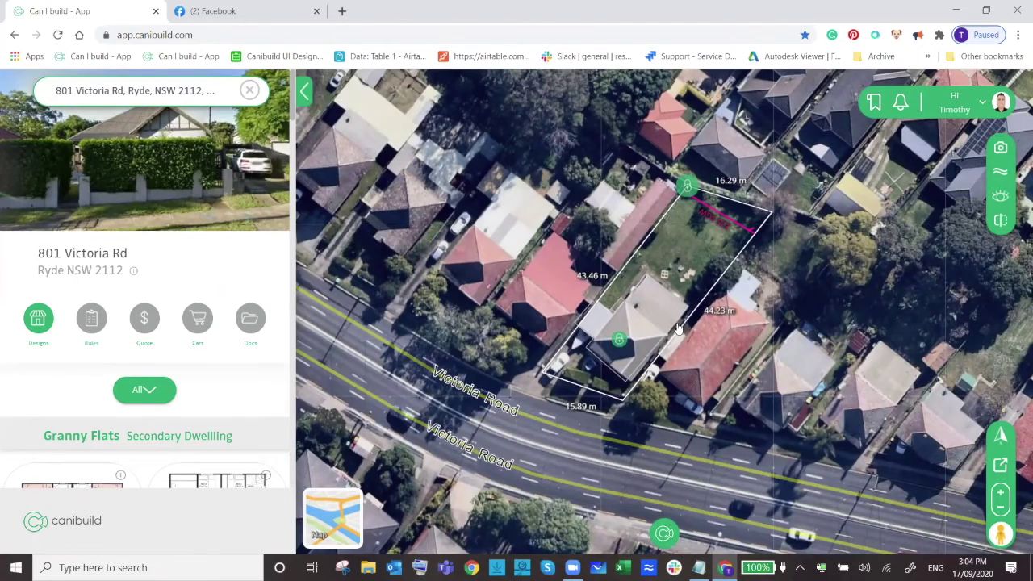
scroll(677, 329, up, 2)
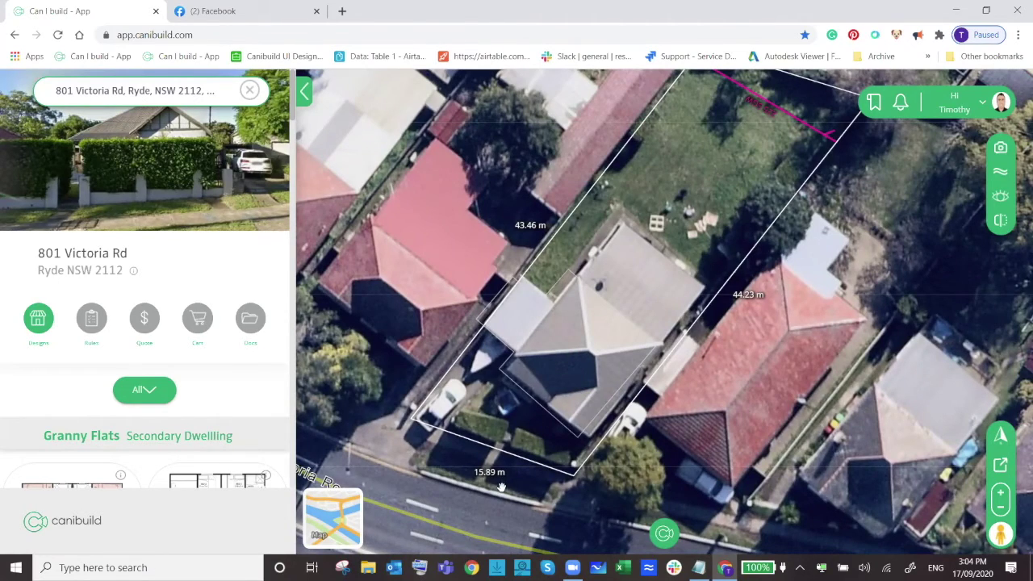
scroll(677, 246, down, 2)
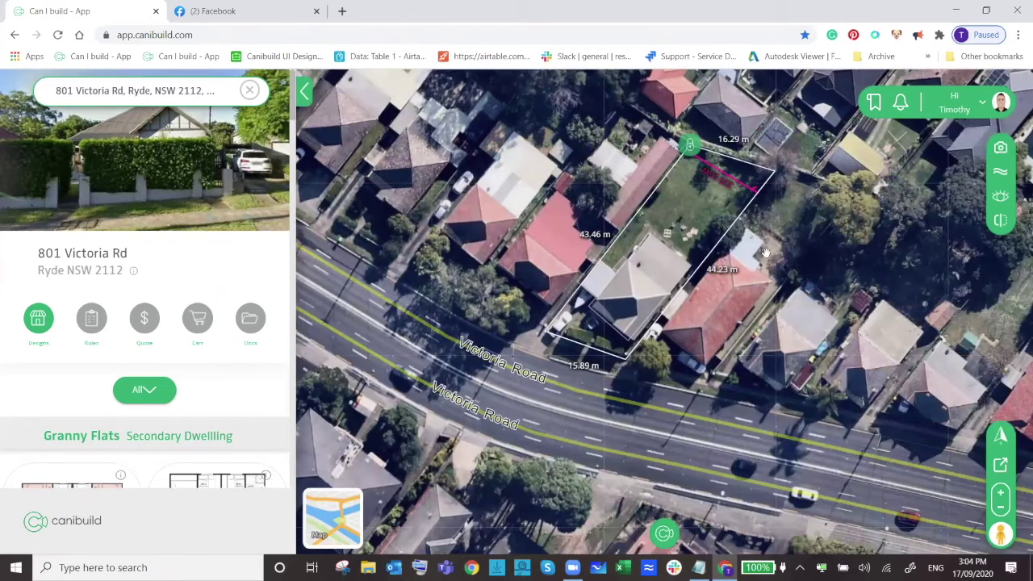
drag(765, 252, 720, 301)
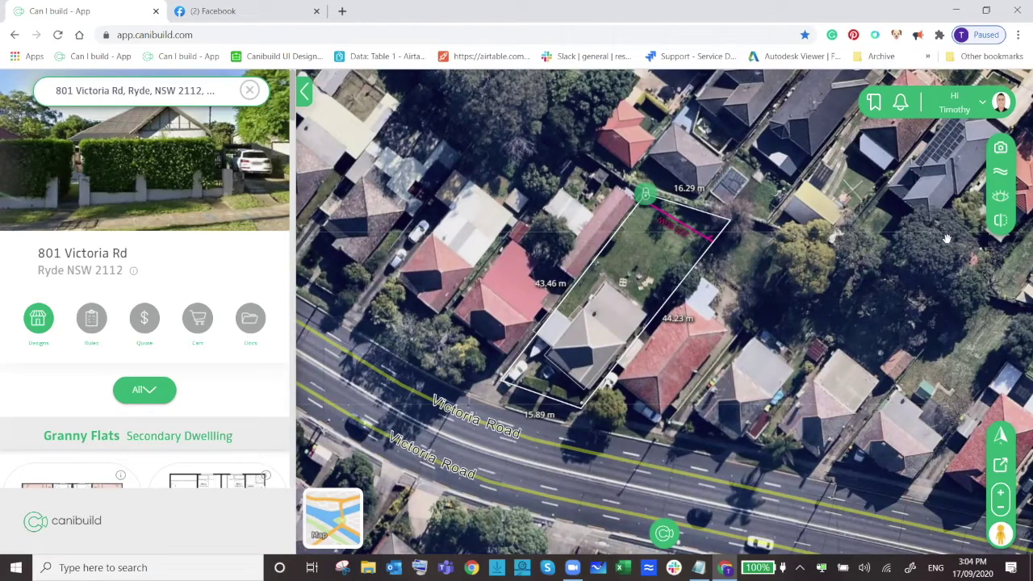
click(997, 171)
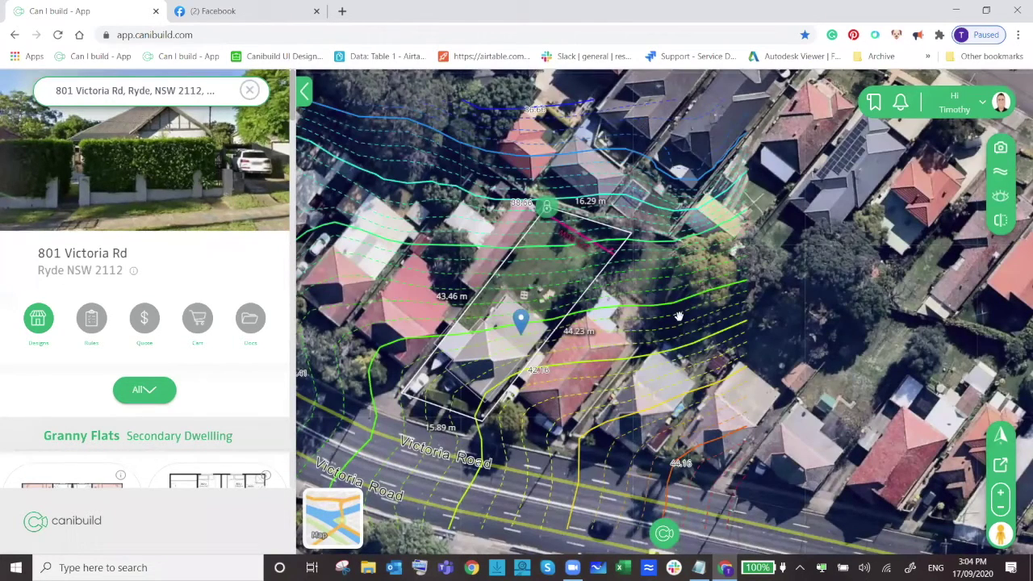
click(1000, 171)
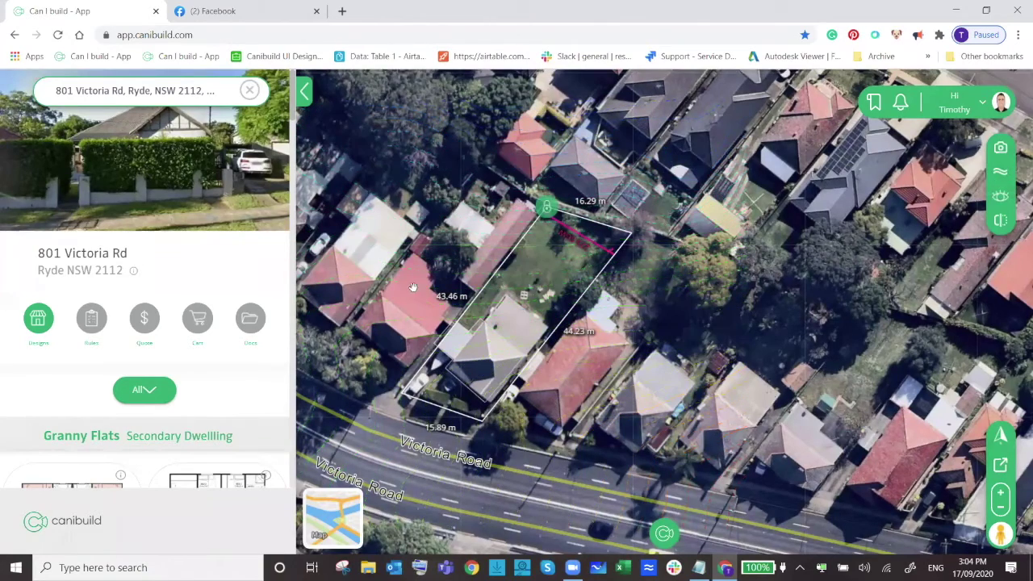
scroll(139, 387, down, 2)
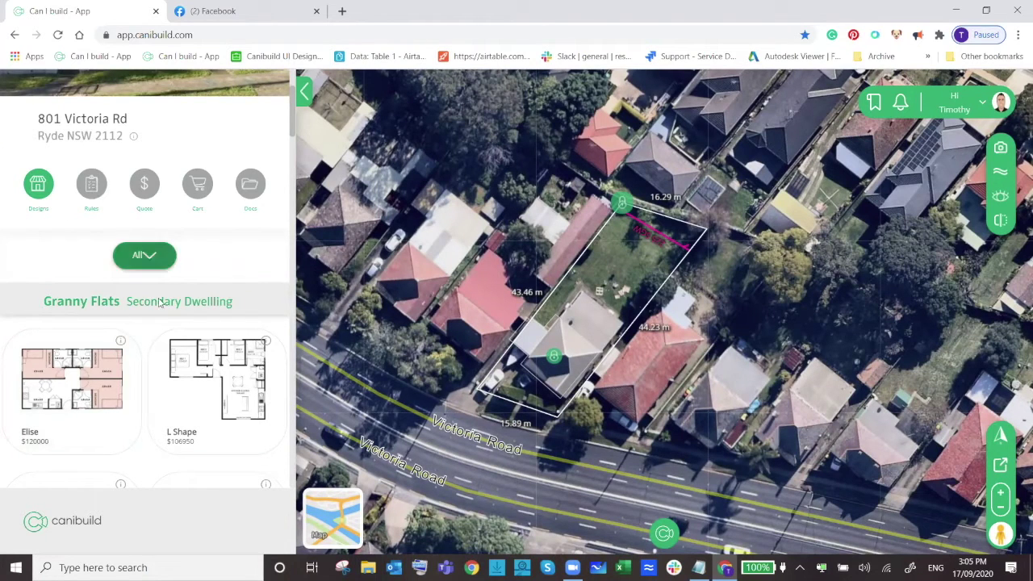
Browse the design categories, briefly filtering the list to Houses.
scroll(164, 290, down, 1)
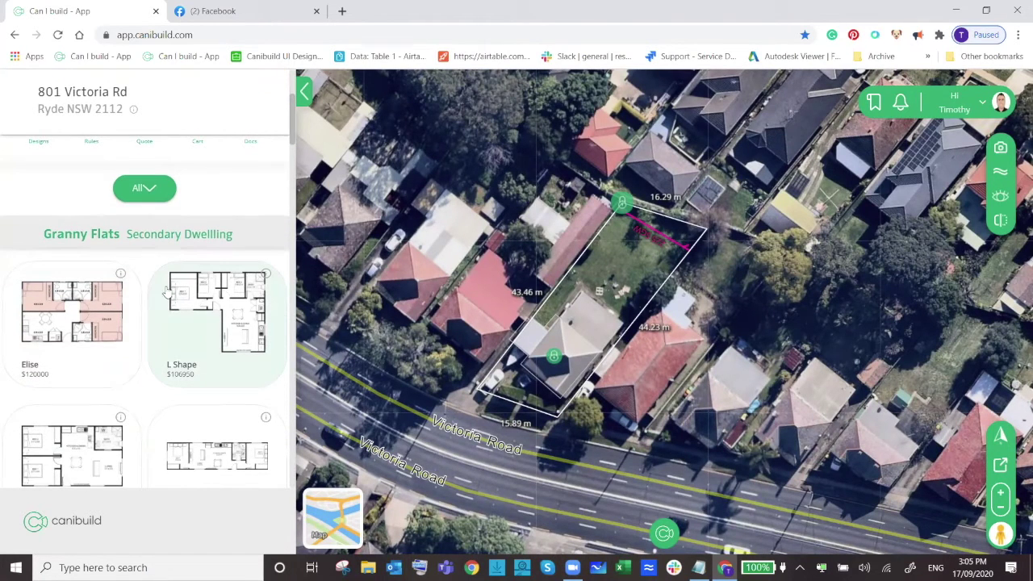
scroll(182, 361, up, 1)
scroll(171, 322, up, 1)
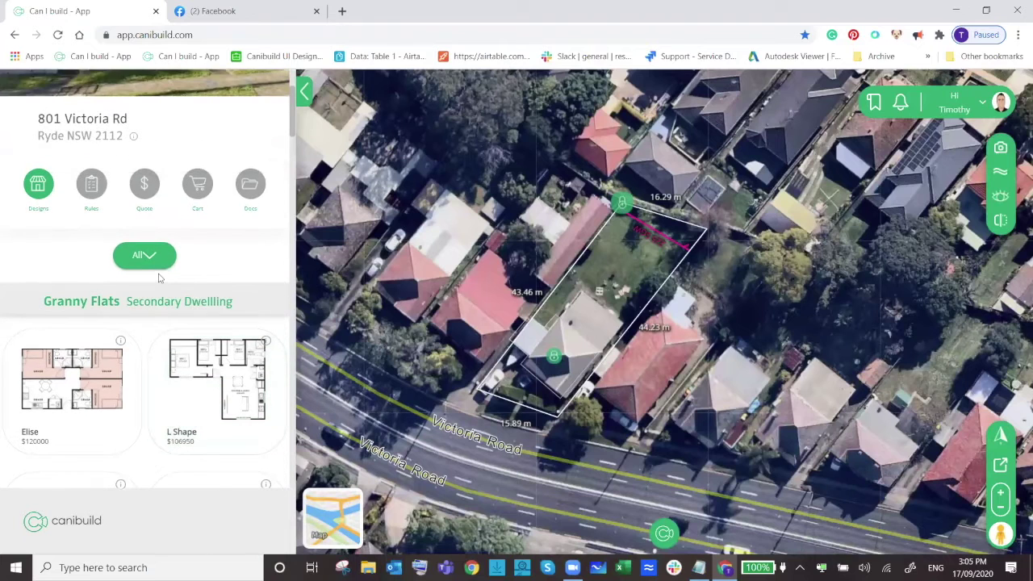
click(154, 264)
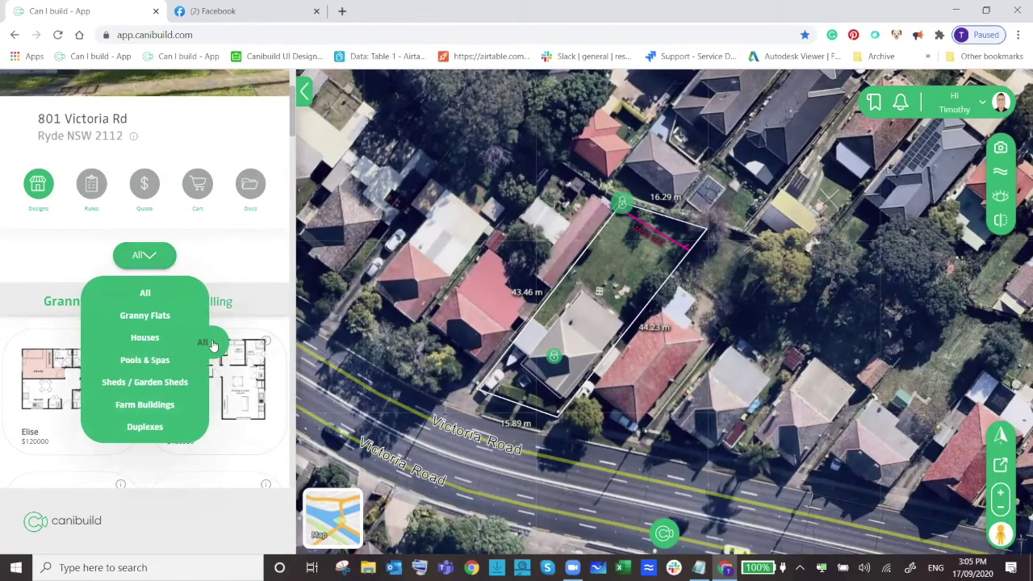
click(208, 339)
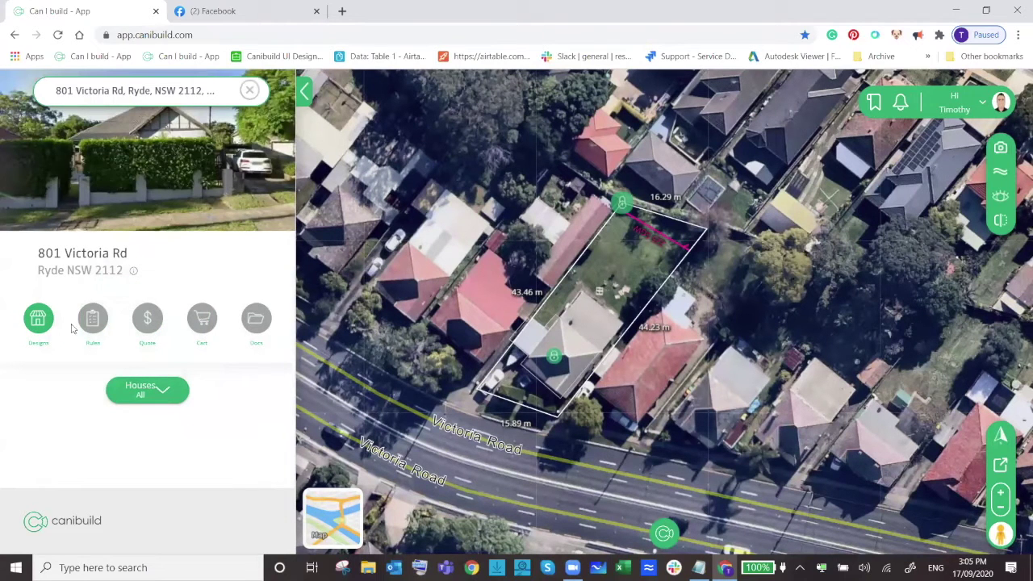
Filter the designs to Pools & Spas > Inground Pool and select Corfu Pools Test 1.
click(141, 390)
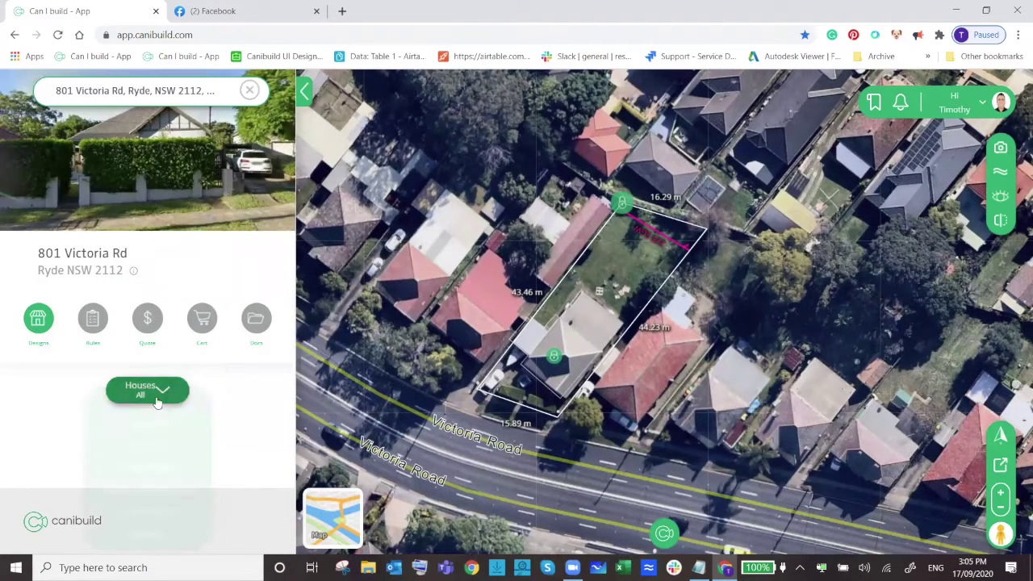
mouse_move(148, 468)
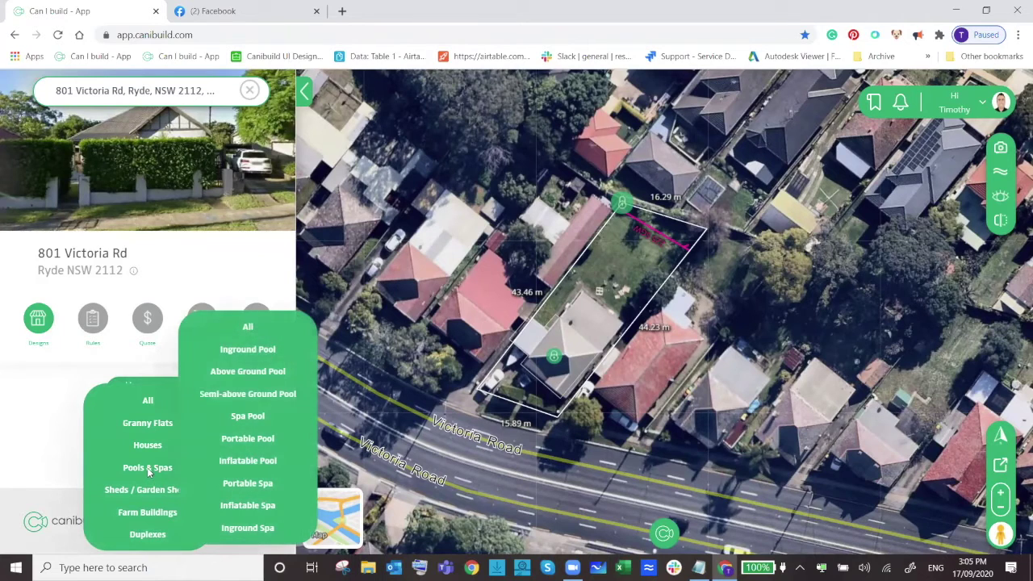
click(257, 328)
scroll(209, 298, down, 4)
scroll(198, 344, down, 2)
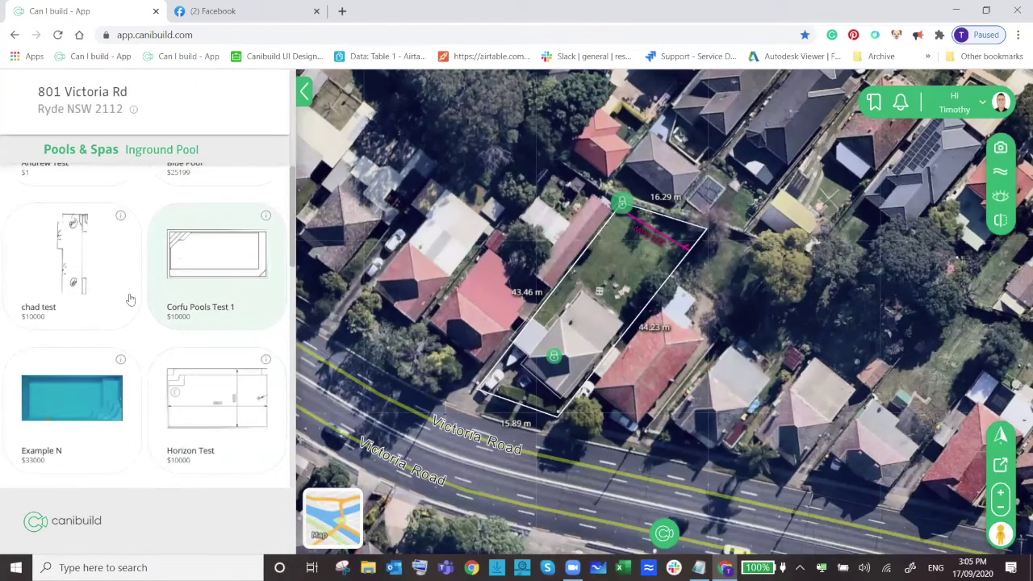
click(209, 267)
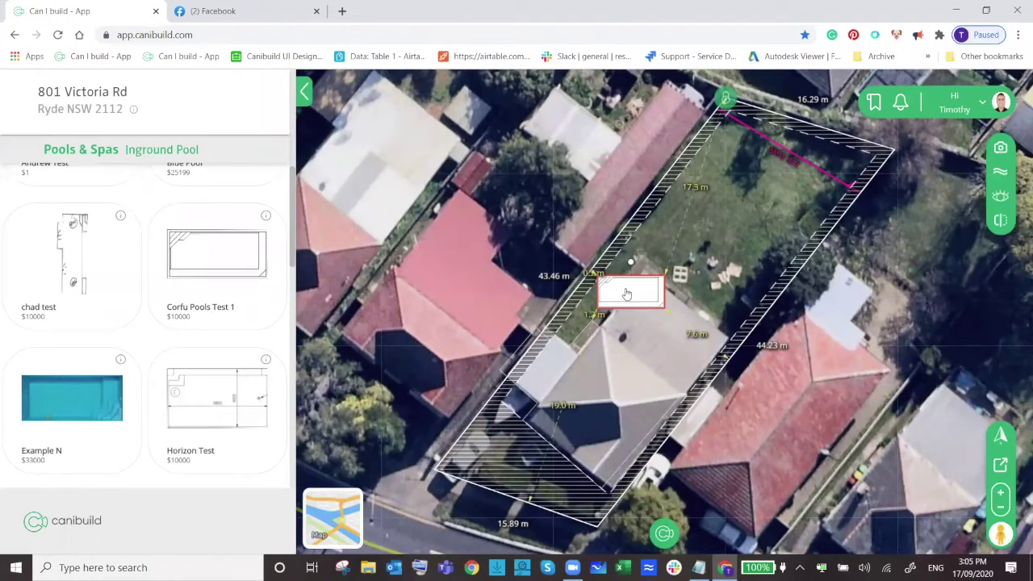
Drag the pool into the rear yard and run the CDC rules check, showing 0 issues.
drag(628, 294, 748, 178)
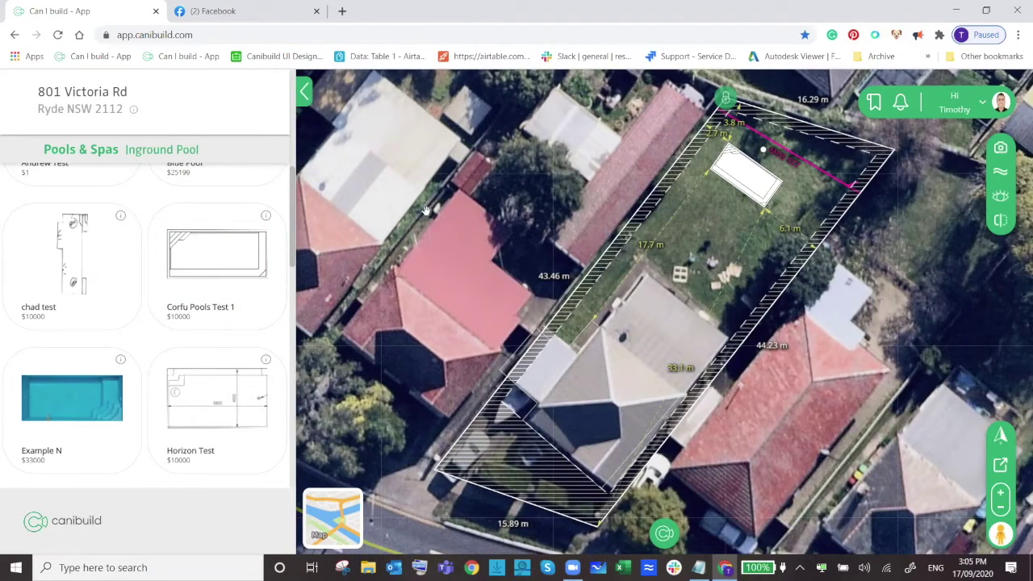
scroll(161, 286, up, 5)
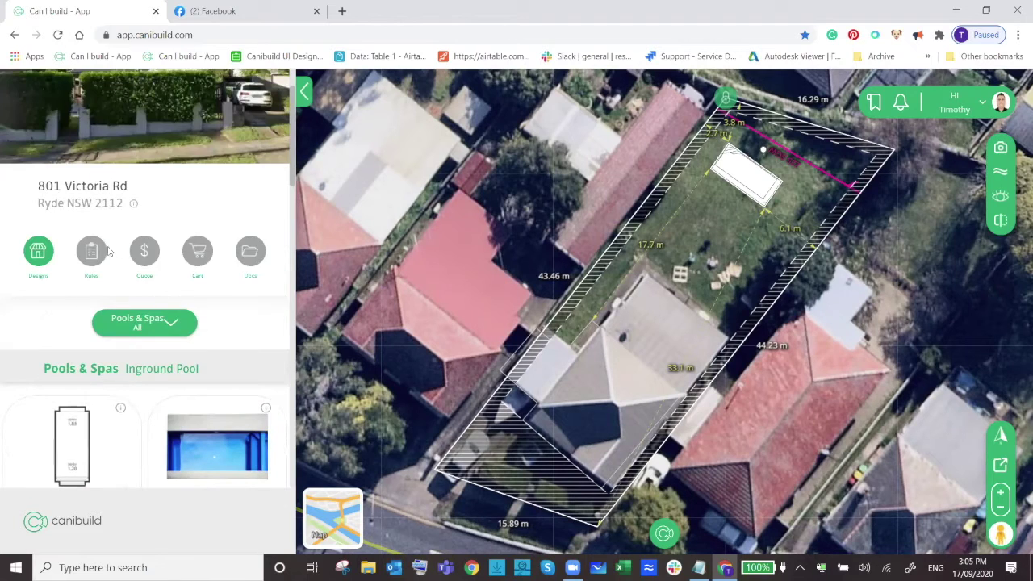
click(106, 252)
scroll(146, 266, down, 2)
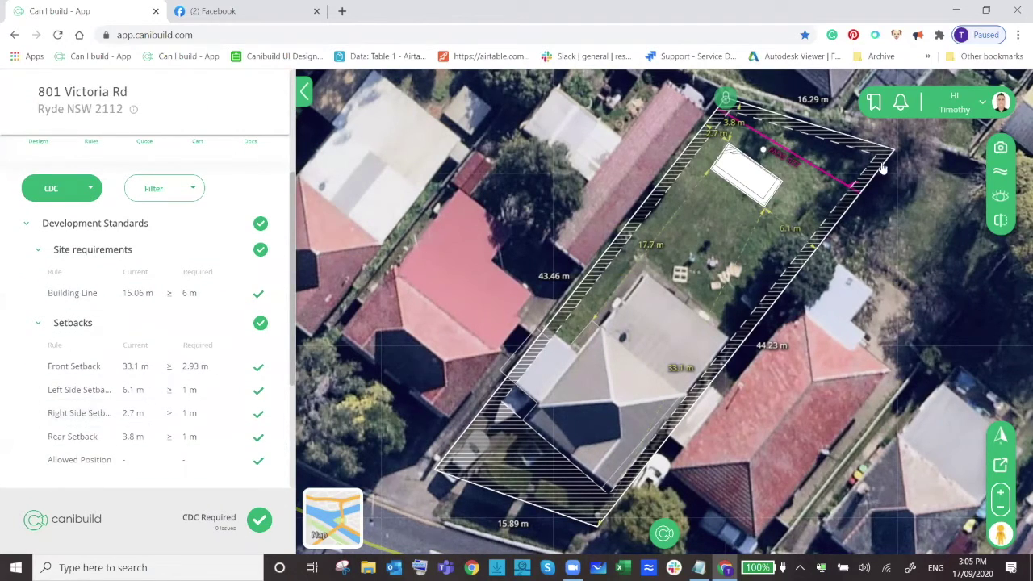
Shift the pool to a 2.9 m rear setback and show the $10,000 lot quote.
drag(748, 179, 728, 179)
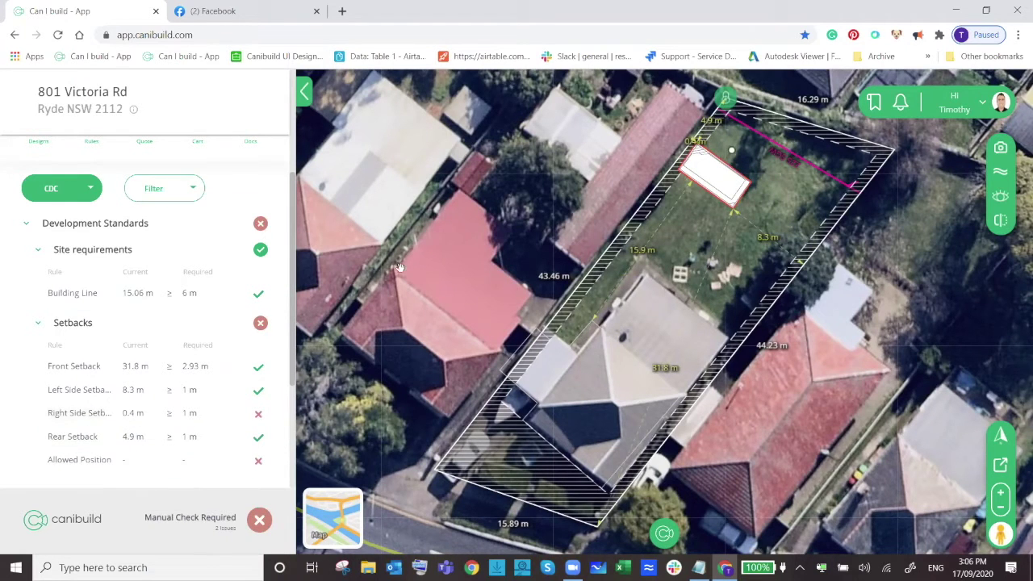
drag(721, 185, 743, 196)
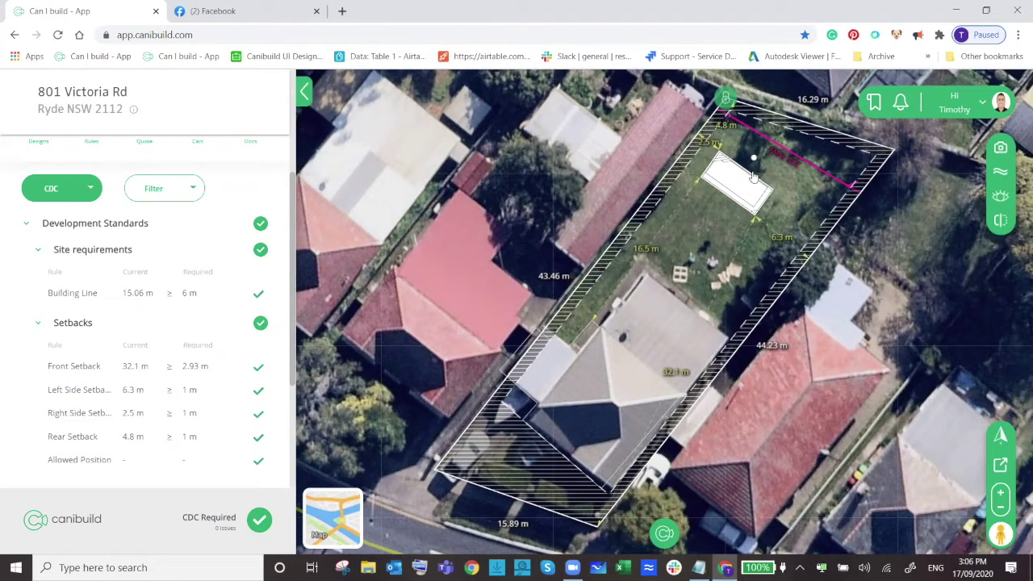
drag(749, 185, 756, 169)
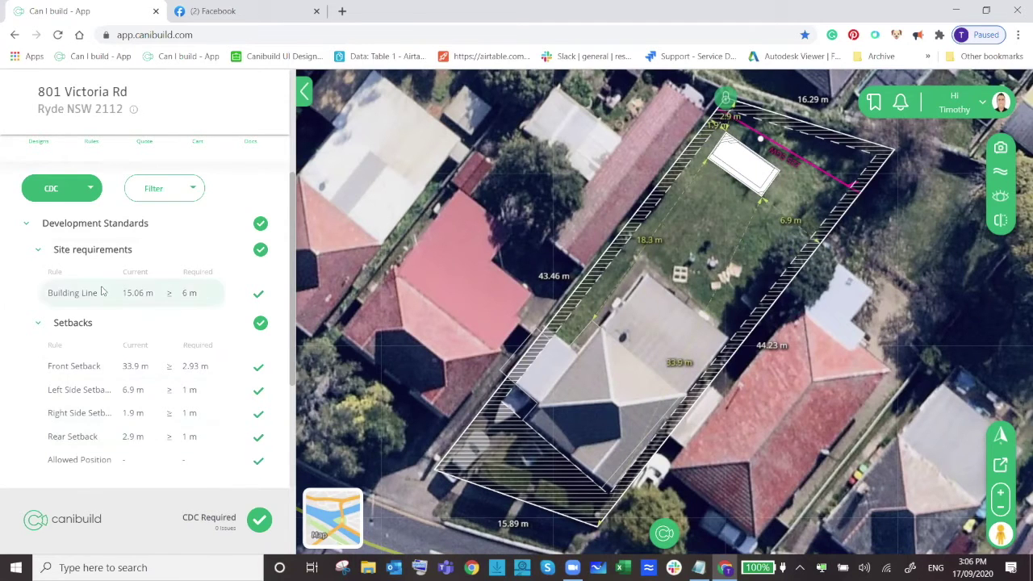
scroll(95, 294, up, 2)
click(144, 267)
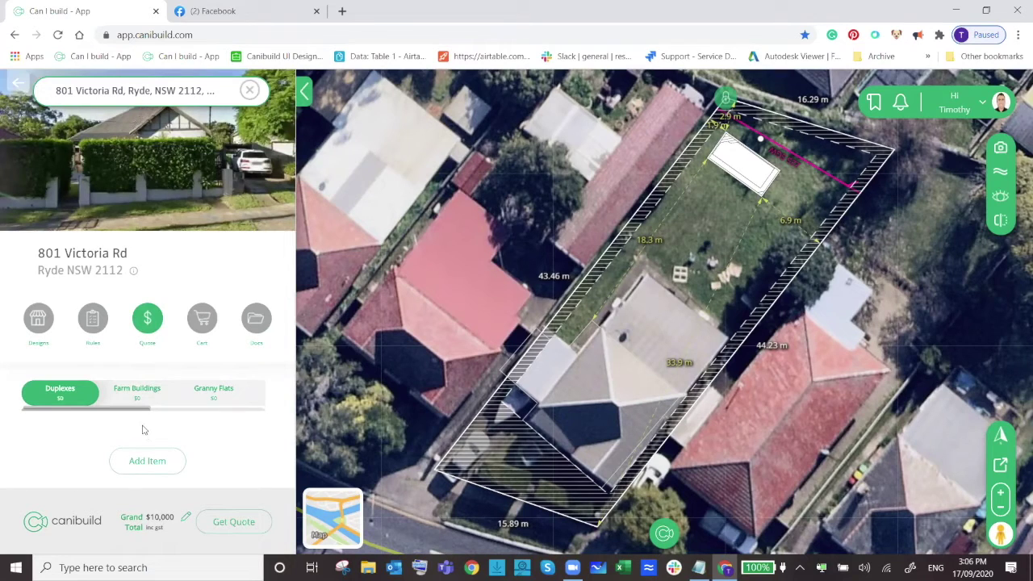
Show the Pools & Spas quote items with Corfu Pools Test 1 at $10,000, then open Add Item.
drag(145, 414, 244, 414)
click(192, 397)
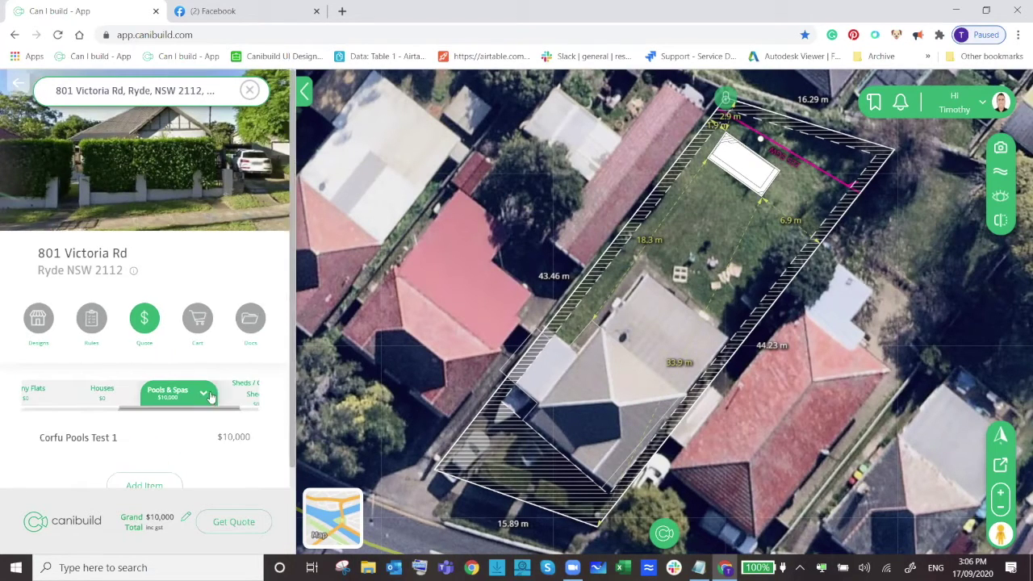
scroll(234, 259, down, 1)
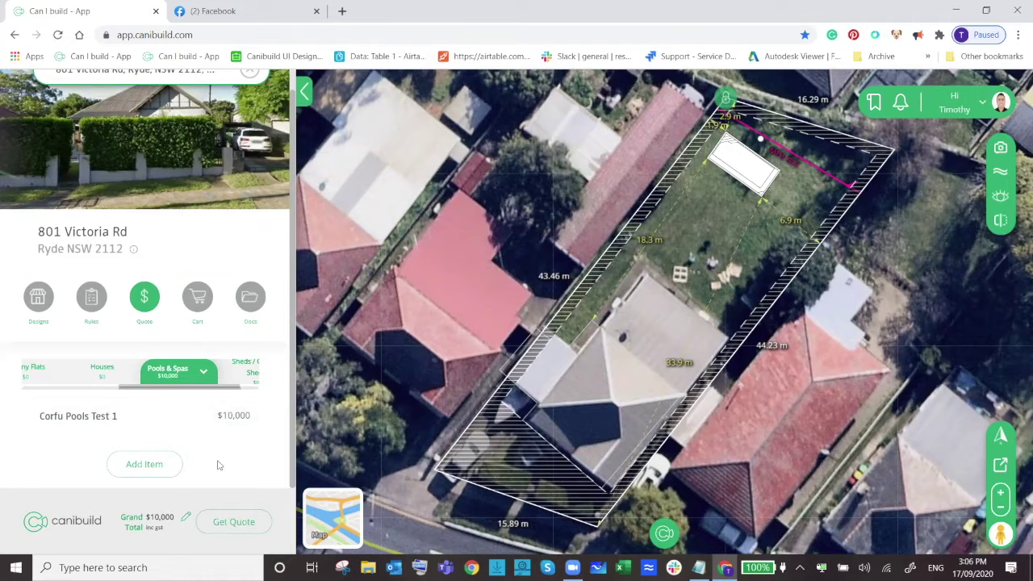
click(155, 468)
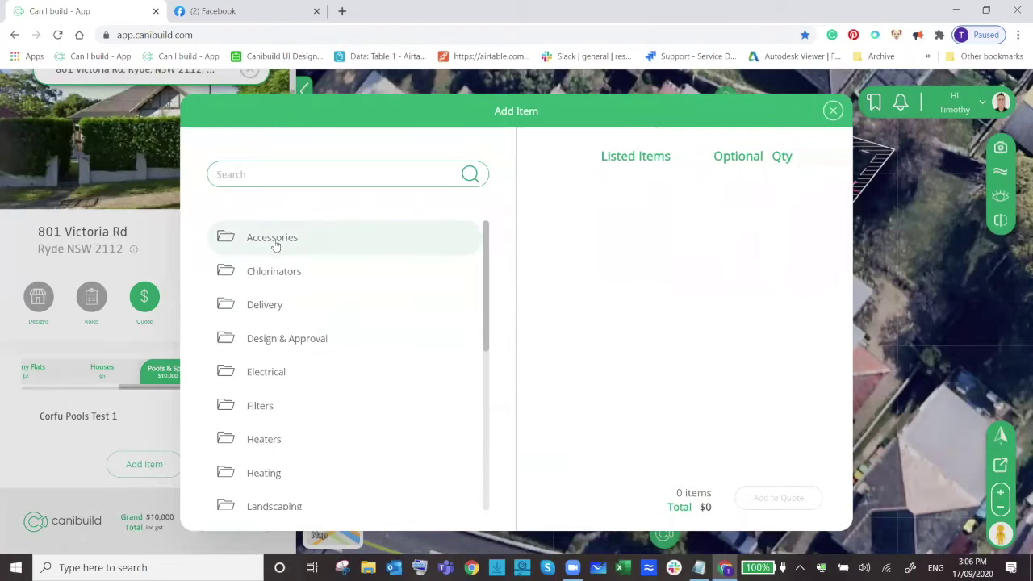
Add a Kreepy Krauly VTX-7 and two Telescopic Poles from Accessories > Cleaning to the quote.
scroll(266, 407, down, 3)
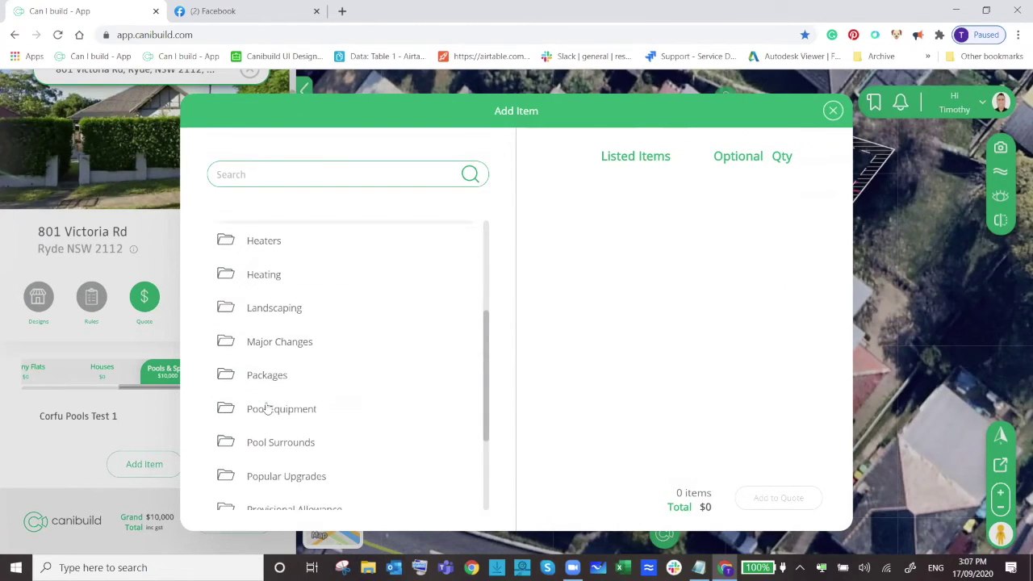
scroll(267, 408, down, 2)
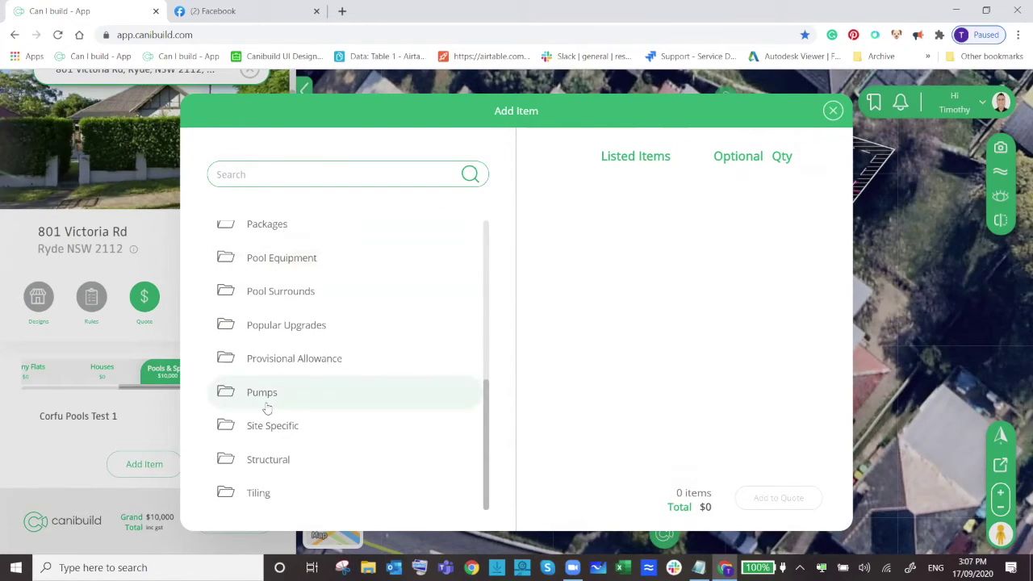
scroll(267, 409, up, 5)
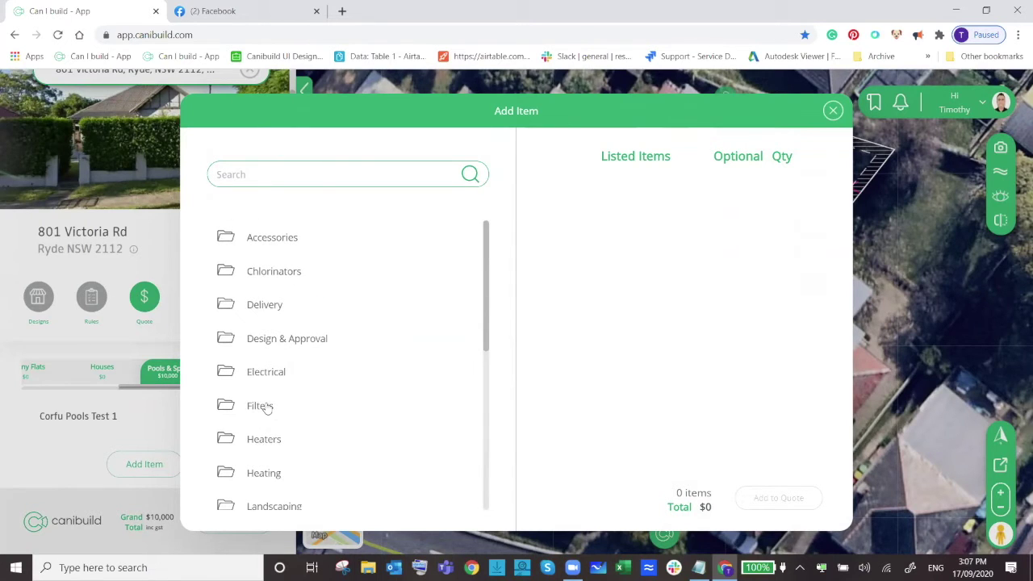
click(277, 237)
click(271, 259)
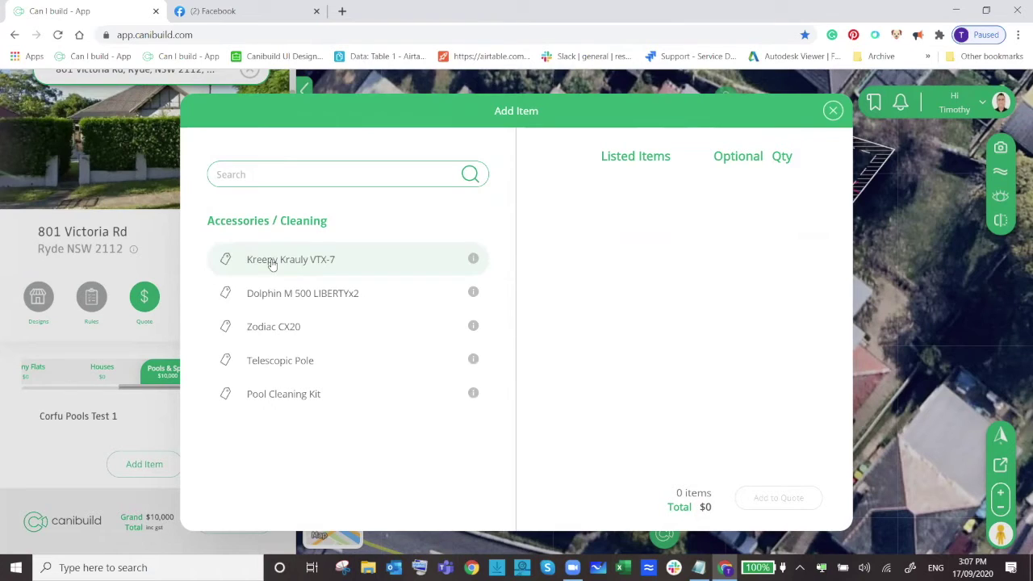
click(310, 267)
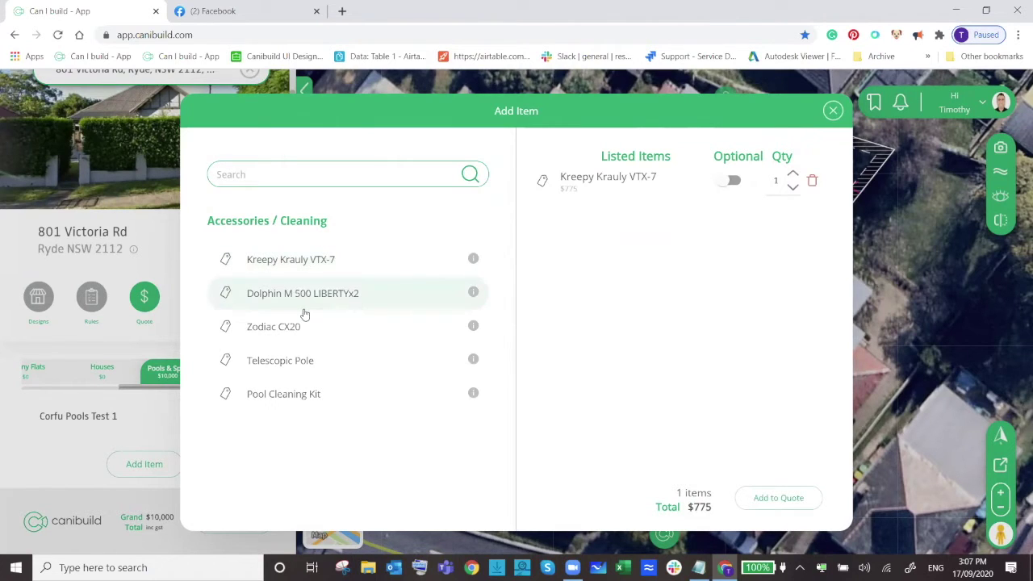
click(294, 368)
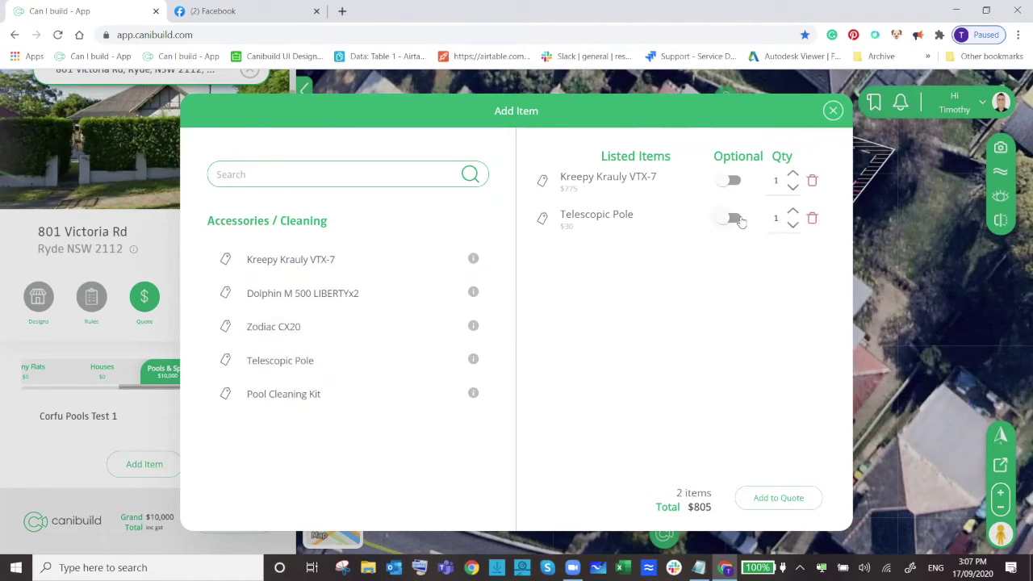
click(793, 211)
click(769, 507)
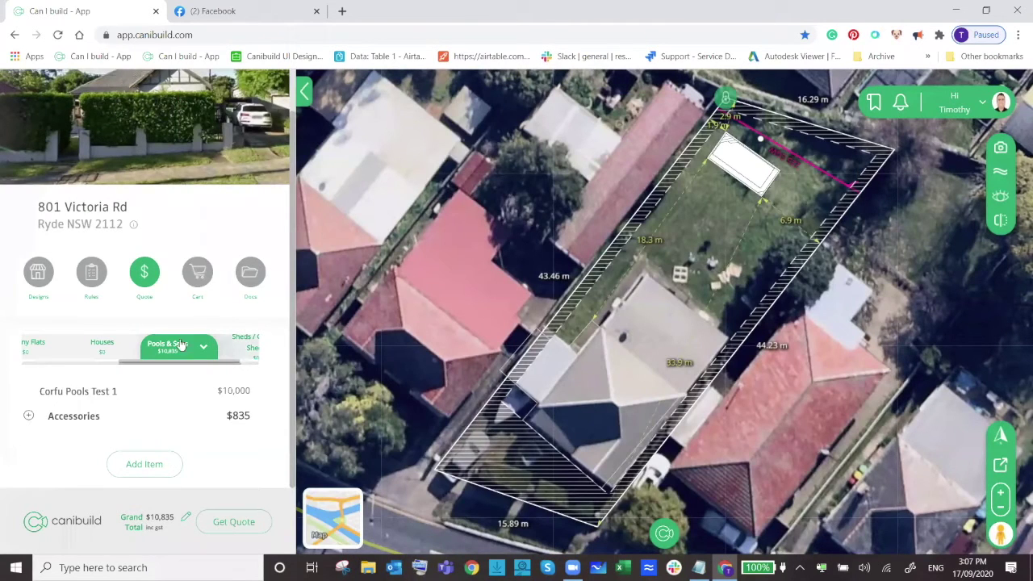
Expand Accessories to list Kreepy Krauly VTX-7 at $775 and Telescopic Pole at $60.
click(30, 416)
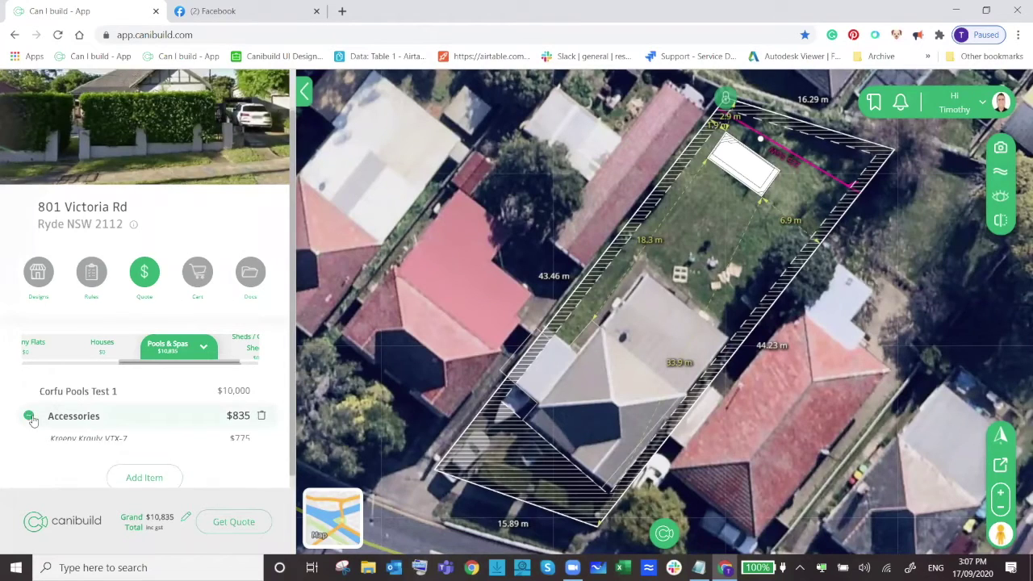
scroll(48, 403, down, 1)
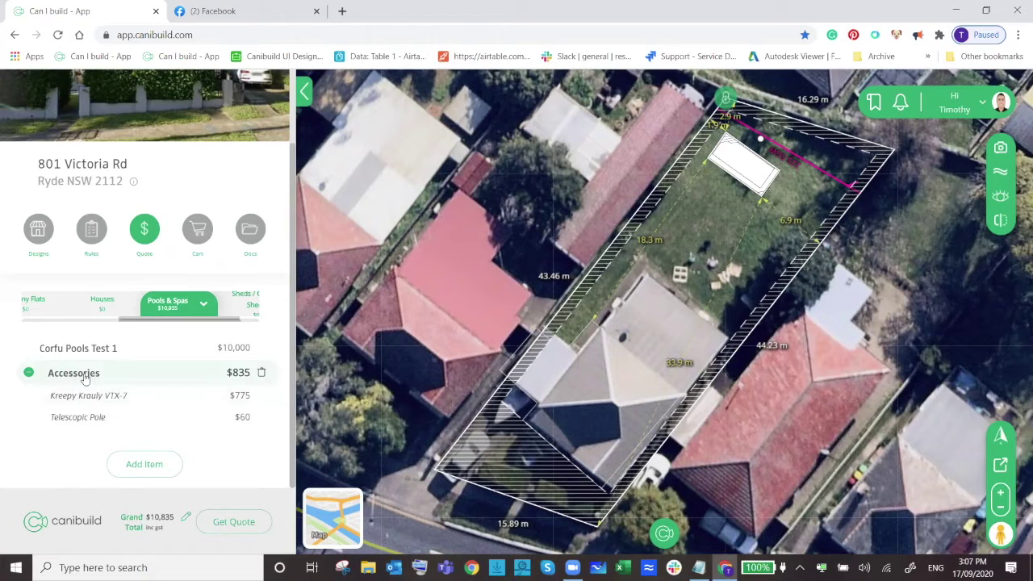
Add the iRIS Lighting Controller ($289) from Electrical > Lighting to the quote.
click(121, 464)
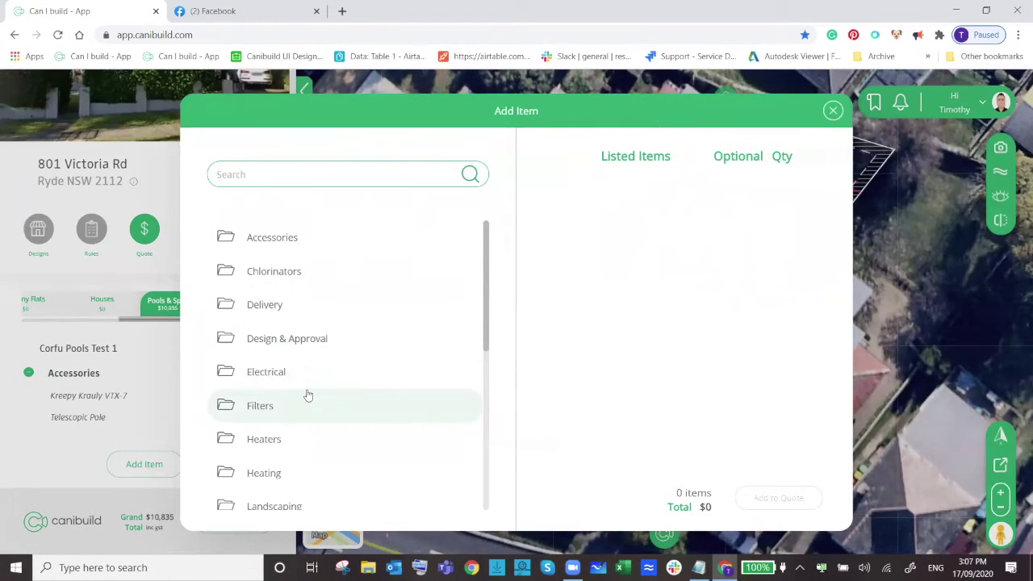
click(282, 376)
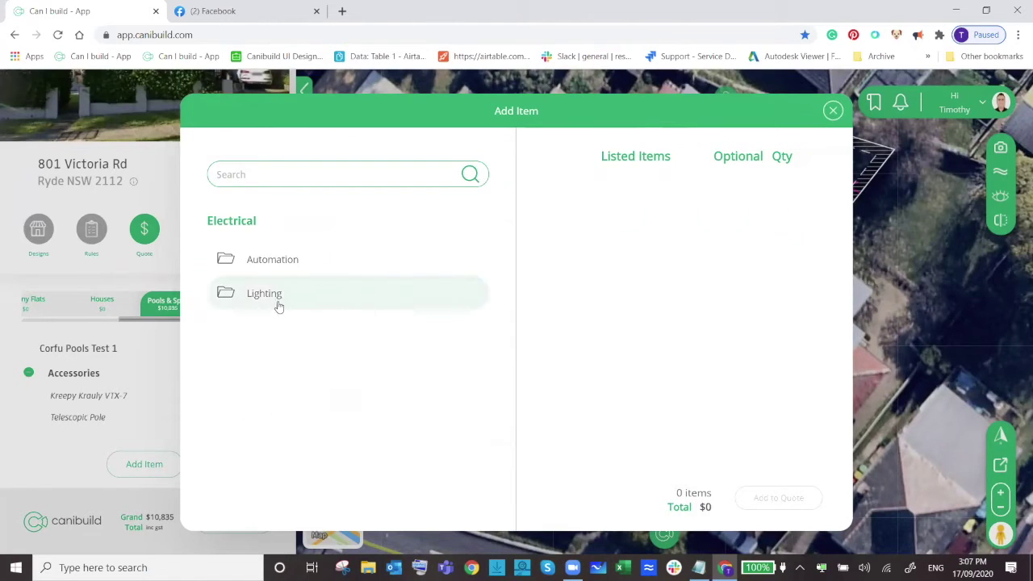
click(277, 297)
click(309, 262)
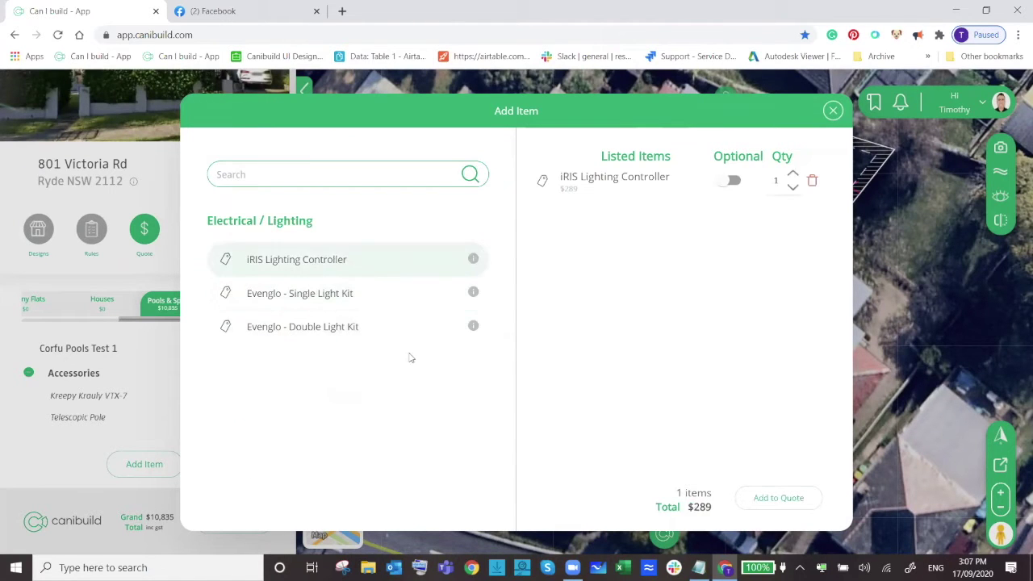
click(786, 497)
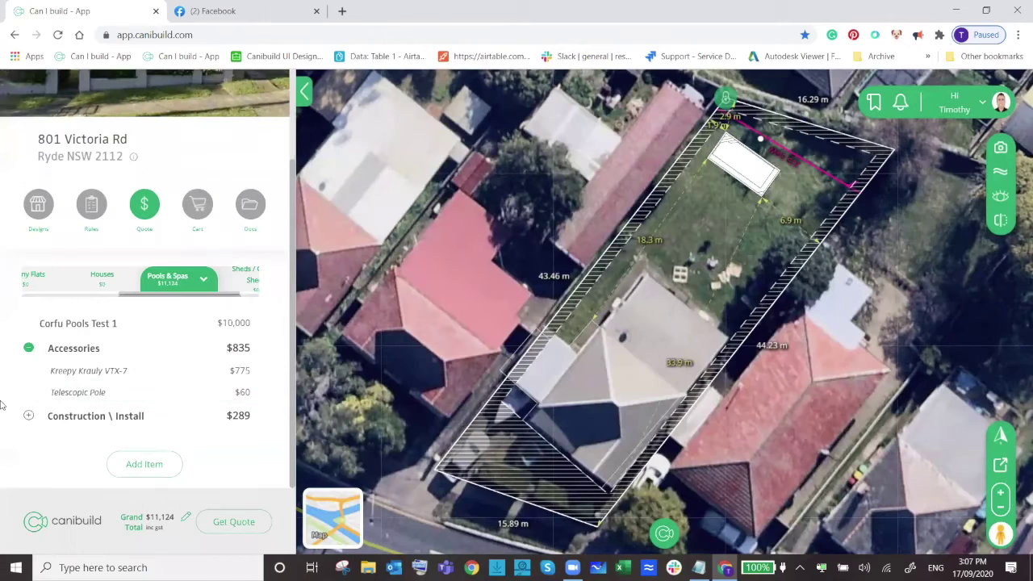
Expand Construction \ Install and Optional Upgrades to show the controller line.
click(31, 417)
scroll(128, 393, down, 1)
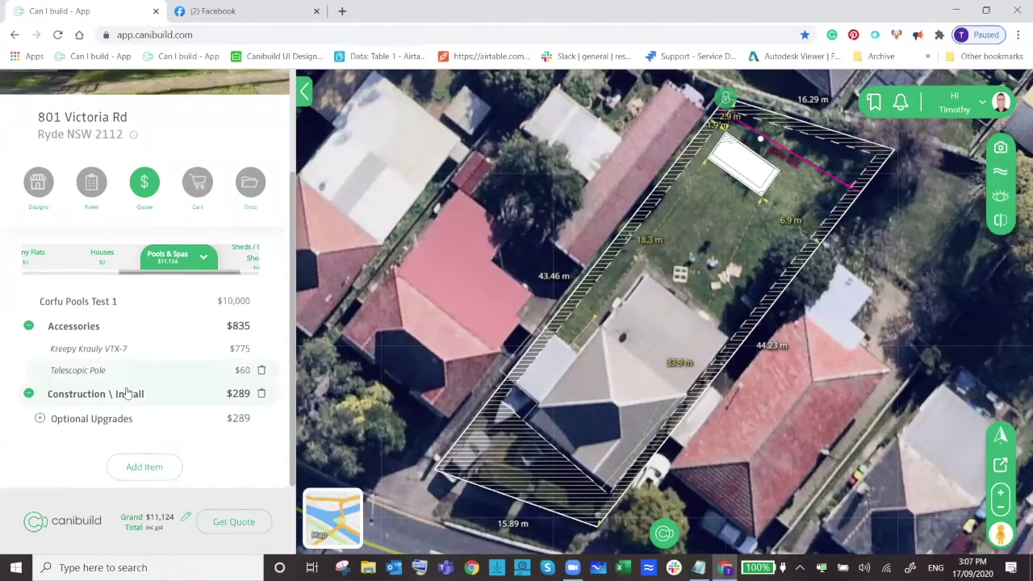
click(39, 417)
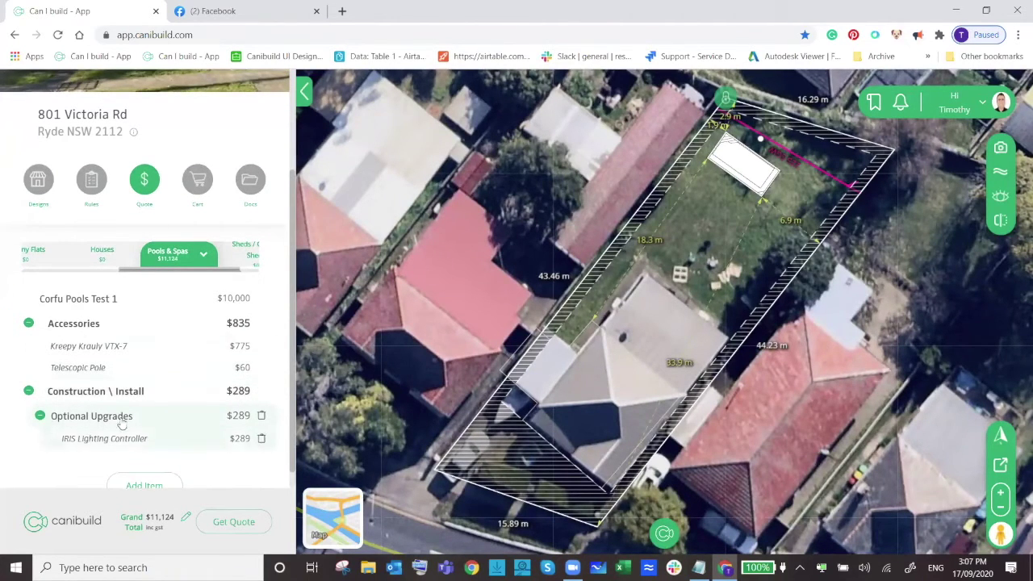
scroll(136, 399, down, 1)
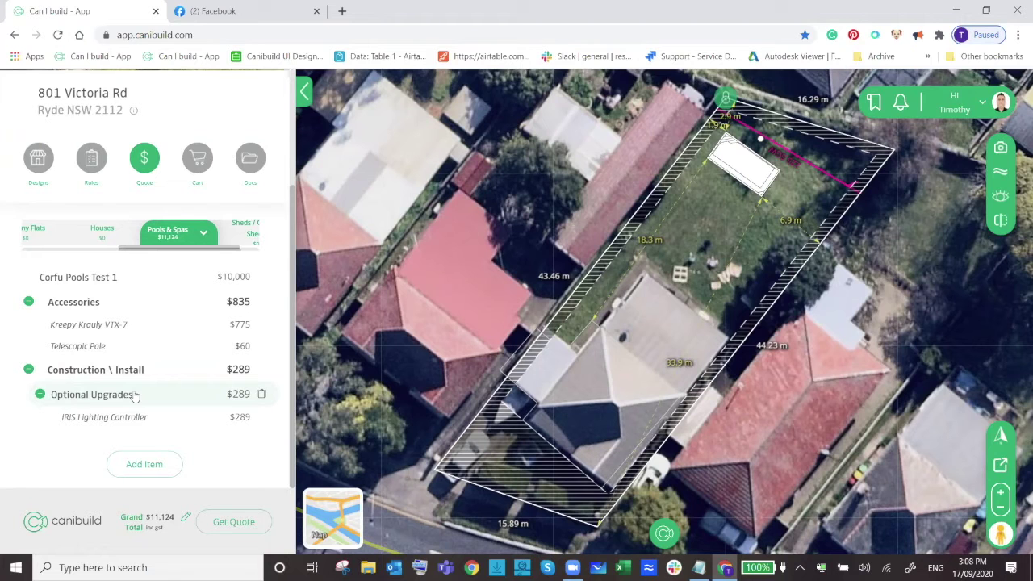
scroll(145, 355, up, 3)
Add Freight (Out of Area) at $1,200 from Delivery > Steps to the quote.
click(148, 475)
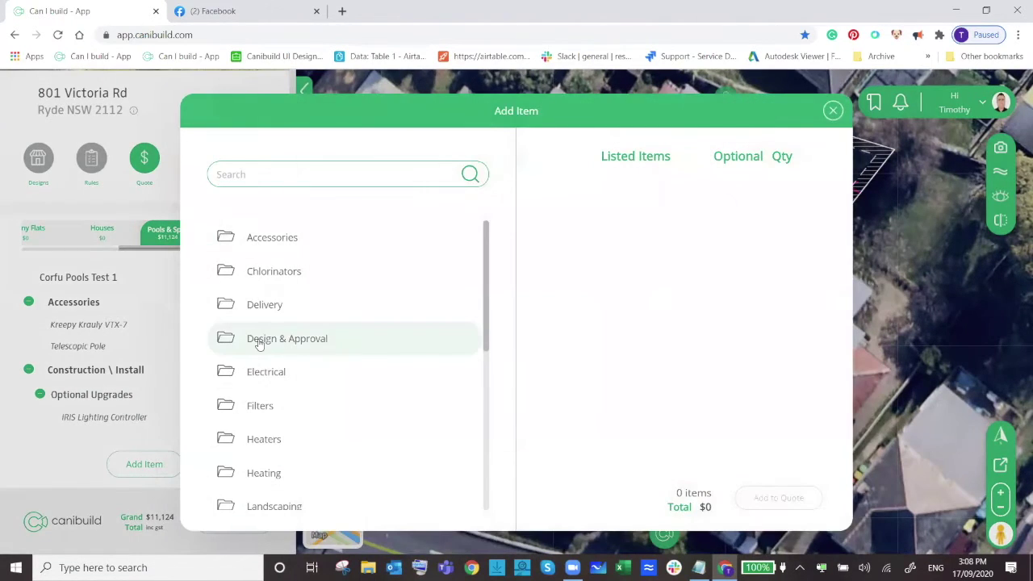
click(277, 317)
click(272, 260)
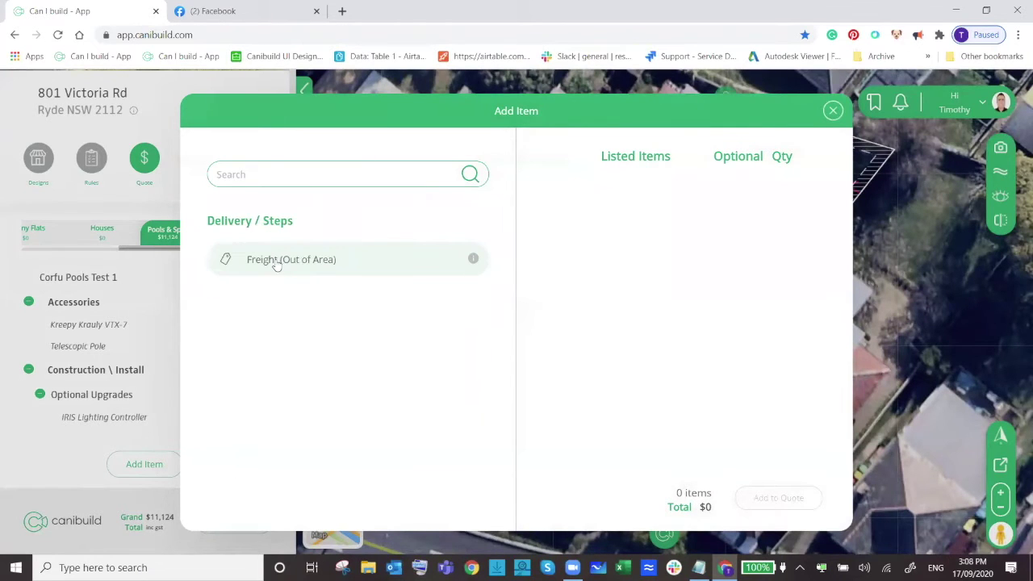
click(303, 268)
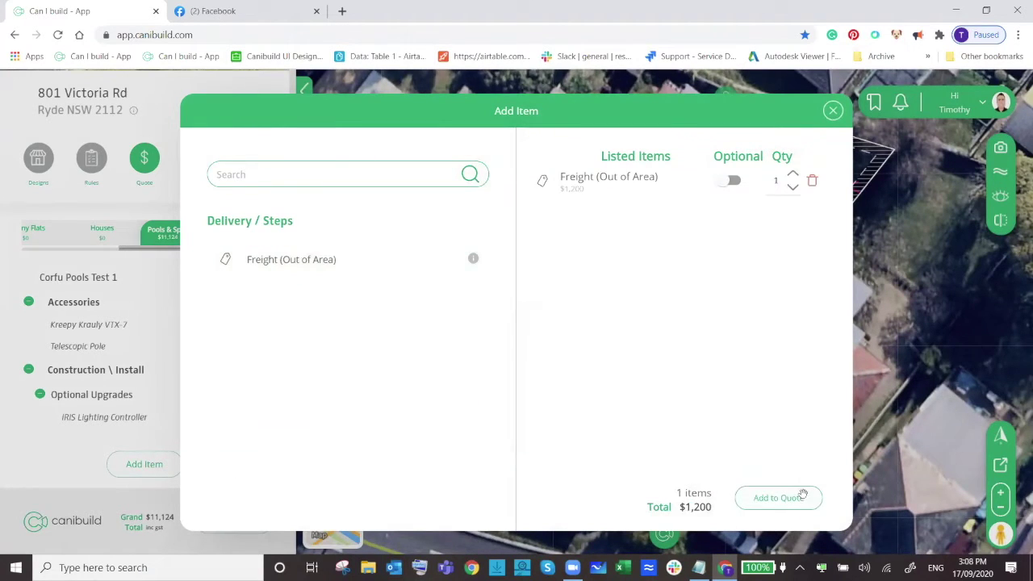
click(776, 498)
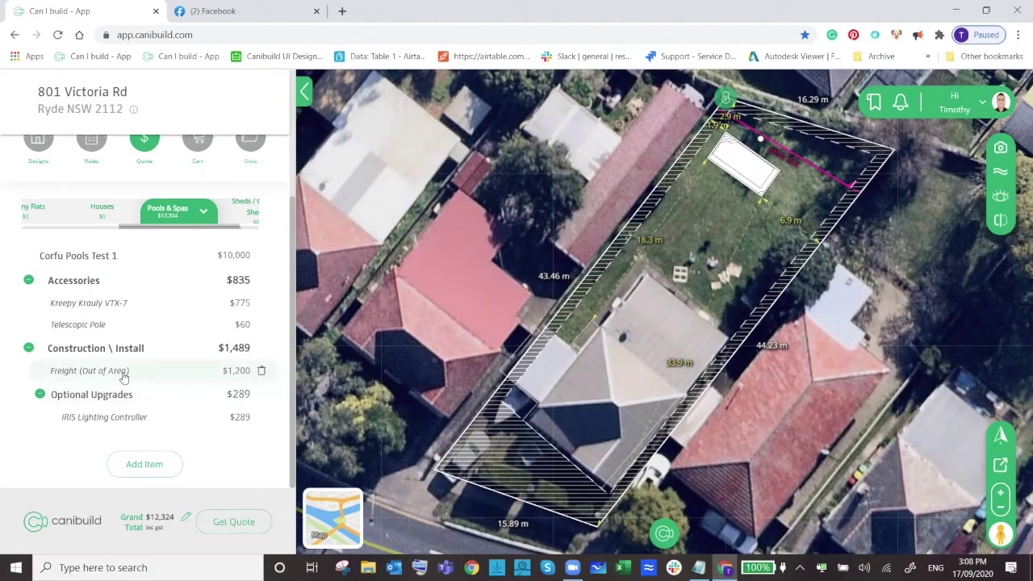
Look over the Kreepy Krauly VTX-7 item details, then return to the Pools & Spas quote list.
click(110, 304)
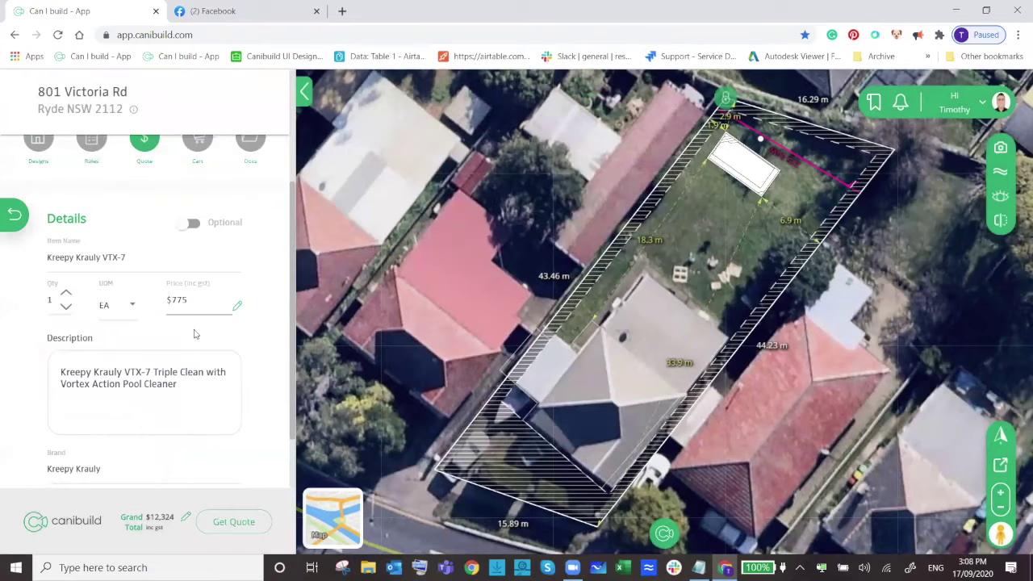
scroll(194, 355, down, 1)
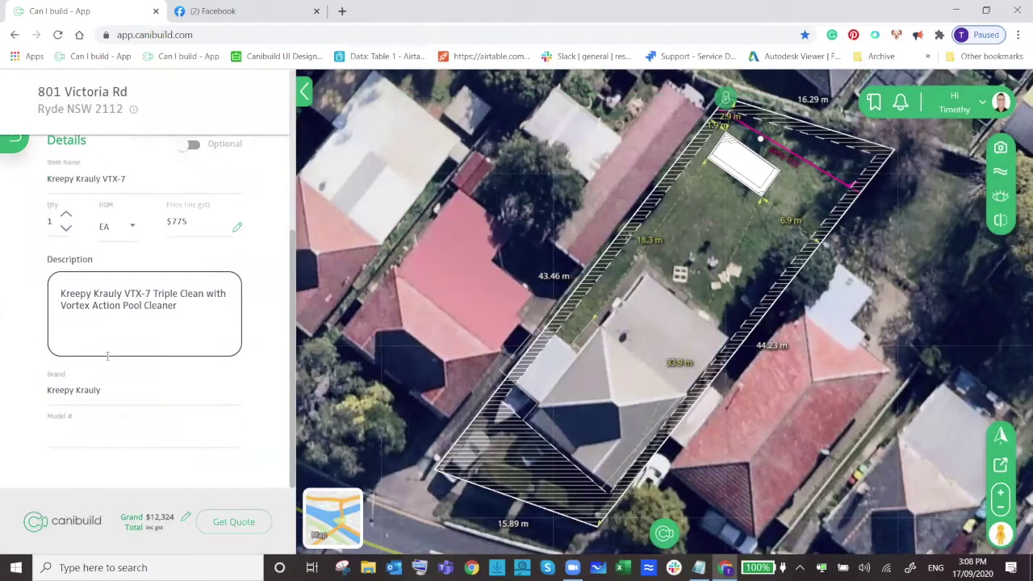
scroll(104, 375, up, 2)
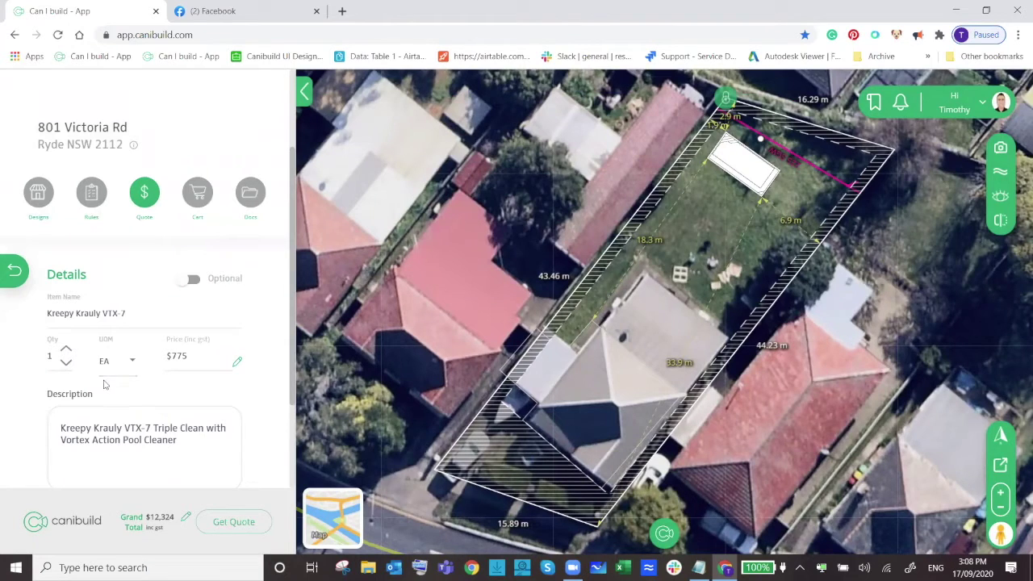
scroll(103, 384, up, 2)
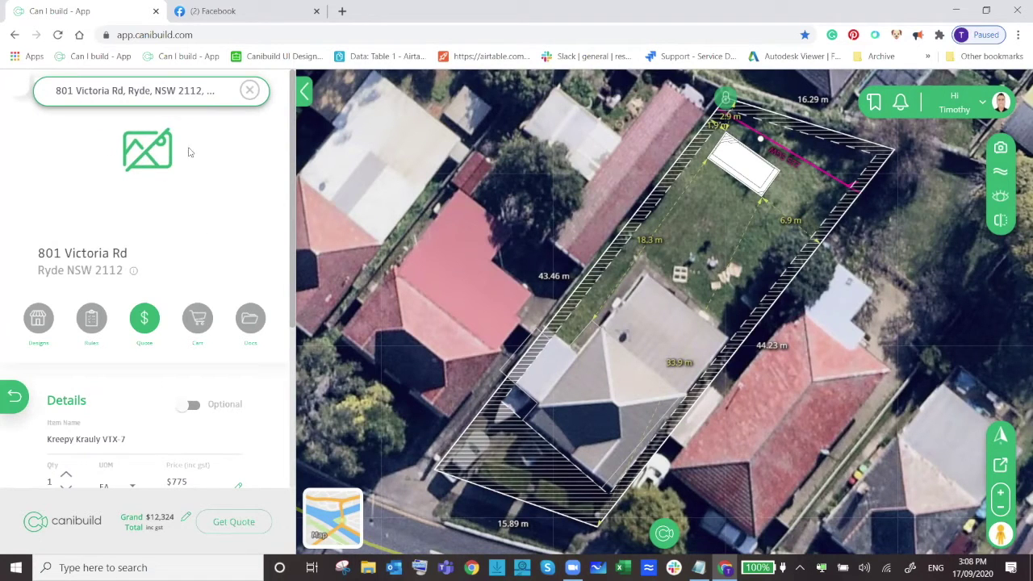
scroll(133, 373, down, 2)
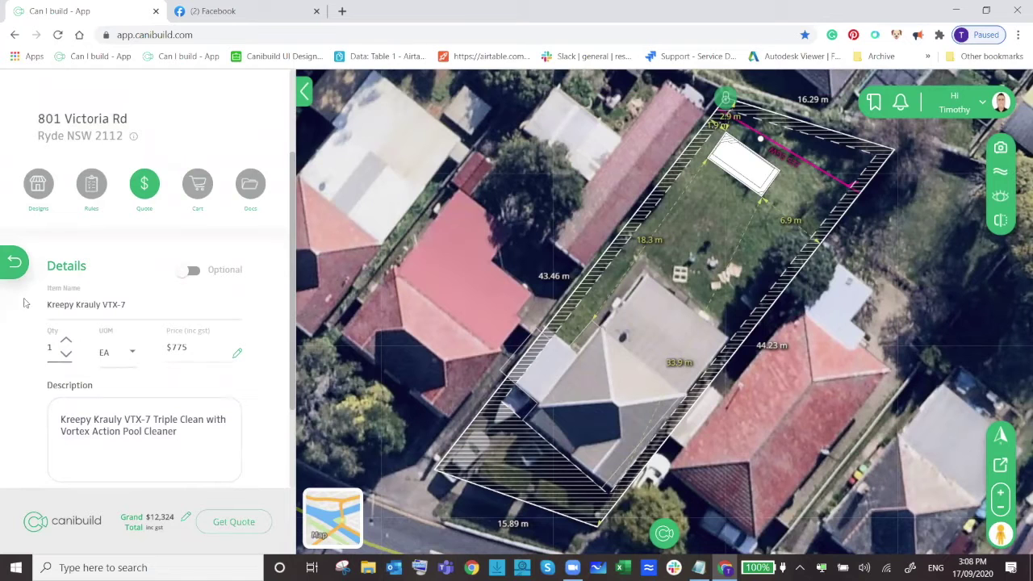
click(14, 261)
scroll(203, 350, down, 1)
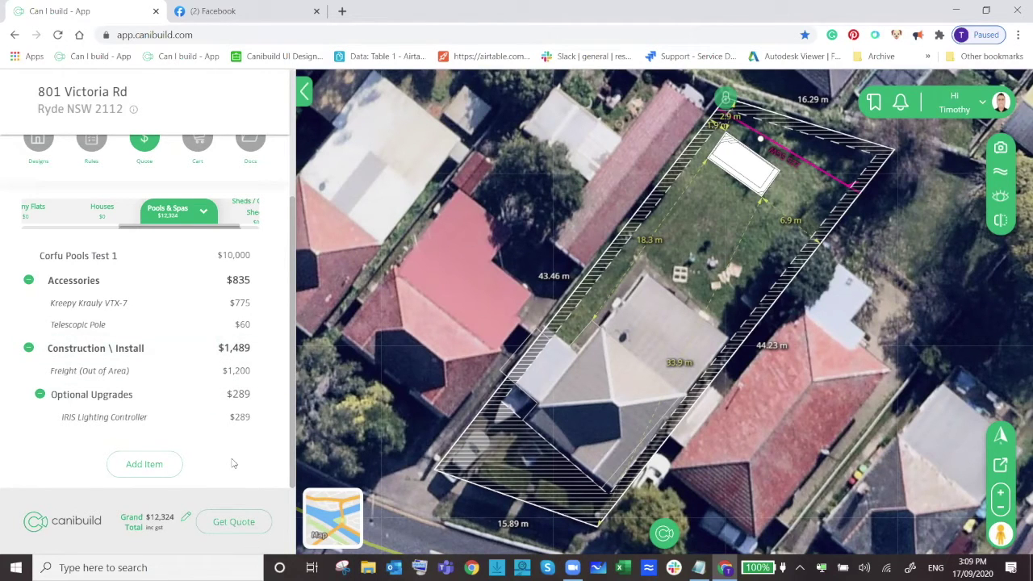
Replace the $0 deposit with 500 in the Prepare Quote form and submit the quote.
click(228, 526)
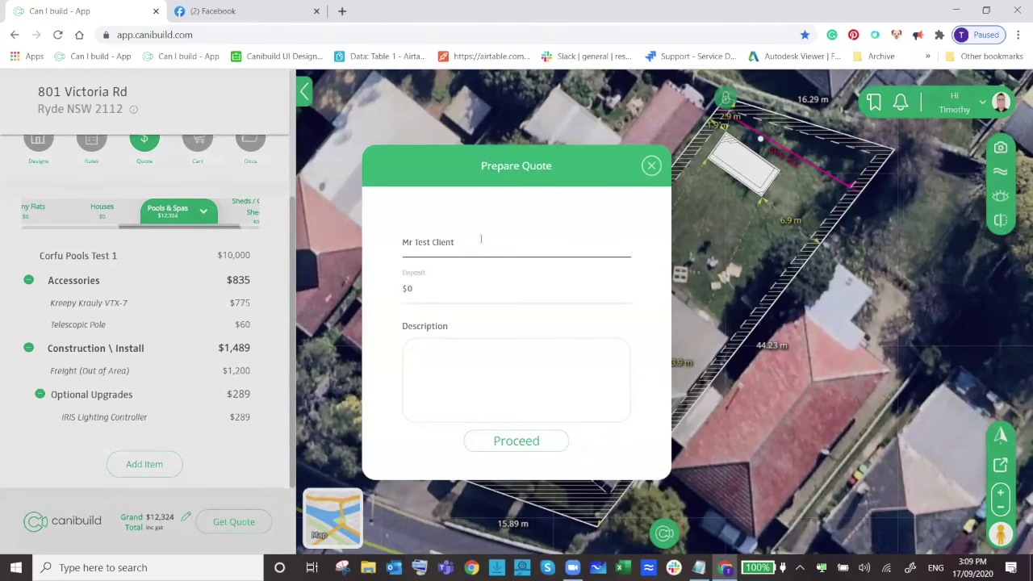
click(449, 290)
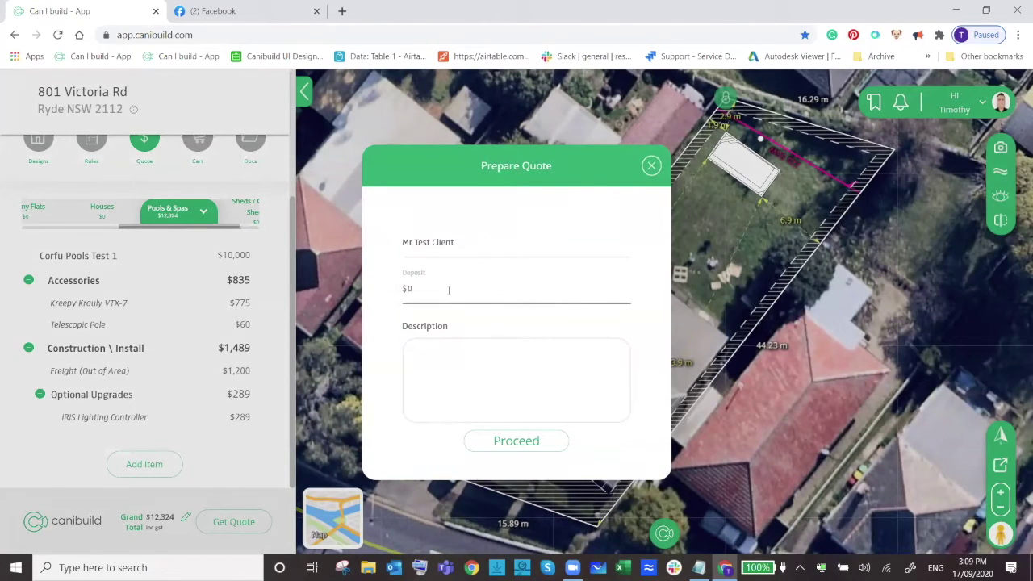
drag(430, 293, 404, 288)
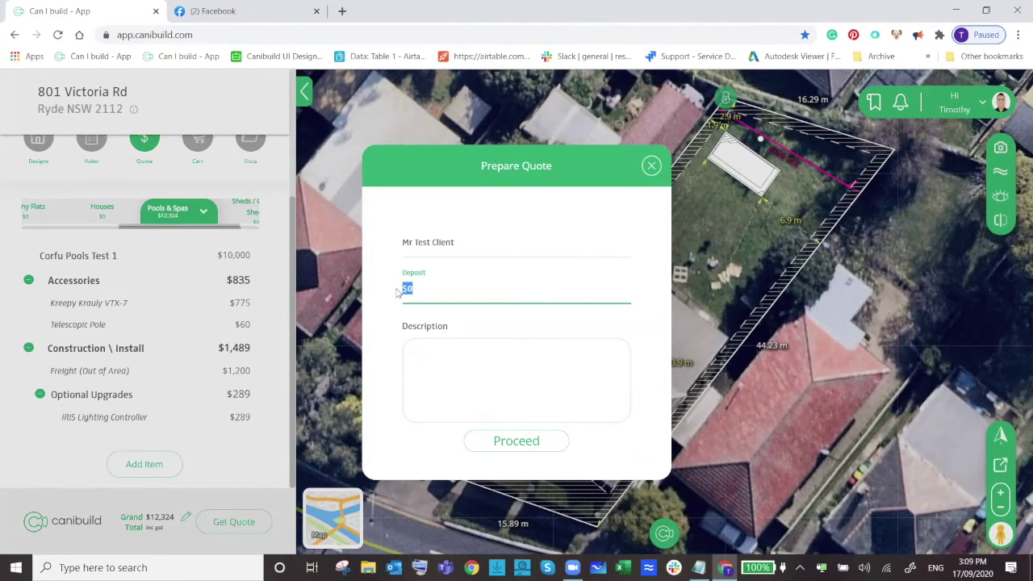
text(500)
key(Tab)
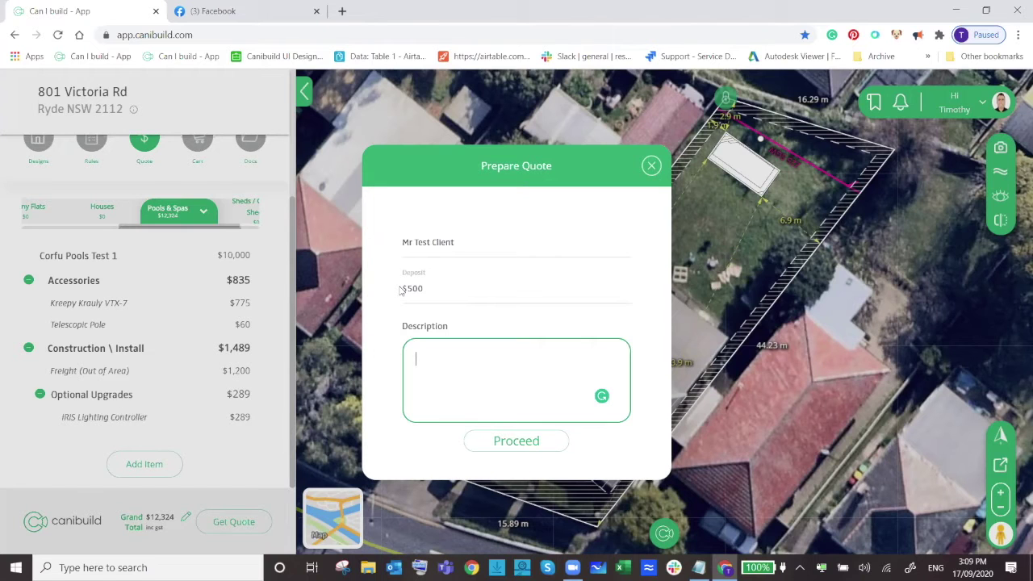
click(509, 443)
Dismiss the success message and select the Quote Report in the property's documents.
click(524, 379)
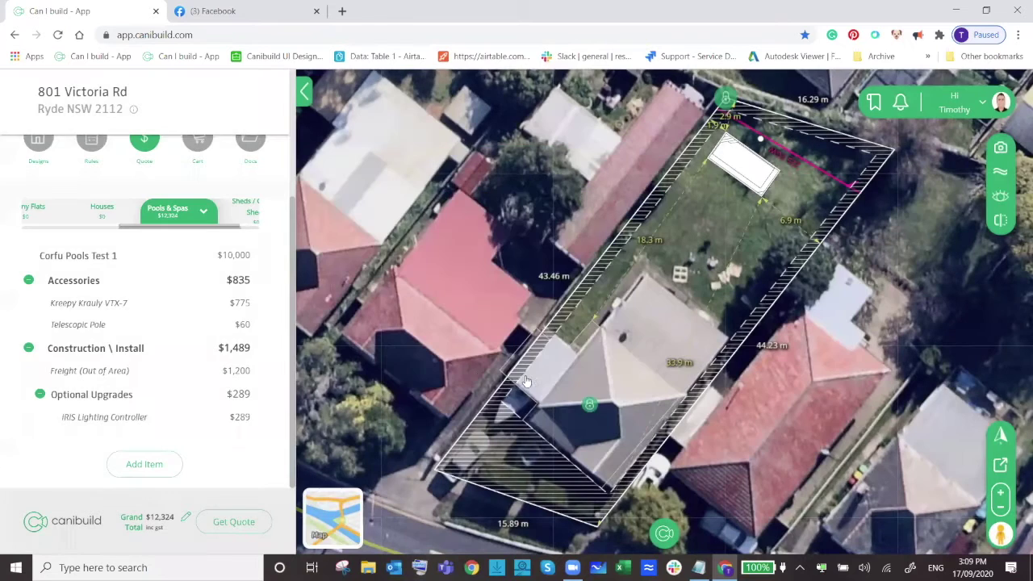
scroll(240, 357, up, 2)
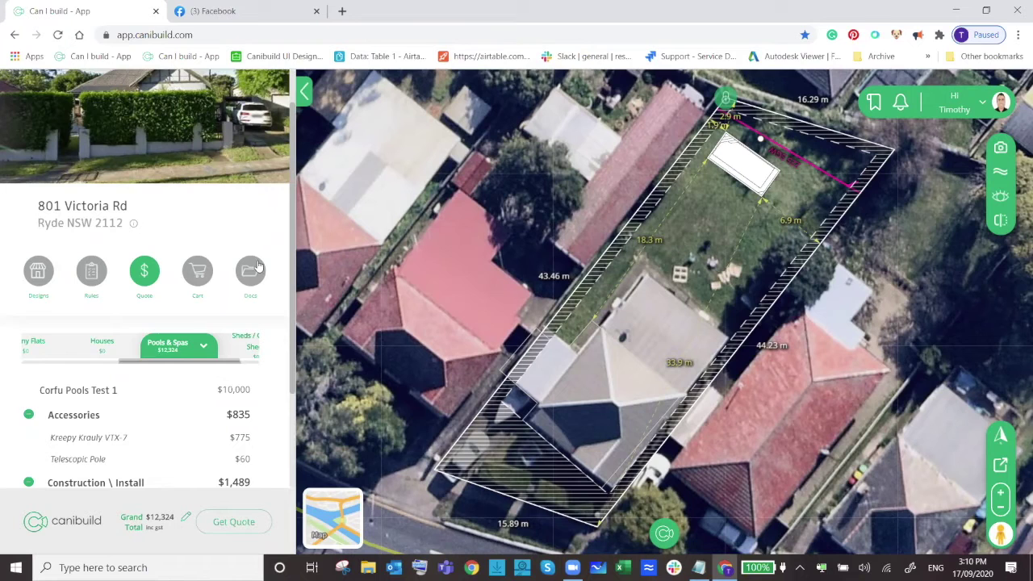
click(256, 270)
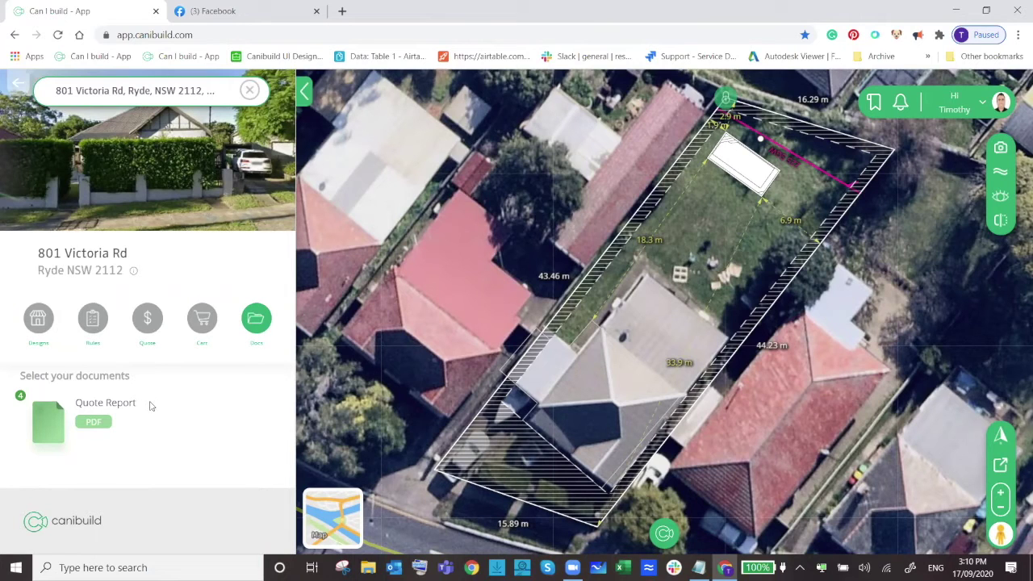
click(117, 415)
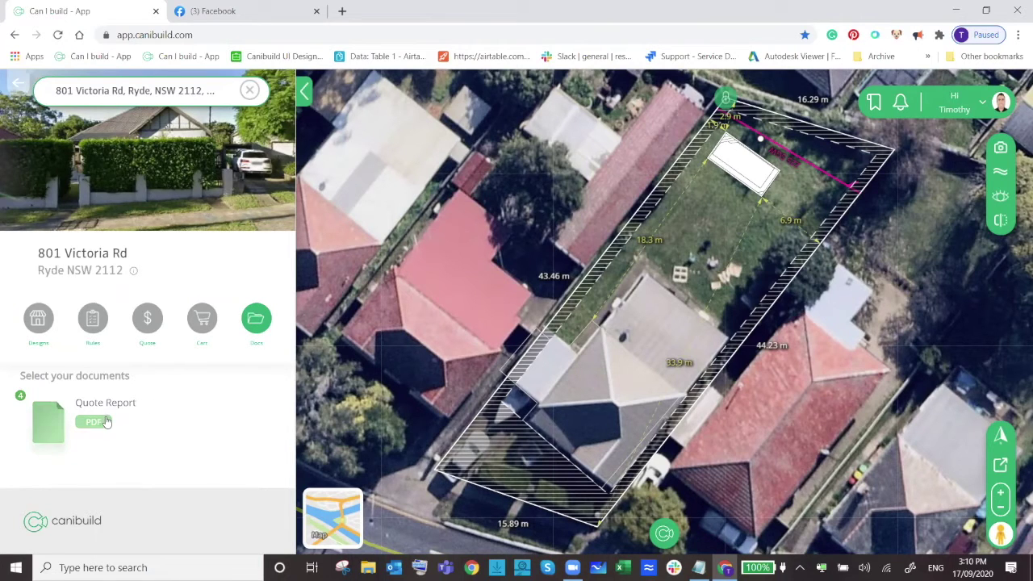
scroll(210, 339, down, 1)
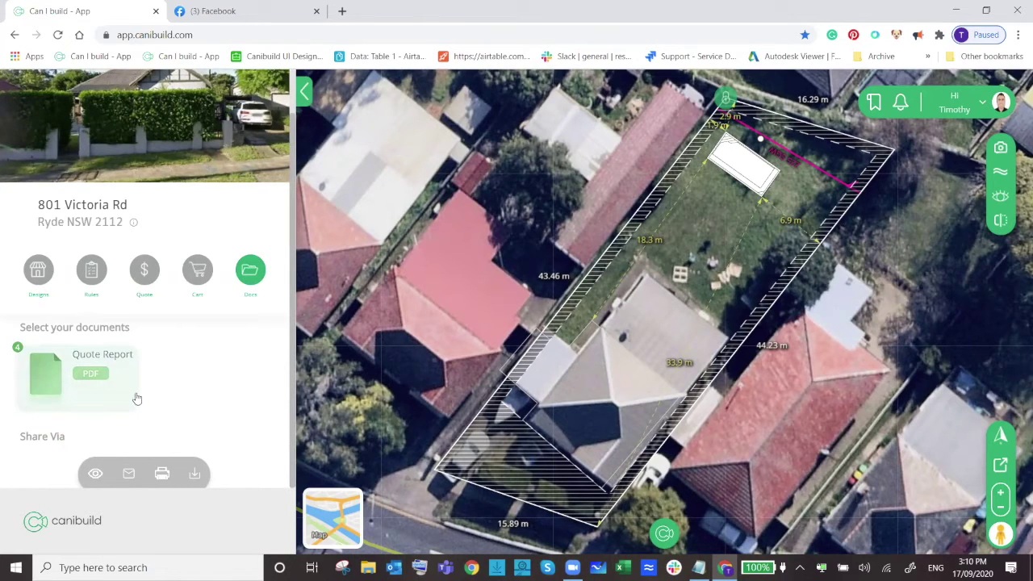
Download the Quote Report and open Quote.17658-3.pdf in Chrome's PDF viewer.
click(195, 474)
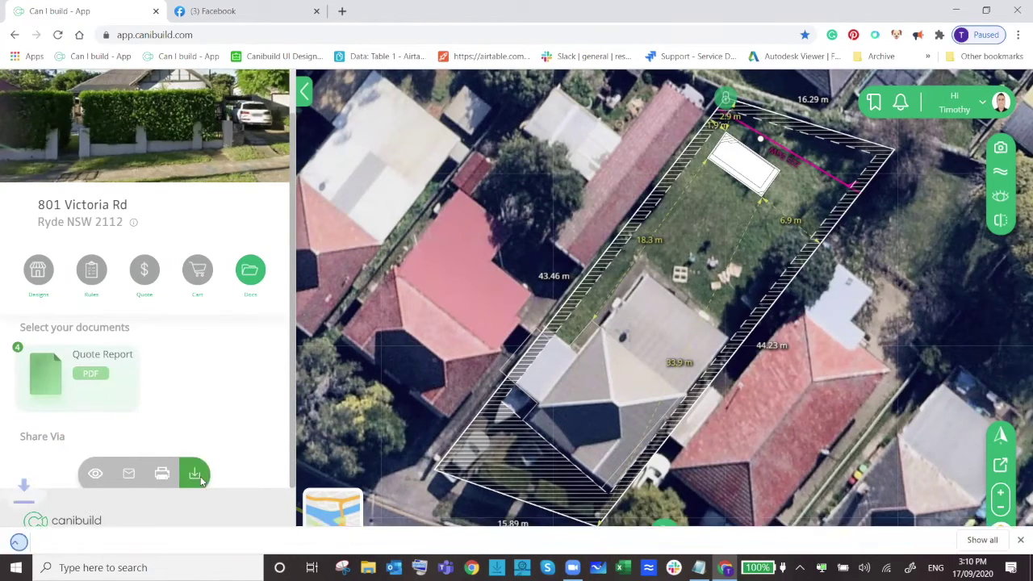
click(121, 544)
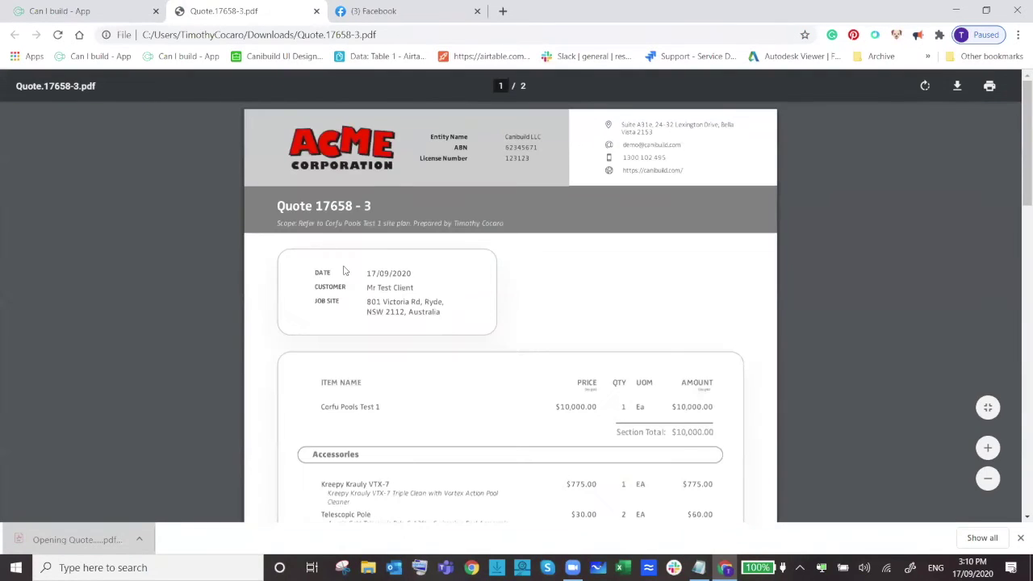
scroll(345, 272, down, 3)
scroll(623, 306, up, 3)
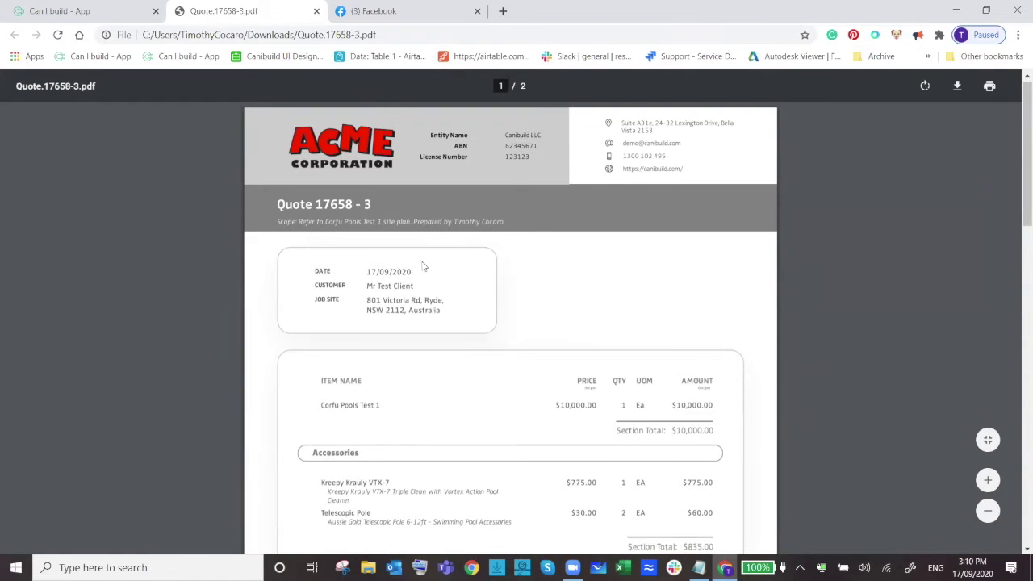
Scroll through both PDF pages, checking line items, the $500 deposit and the $11,824 balance.
scroll(424, 258, down, 1)
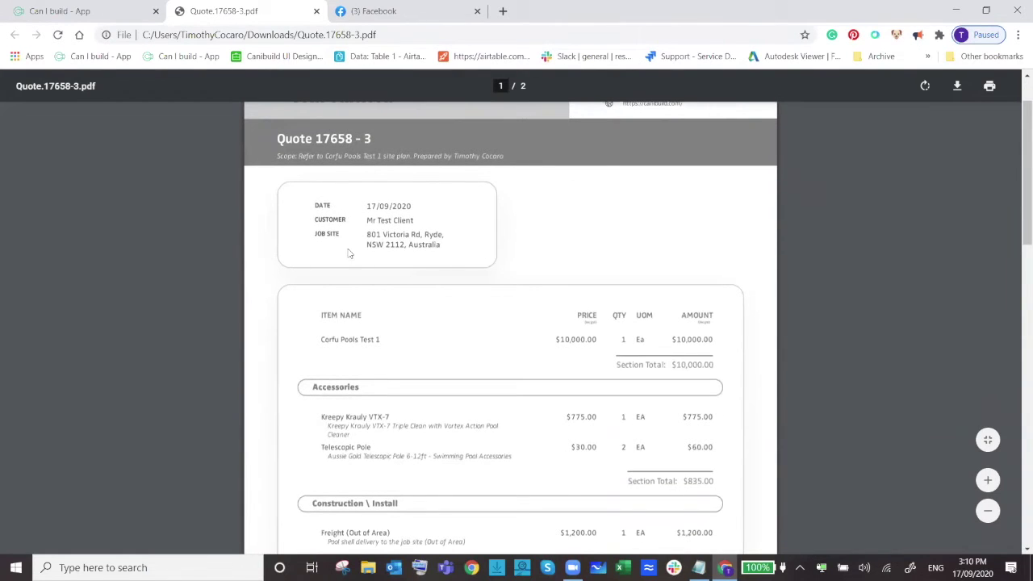
scroll(387, 280, down, 1)
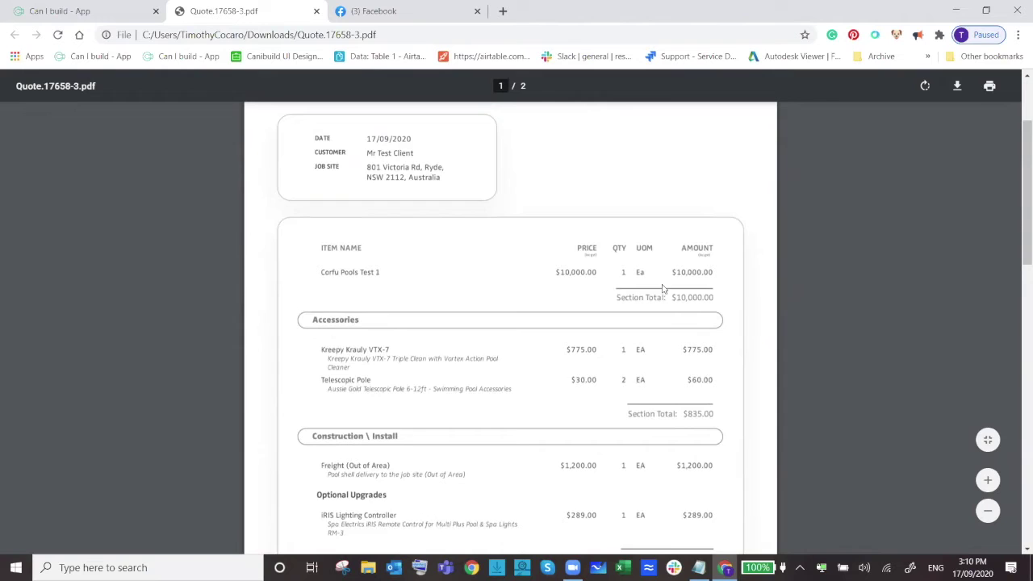
scroll(613, 294, down, 2)
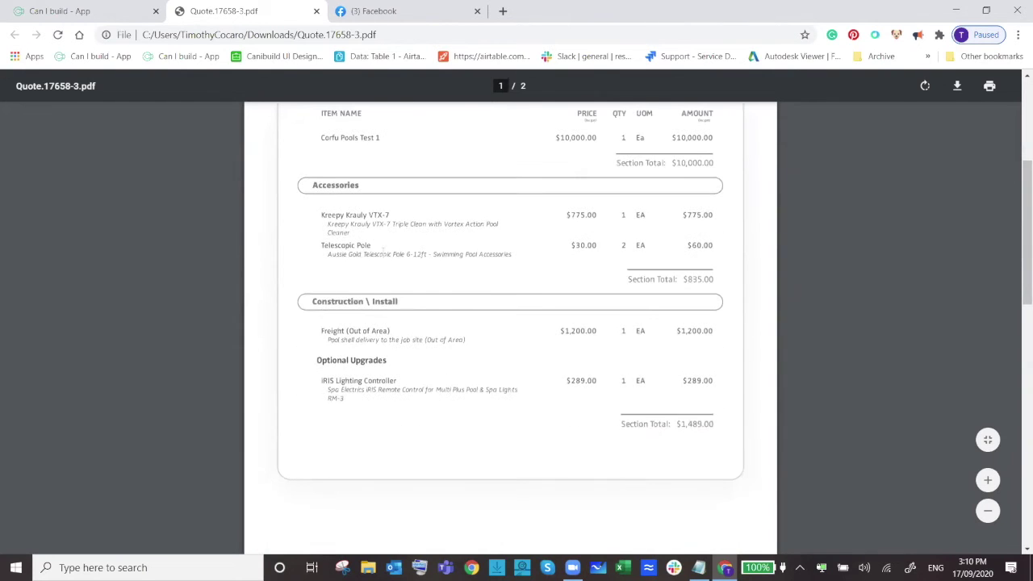
scroll(472, 331, down, 6)
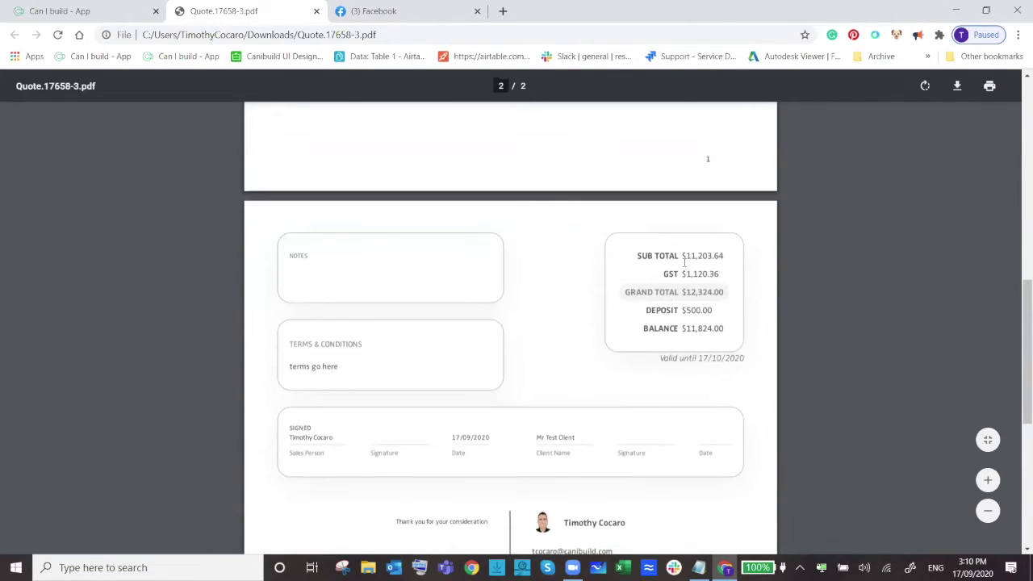
scroll(604, 298, down, 1)
scroll(600, 299, down, 1)
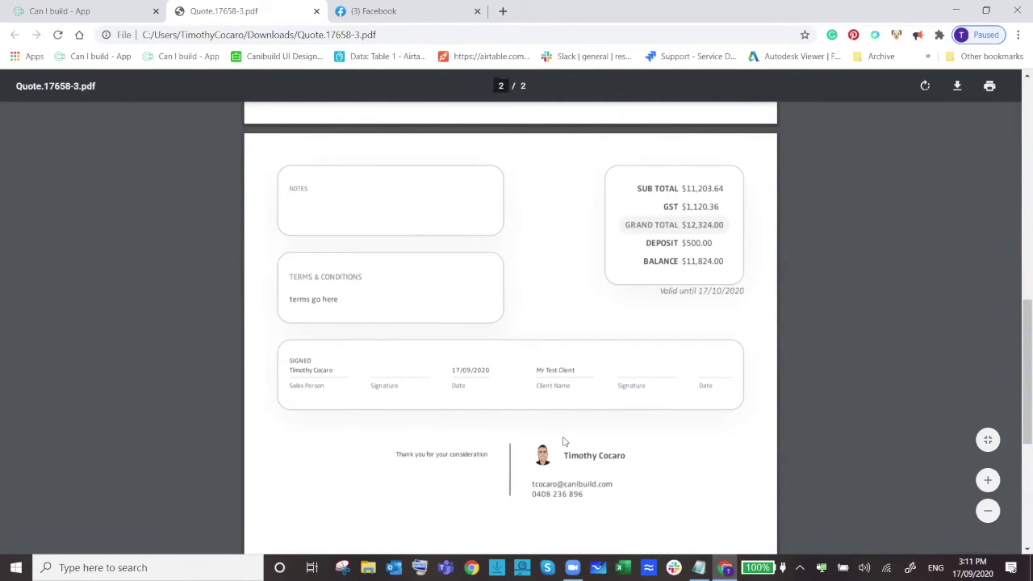
scroll(533, 438, down, 4)
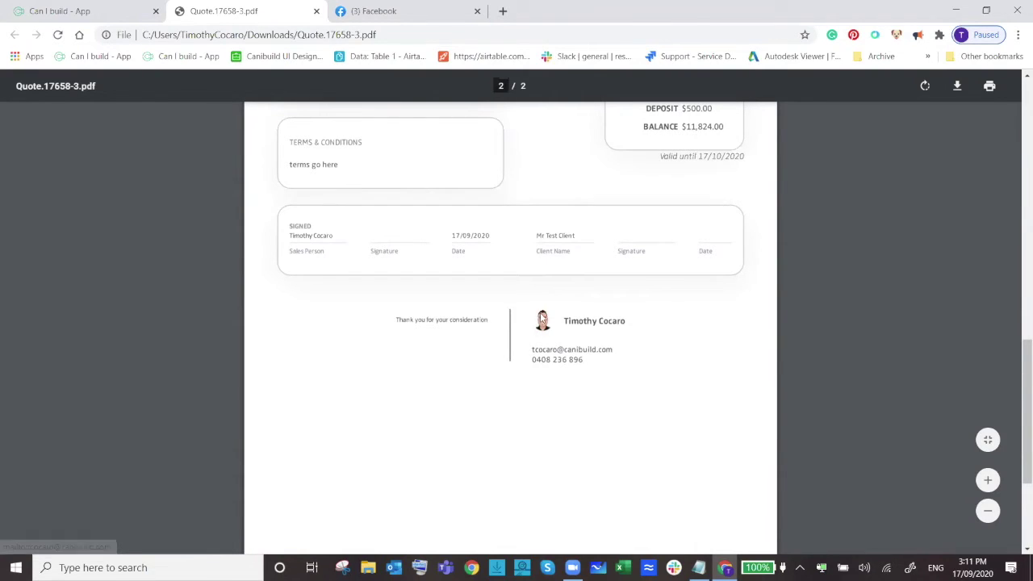
scroll(564, 355, up, 3)
scroll(565, 367, up, 10)
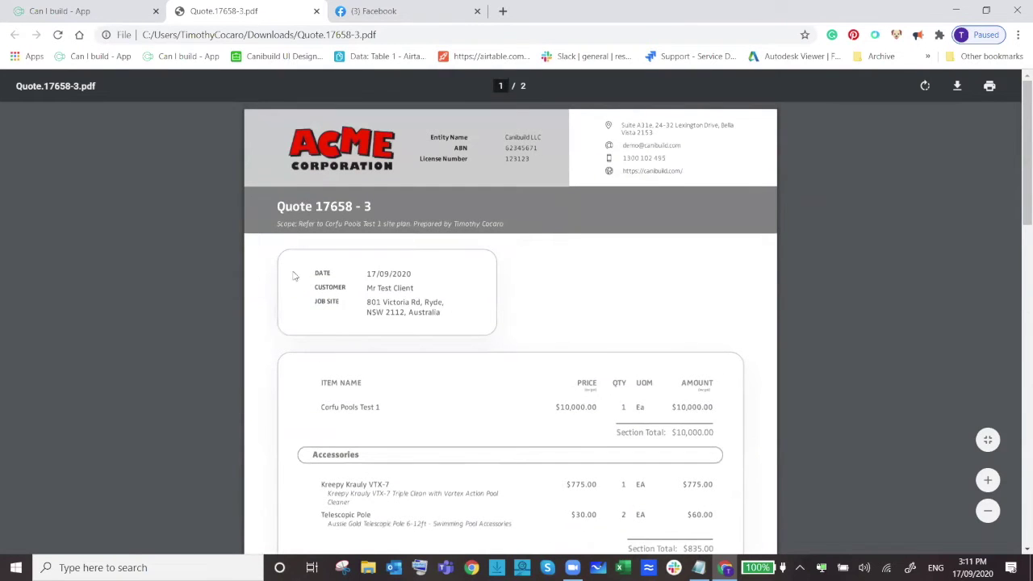
scroll(484, 326, down, 5)
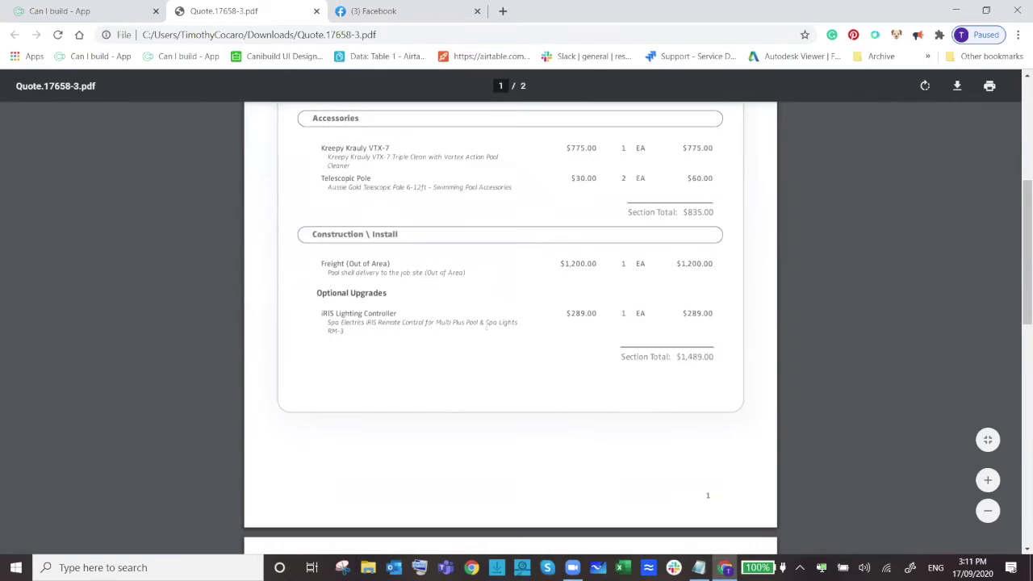
scroll(486, 326, up, 4)
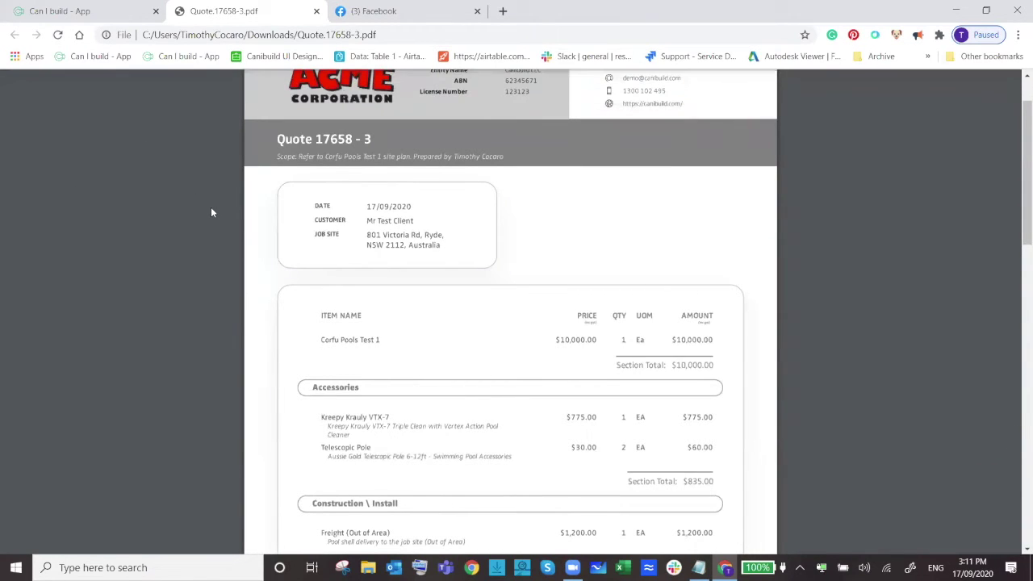
Switch back to the Can I build app and show the Pools & Spas quote items.
click(113, 8)
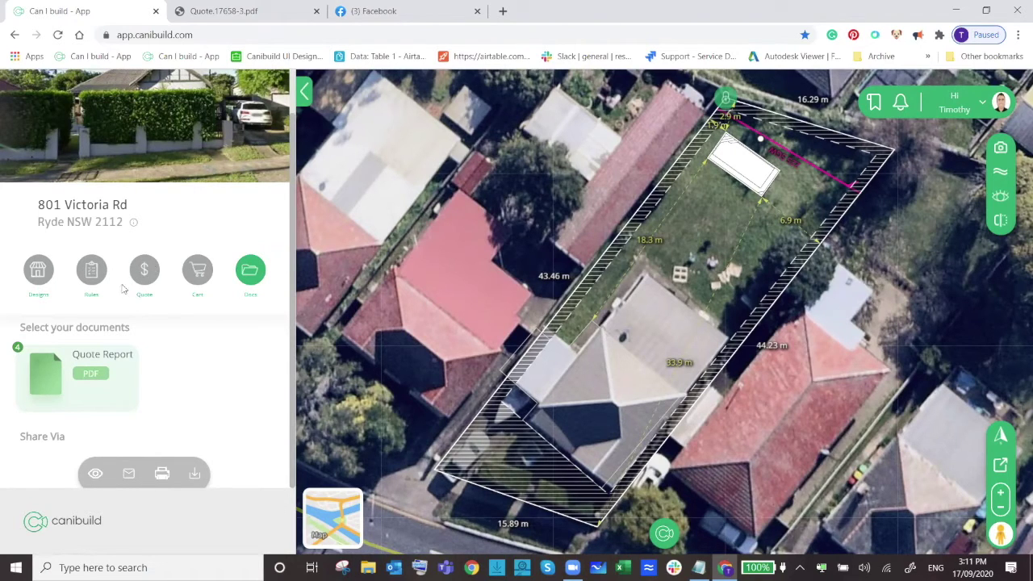
click(150, 273)
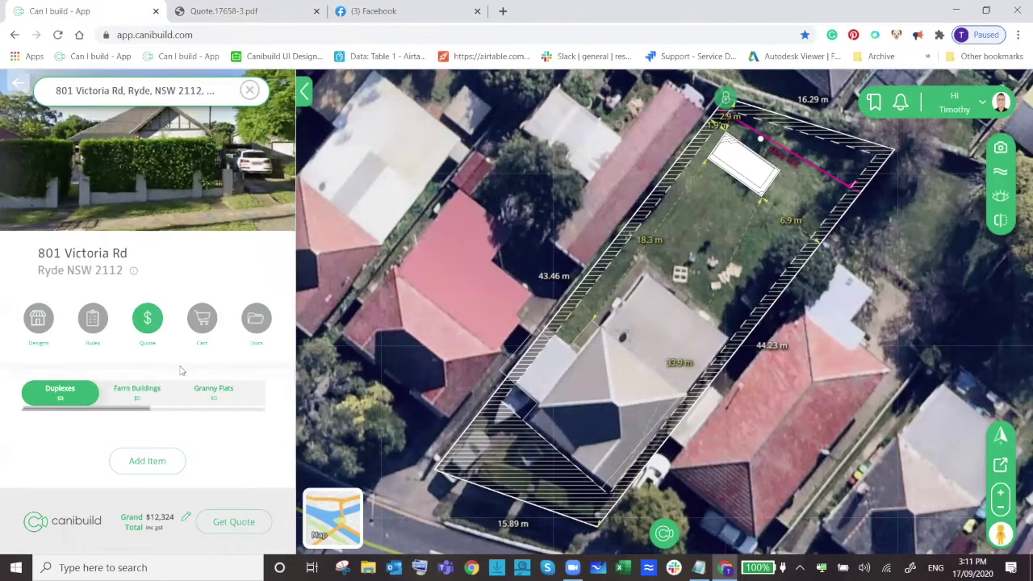
drag(139, 409, 224, 408)
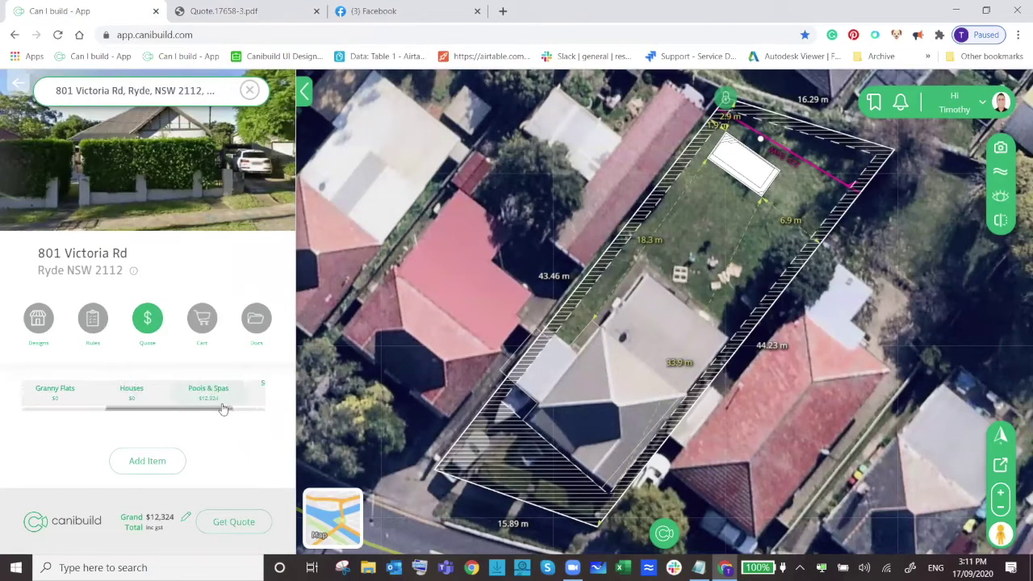
click(214, 394)
scroll(235, 320, down, 1)
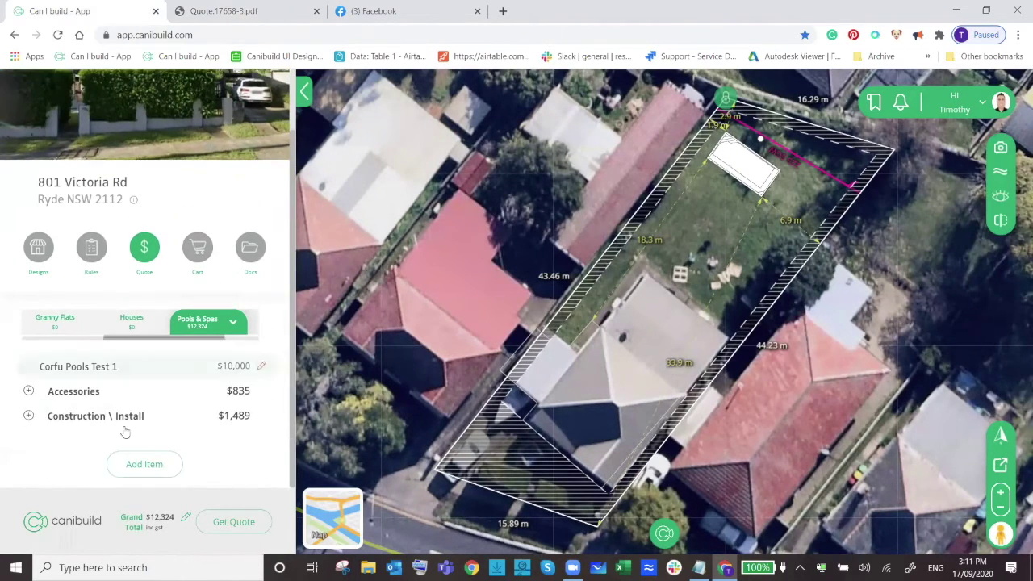
Remove the Kreepy Krauly VTX-7 from Accessories, then open the Telescopic Pole's details.
click(73, 391)
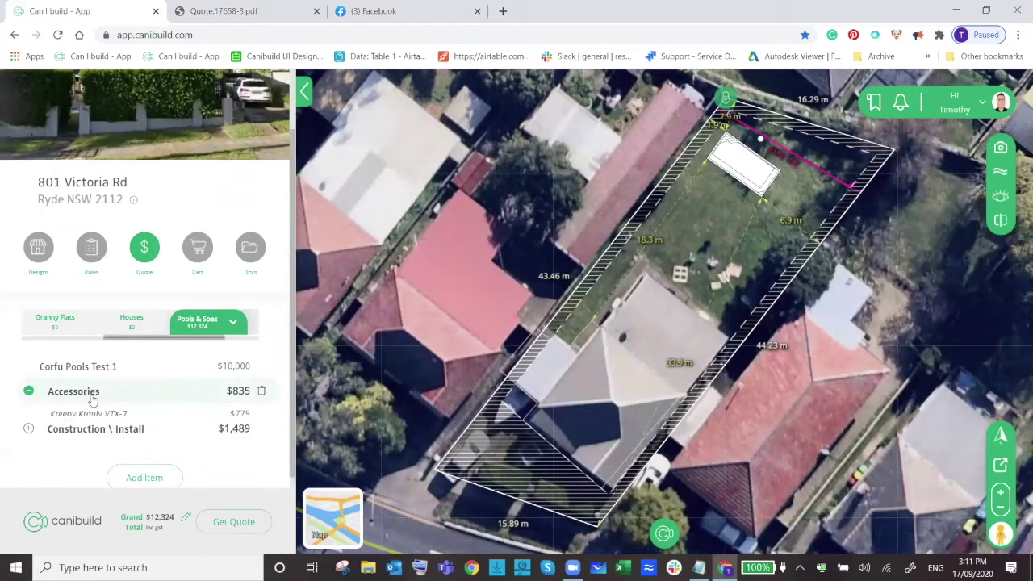
scroll(150, 374, down, 1)
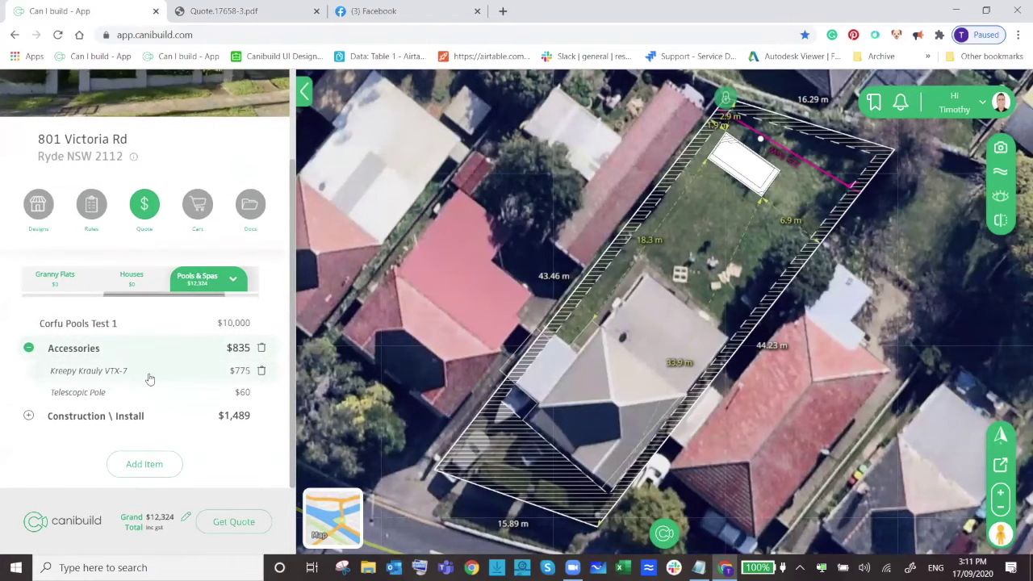
click(261, 371)
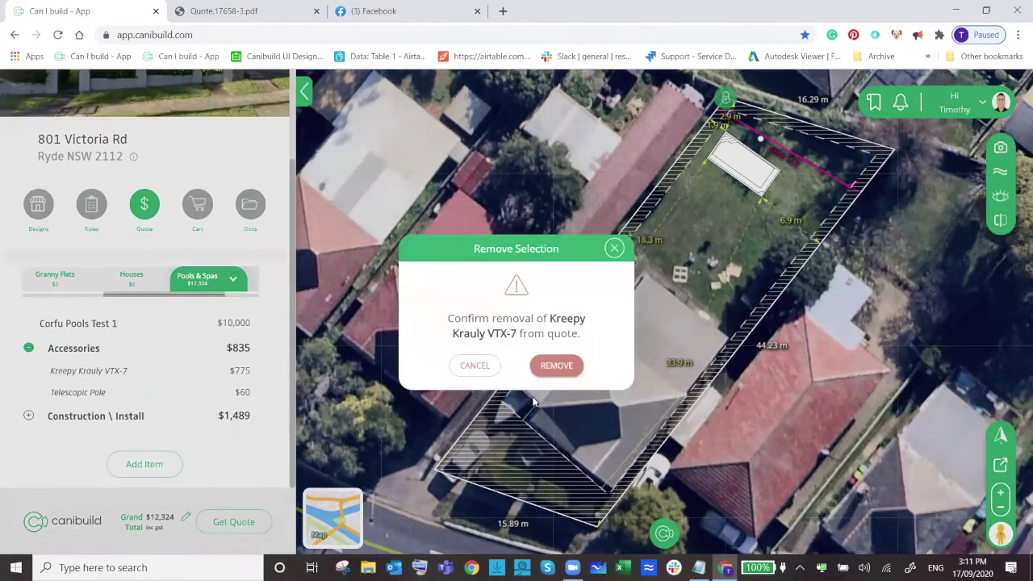
click(567, 367)
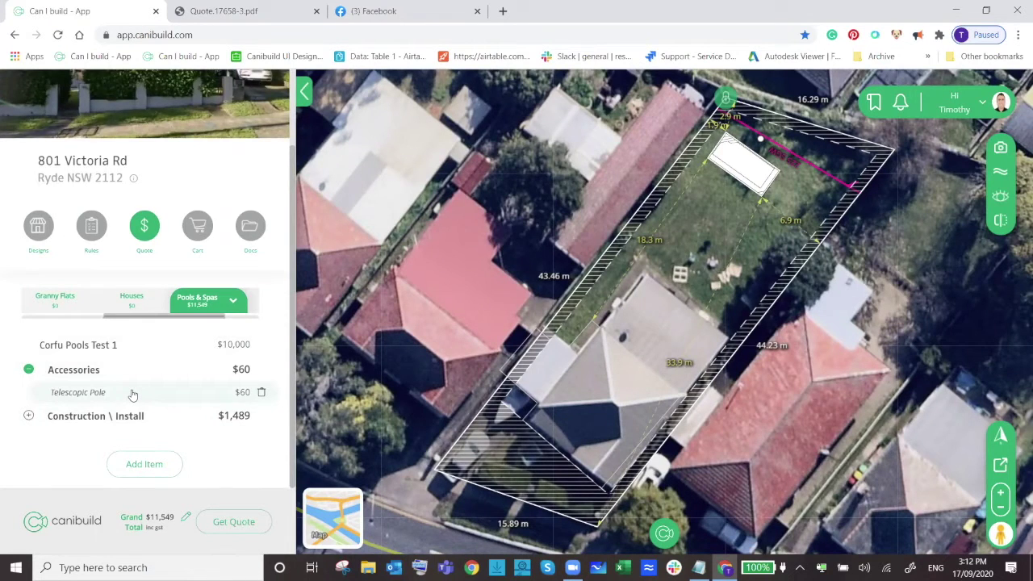
click(133, 393)
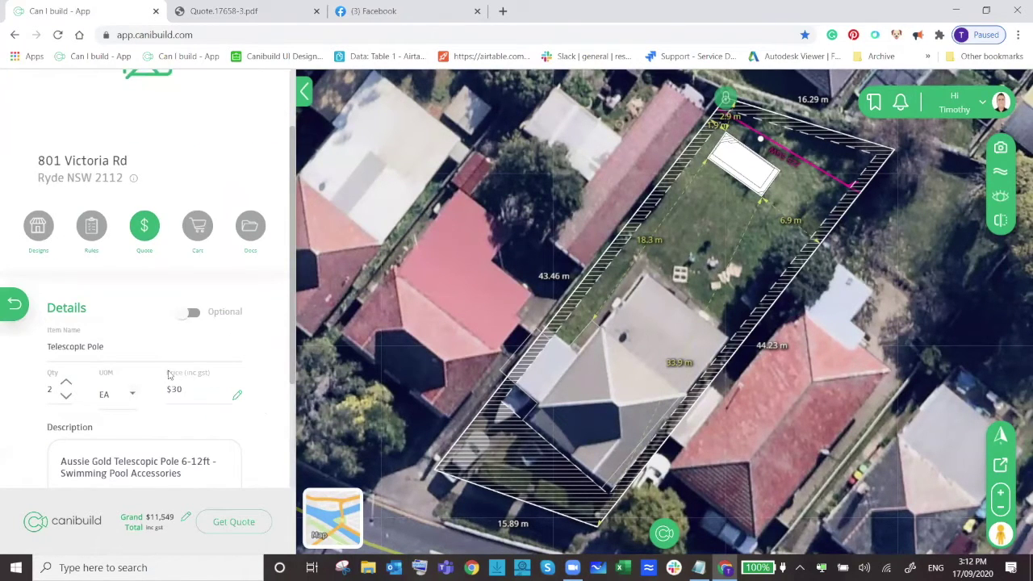
Apply a 30 AUD discount to the Telescopic Pole's price and return to the item list.
scroll(169, 374, down, 2)
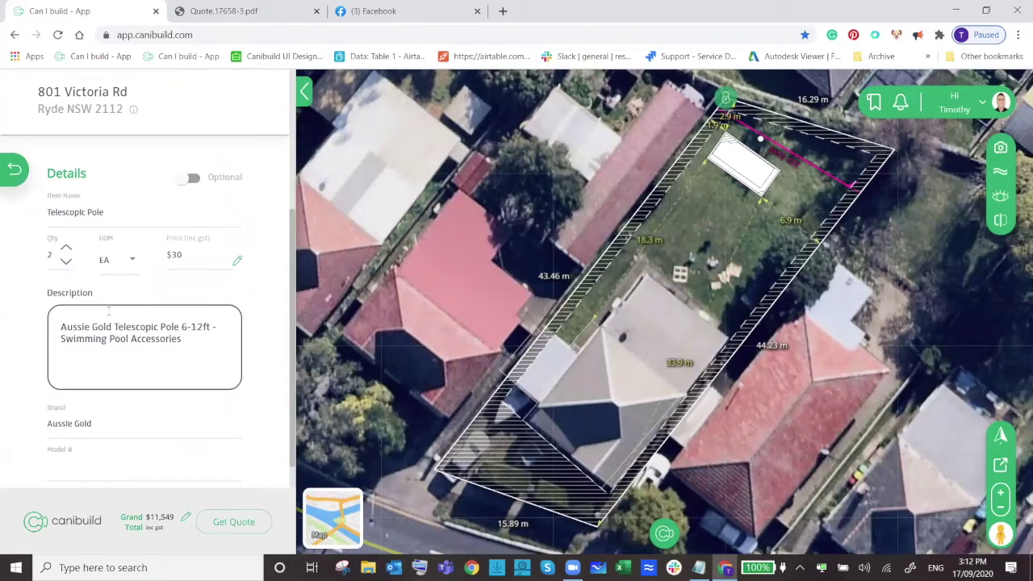
click(238, 262)
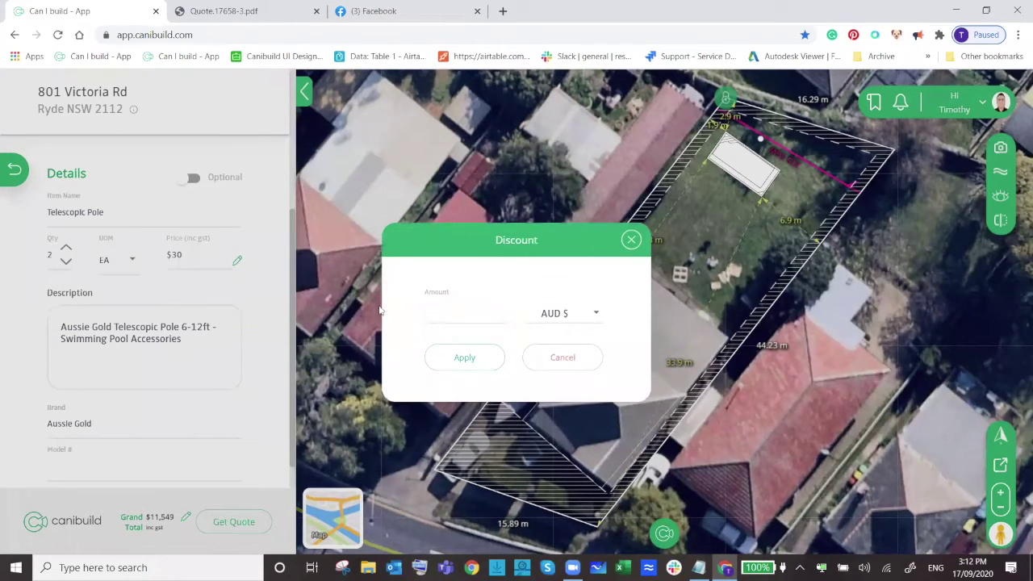
click(445, 312)
text(30)
click(468, 370)
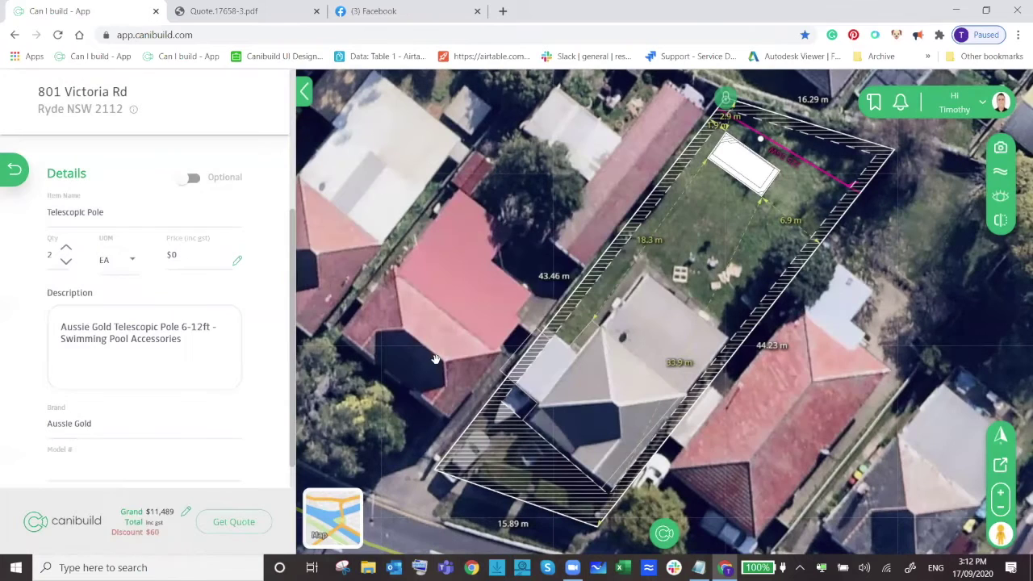
click(13, 172)
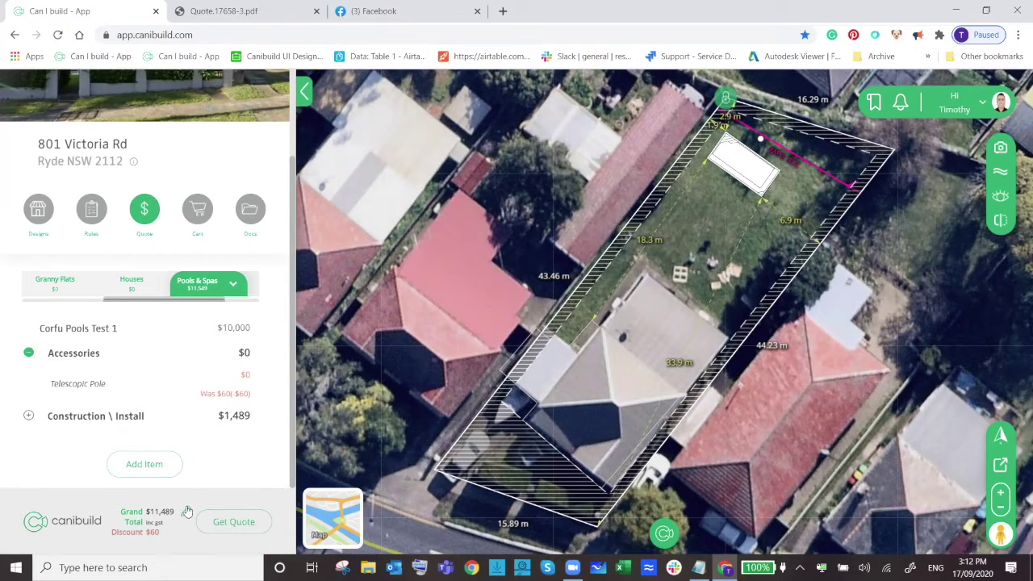
Apply a $500 AUD discount to the Grand Total, bringing it to $10,989.
click(187, 514)
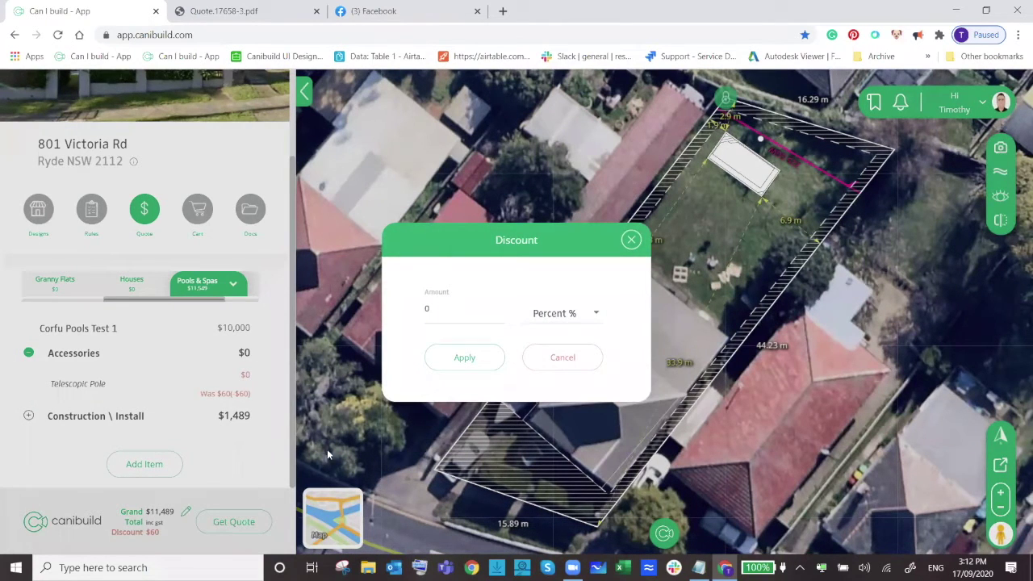
click(554, 315)
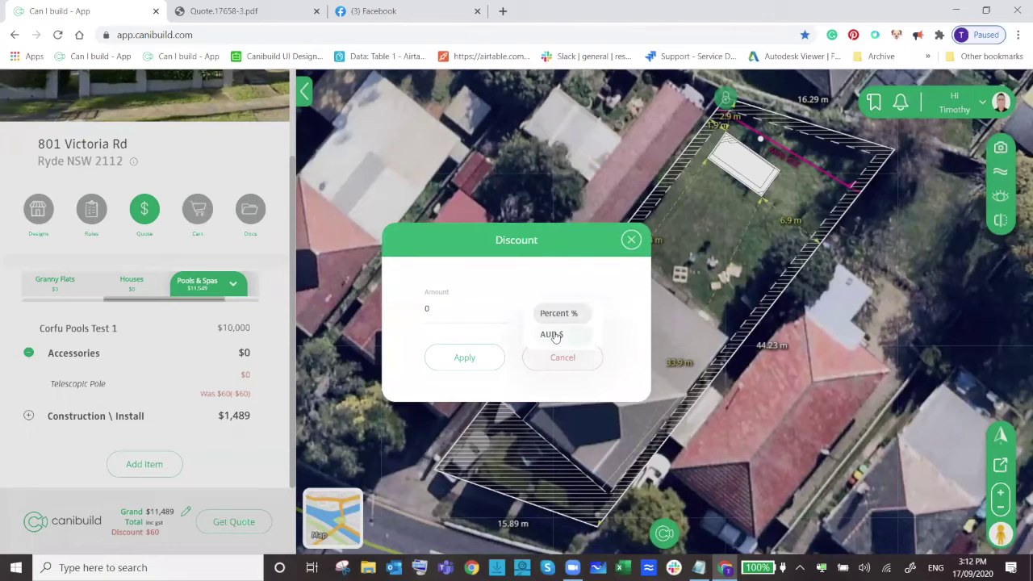
click(553, 334)
double_click(416, 310)
text(500)
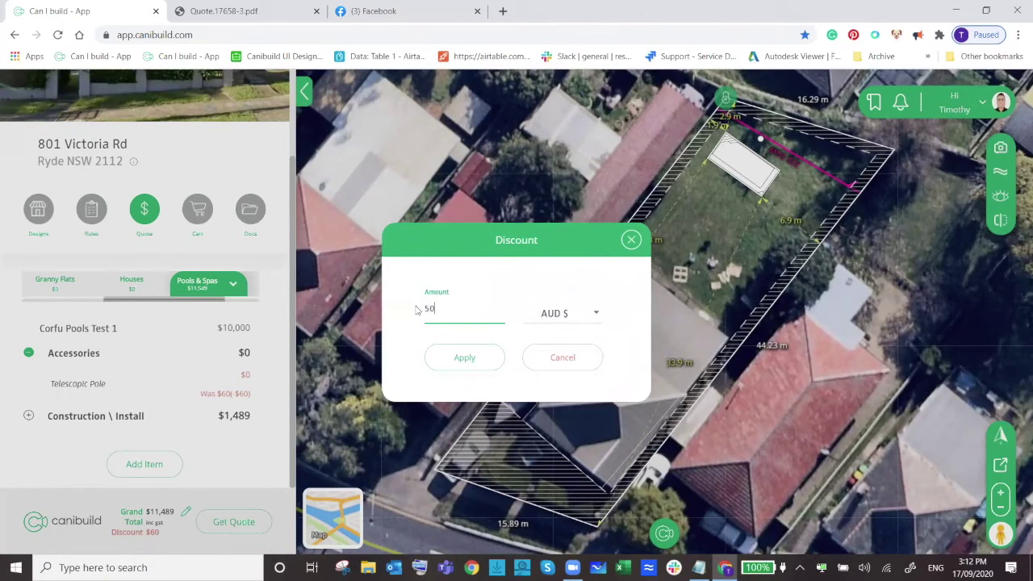
click(472, 357)
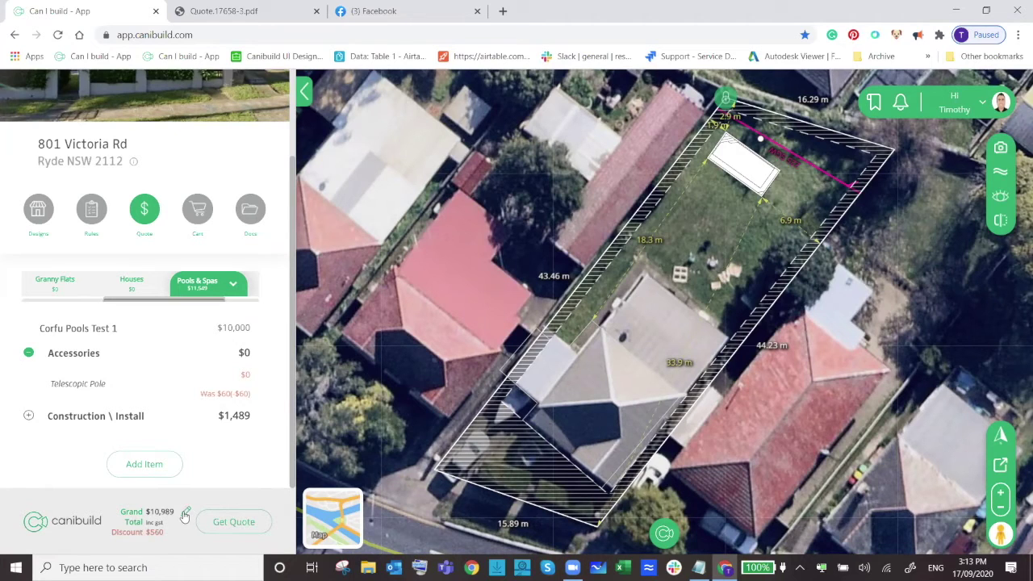
scroll(201, 456, up, 2)
scroll(201, 456, down, 2)
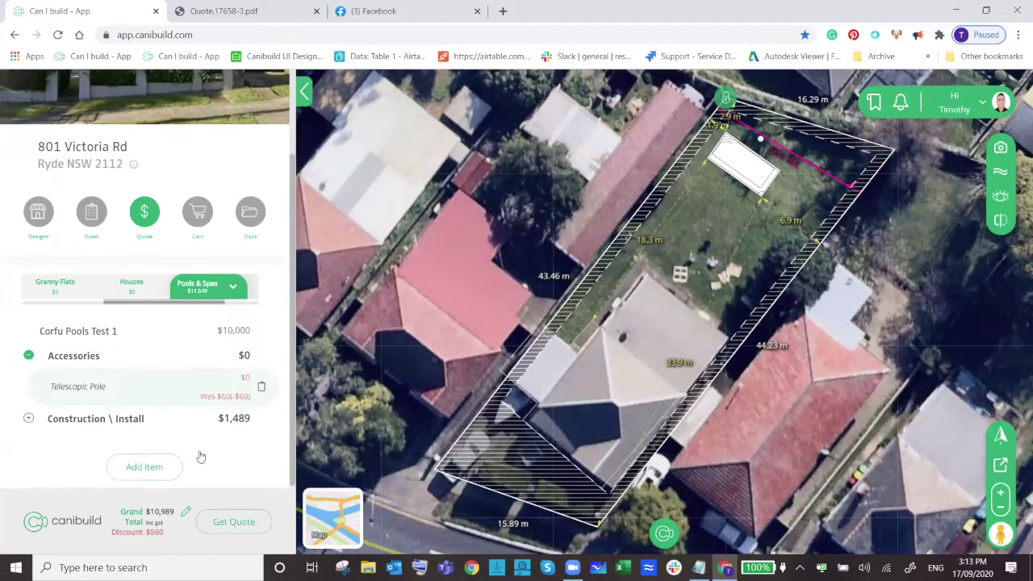
Submit the quote with deposit 500 and description 'discount for 7 days only'.
click(220, 529)
click(397, 304)
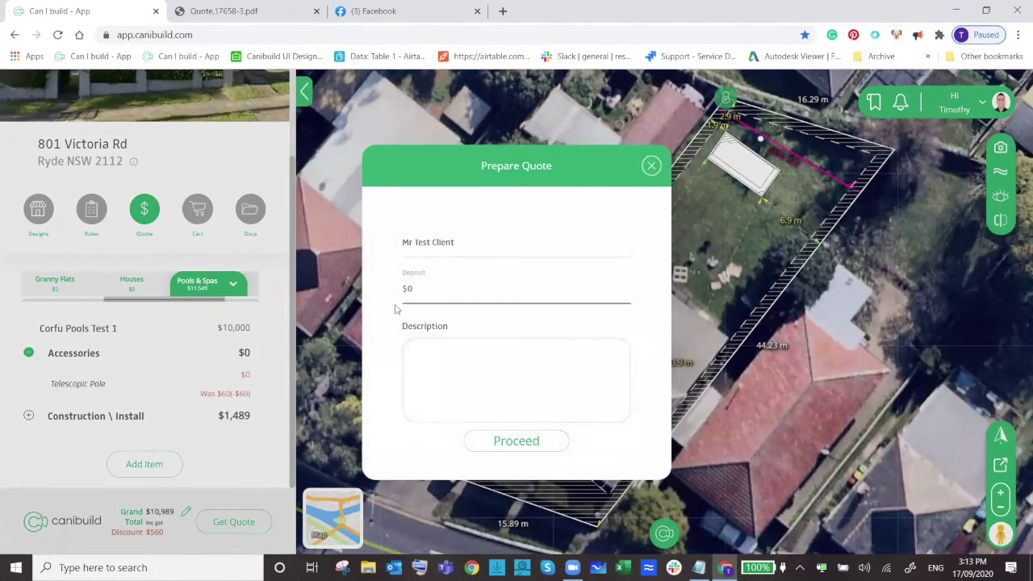
double_click(407, 288)
text(500)
click(468, 352)
text(discount for)
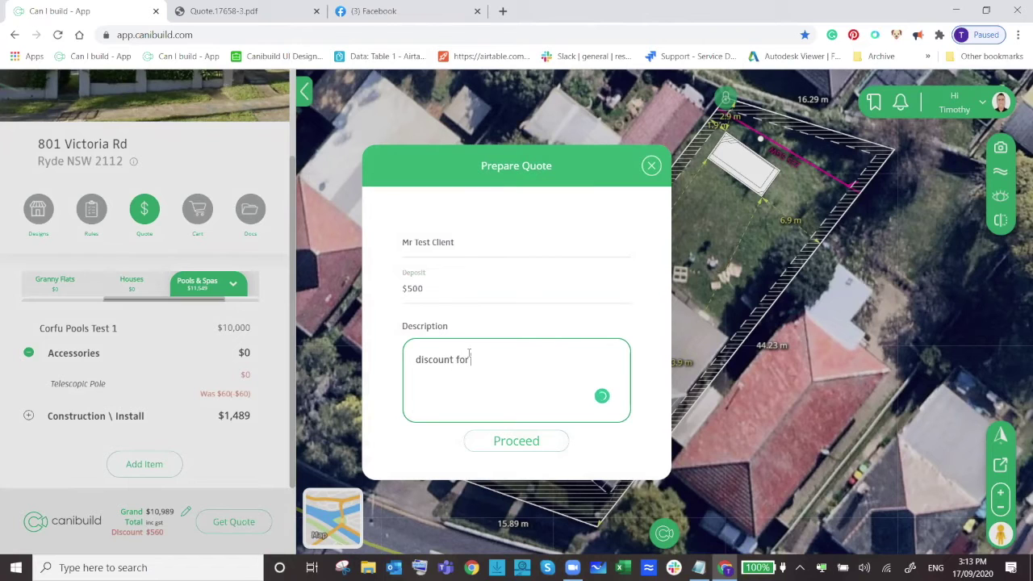
text( 7 days only)
click(506, 442)
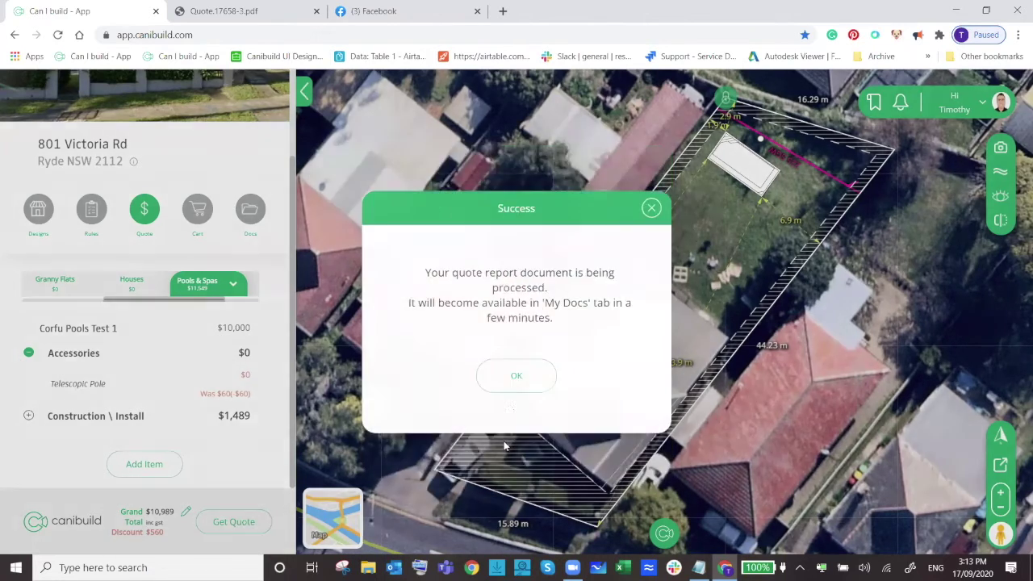
click(516, 377)
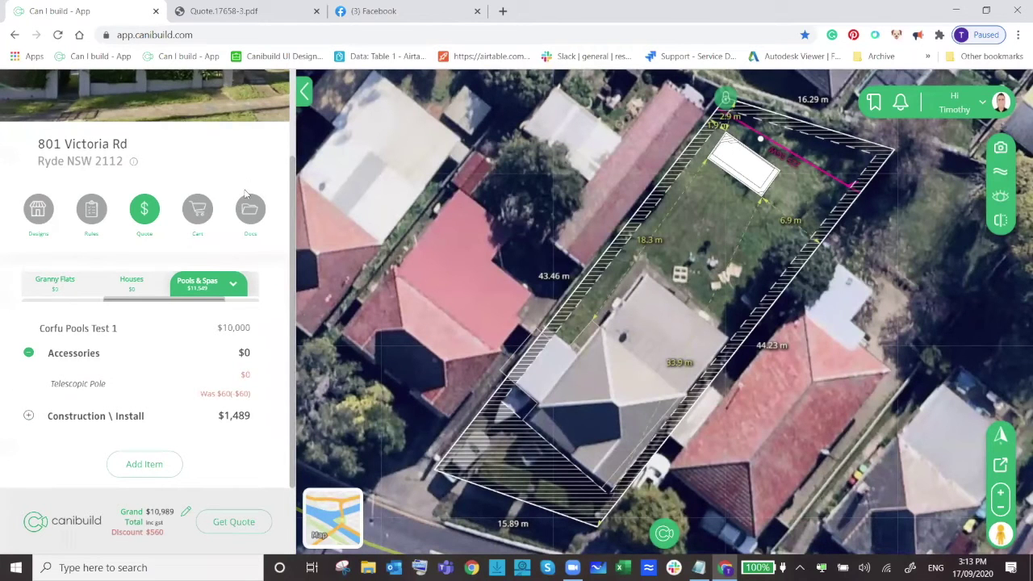
Download the latest Quote Report and open Quote.17658-4.pdf in Chrome.
click(248, 214)
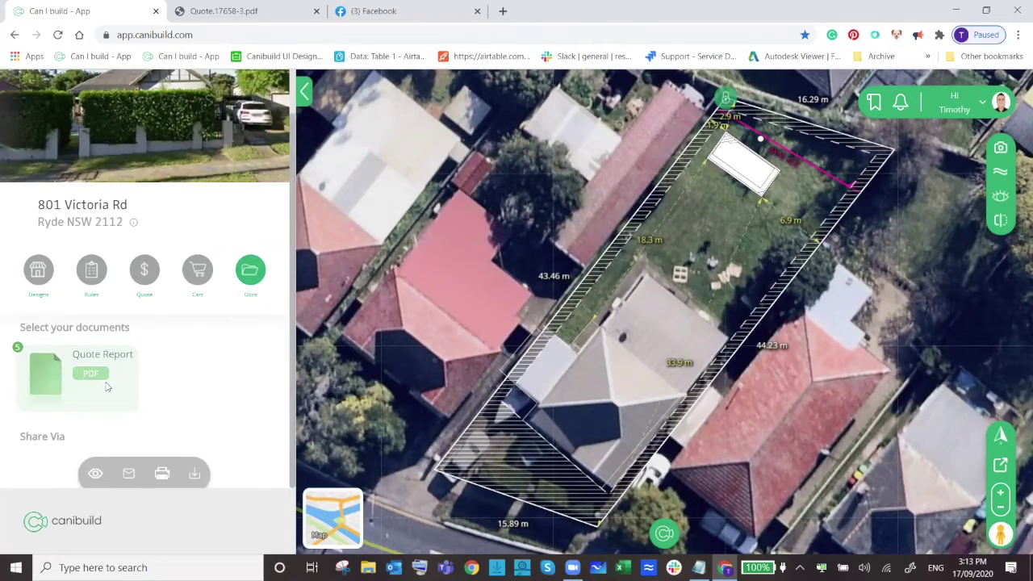
scroll(107, 386, up, 1)
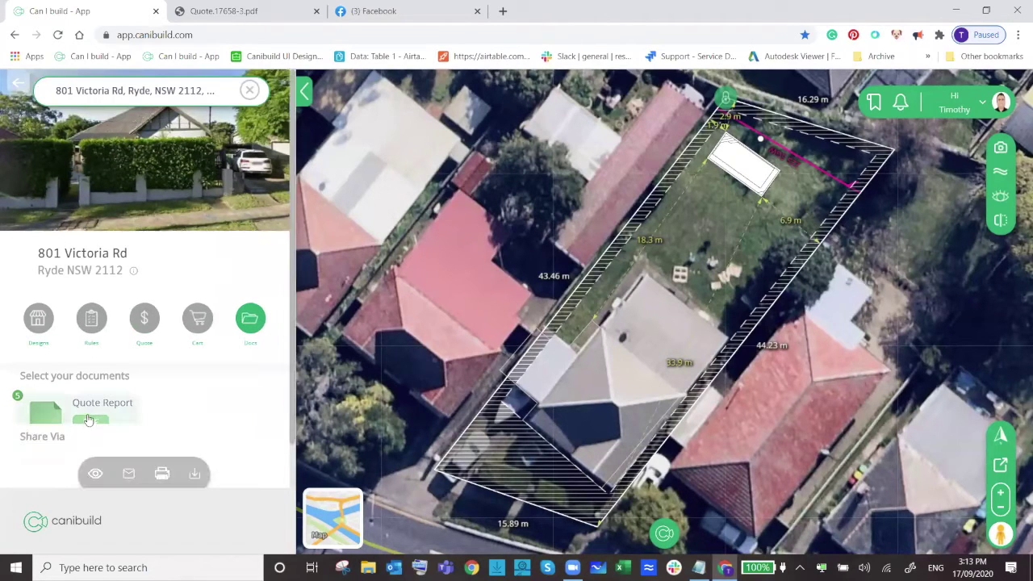
click(194, 472)
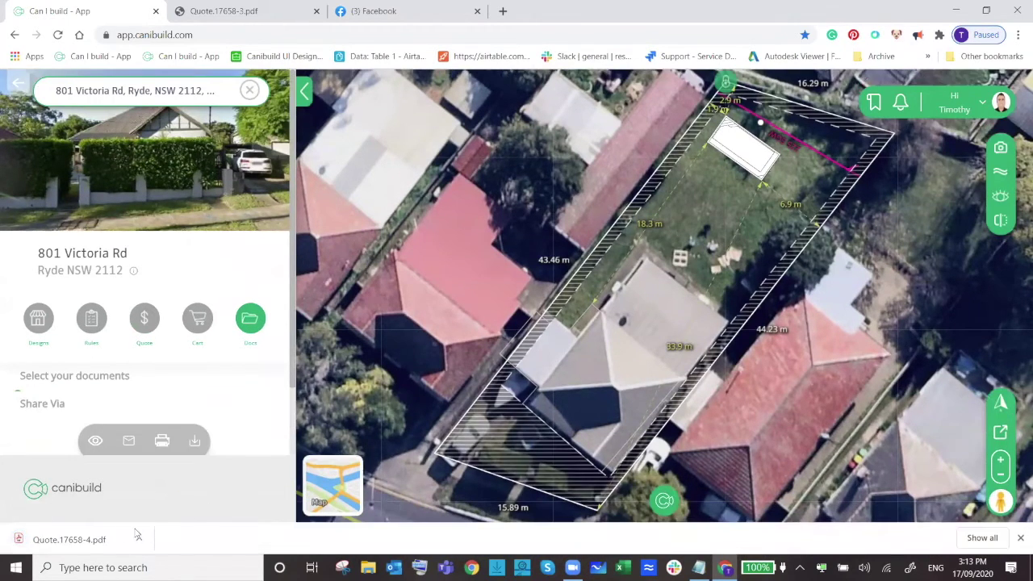
click(115, 542)
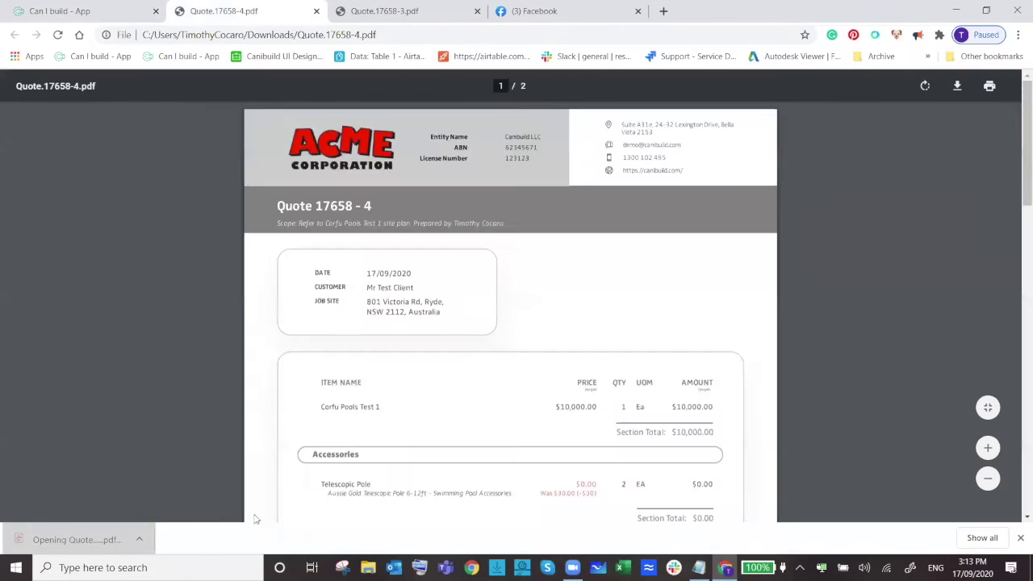
Review the PDF's discounted pole, $10,989 total and $10,489 balance, then return to Canibuild.
scroll(517, 330, down, 2)
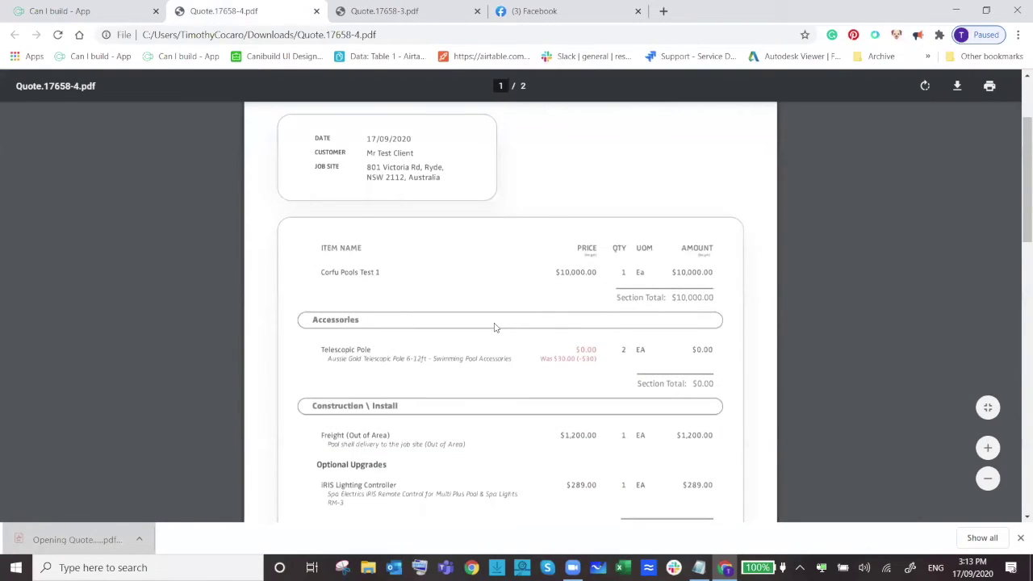
scroll(494, 327, up, 2)
scroll(492, 337, down, 2)
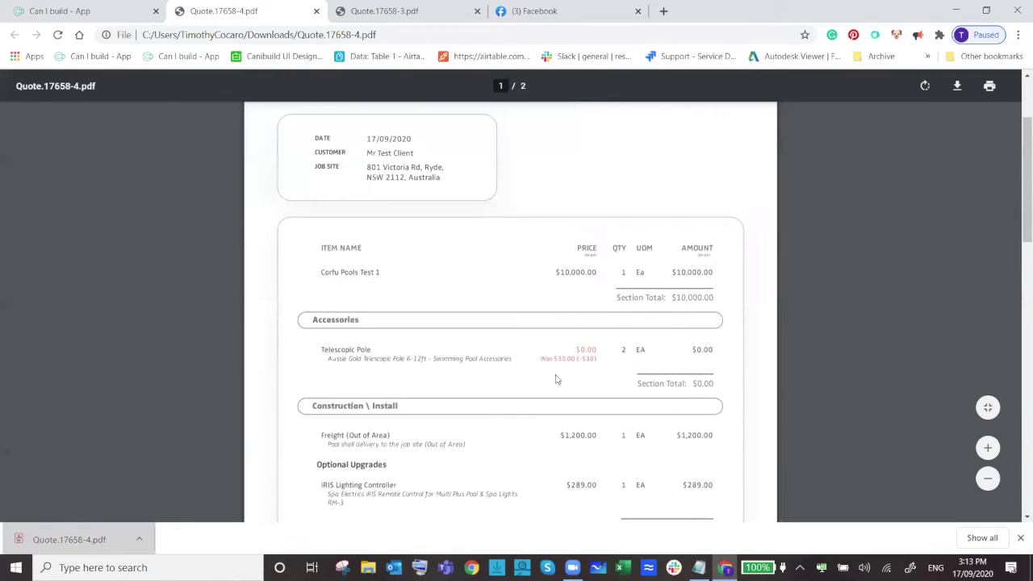
scroll(627, 400, down, 7)
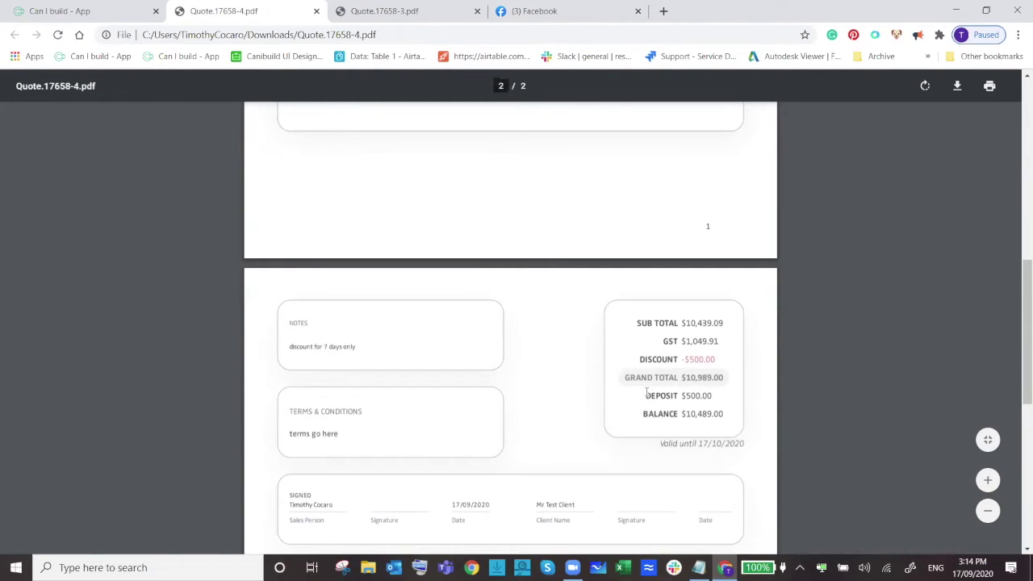
scroll(646, 392, down, 1)
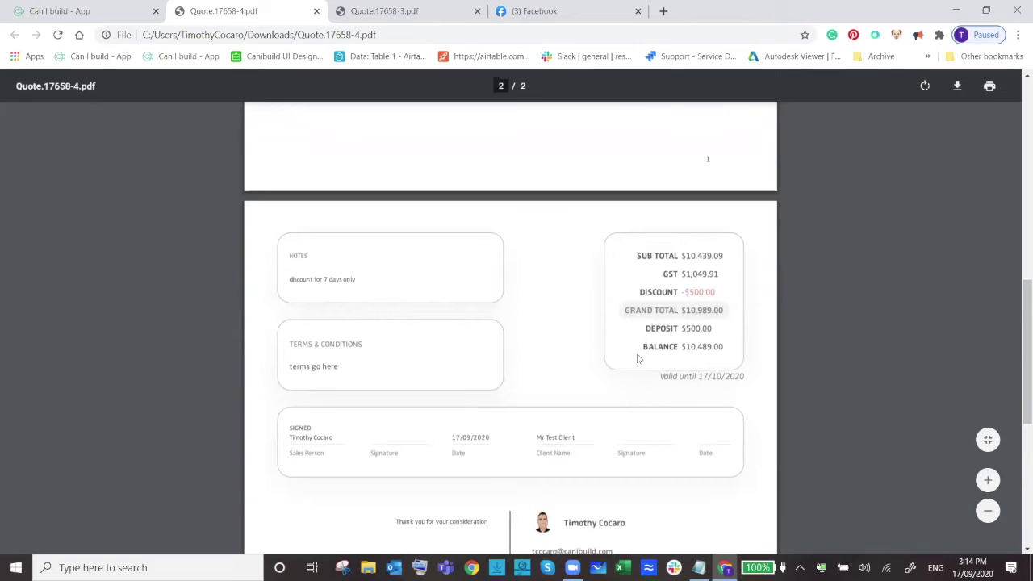
scroll(634, 400, down, 3)
scroll(625, 376, up, 3)
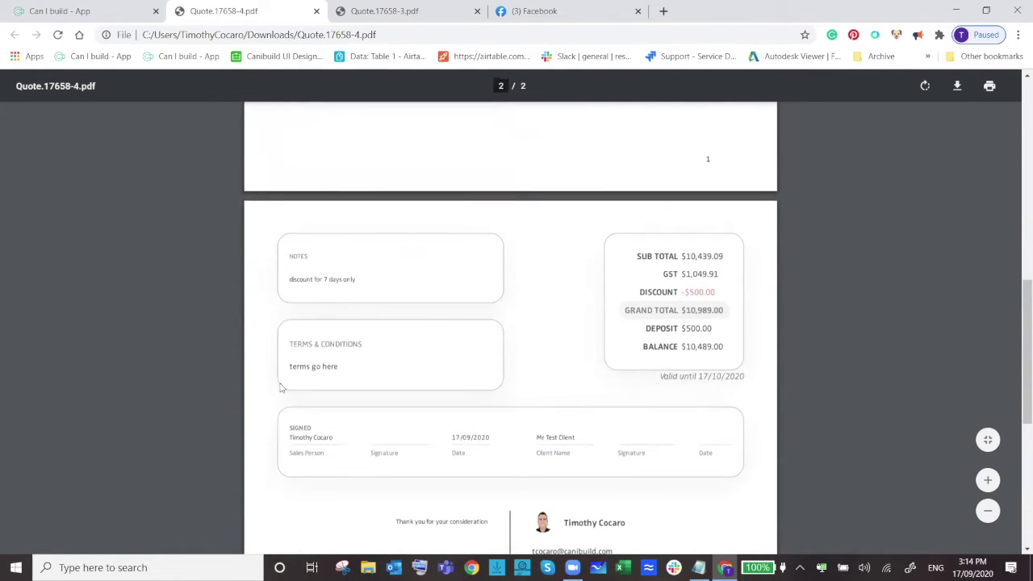
scroll(331, 298, up, 2)
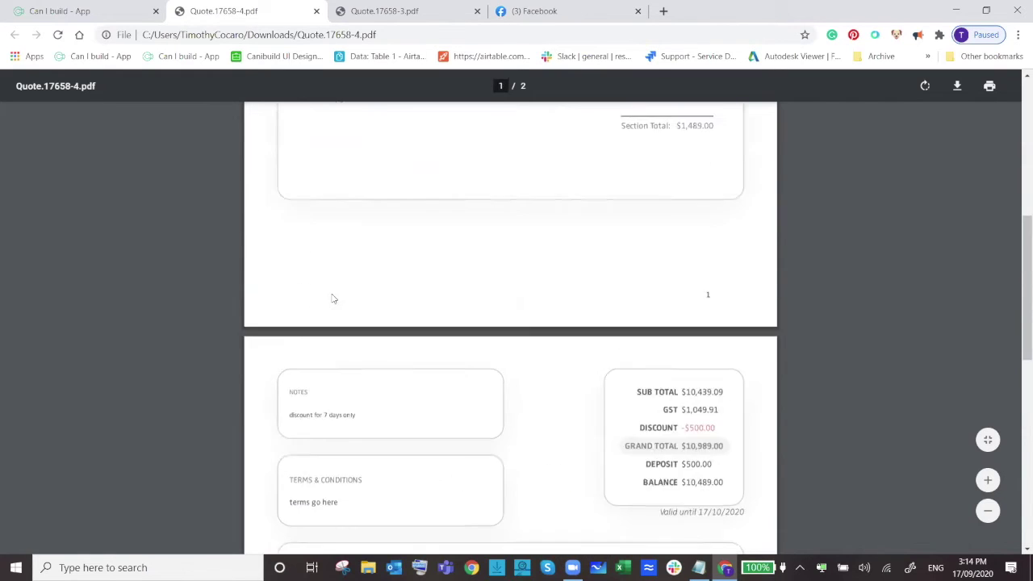
scroll(331, 298, up, 9)
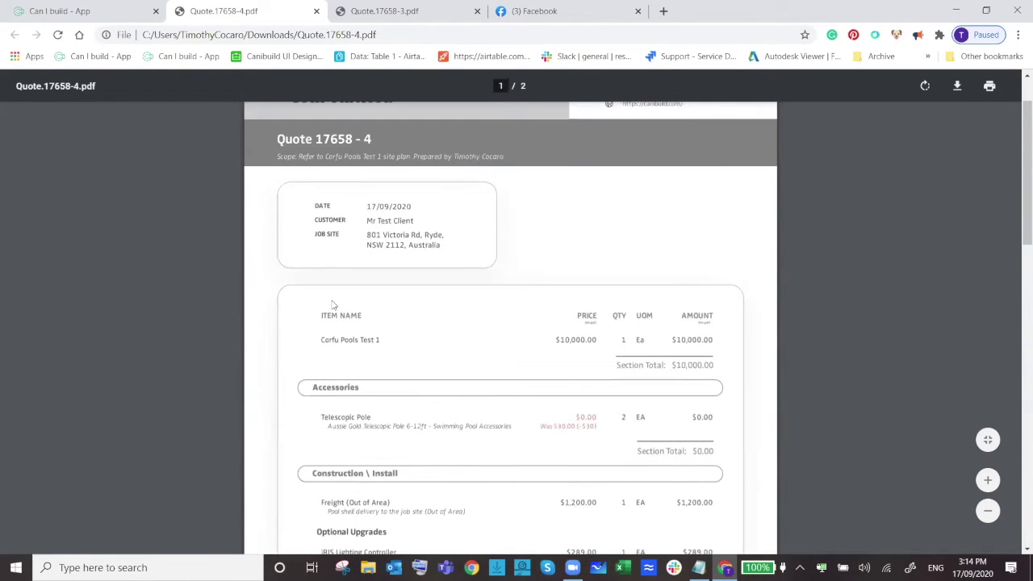
click(61, 12)
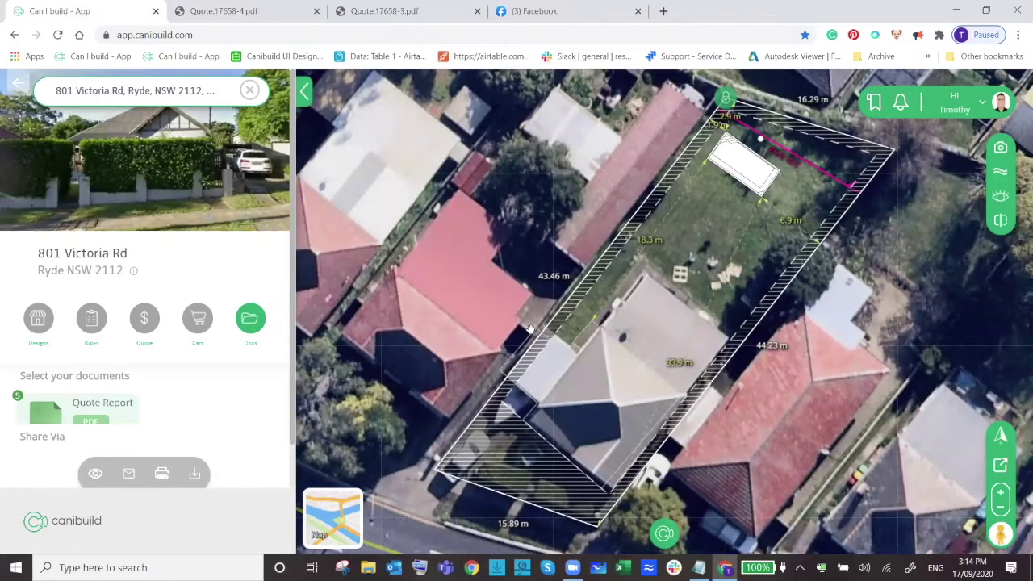
Save a site map snapshot as canibuild-map (55).png and open it in Photos.
scroll(199, 329, down, 1)
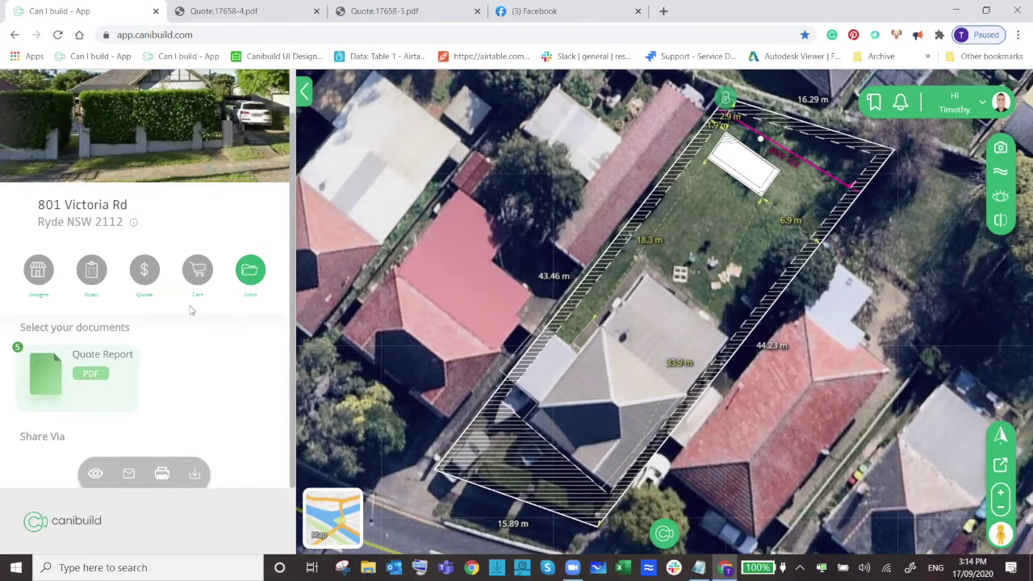
click(1000, 150)
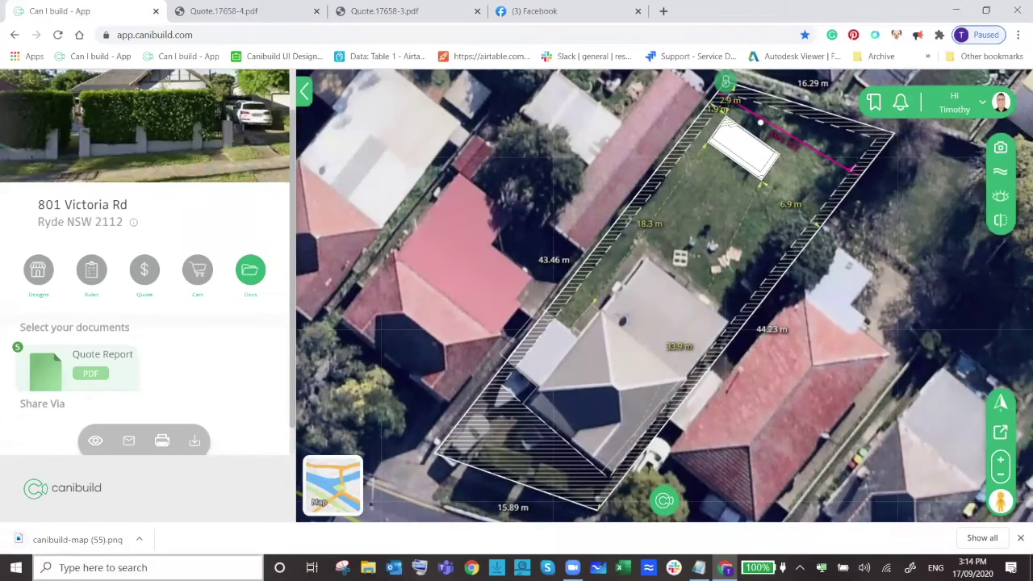
click(72, 539)
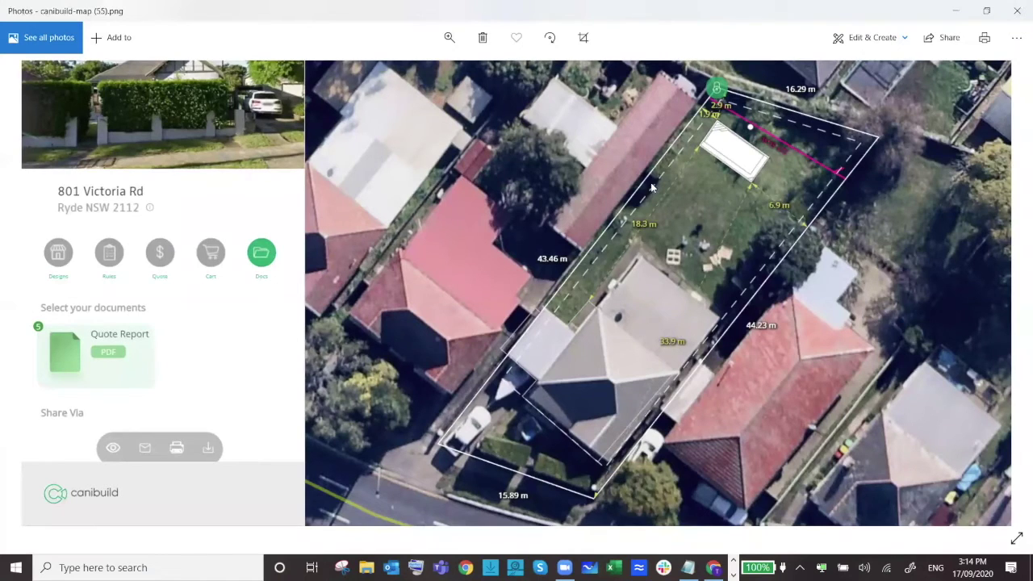
Leave the map snapshot in Photos and go back to Canibuild with Alt+Tab.
key(alt+Tab)
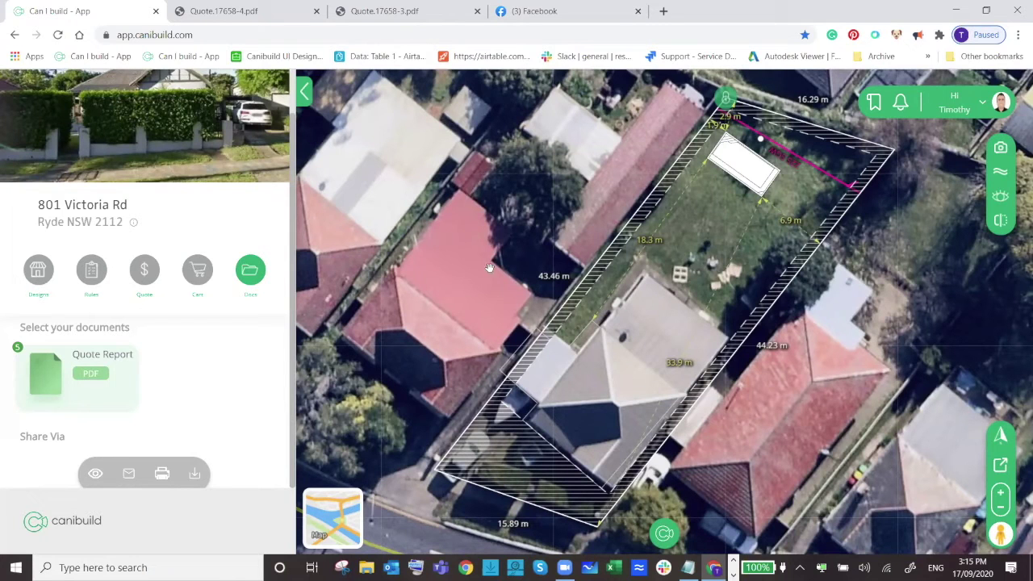
Display the Pools & Spas quote for Corfu Pools Test 1, with its $10,989 Grand Total.
click(93, 270)
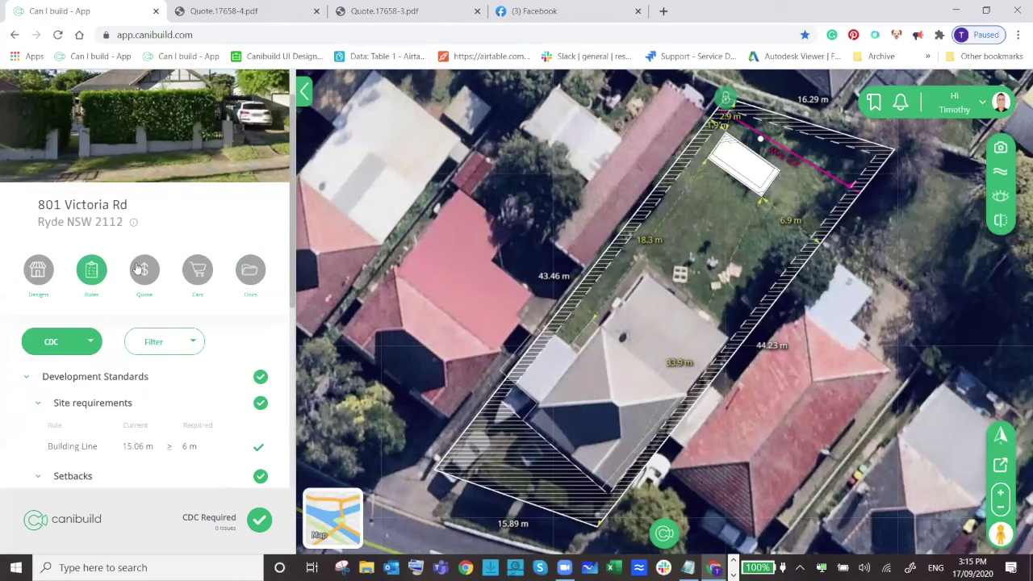
click(142, 269)
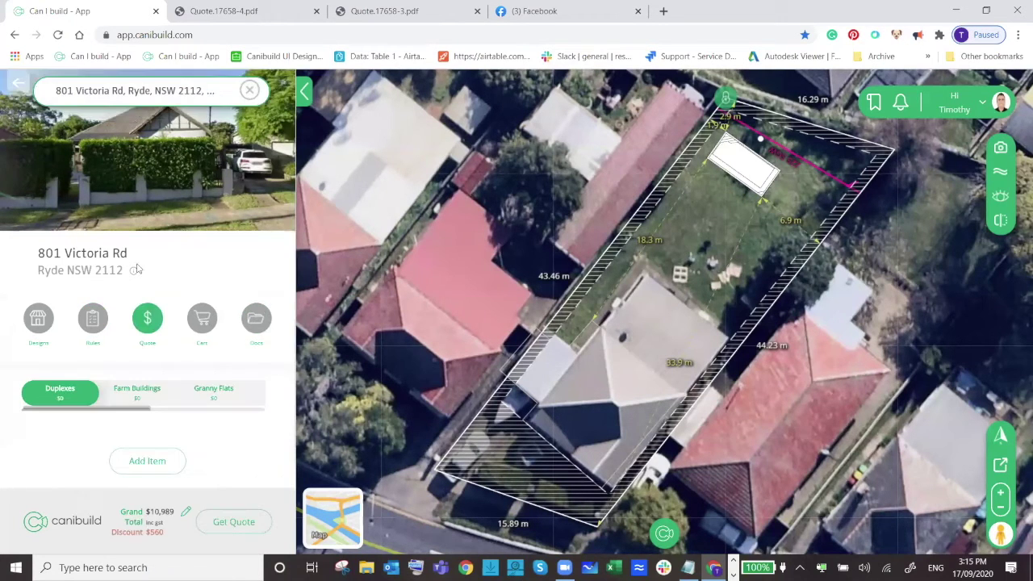
click(146, 410)
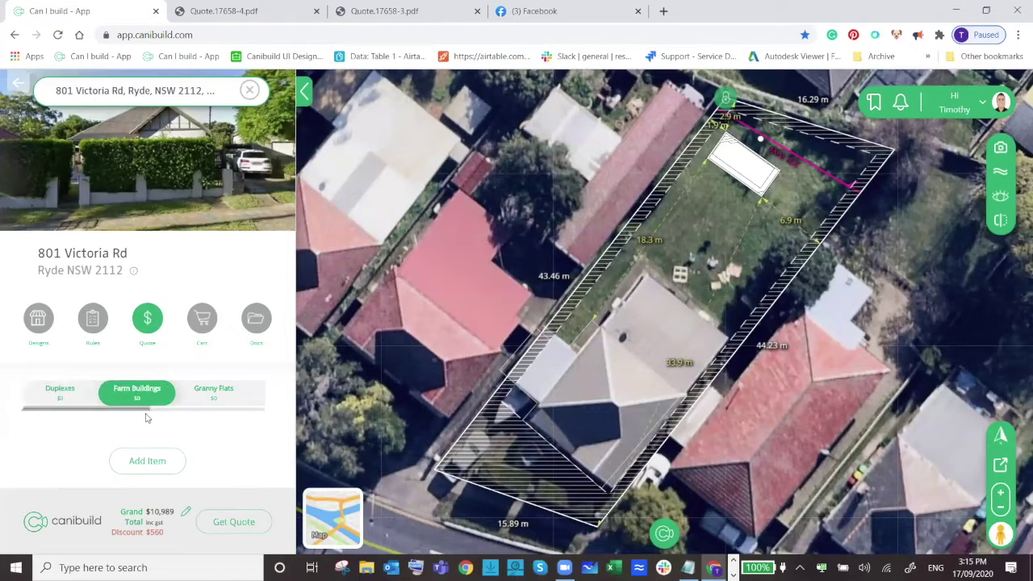
drag(144, 411, 210, 411)
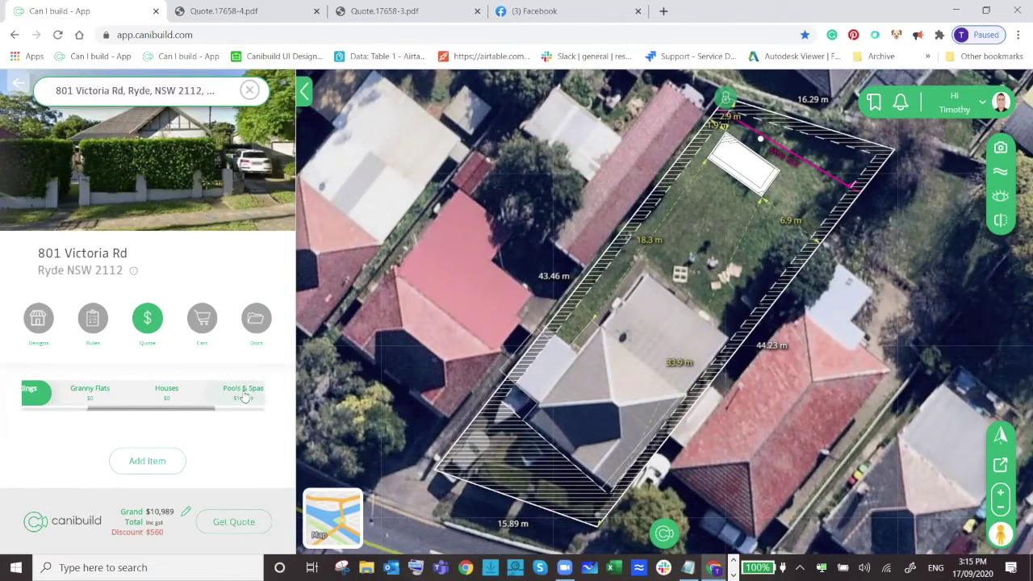
click(242, 395)
scroll(220, 304, down, 1)
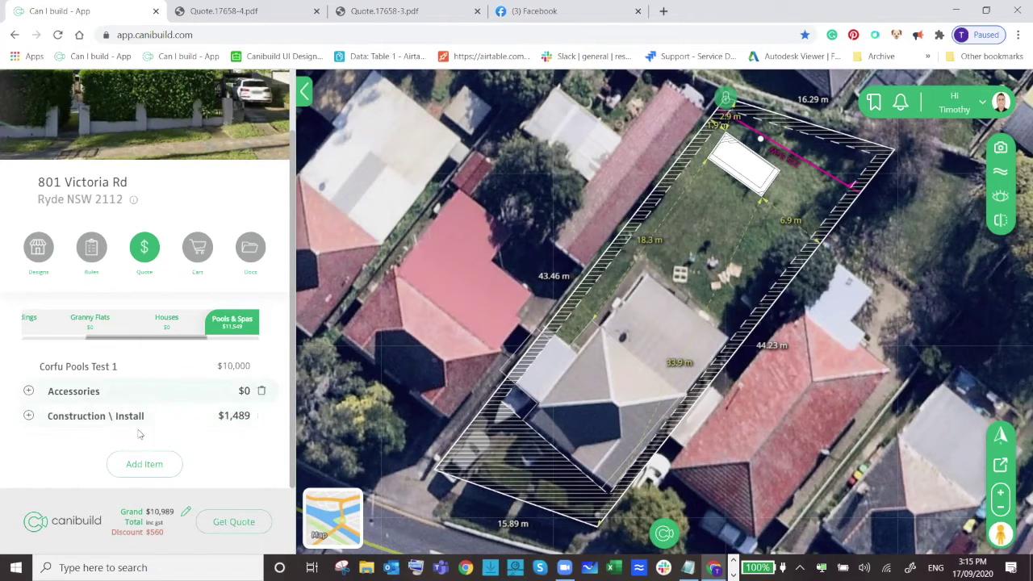
Expand Accessories and Construction \ Install to show Telescopic Pole, Freight (Out of Area) and Optional Upgrades.
click(28, 392)
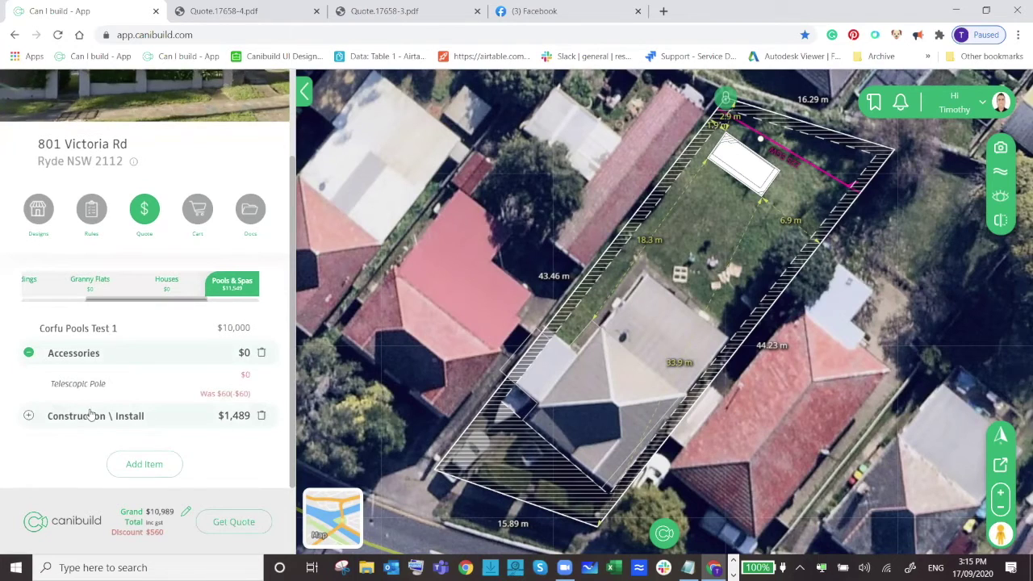
click(95, 415)
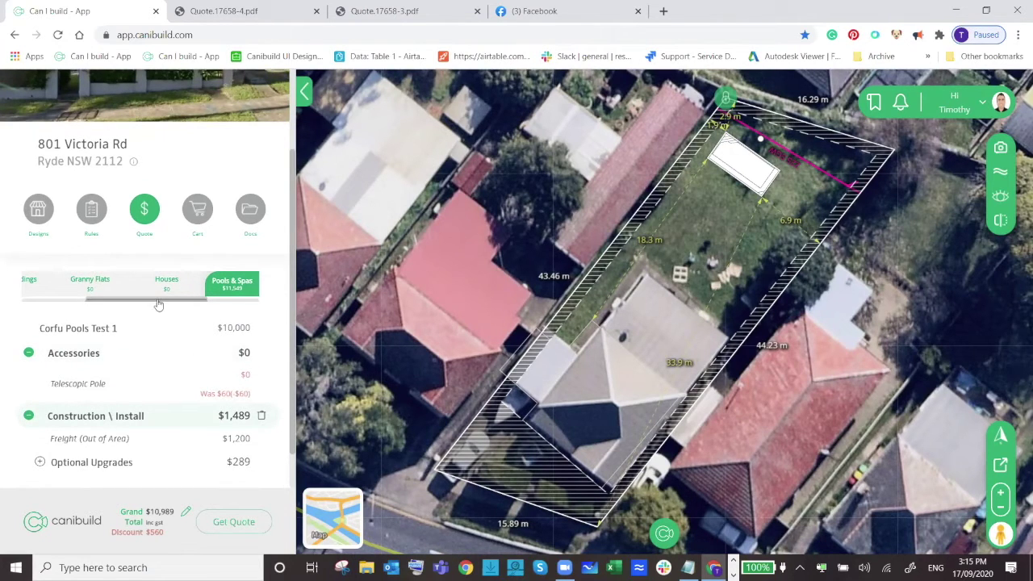
drag(158, 301, 176, 301)
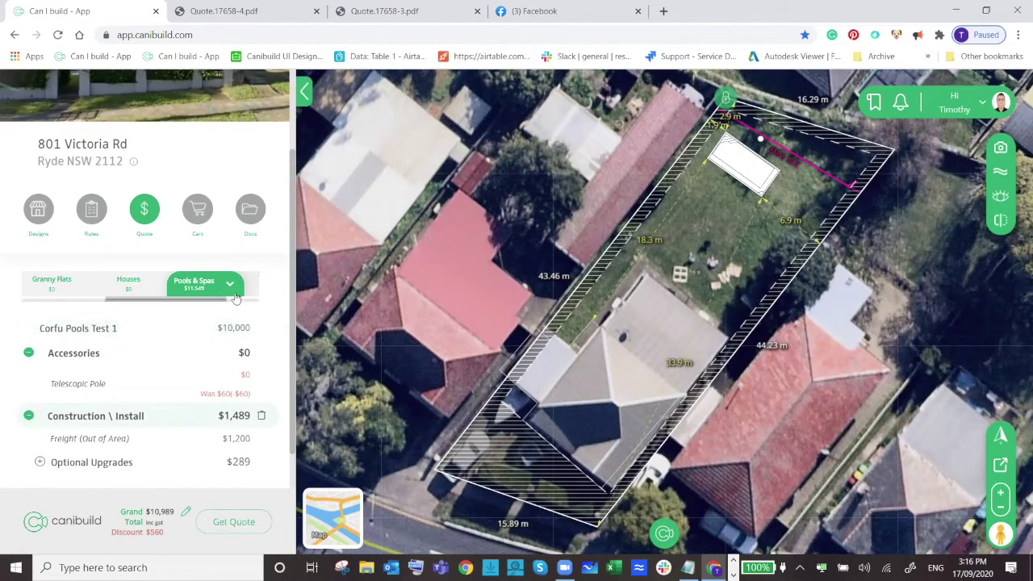
scroll(218, 304, right, 2)
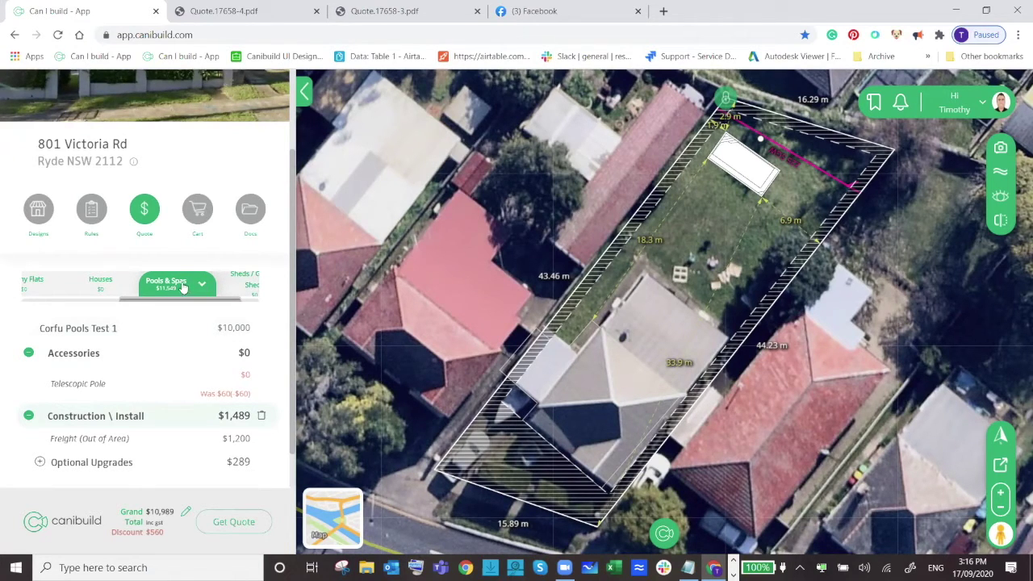
Apply the Pool Demo quote template, bringing the Grand Total to $16,965.
click(202, 288)
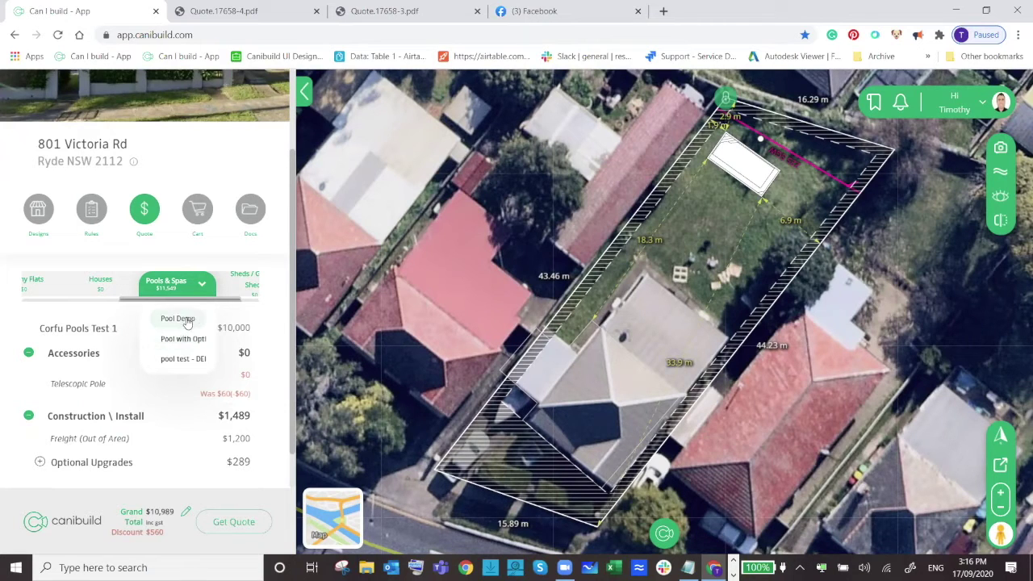
click(182, 320)
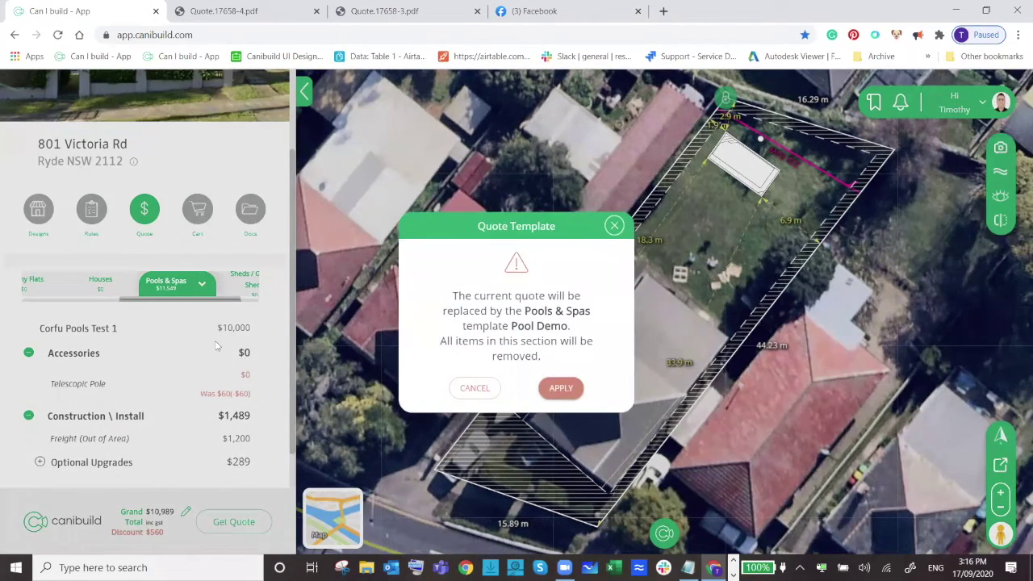
click(574, 391)
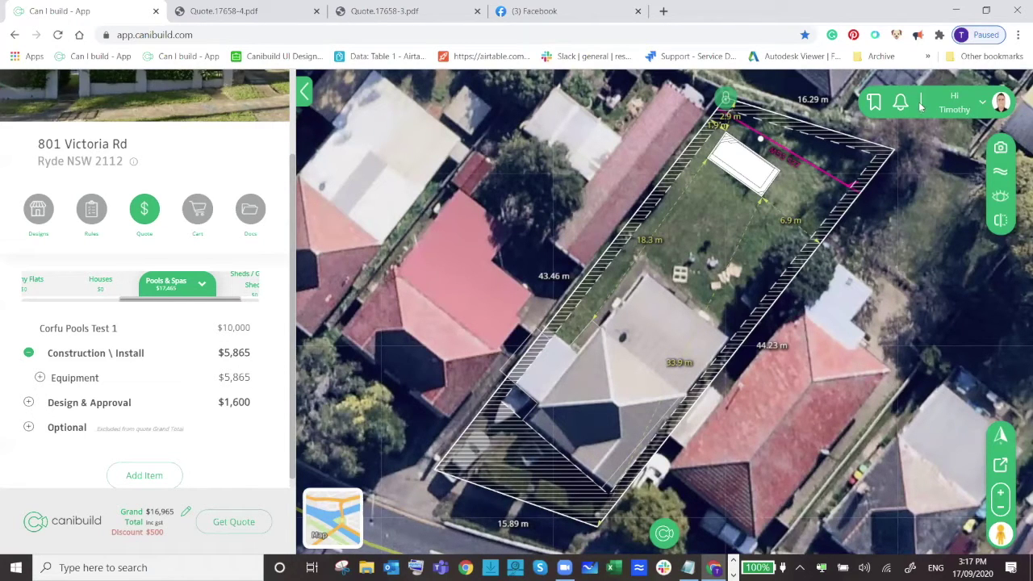
click(957, 109)
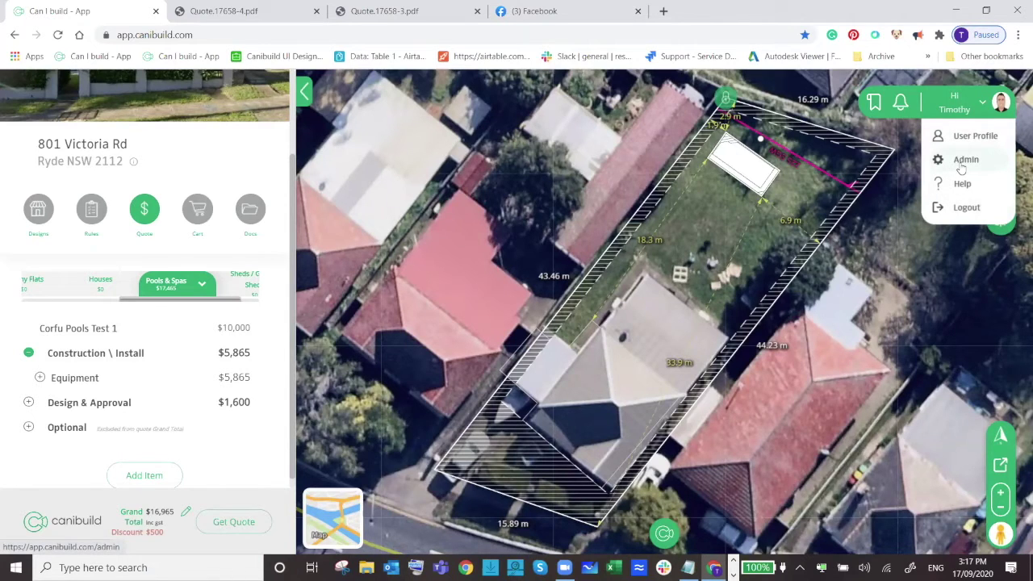
click(962, 161)
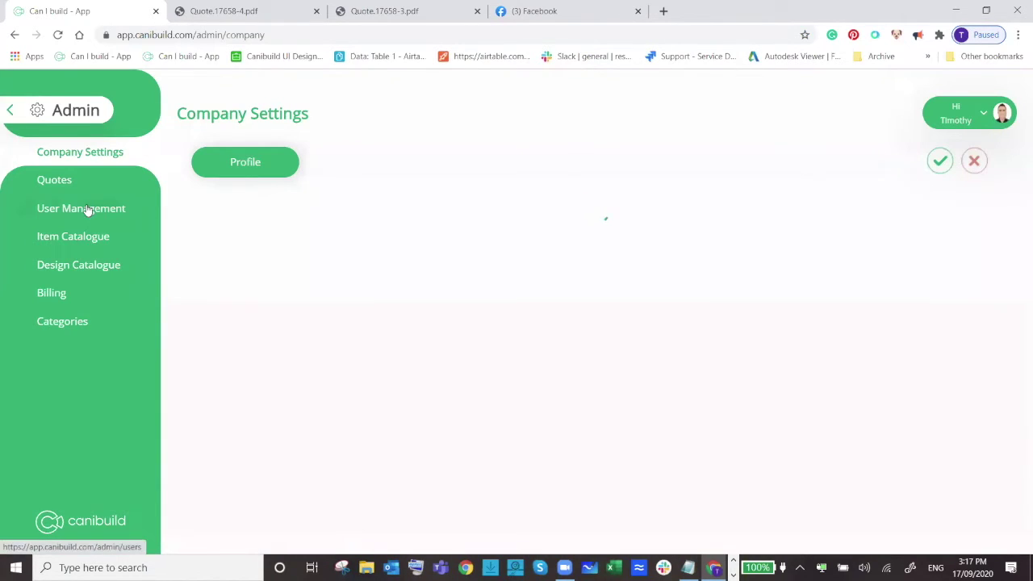
click(55, 184)
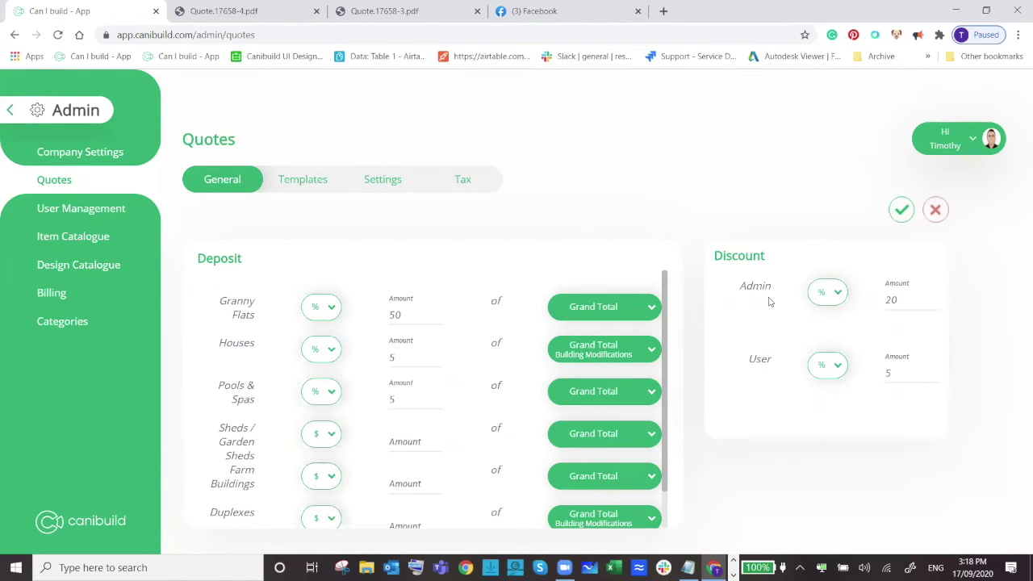
click(837, 295)
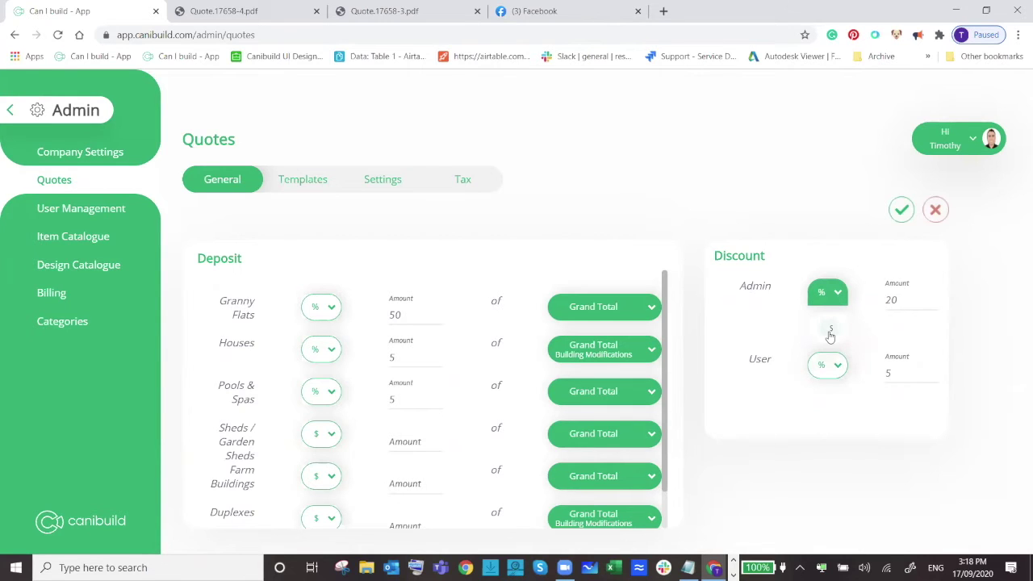
click(839, 295)
click(9, 109)
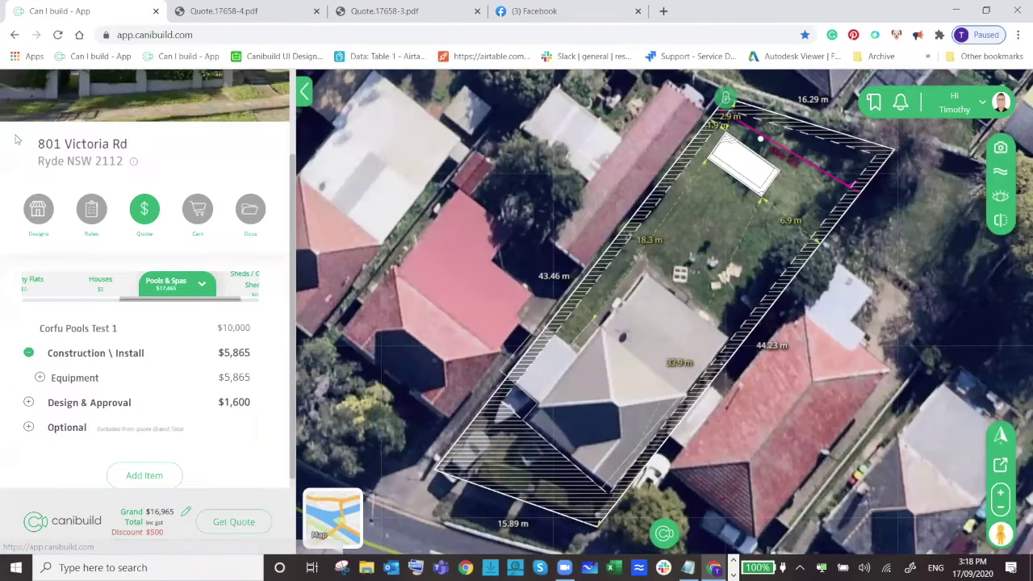
scroll(92, 364, down, 1)
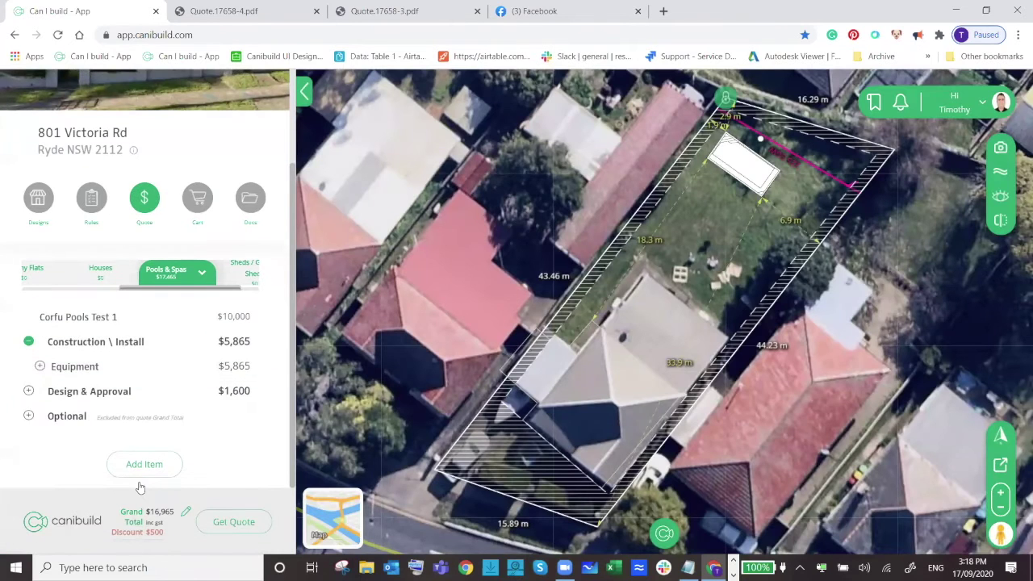
click(186, 513)
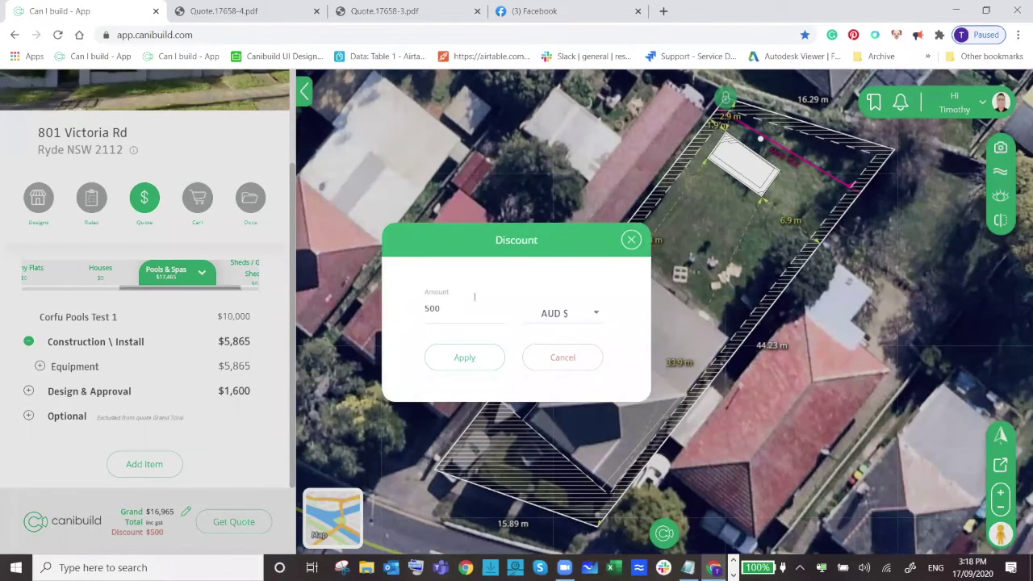
double_click(432, 308)
text(7)
text(00)
key(BackSpace)
key(BackSpace)
key(BackSpace)
text(10,000)
click(444, 365)
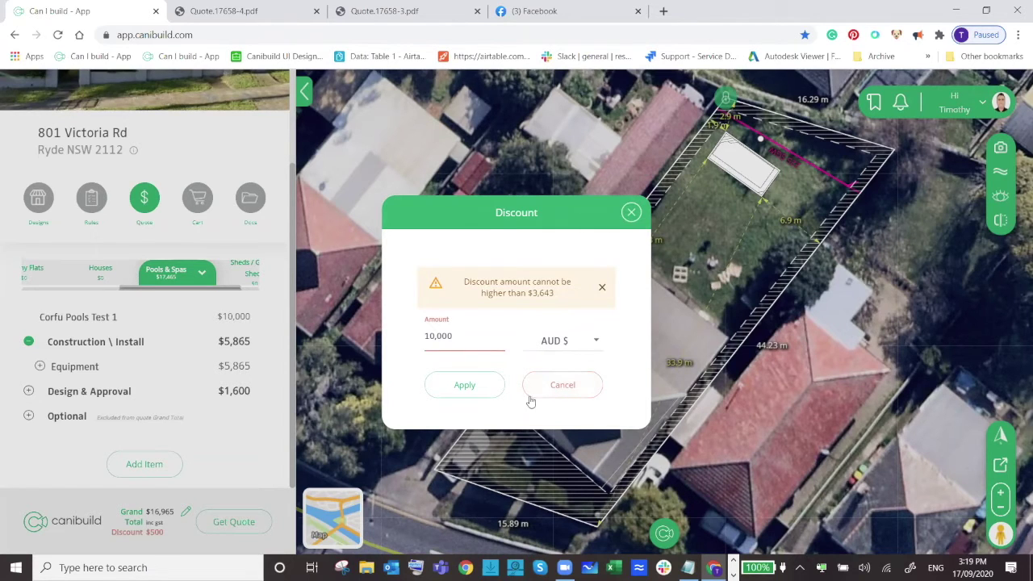
click(548, 391)
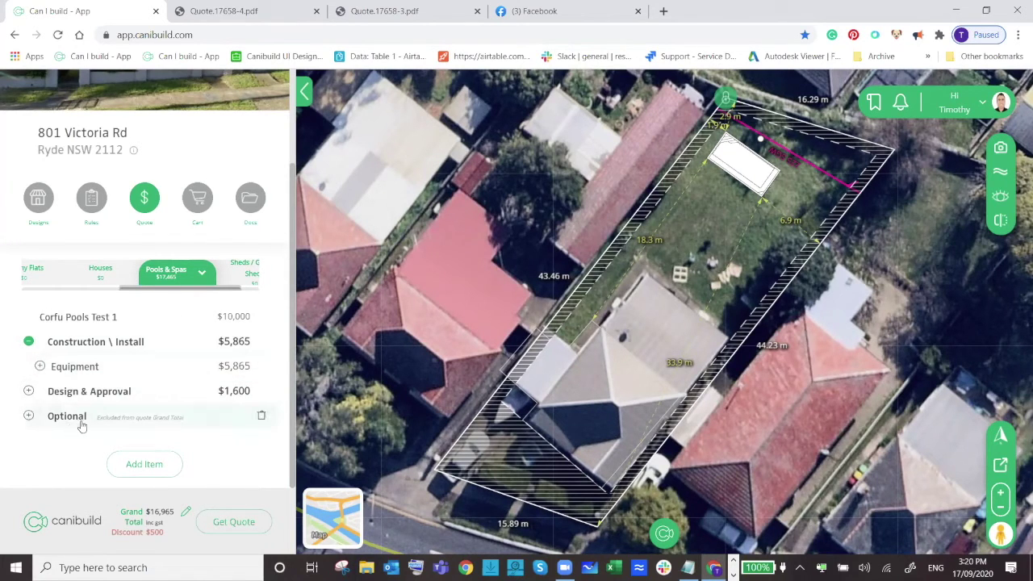
Add Kreepy Krauly VTX-7, found by searching 'kree', to the quote's Optional group.
click(134, 420)
scroll(157, 373, down, 1)
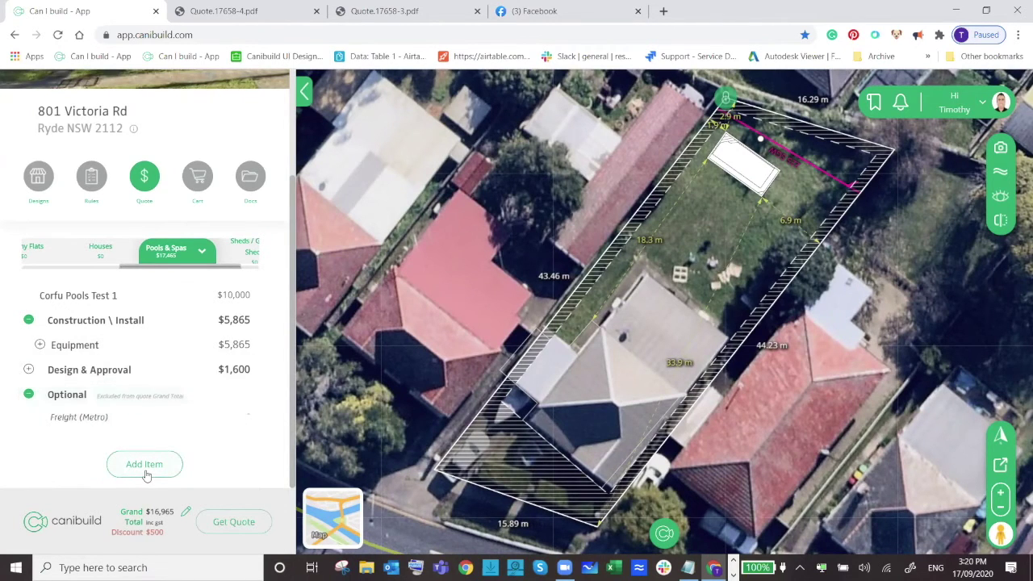
click(146, 472)
click(291, 183)
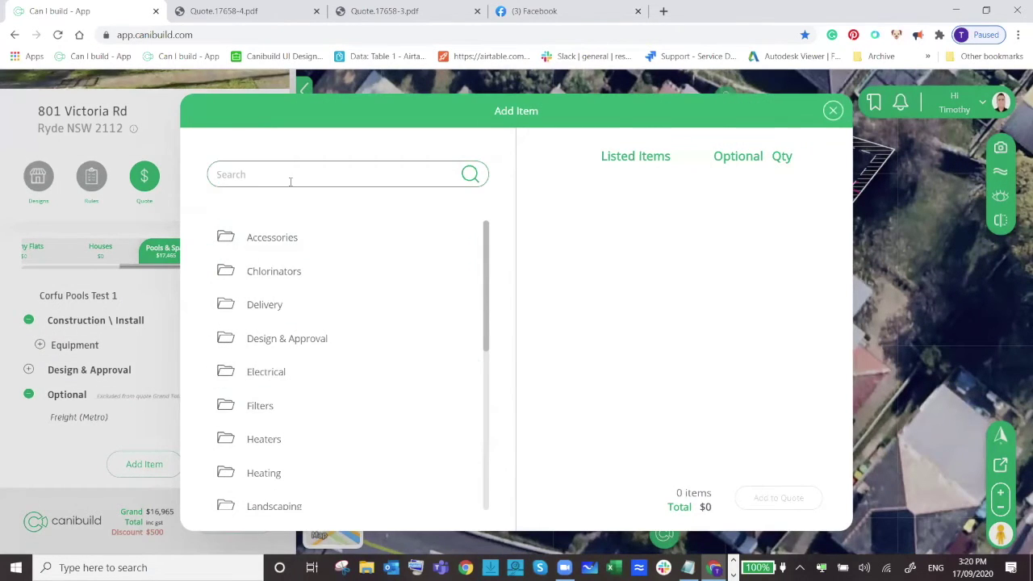
text(lkre)
key(BackSpace)
key(BackSpace)
key(BackSpace)
key(BackSpace)
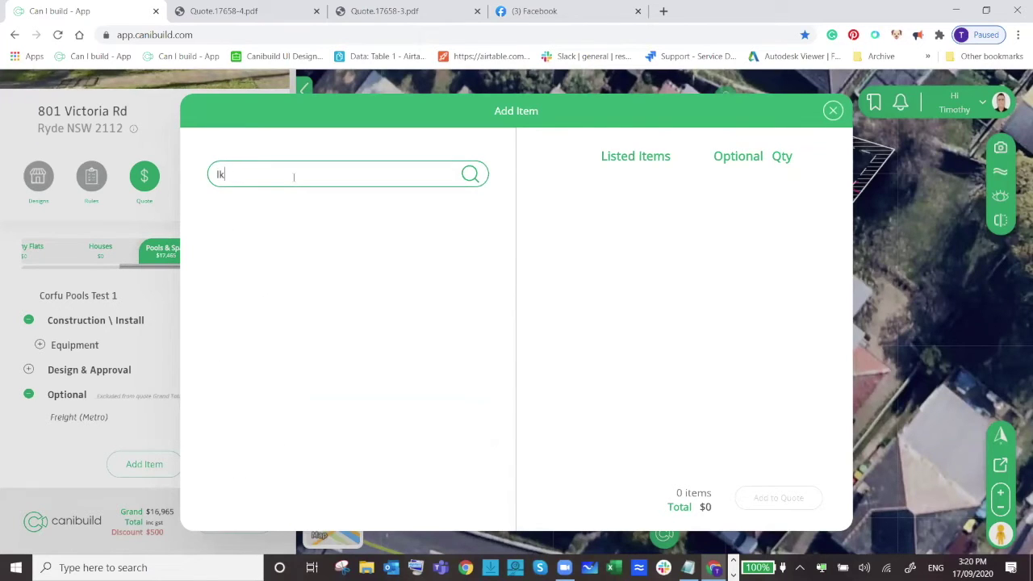
text(kree)
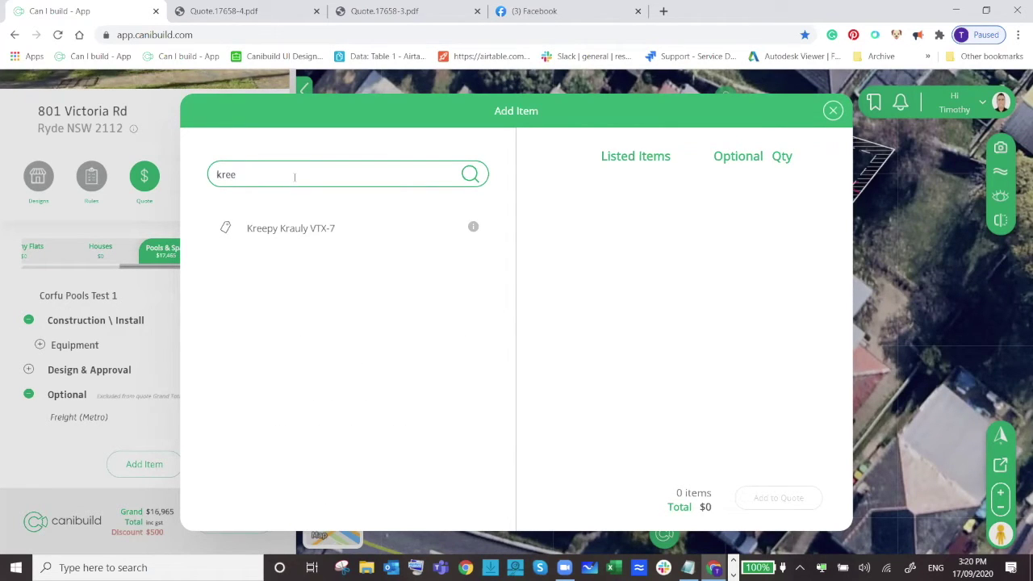
click(342, 233)
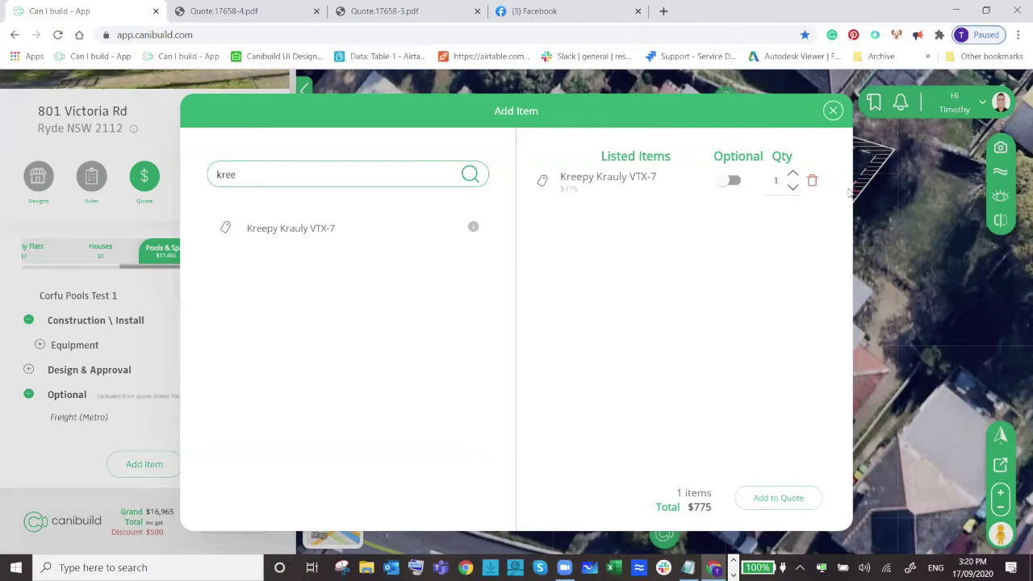
click(734, 180)
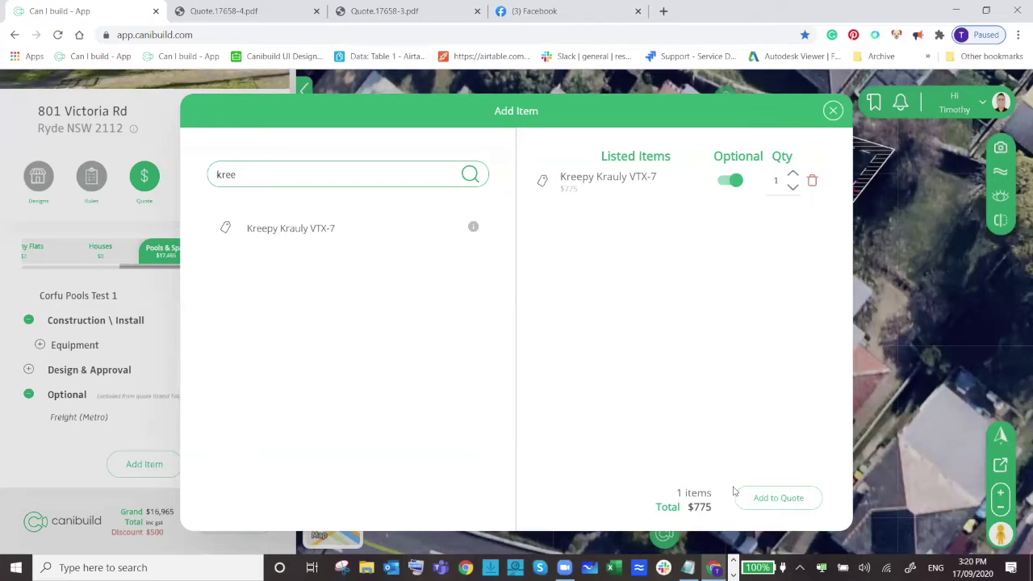
click(766, 497)
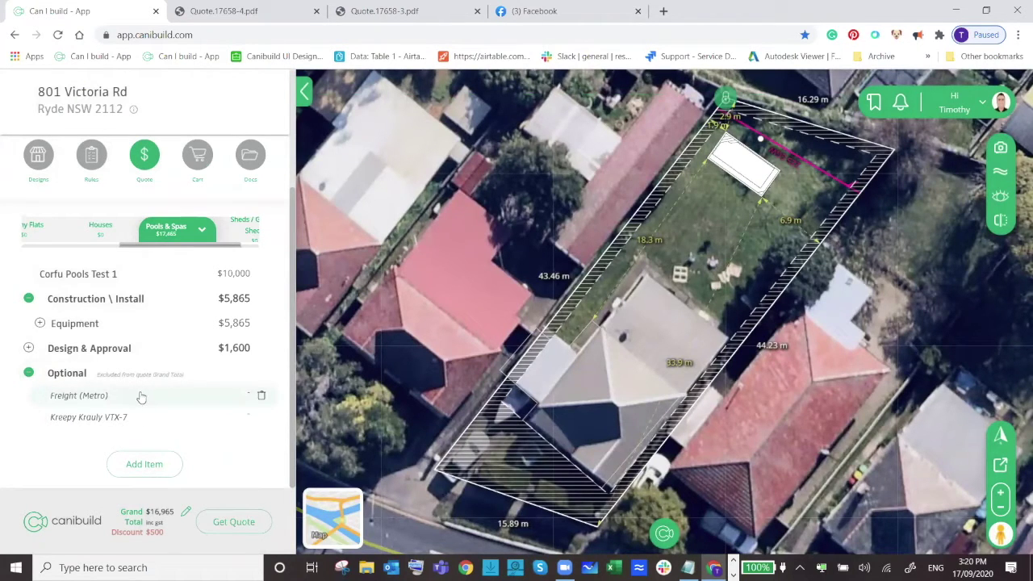
Generate a new Quote Report for the Pool Demo quote.
click(228, 522)
click(526, 453)
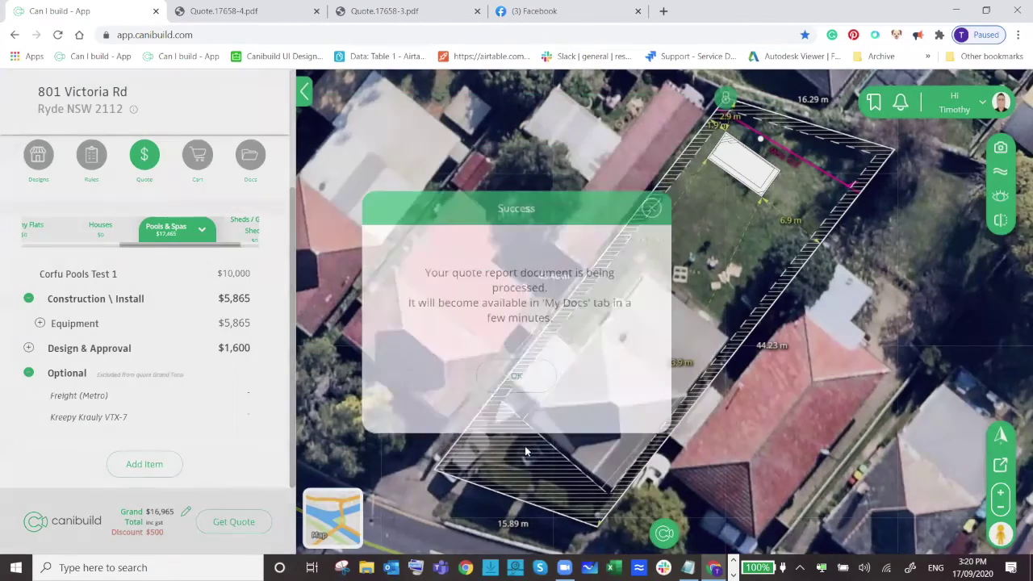
click(503, 373)
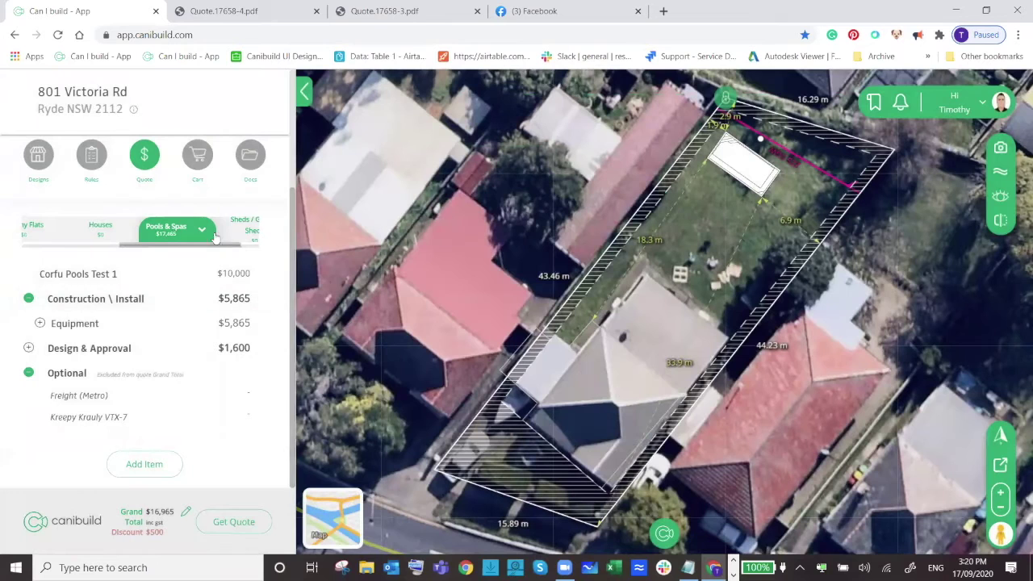
Download the report from Docs as Quote.17658-5.pdf and open it.
click(252, 164)
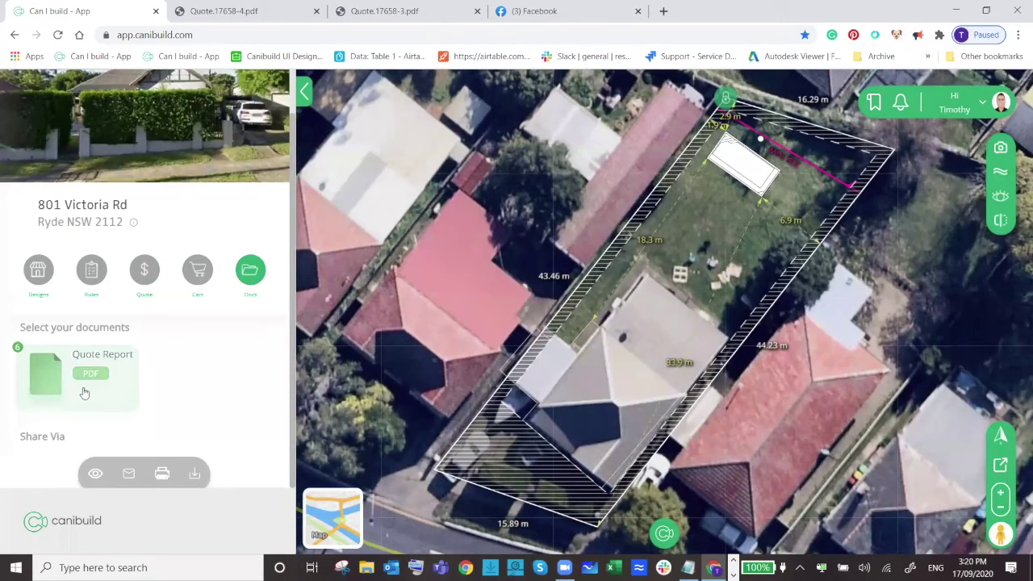
click(191, 474)
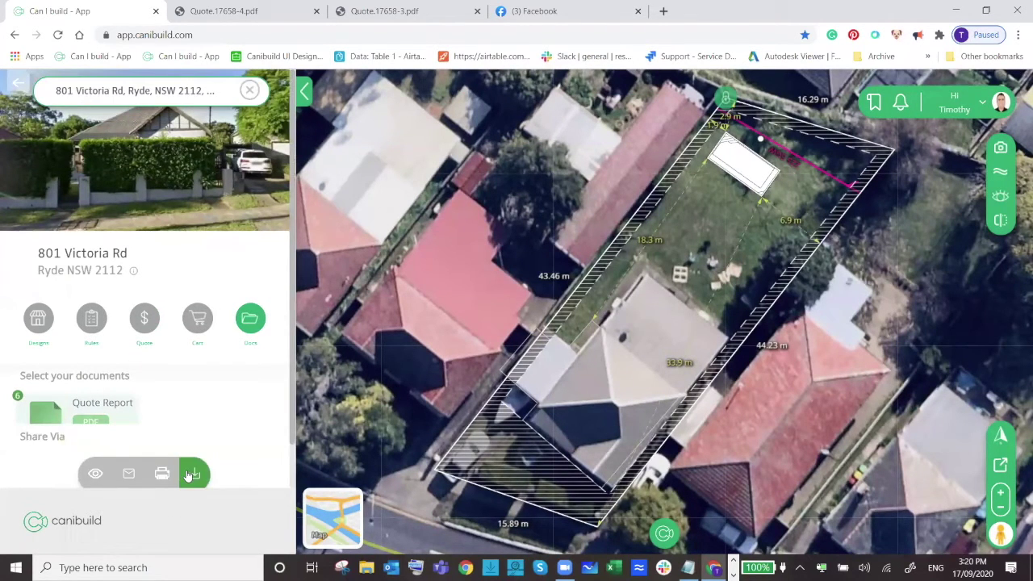
click(121, 548)
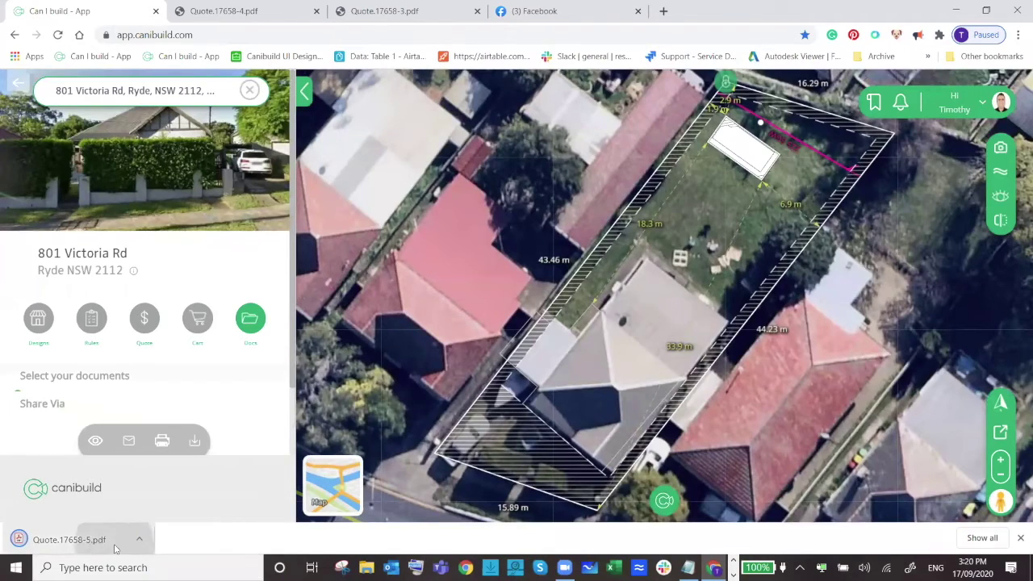
Review the PDF quote's line items, highlighting the $775.00 cleaner price.
scroll(544, 300, down, 4)
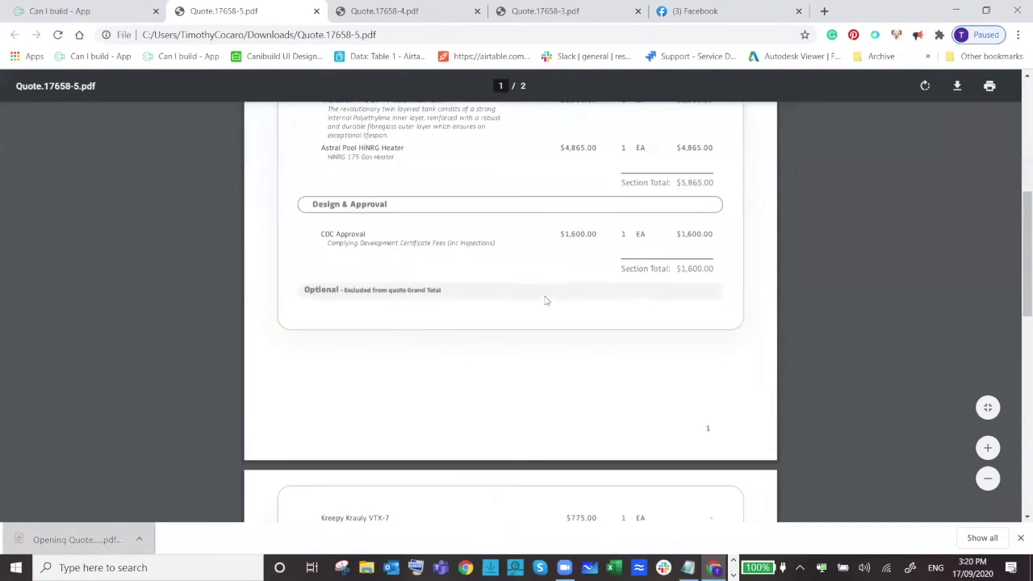
scroll(544, 300, down, 4)
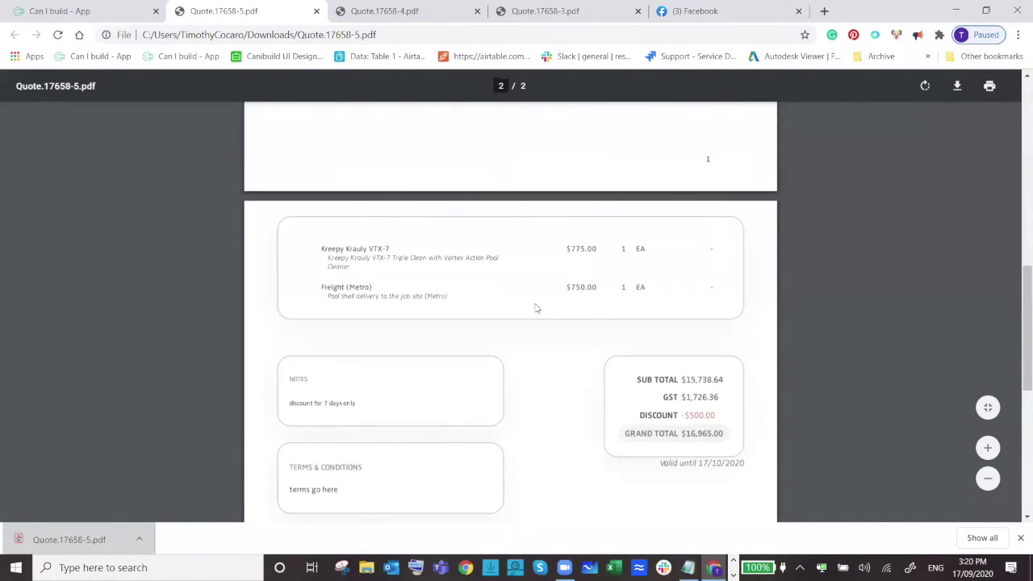
scroll(529, 316, up, 3)
scroll(529, 317, down, 2)
scroll(454, 448, up, 2)
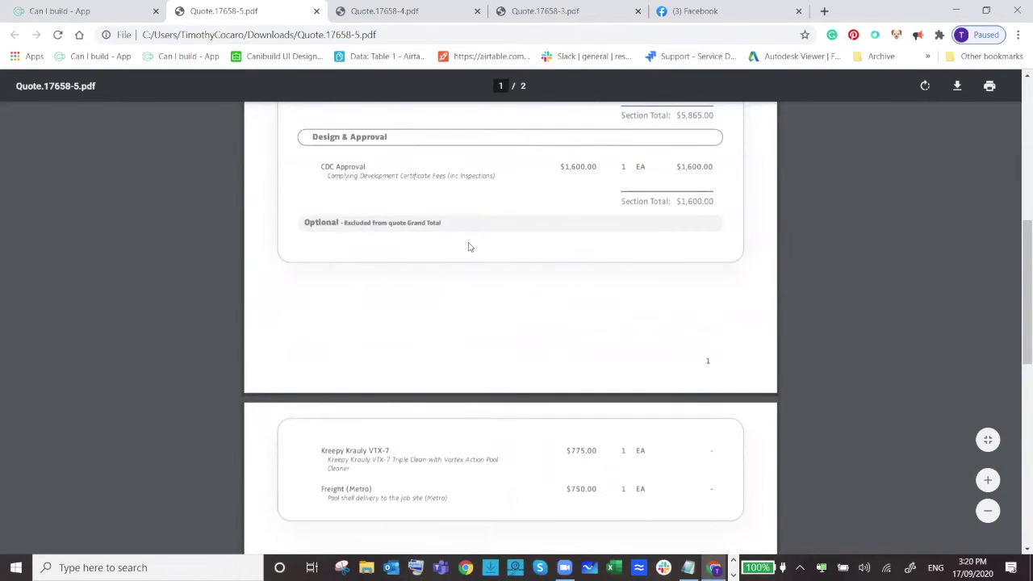
scroll(581, 363, down, 1)
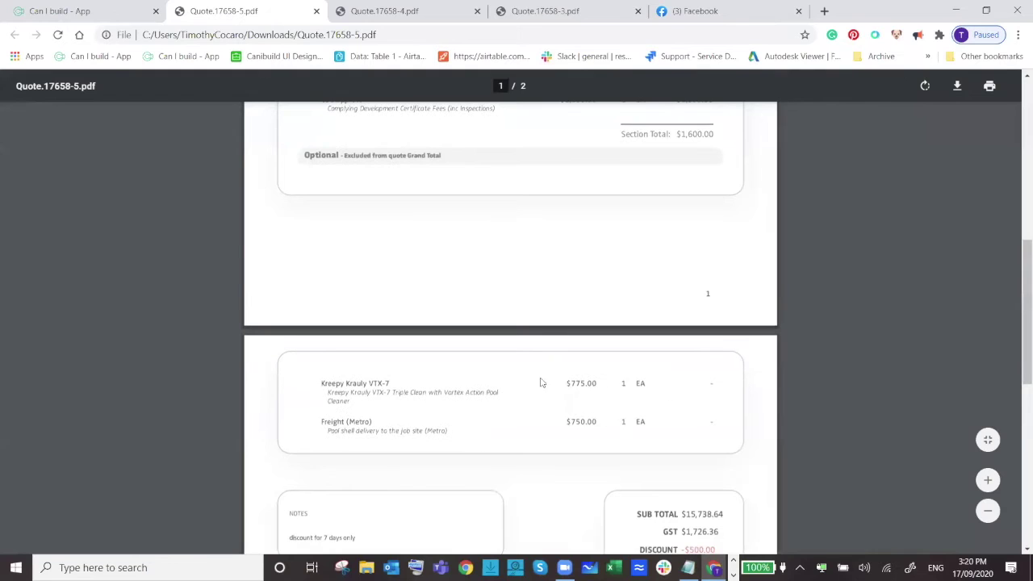
drag(563, 383, 600, 383)
click(710, 377)
Check the $16,965 grand total, then return to the Canibuild app.
scroll(708, 382, down, 2)
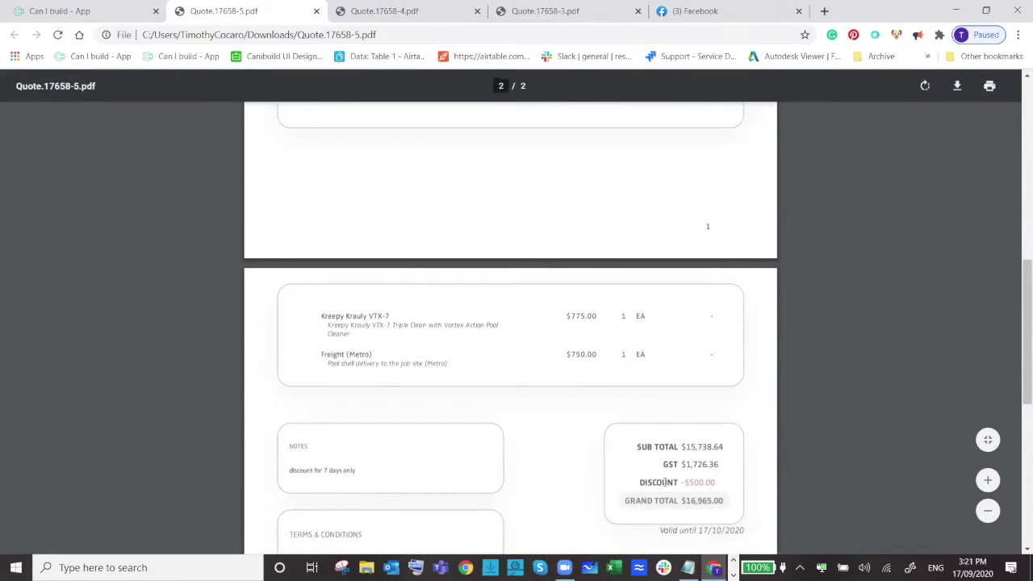
scroll(774, 523, down, 2)
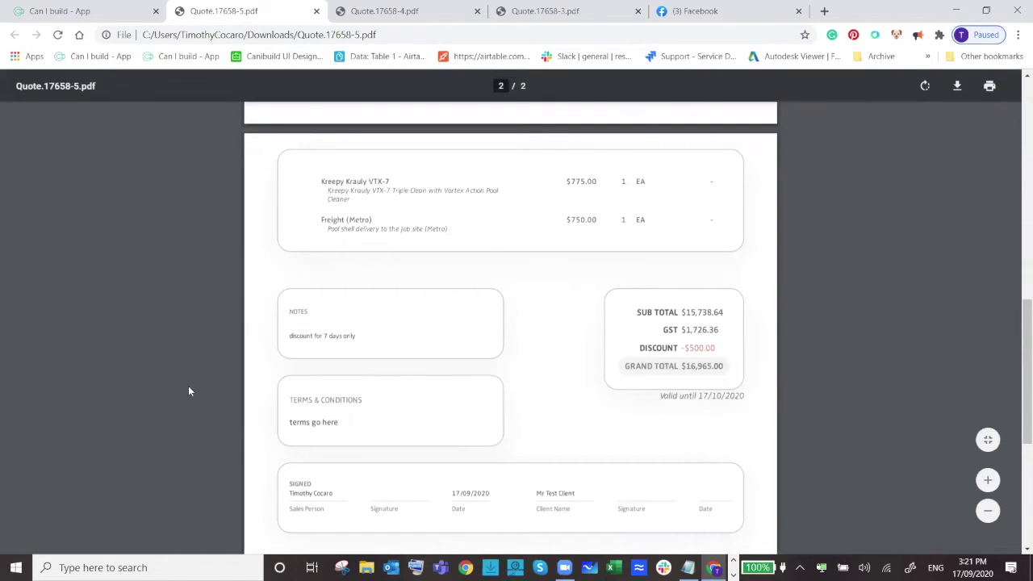
scroll(286, 365, up, 2)
scroll(284, 367, up, 1)
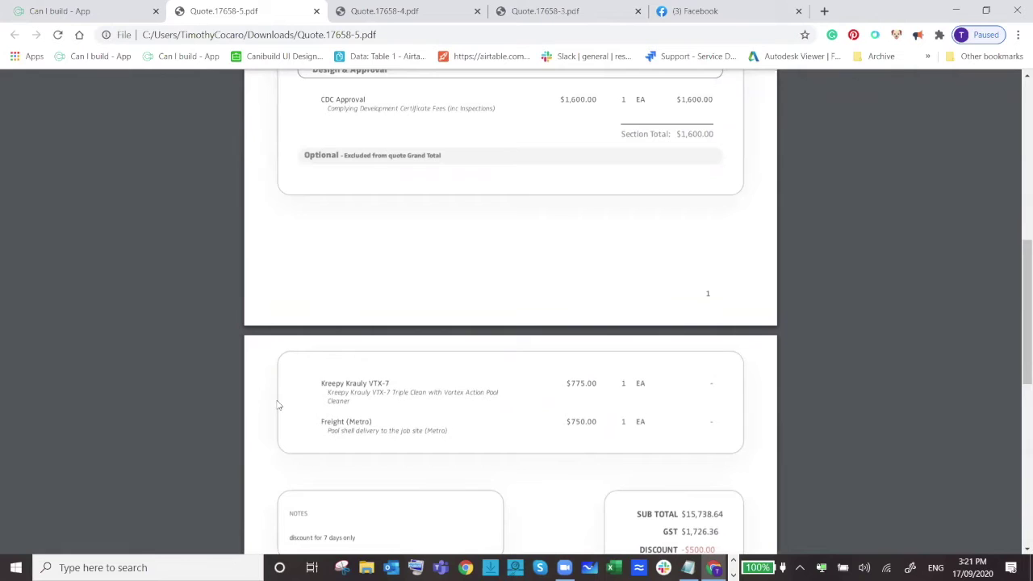
scroll(431, 444, down, 1)
scroll(431, 444, down, 1)
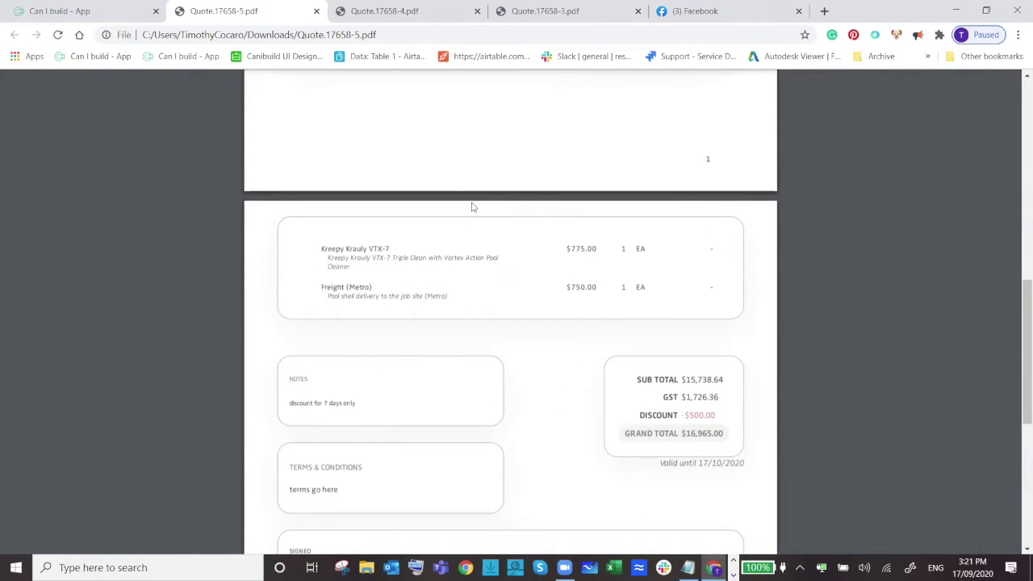
click(113, 10)
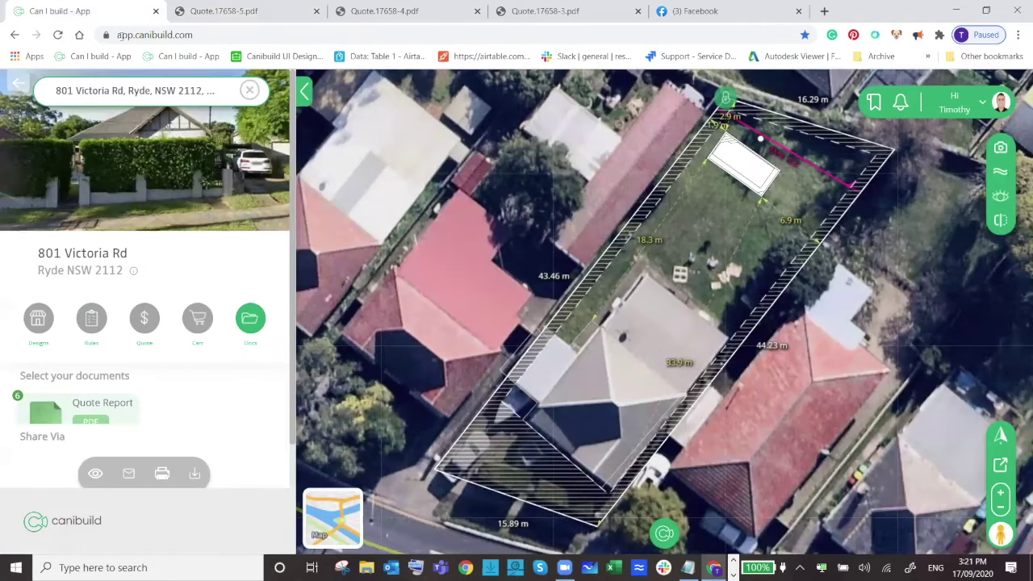
Display the Pools & Spas breakdown with Construction \ Install $5,865 and Design & Approval $1,600.
scroll(171, 305, down, 1)
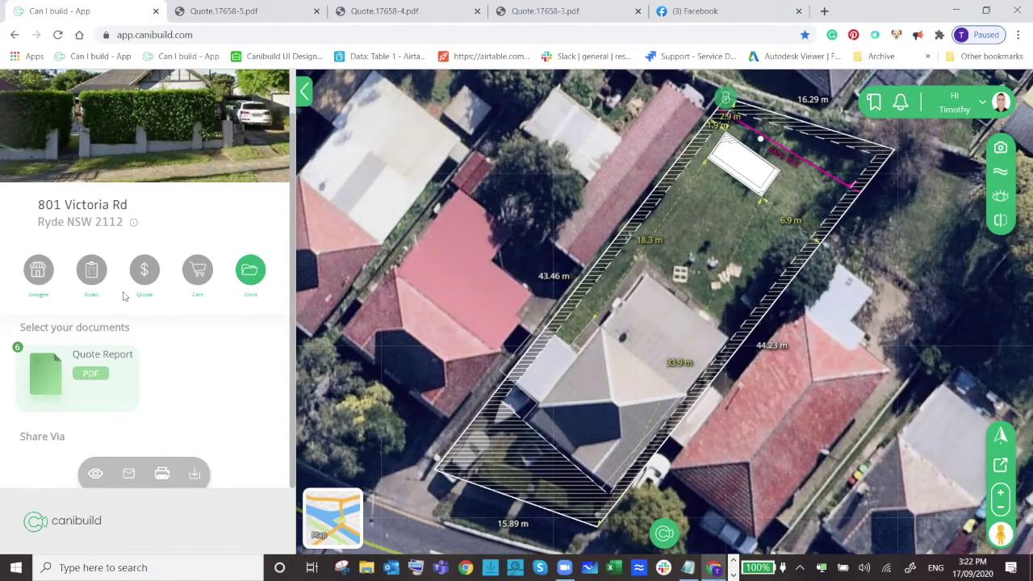
click(142, 268)
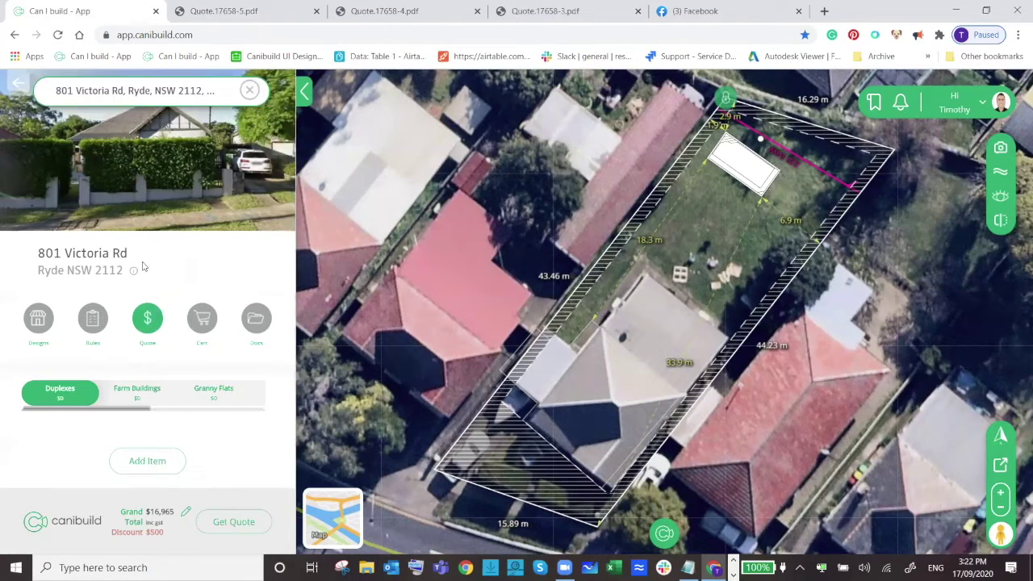
drag(138, 409, 210, 407)
click(218, 391)
scroll(223, 352, down, 1)
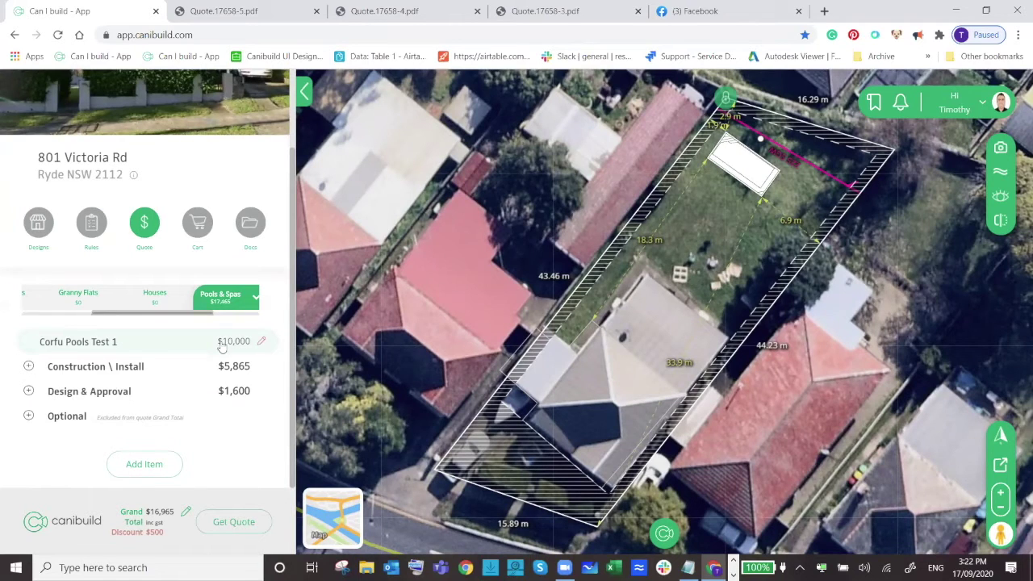
drag(186, 313, 233, 321)
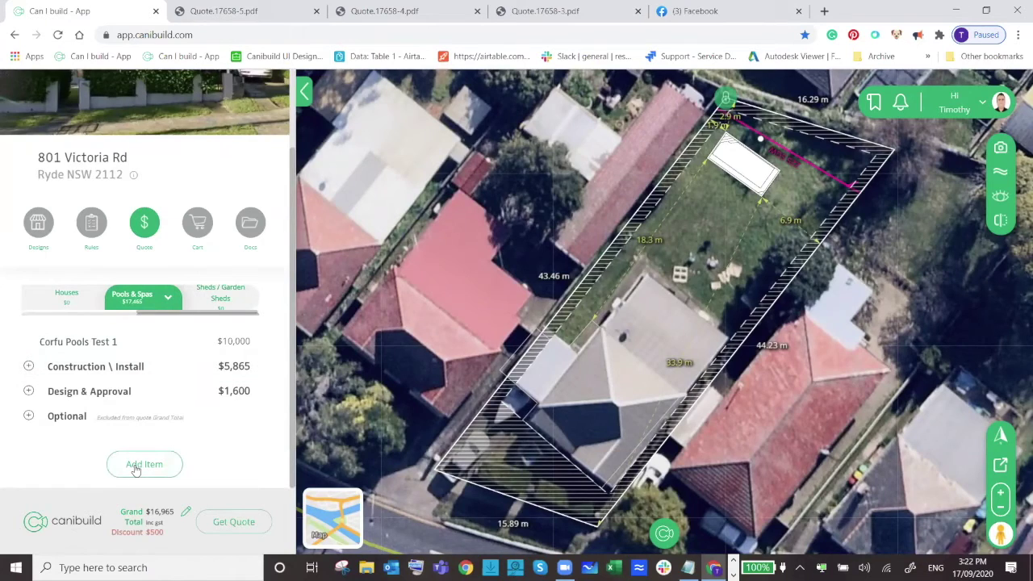
click(137, 466)
click(281, 172)
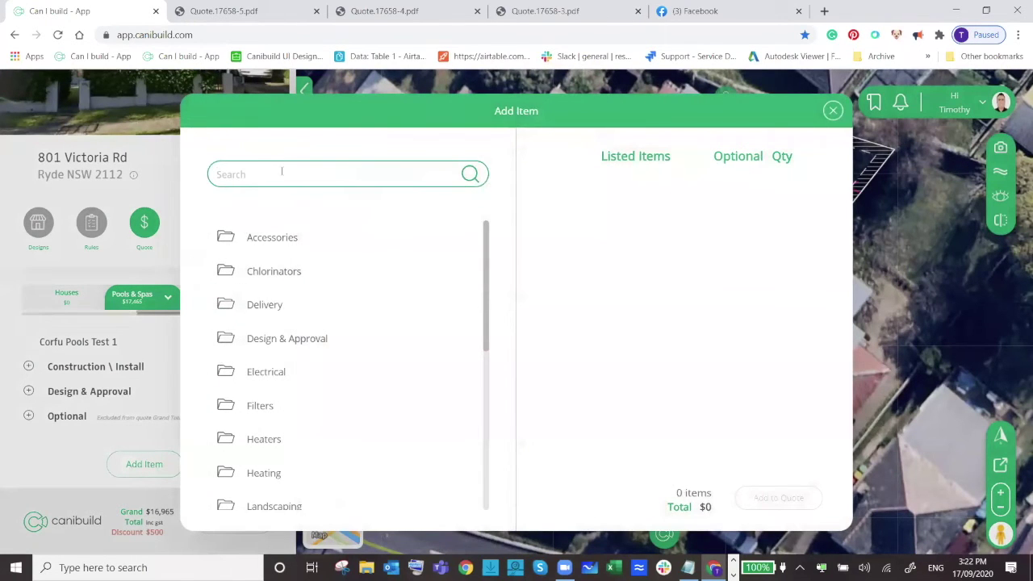
text(li)
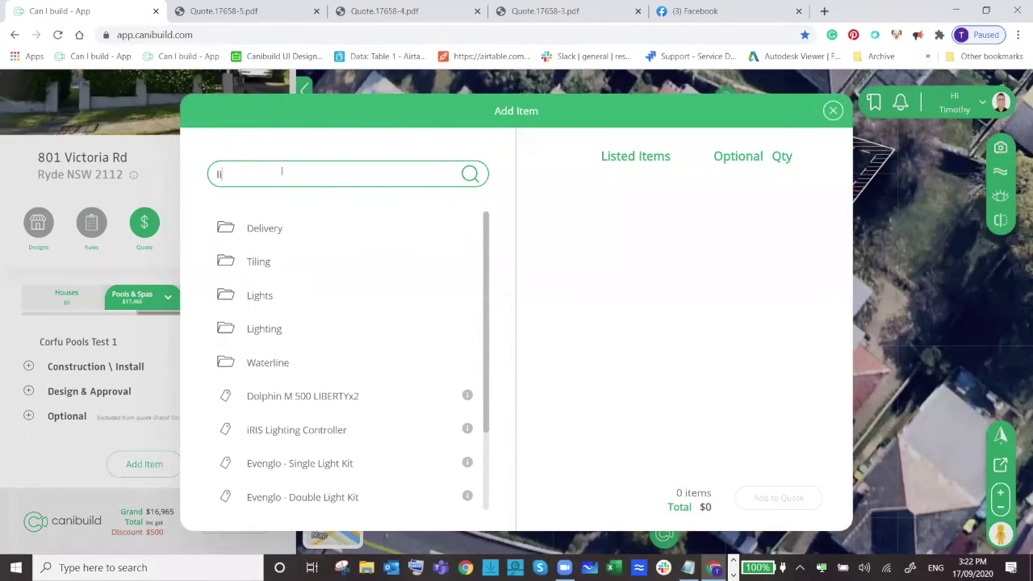
text(gh)
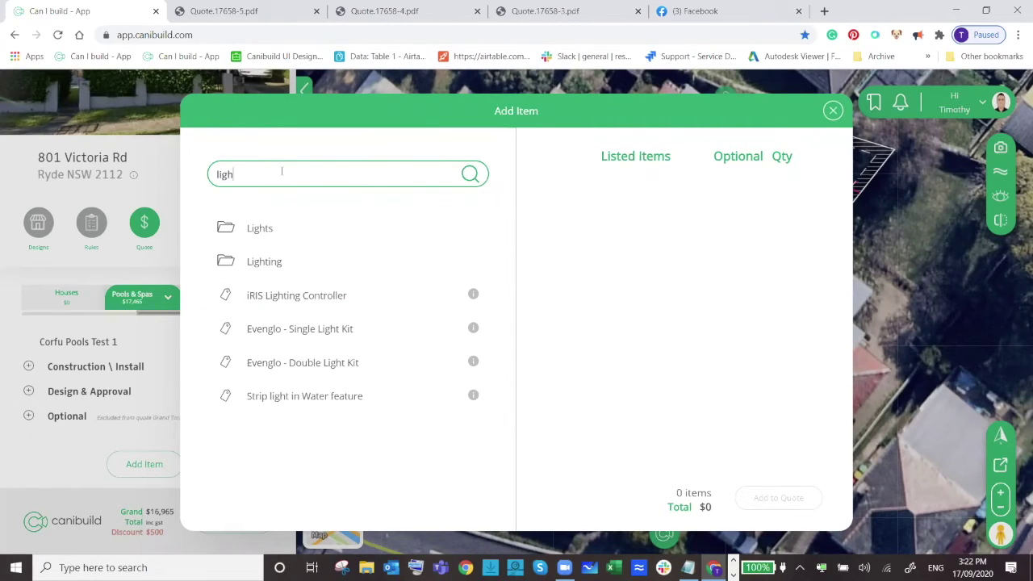
text( wa)
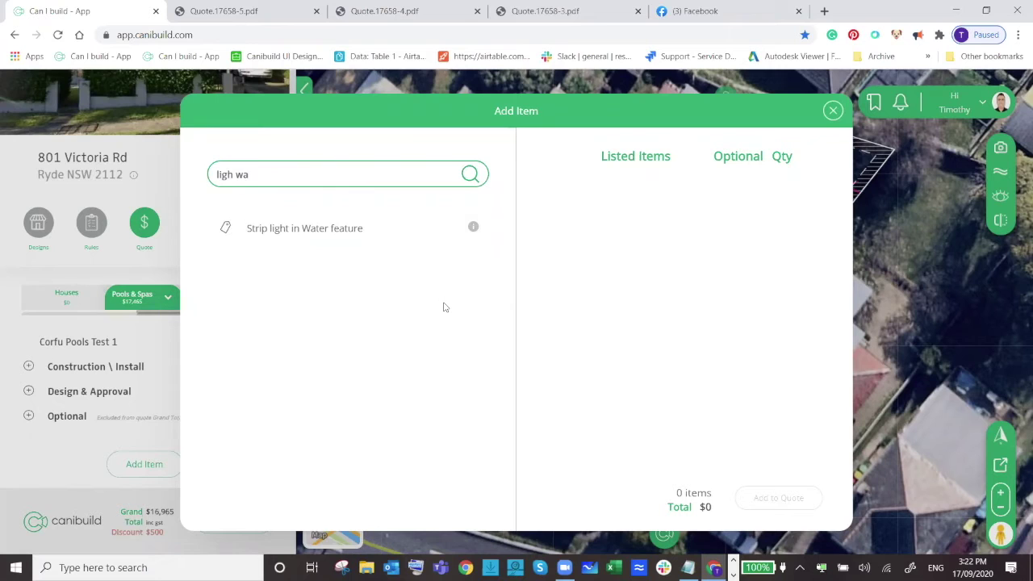
drag(250, 175, 203, 179)
text(cle)
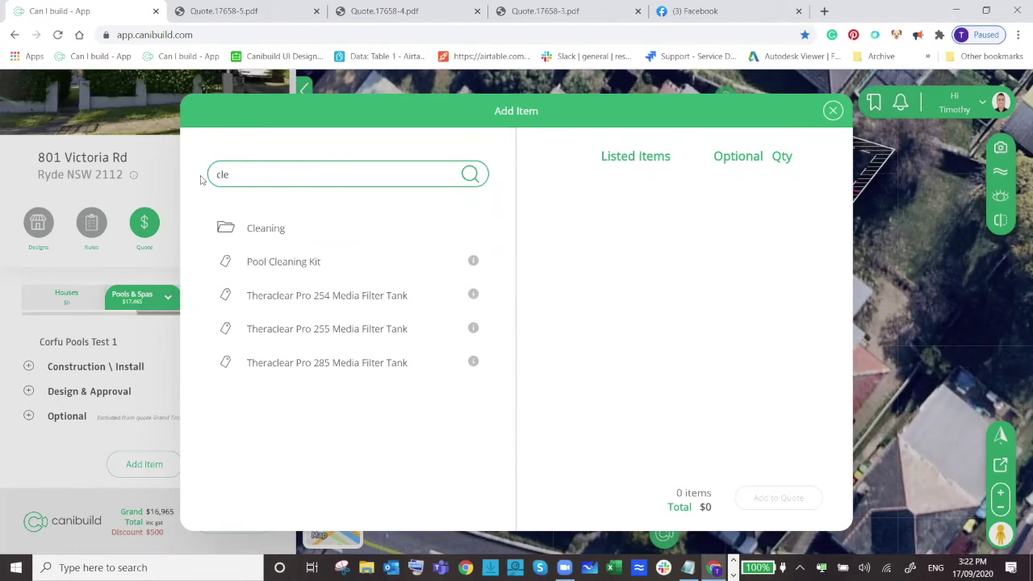
key(BackSpace)
key(BackSpace)
key(BackSpace)
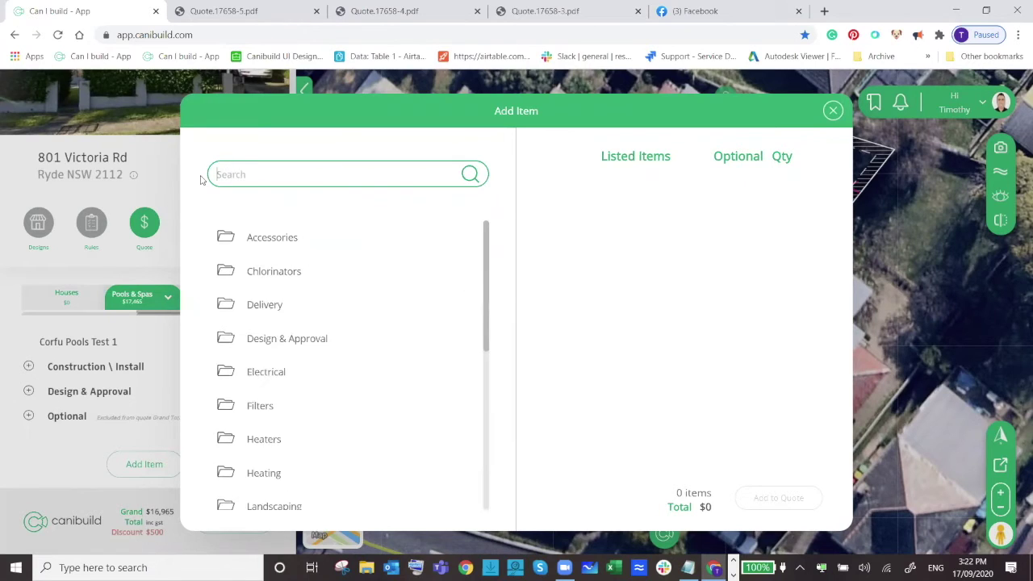
text(pum)
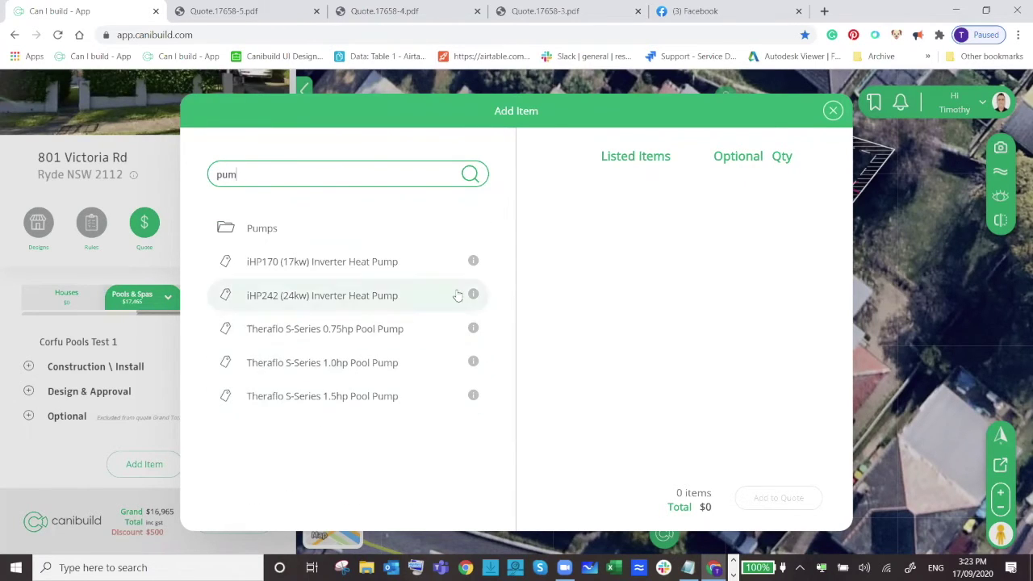
click(473, 262)
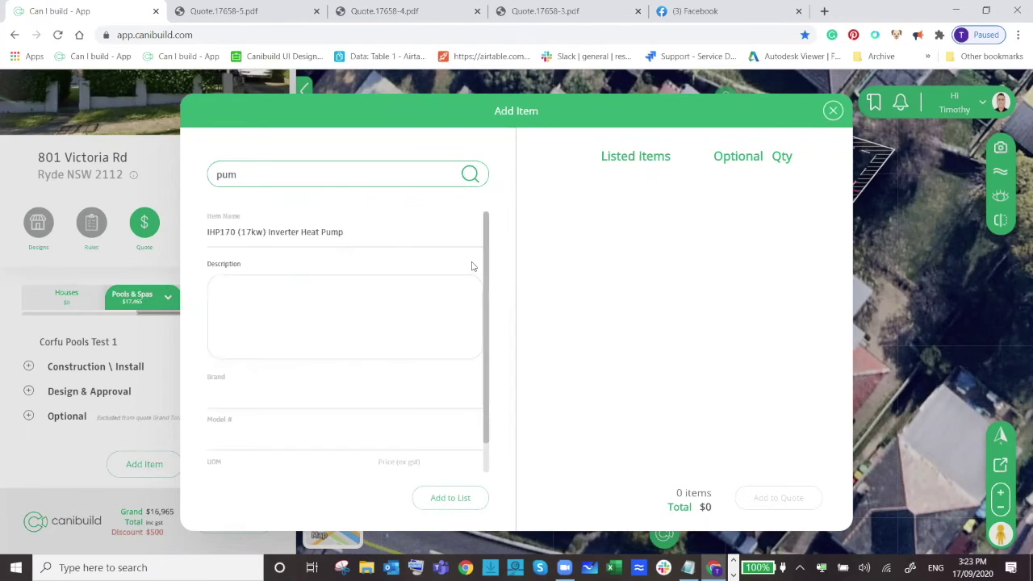
scroll(385, 347, down, 2)
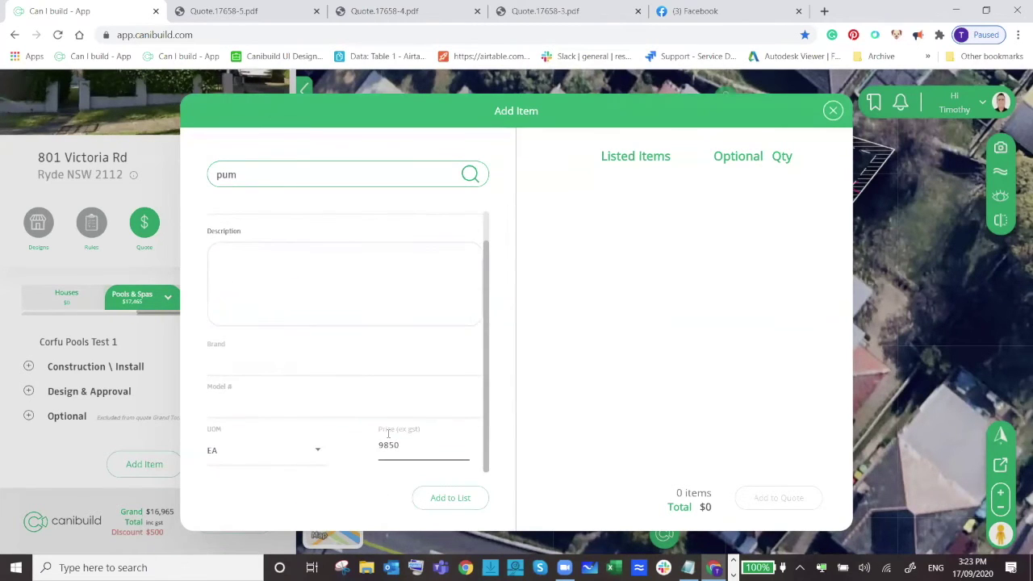
scroll(389, 434, up, 2)
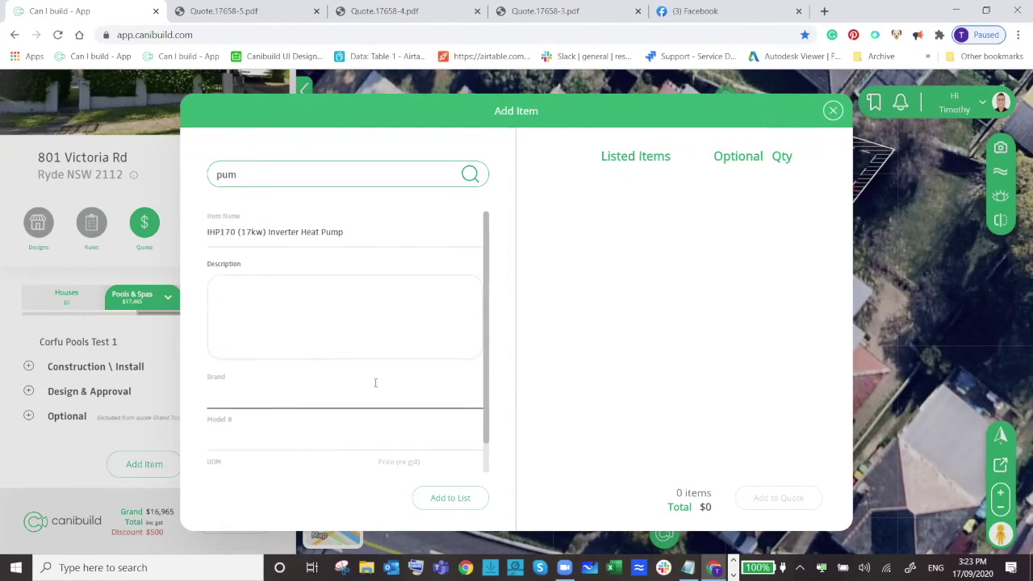
click(834, 111)
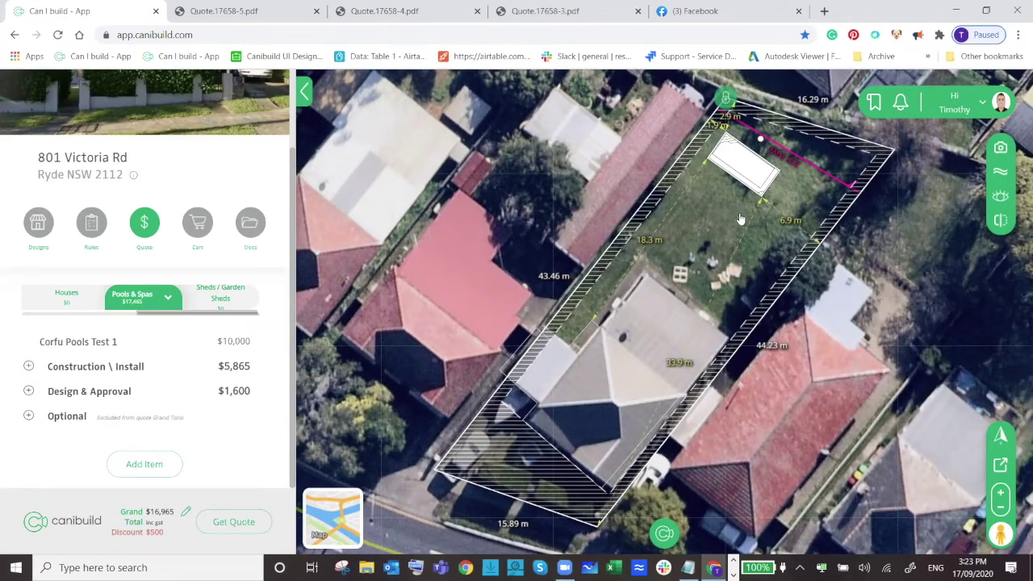
Measure a 16 m run beside the pool, then search the item picker for 'fenc'.
right_click(816, 258)
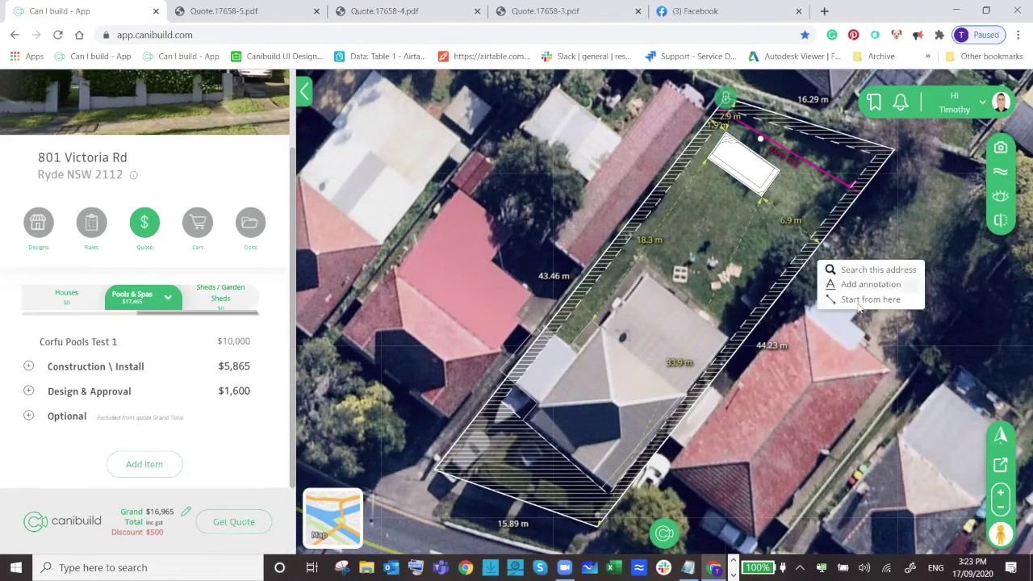
click(859, 303)
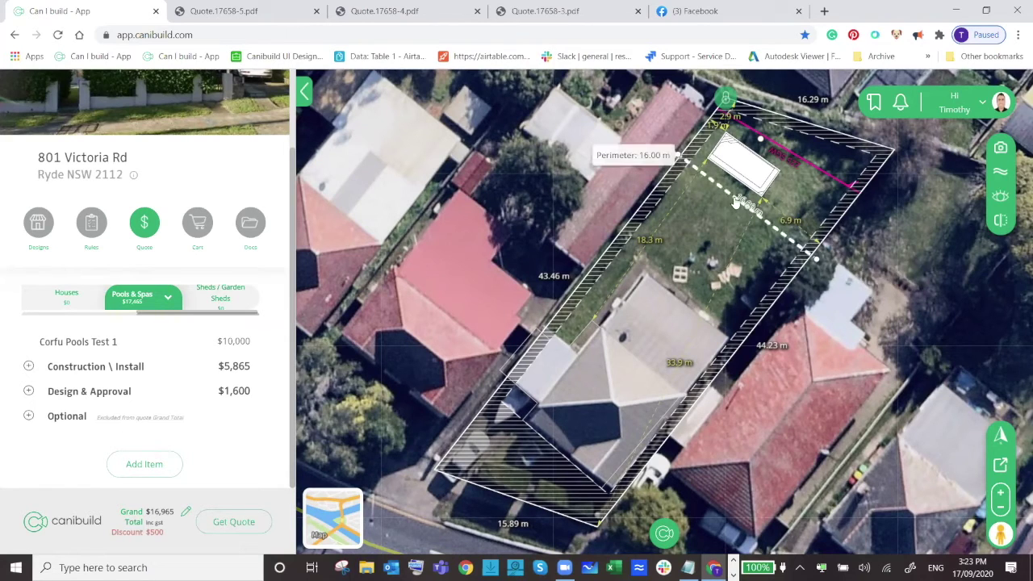
click(145, 470)
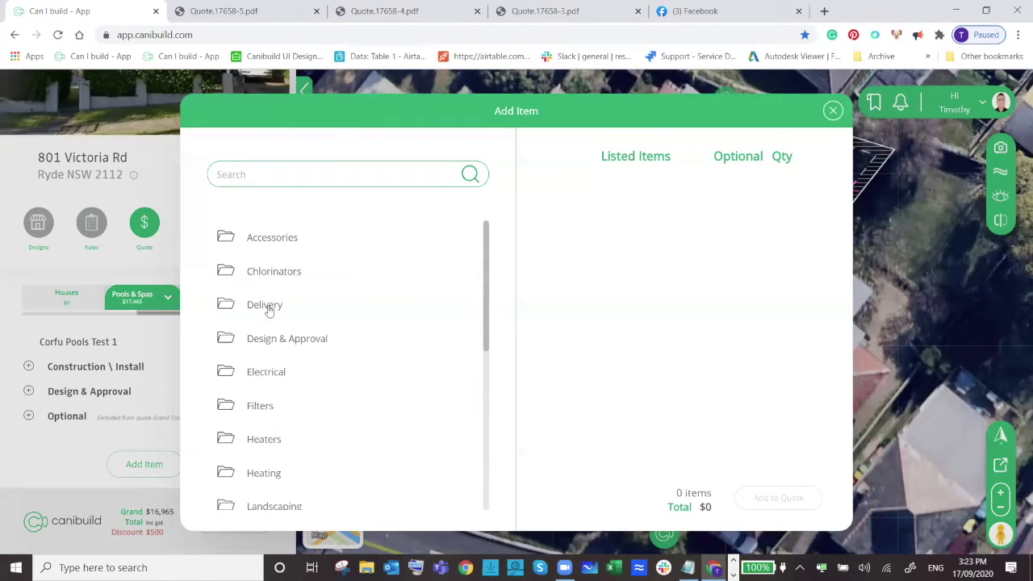
click(326, 170)
text(fenc)
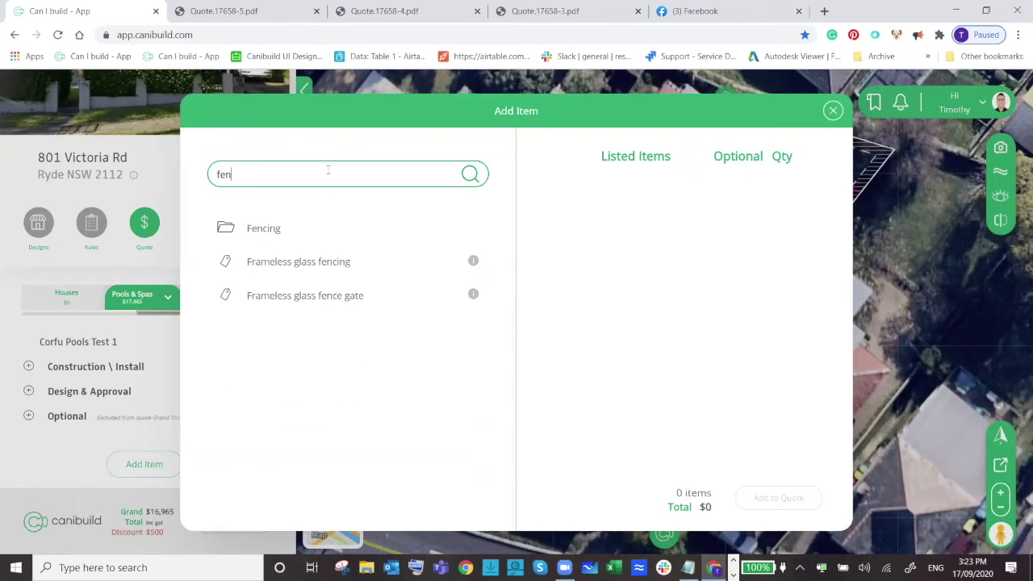
Add 16 Frameless glass fence gates at $559 each to the quote.
click(334, 300)
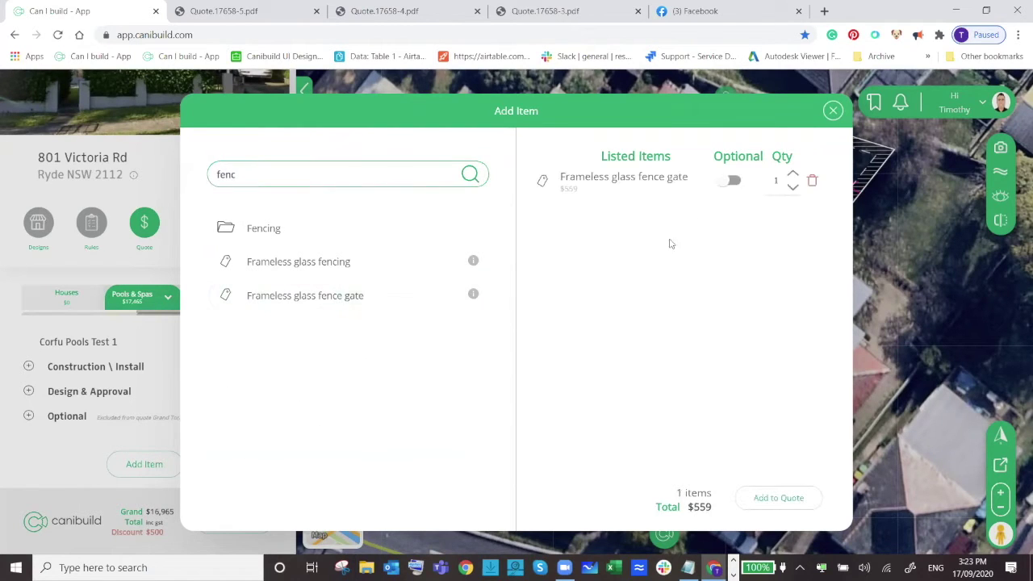
click(793, 175)
click(793, 176)
click(793, 175)
click(793, 175)
click(793, 175)
click(793, 175)
click(793, 175)
click(793, 175)
click(793, 175)
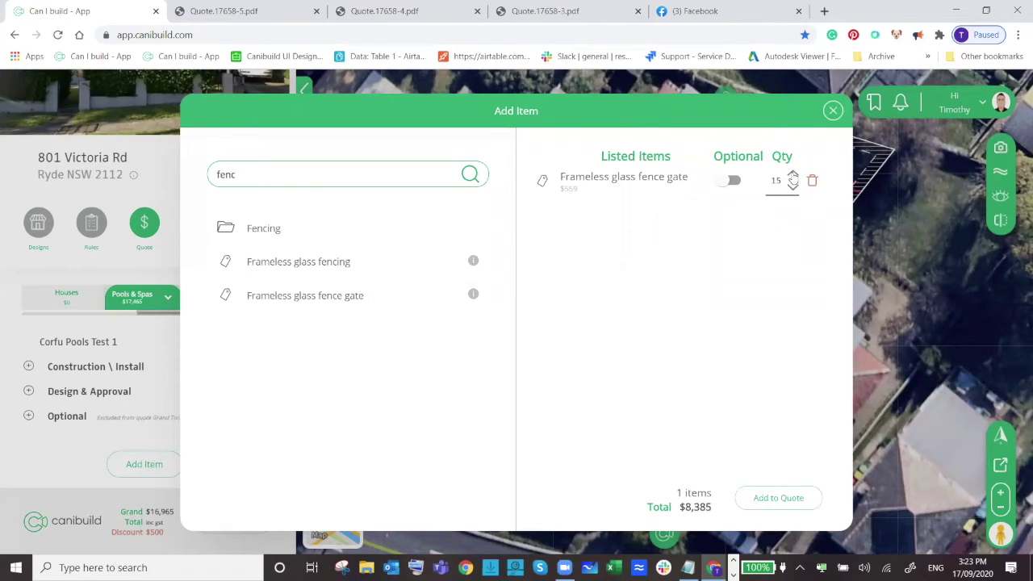
click(793, 175)
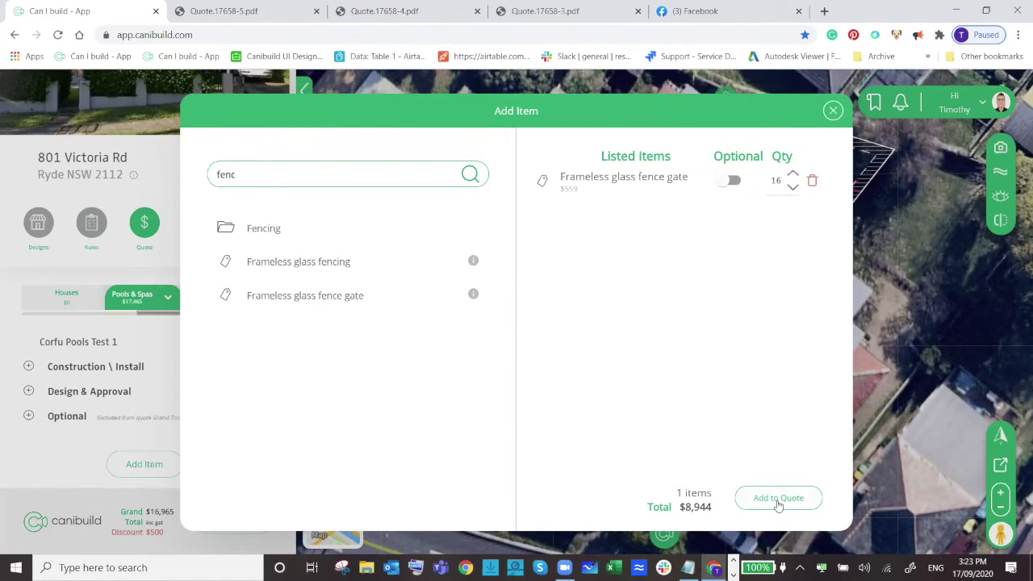
click(777, 501)
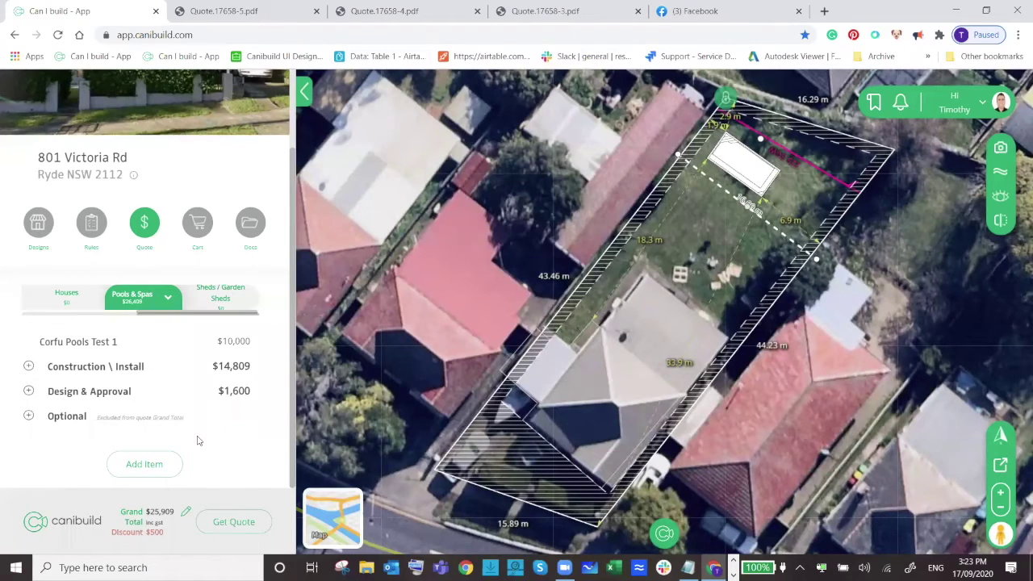
click(29, 416)
click(29, 366)
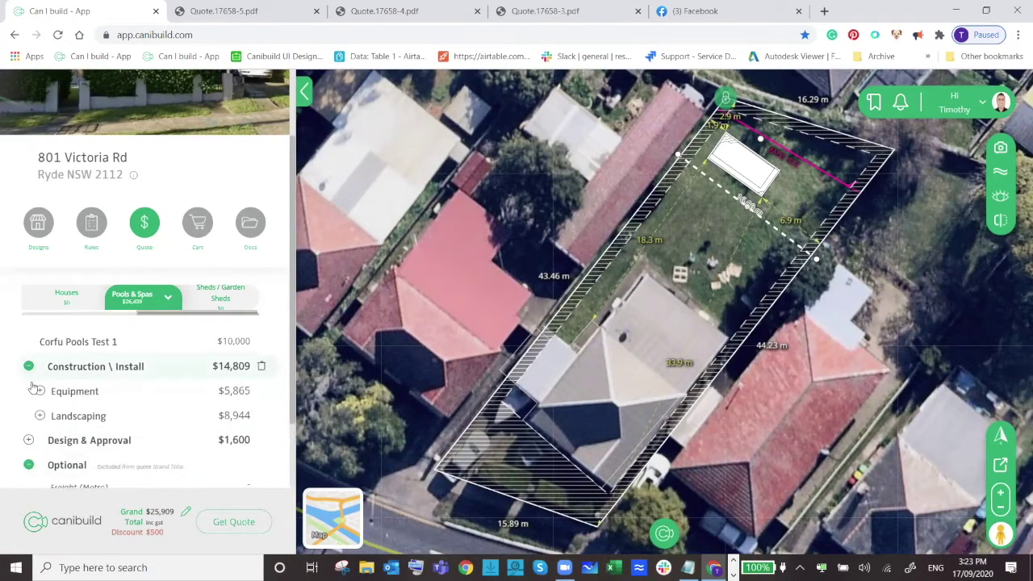
scroll(40, 365, down, 1)
click(39, 347)
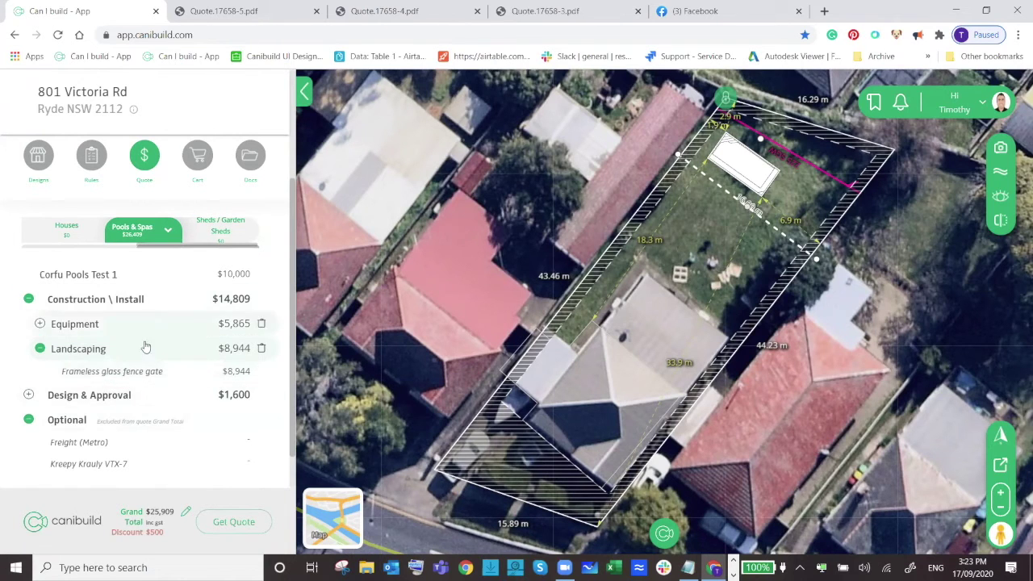
scroll(137, 350, down, 1)
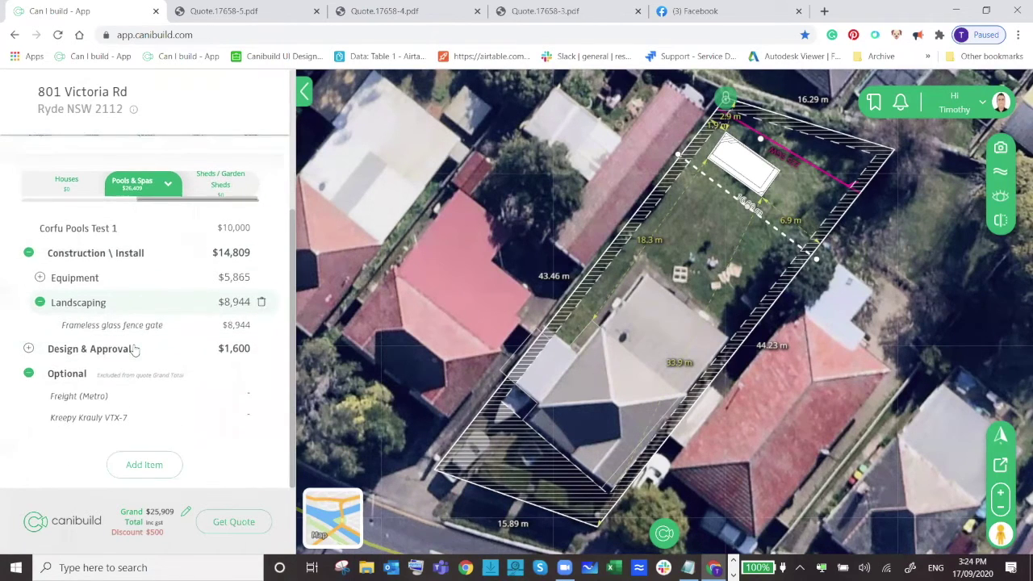
click(28, 253)
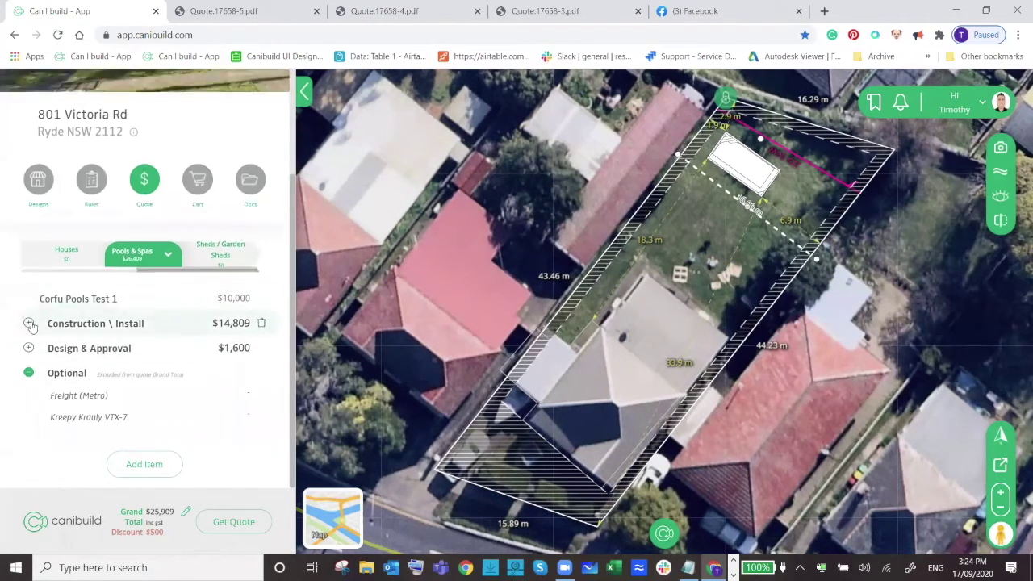
click(28, 373)
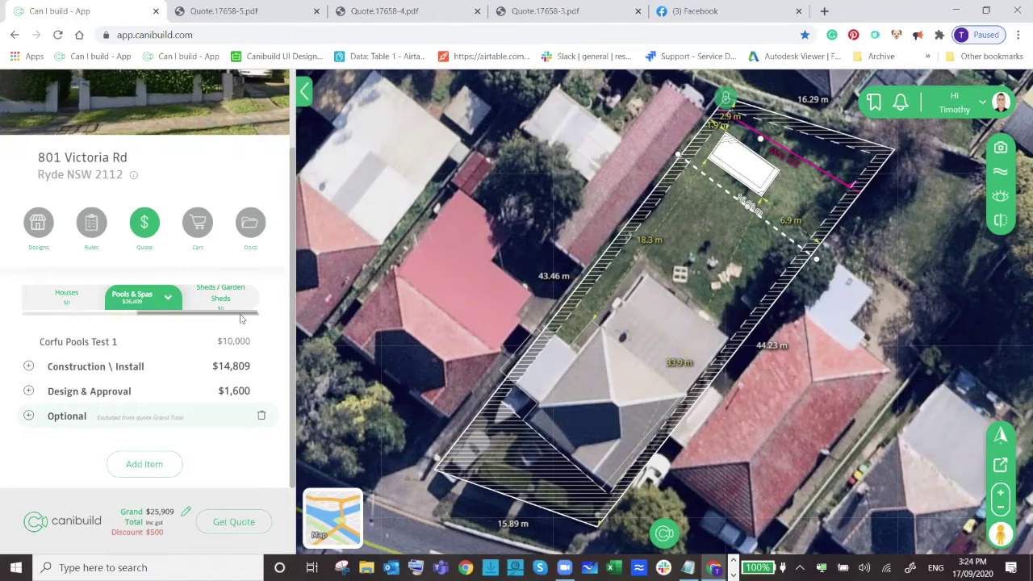
Go to the Admin area from the profile menu and open the Item Catalogue.
click(780, 226)
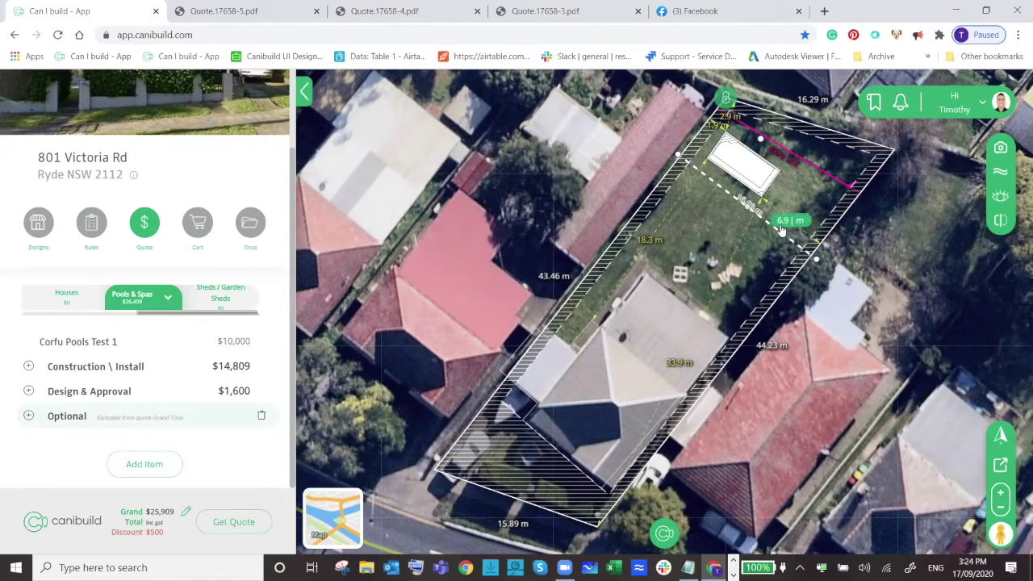
click(968, 104)
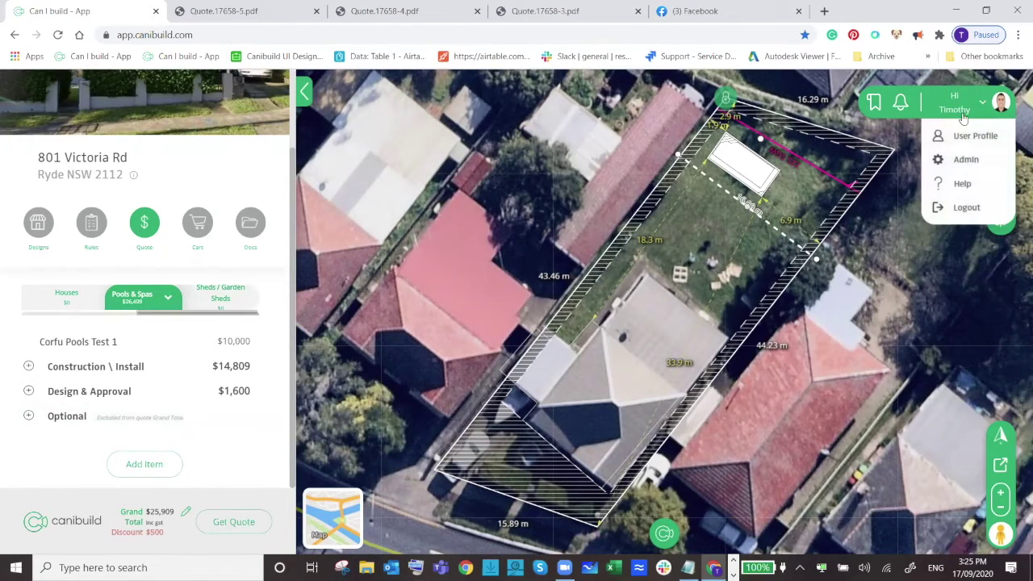
click(966, 159)
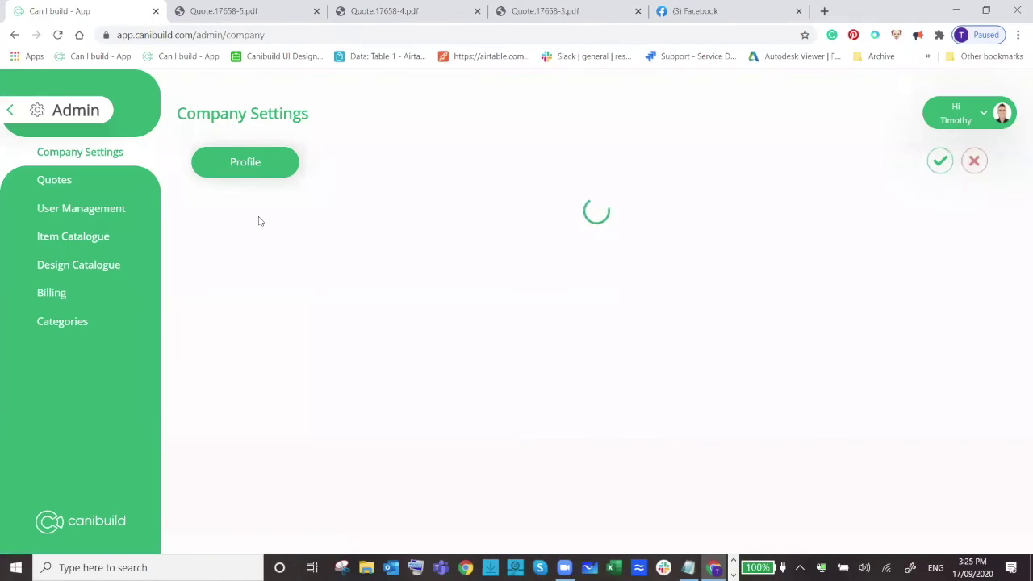
click(74, 237)
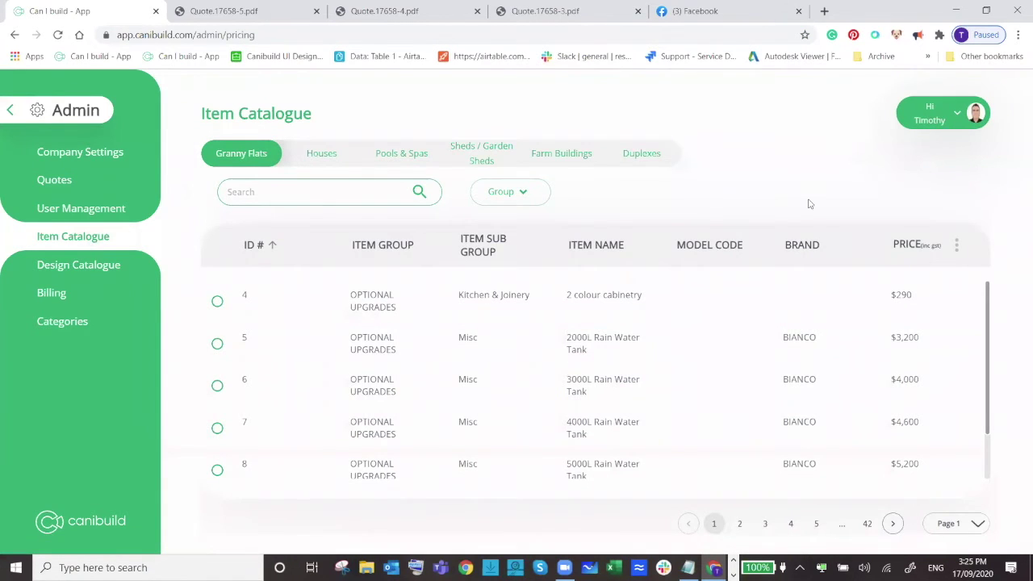
Show the Pools & Spas catalogue items and bring up the header's extra actions menu.
click(381, 153)
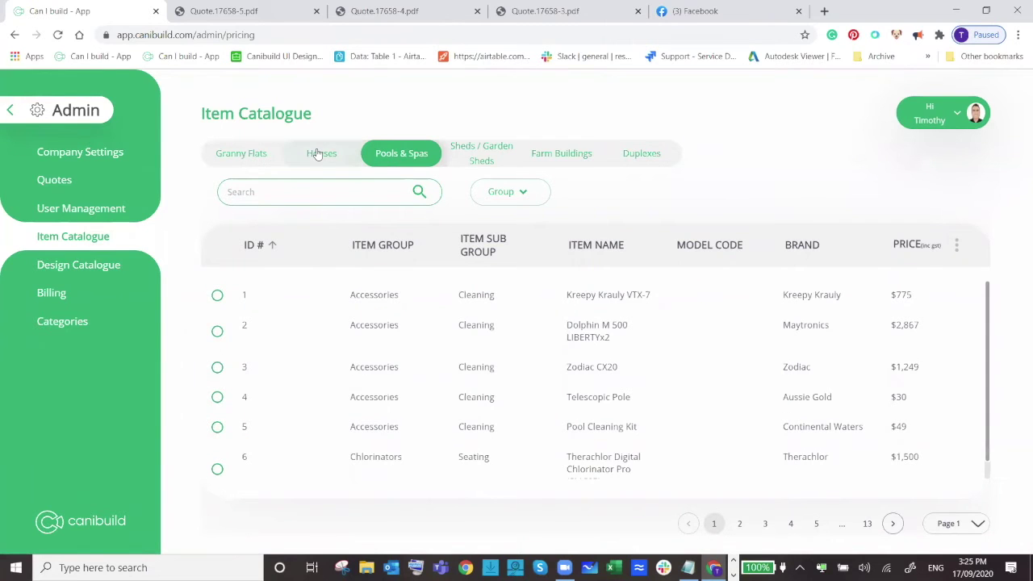
click(317, 154)
click(409, 157)
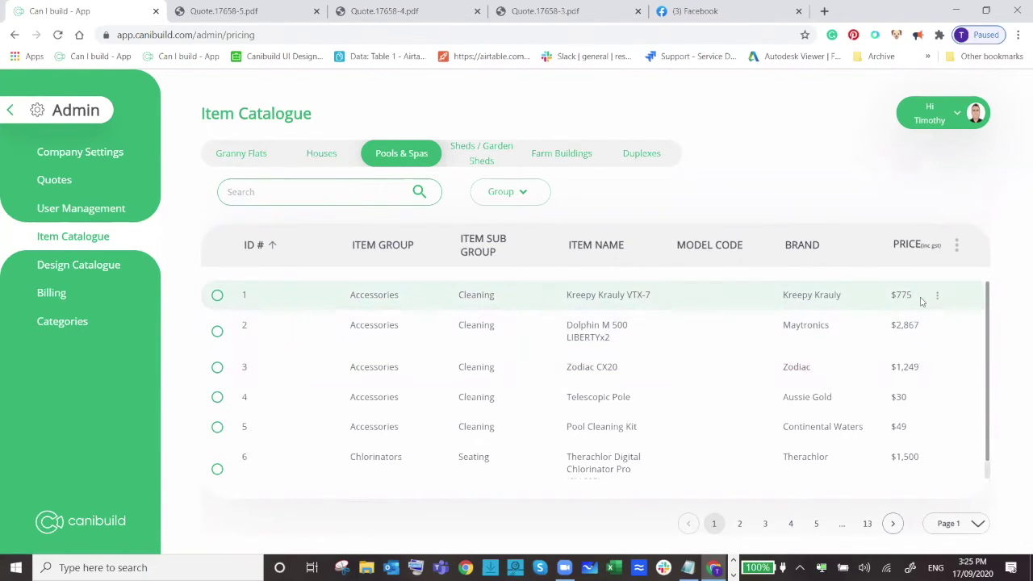
click(956, 245)
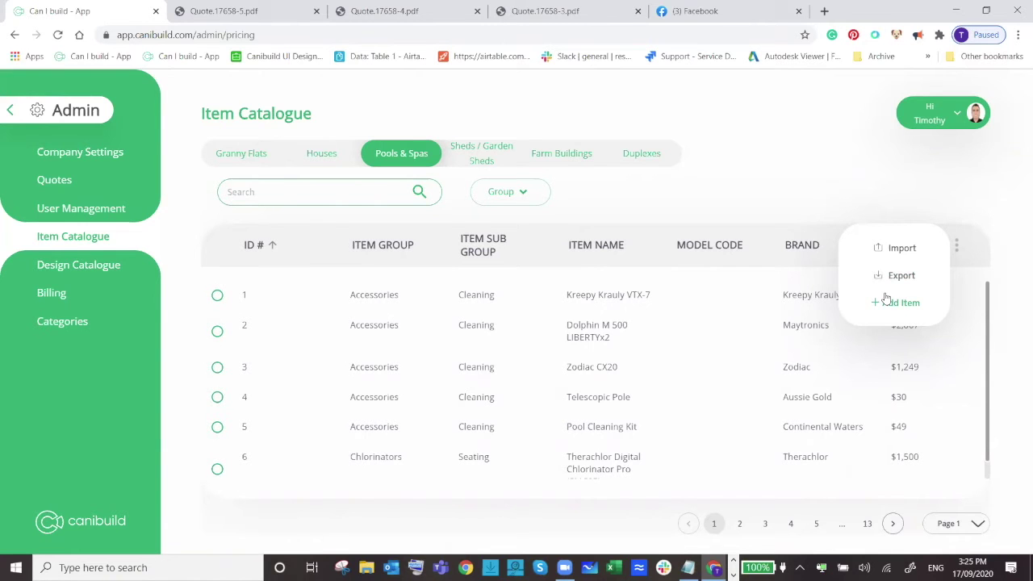
Start a new catalogue item with a bulleted description reading x, y, z.
click(903, 309)
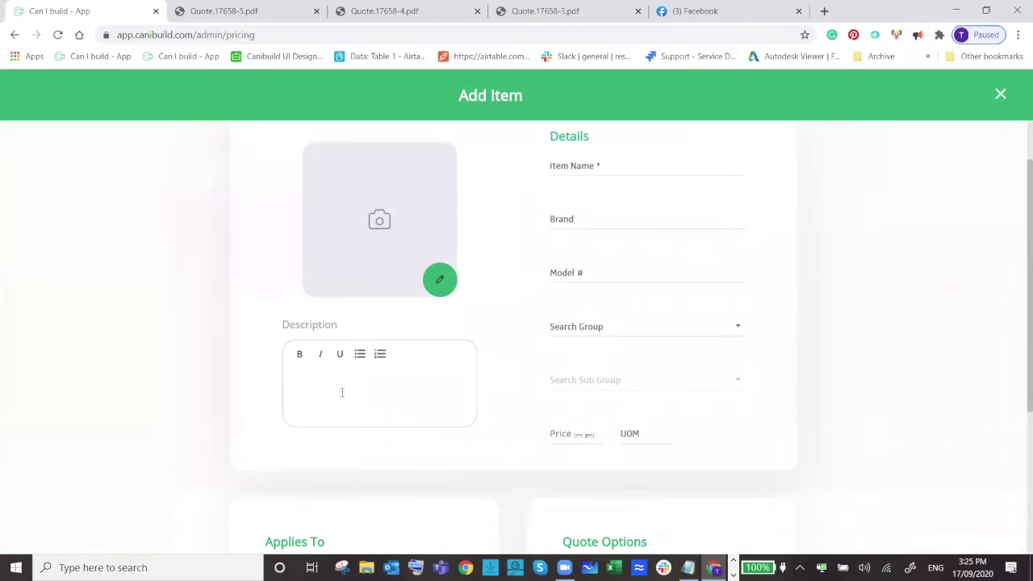
click(342, 384)
click(360, 353)
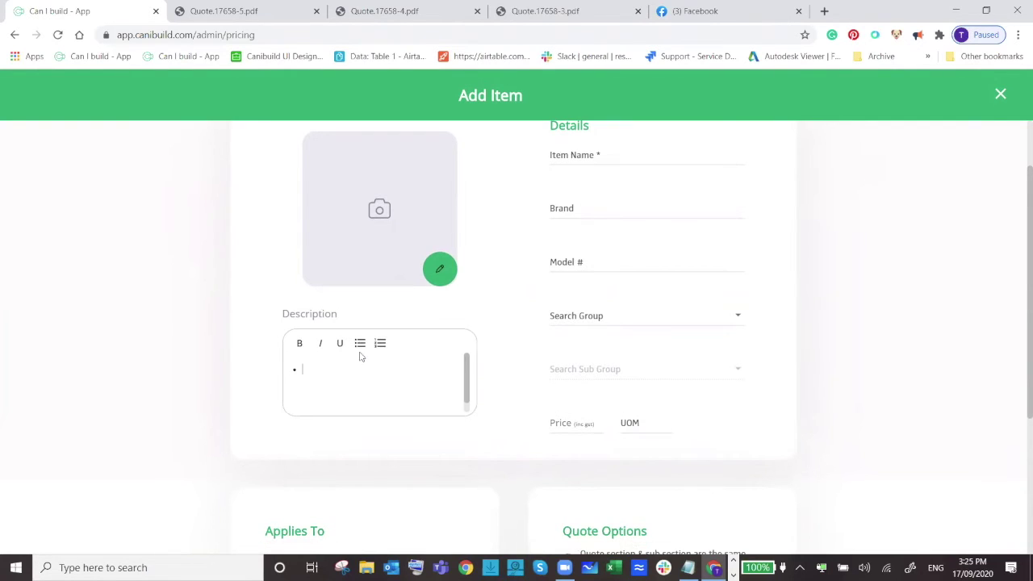
text(y)
key(Return)
text(z)
Look through the Search Group options without picking one.
scroll(390, 367, up, 1)
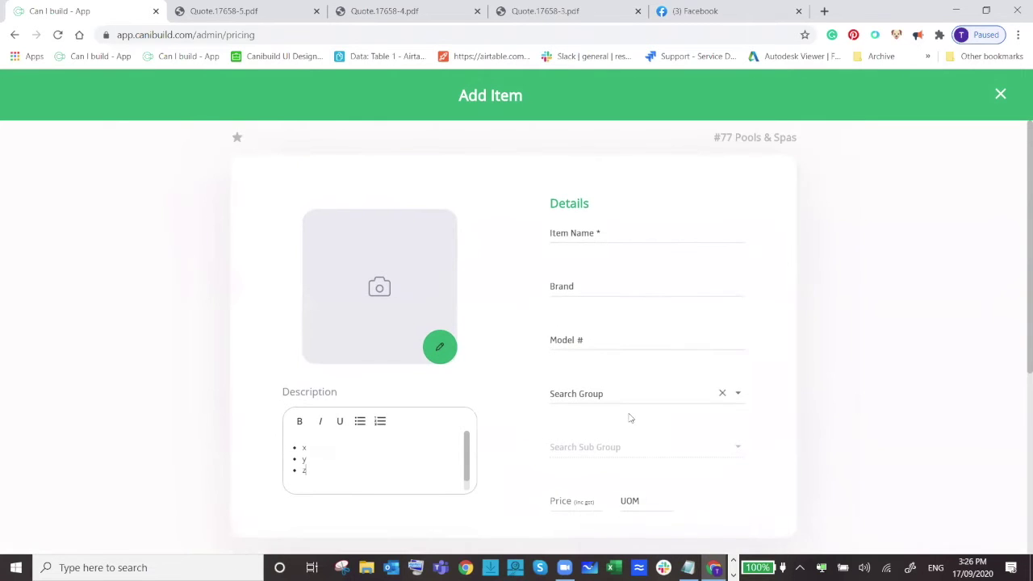
scroll(630, 418, down, 1)
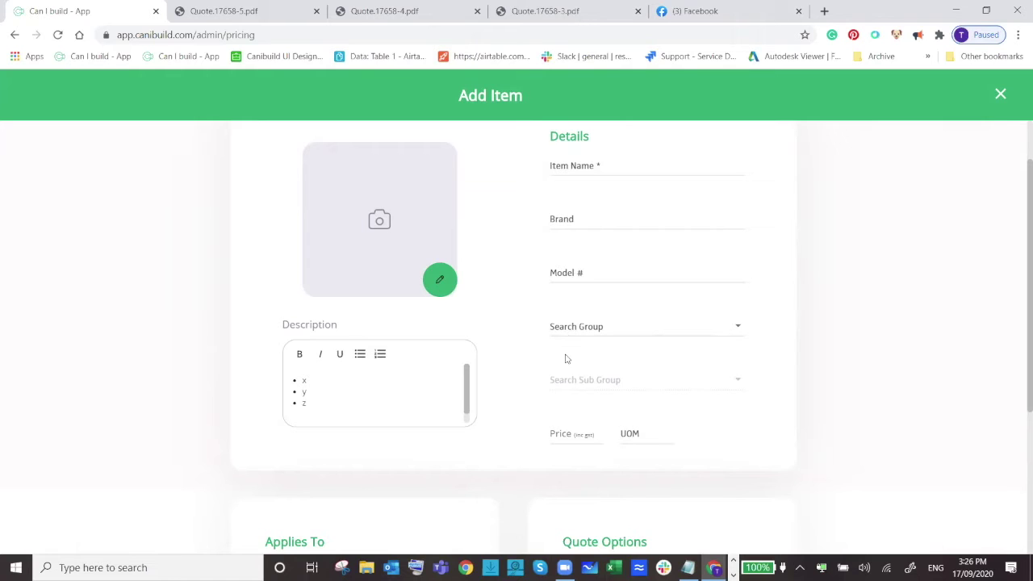
click(737, 328)
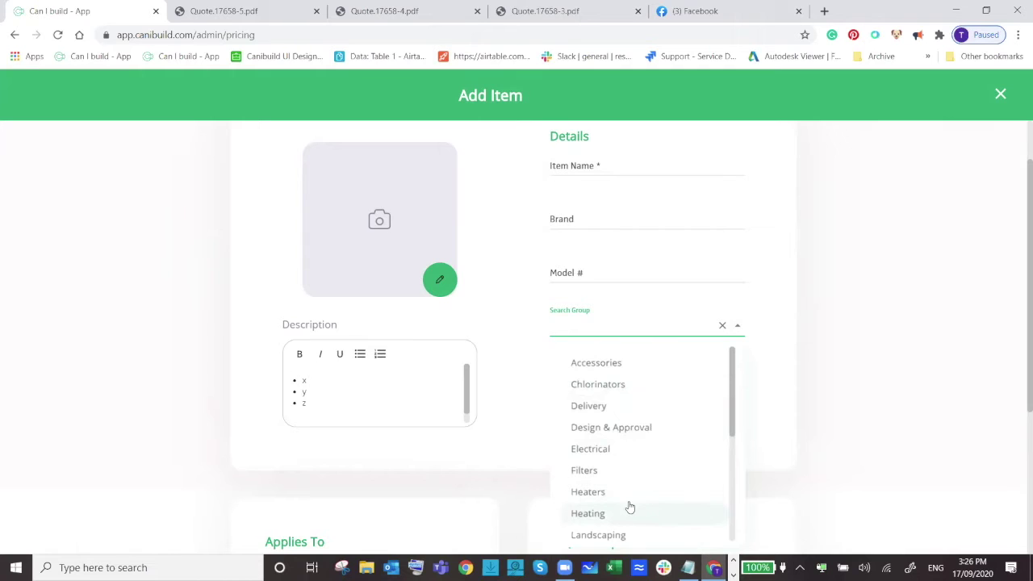
click(810, 376)
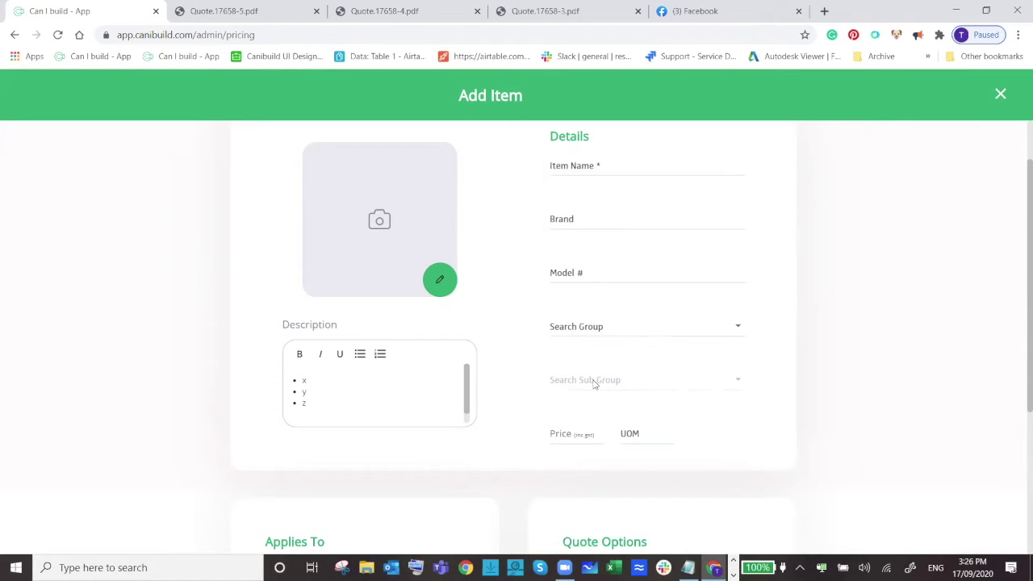
scroll(594, 382, down, 3)
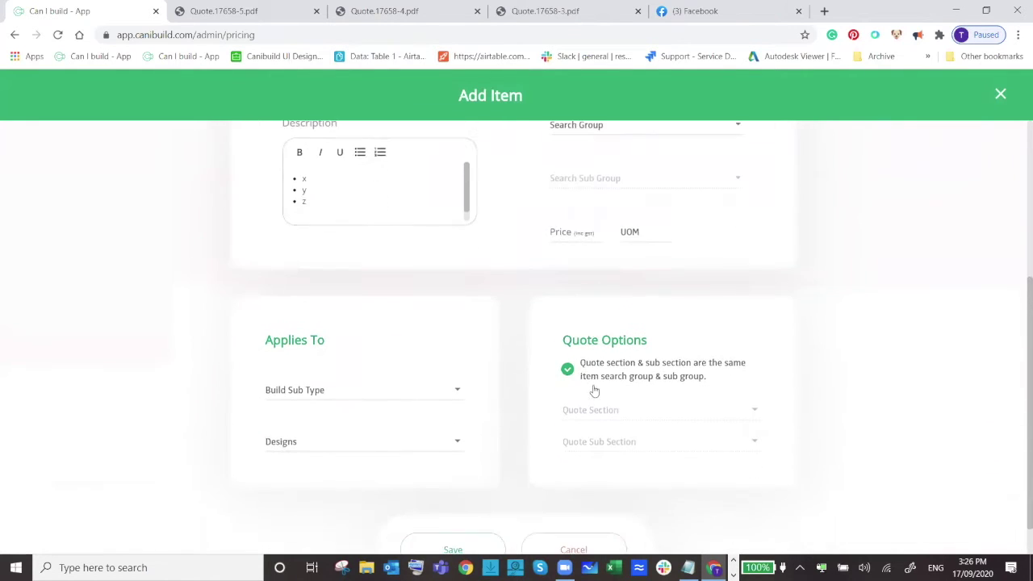
Toggle Quote Options matching off and on, then review the Quote Section choices without selecting.
click(597, 381)
click(597, 381)
click(567, 369)
click(634, 409)
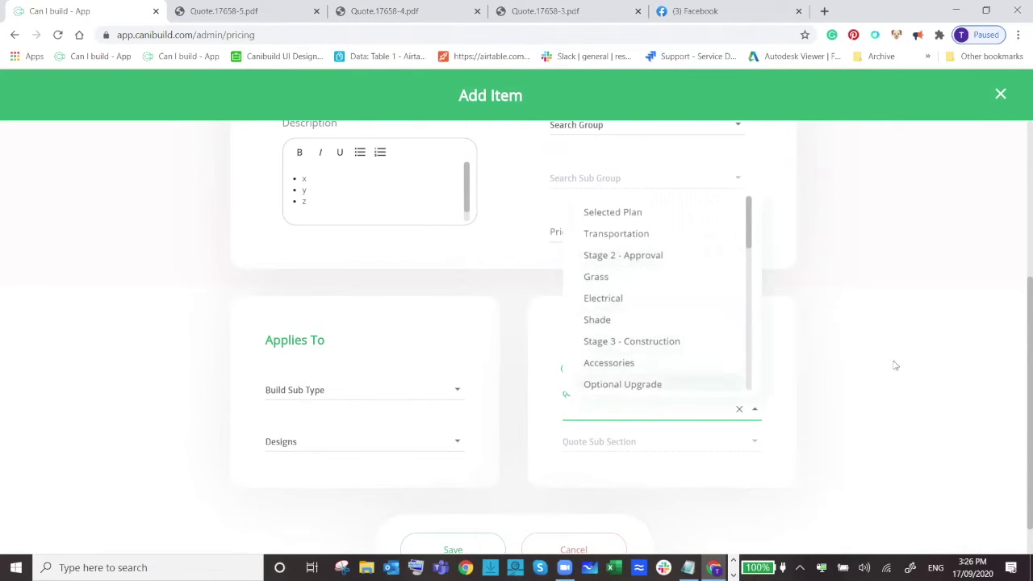
click(919, 332)
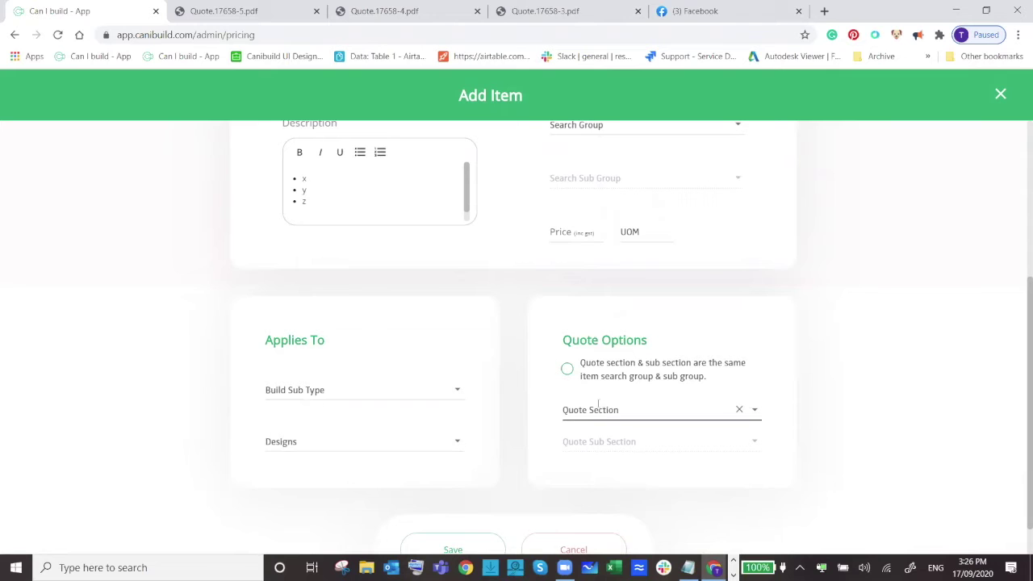
scroll(224, 340, up, 2)
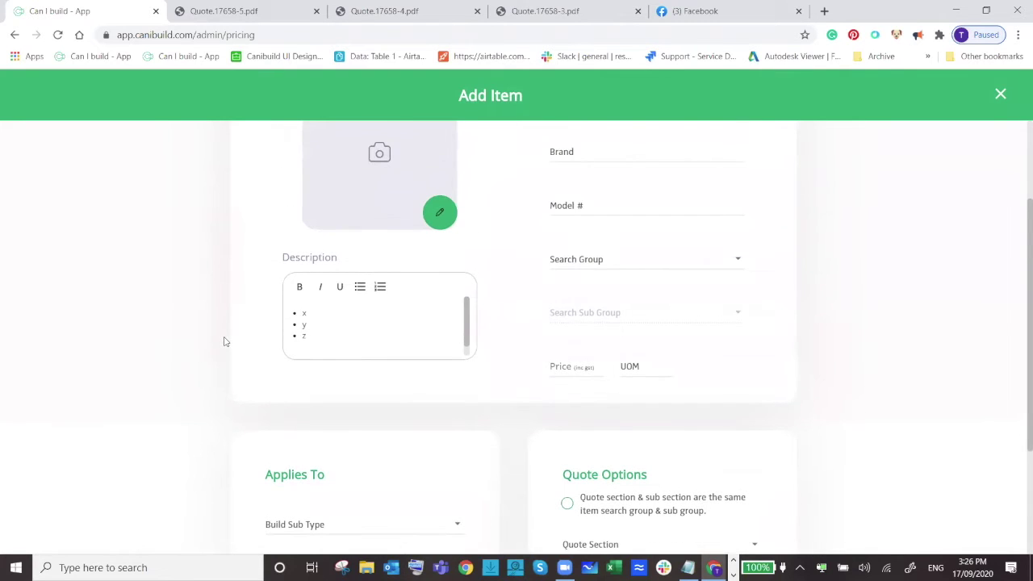
scroll(224, 340, down, 2)
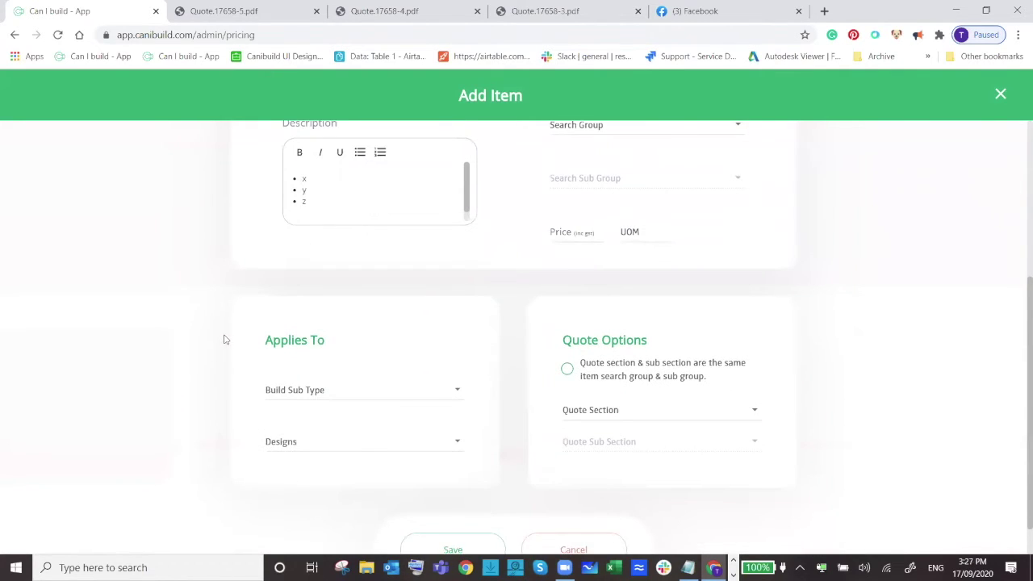
Review the Applies To pool designs list without choosing any design.
drag(268, 343, 349, 338)
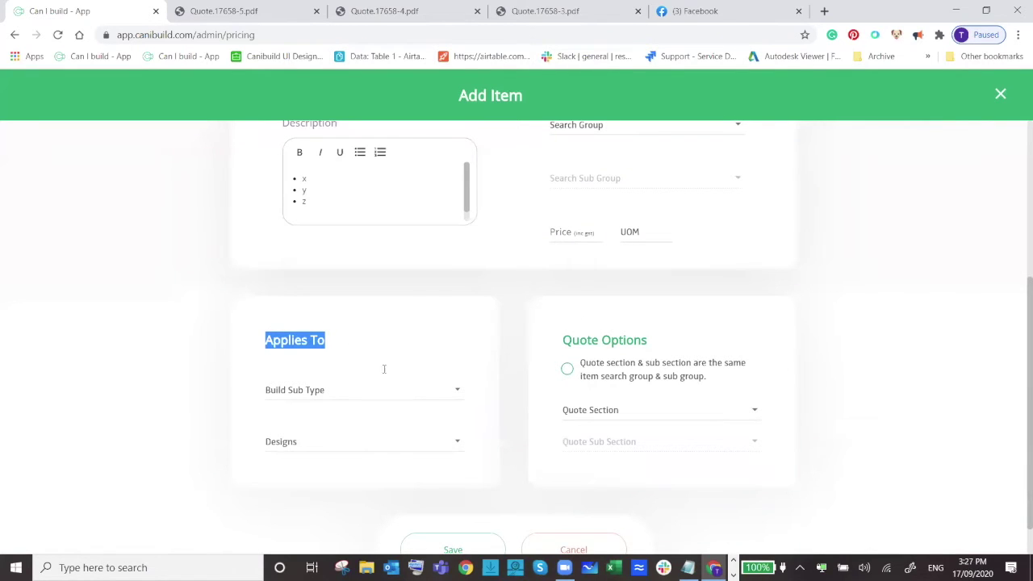
click(457, 443)
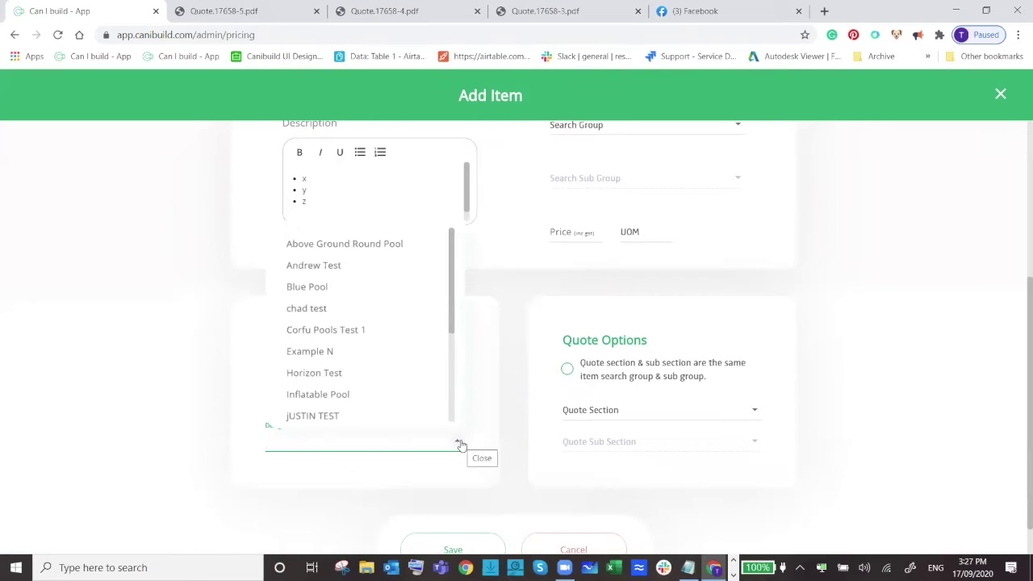
click(495, 458)
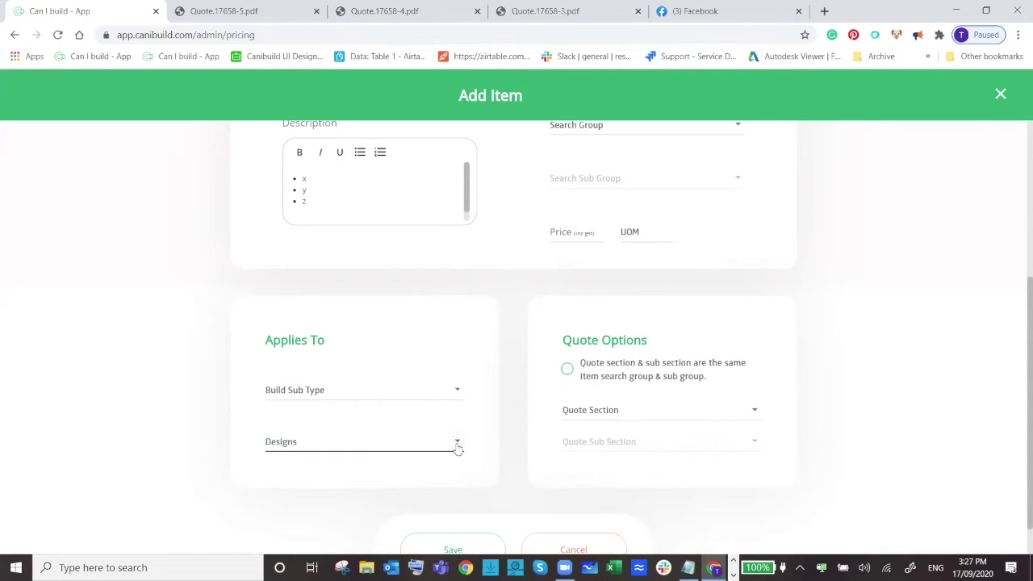
click(456, 442)
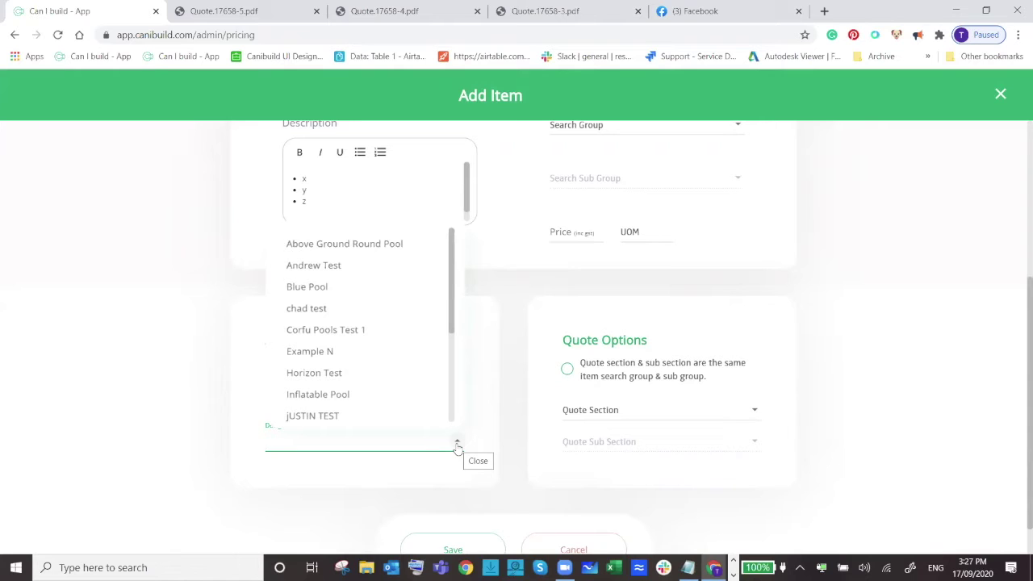
click(846, 332)
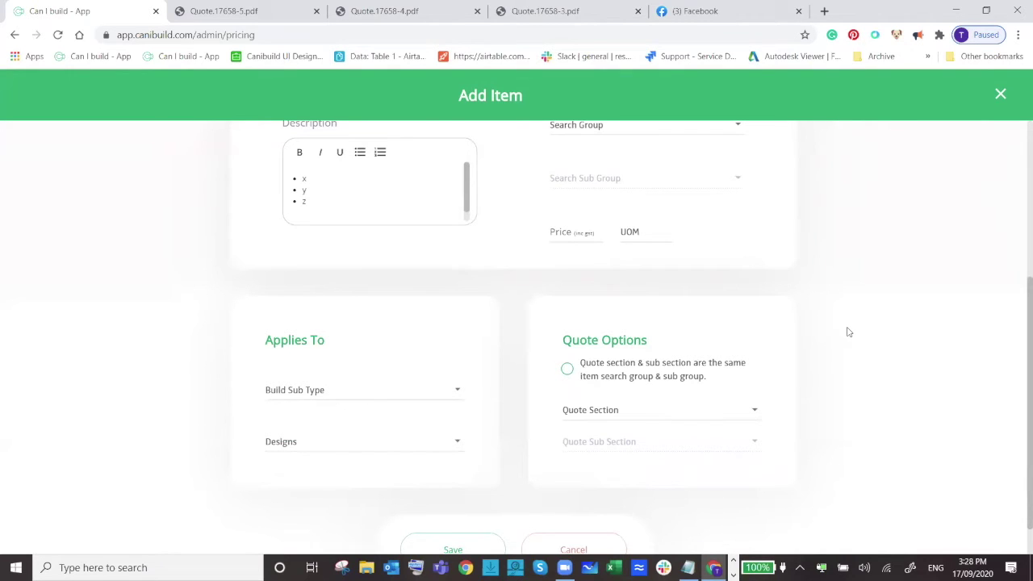
Scroll to the bottom of the form and cancel the unsaved item.
scroll(896, 423, down, 1)
scroll(807, 420, up, 2)
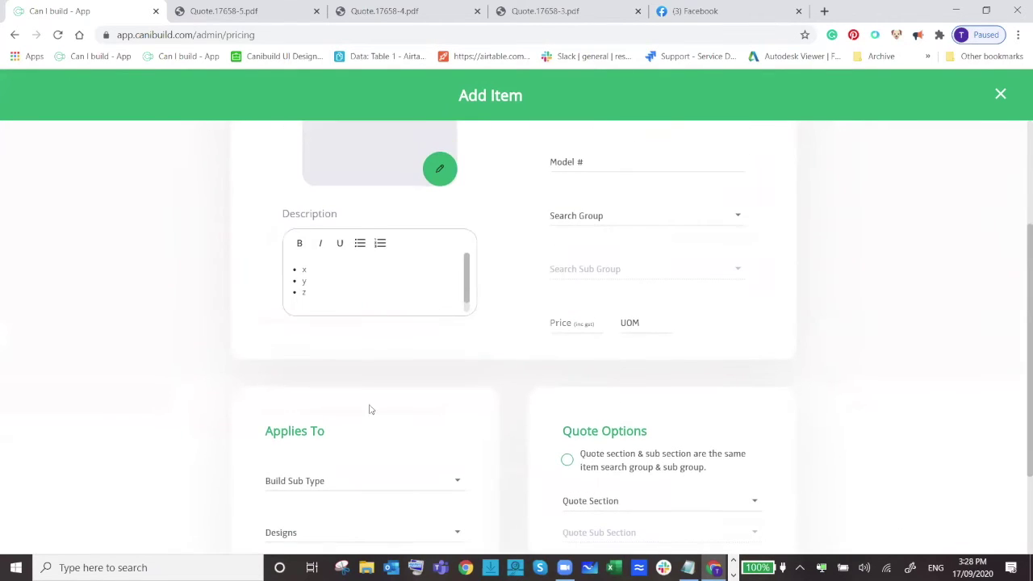
scroll(524, 460, down, 2)
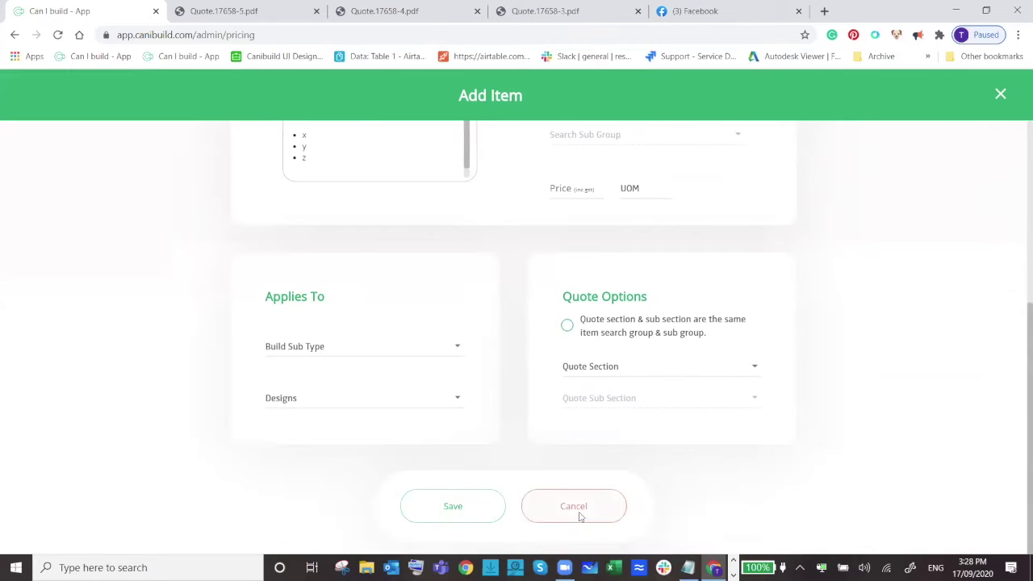
click(581, 517)
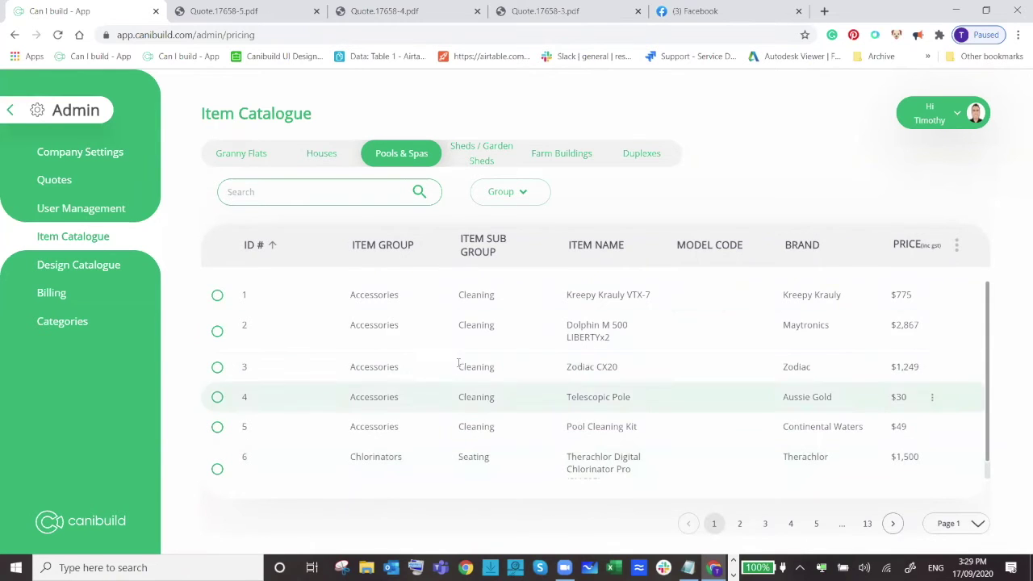
Open the admin Design Catalogue and move from Houses to the Pools & Spas list of 16 designs.
click(71, 268)
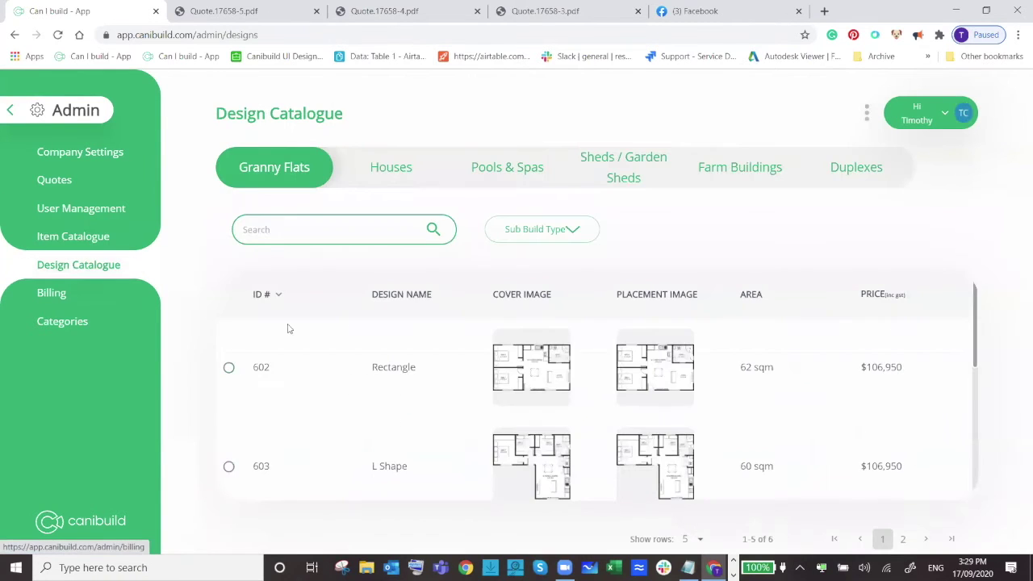
scroll(491, 344, down, 3)
scroll(489, 282, up, 3)
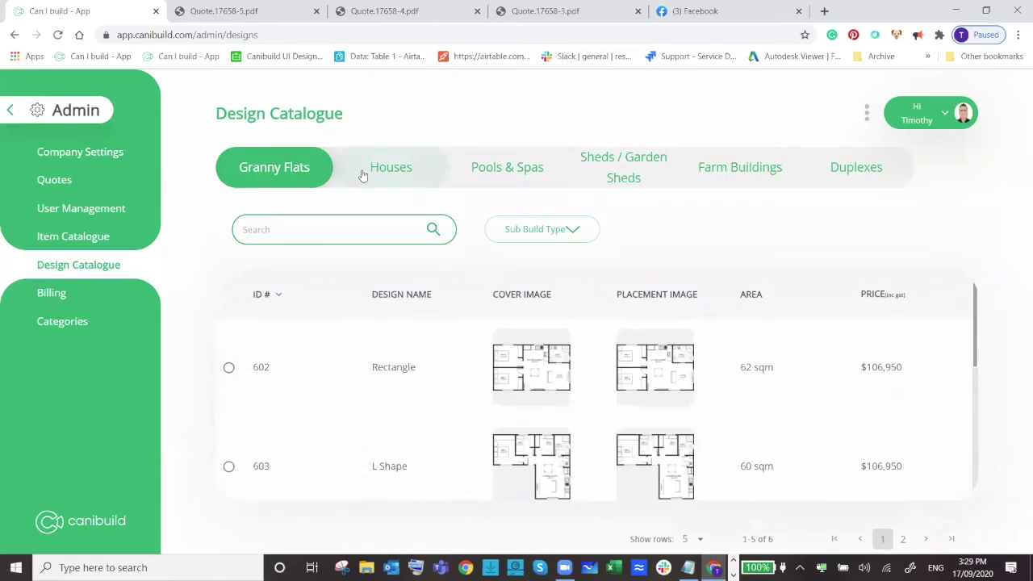
click(379, 170)
click(477, 175)
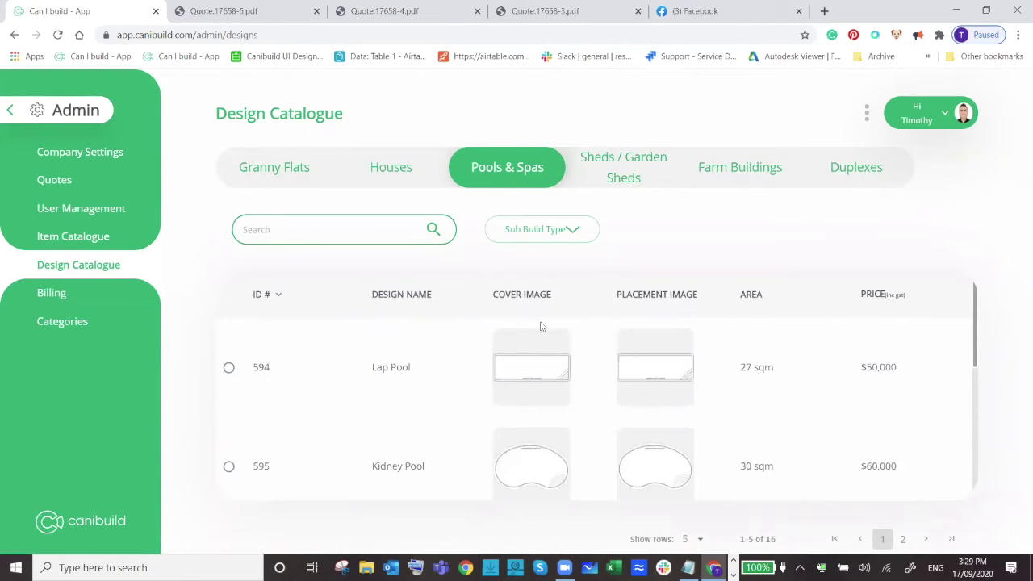
scroll(658, 385, down, 2)
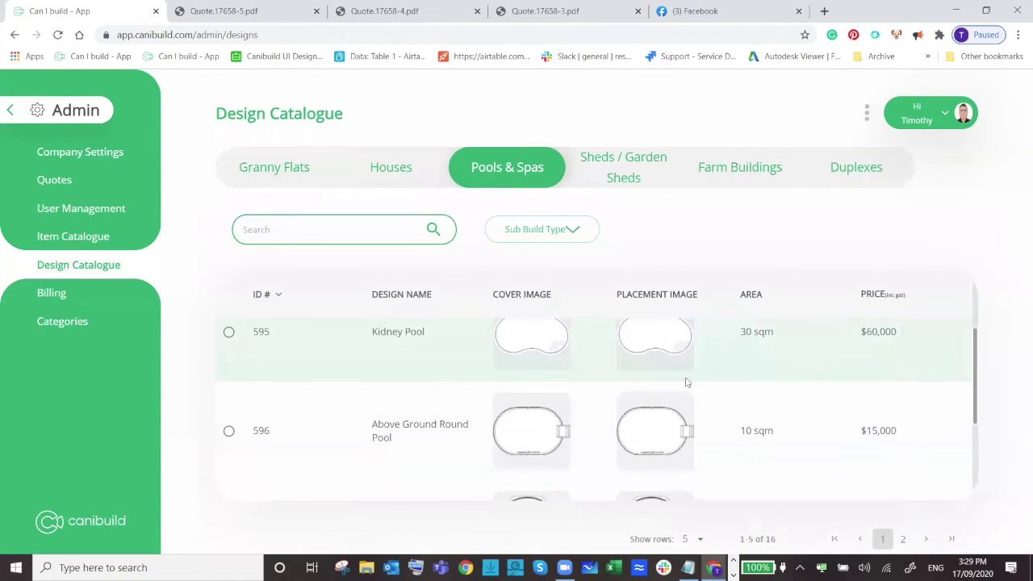
scroll(688, 383, up, 1)
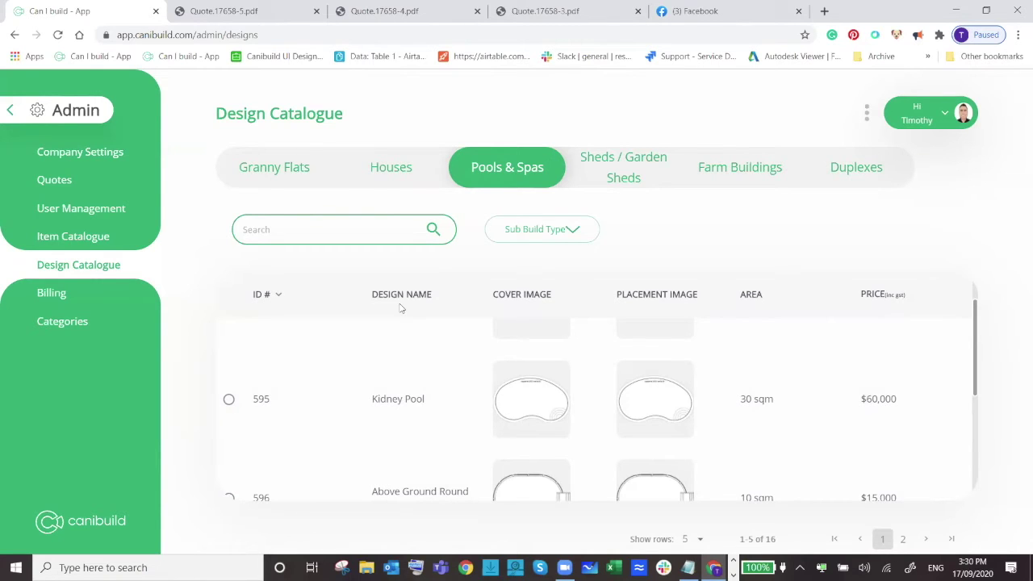
Return to the site map, then reopen Admin > Quotes to view deposit rules and 20%/5% discount limits.
click(10, 110)
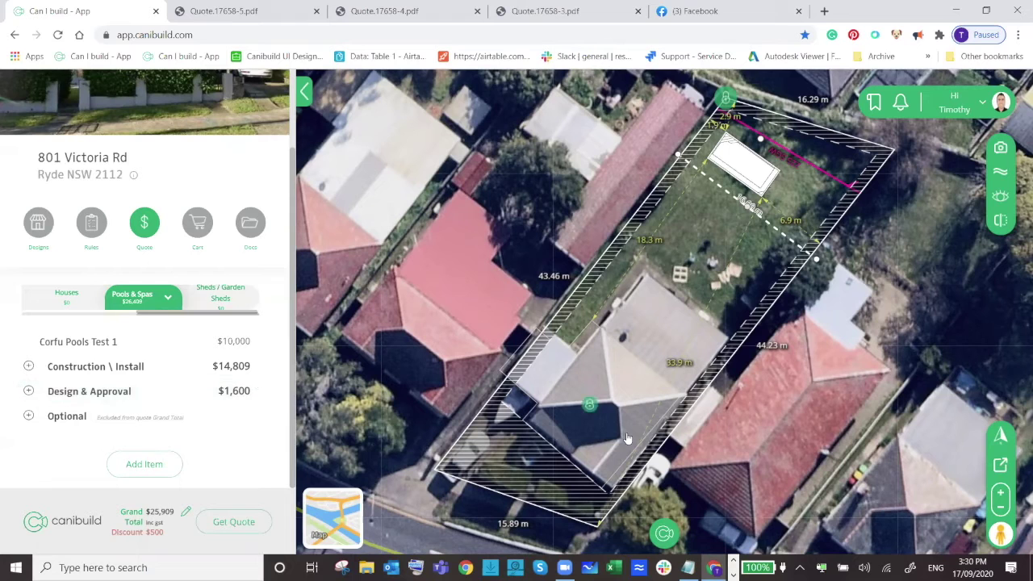
click(963, 109)
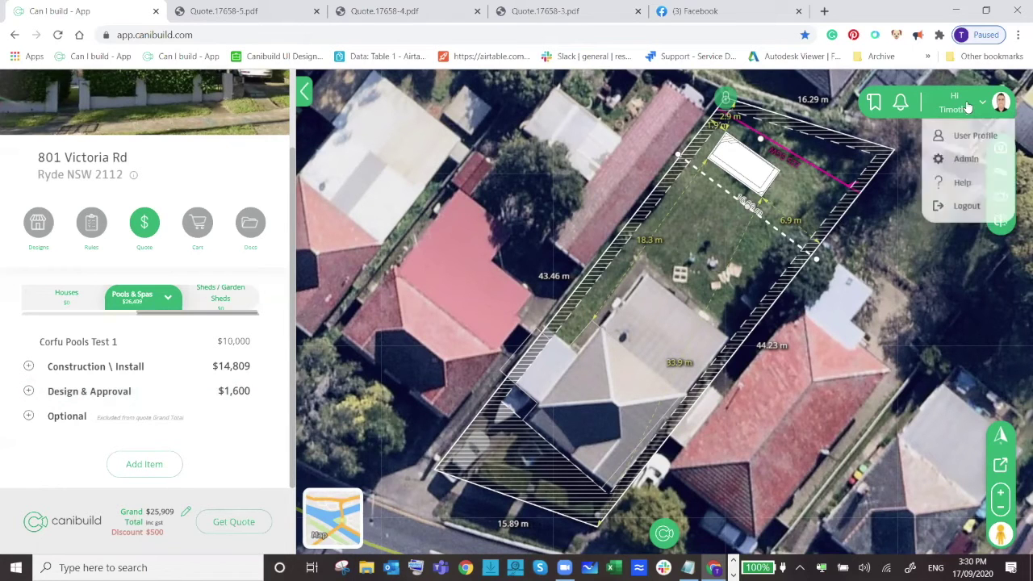
click(966, 164)
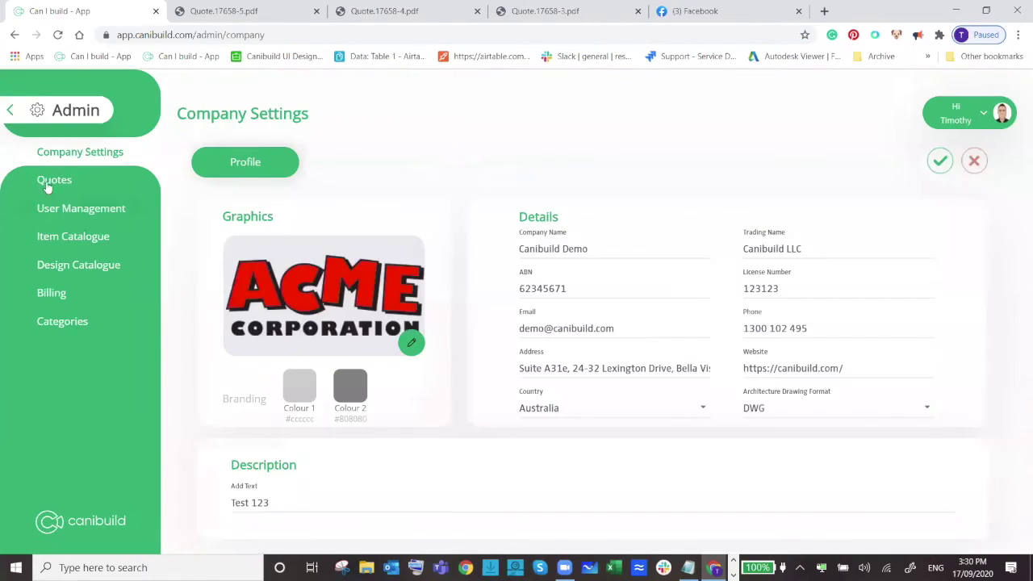
click(51, 180)
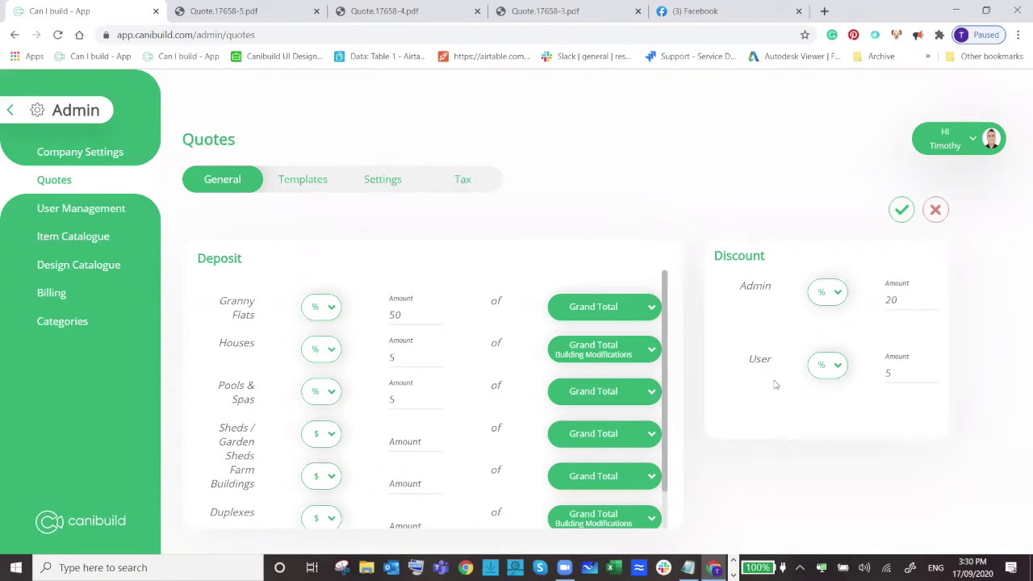
scroll(404, 339, down, 1)
scroll(262, 329, up, 1)
click(333, 351)
click(329, 352)
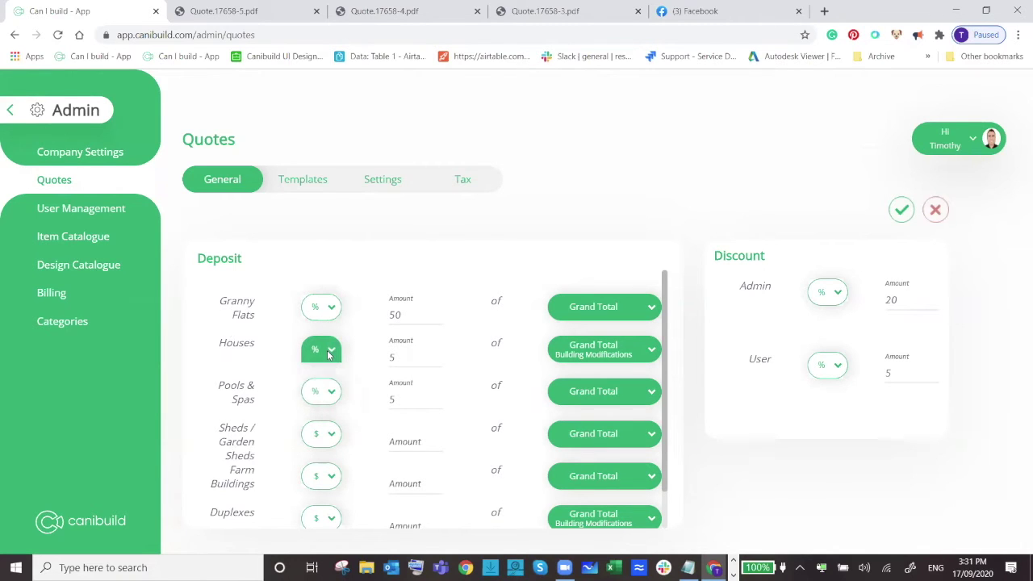
click(622, 391)
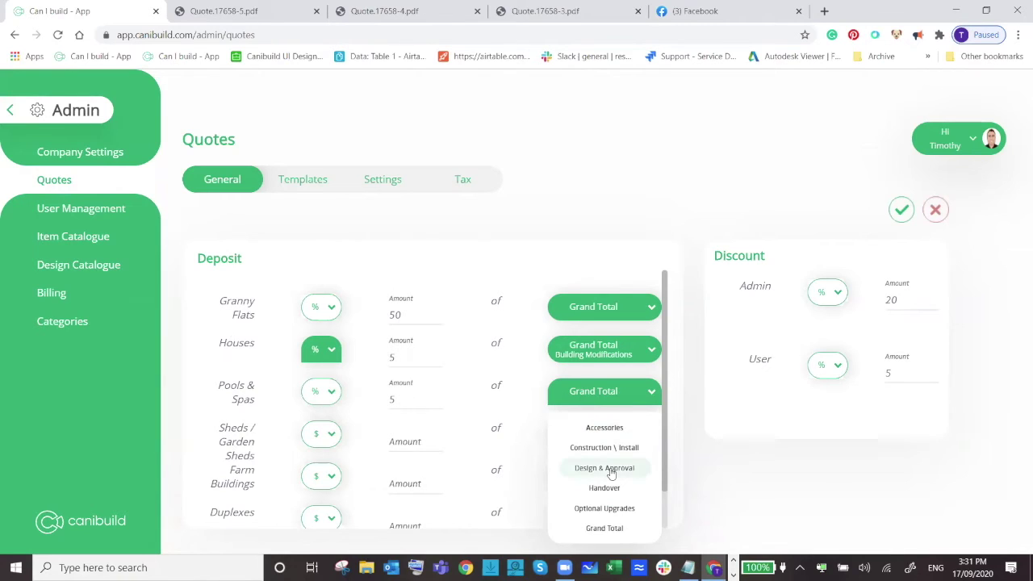
click(676, 240)
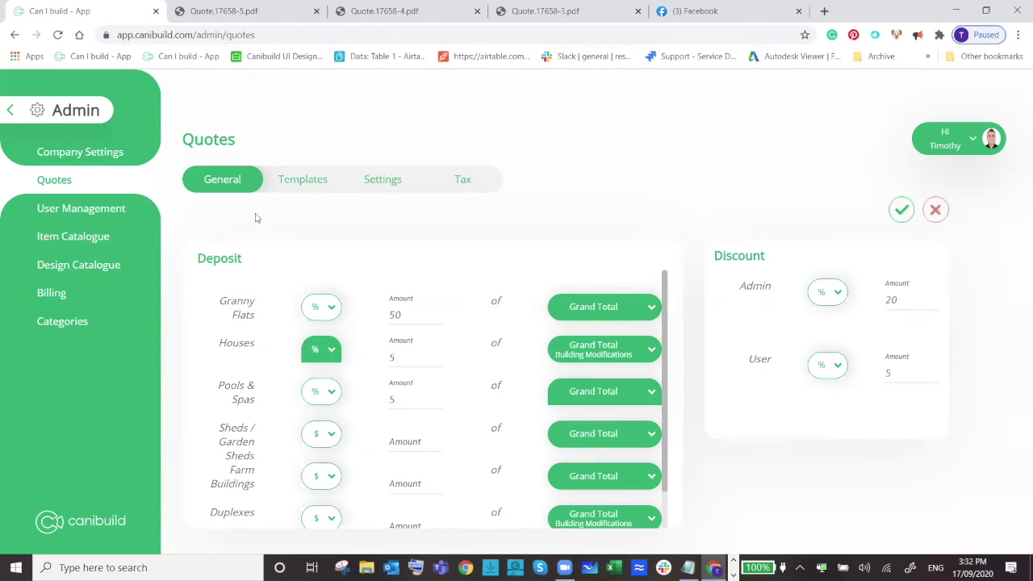
click(301, 181)
Add a new quote template with build type Houses named 'Akuna Estate'.
click(503, 244)
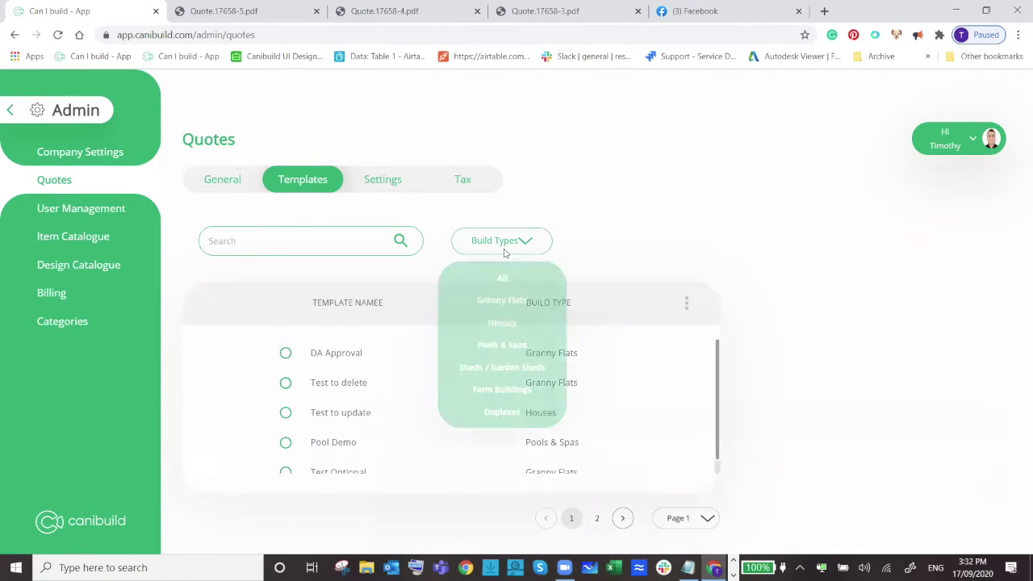
click(687, 307)
click(657, 320)
click(484, 326)
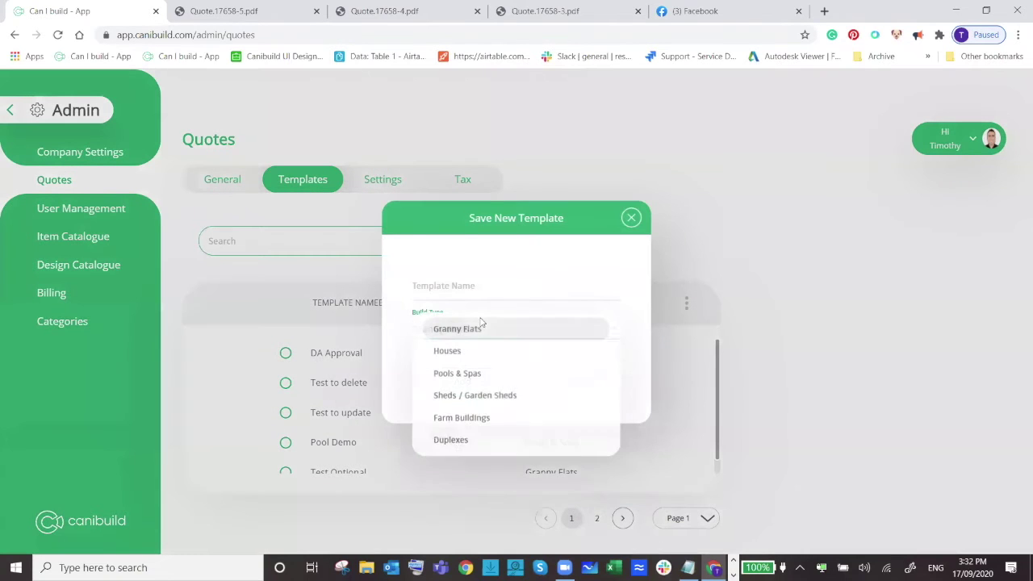
click(475, 350)
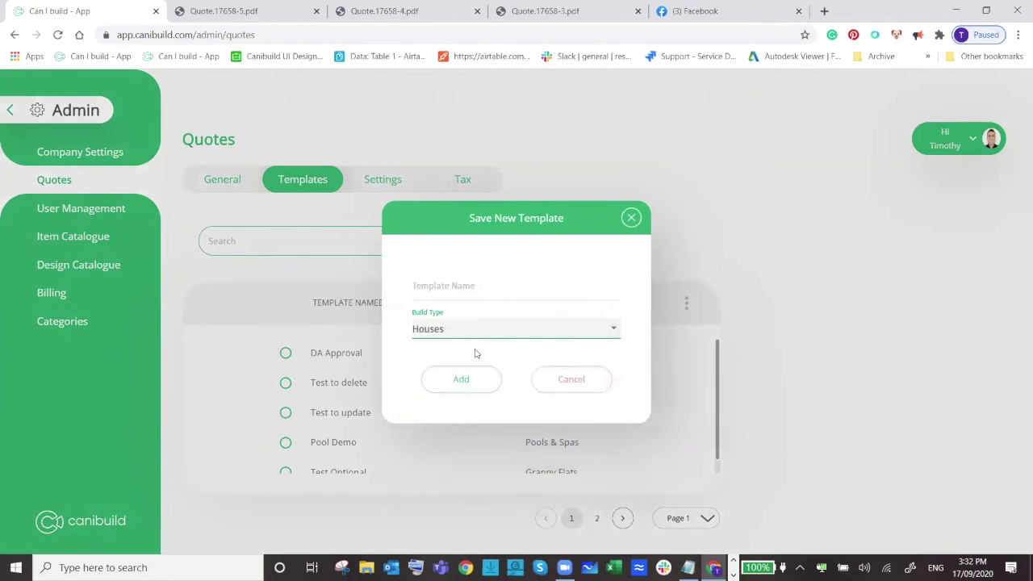
click(475, 296)
text(Akuna Estate)
click(450, 381)
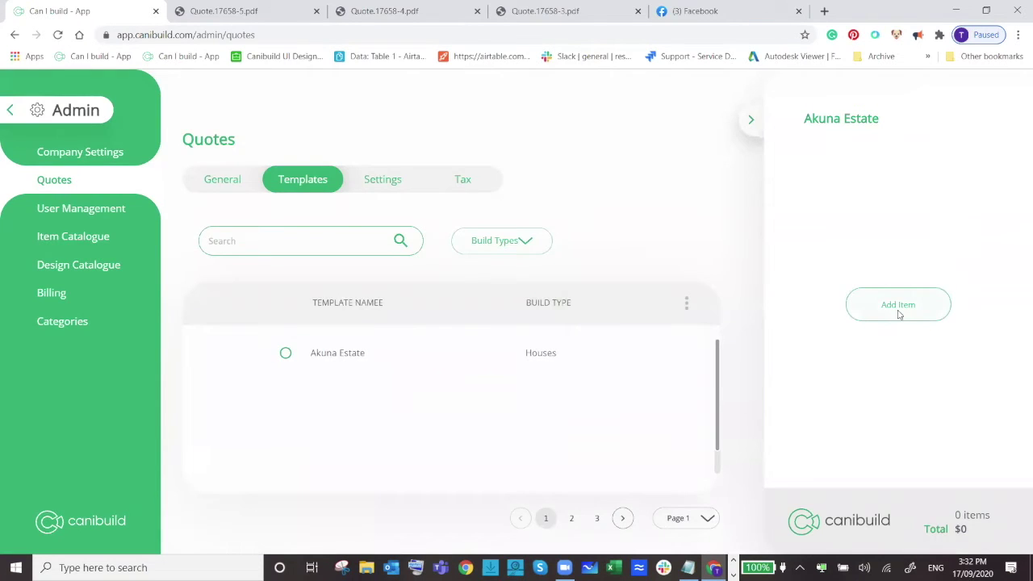
Search the item picker for 'basix' and add BASIX Requirements to the template.
click(898, 307)
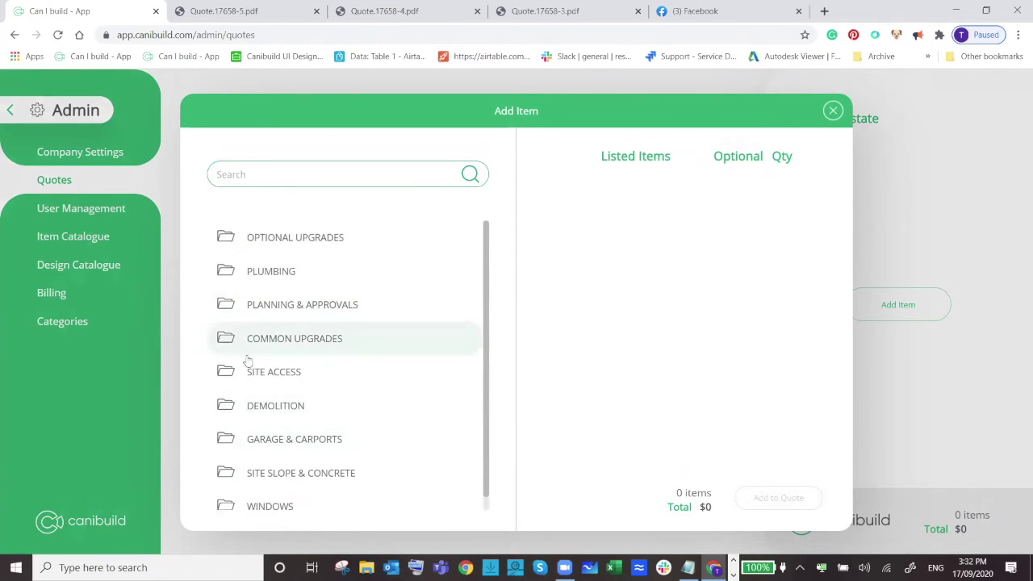
click(309, 175)
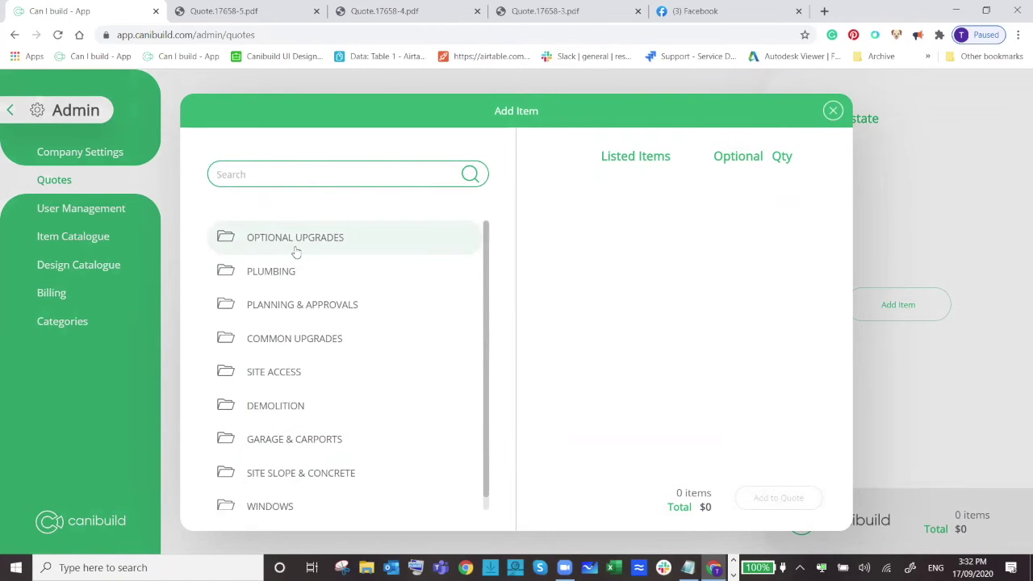
text(basix)
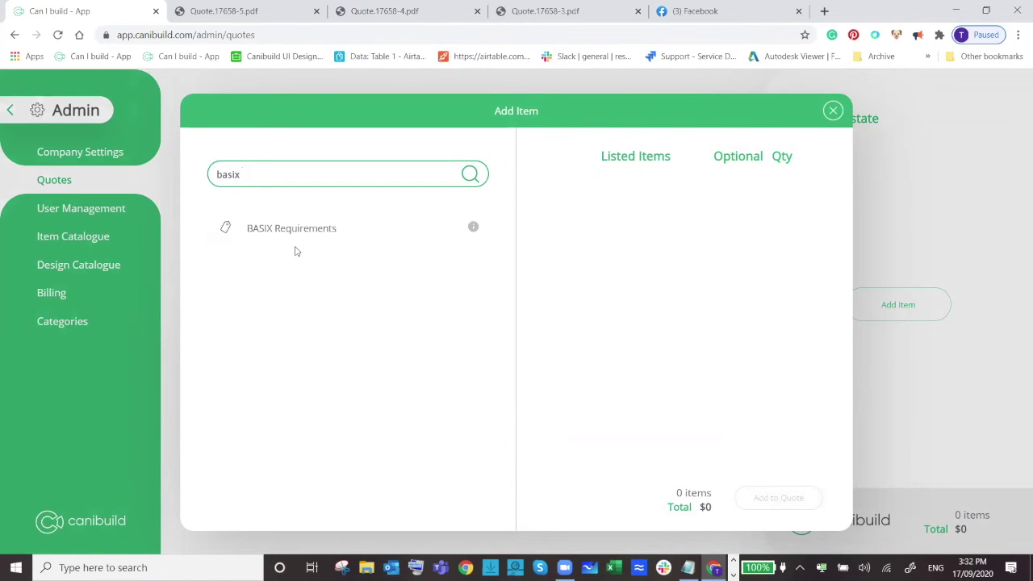
click(304, 230)
Try item searches for 'geo', 'bus' and 'slop', then close the picker without adding more.
double_click(236, 176)
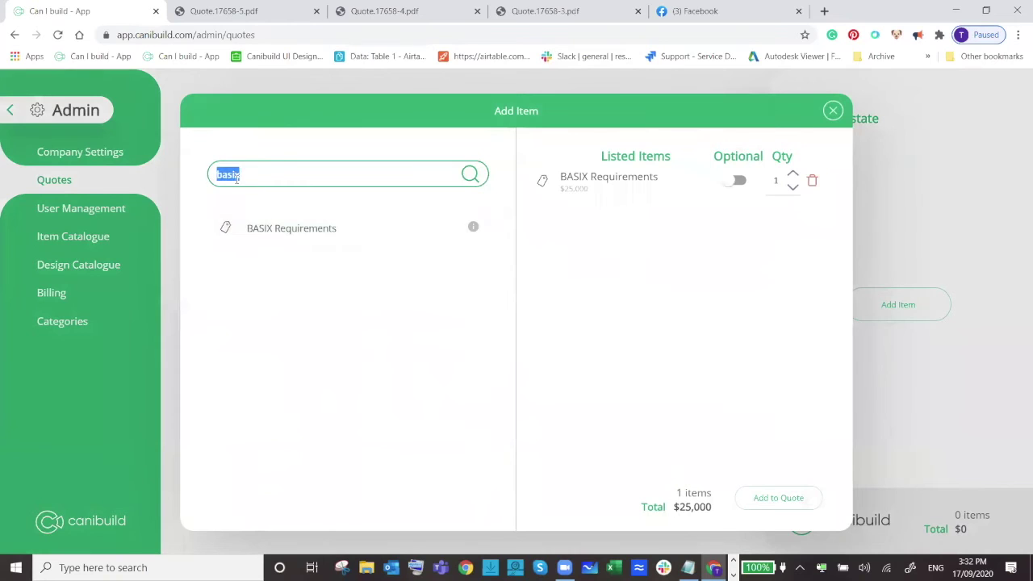
text(geo)
key(BackSpace)
key(BackSpace)
key(BackSpace)
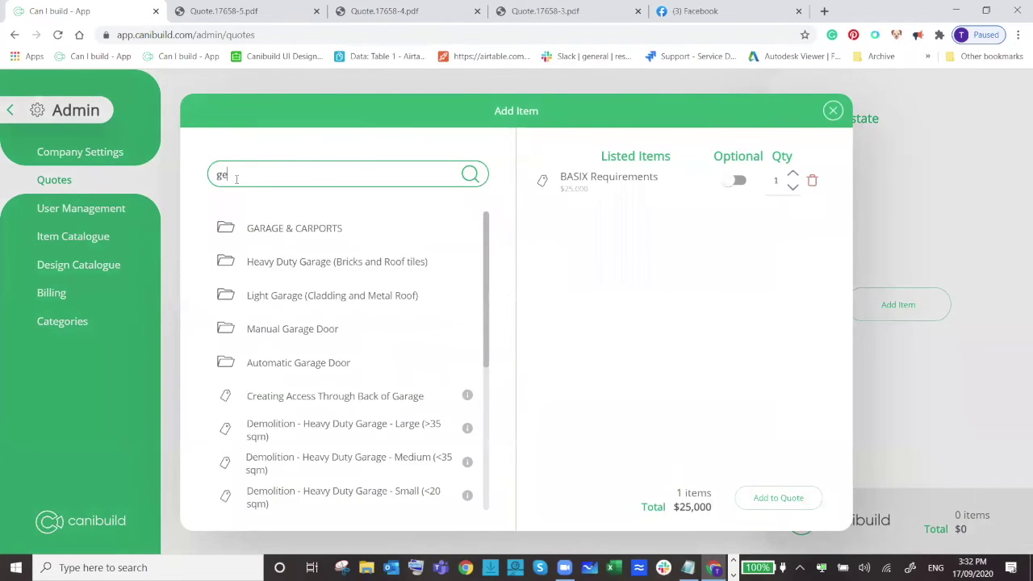
text(bus)
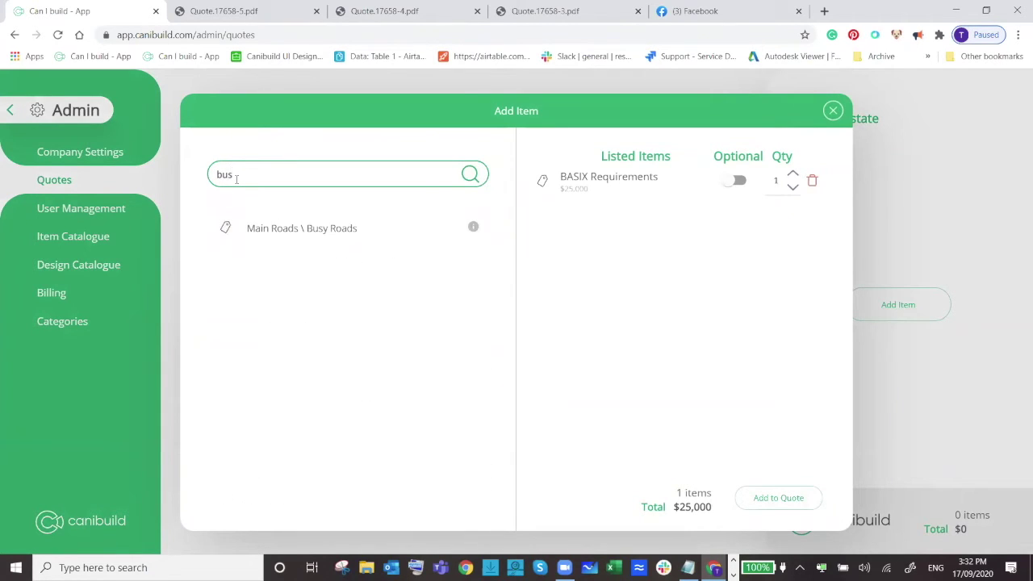
key(BackSpace)
key(BackSpace)
key(BackSpace)
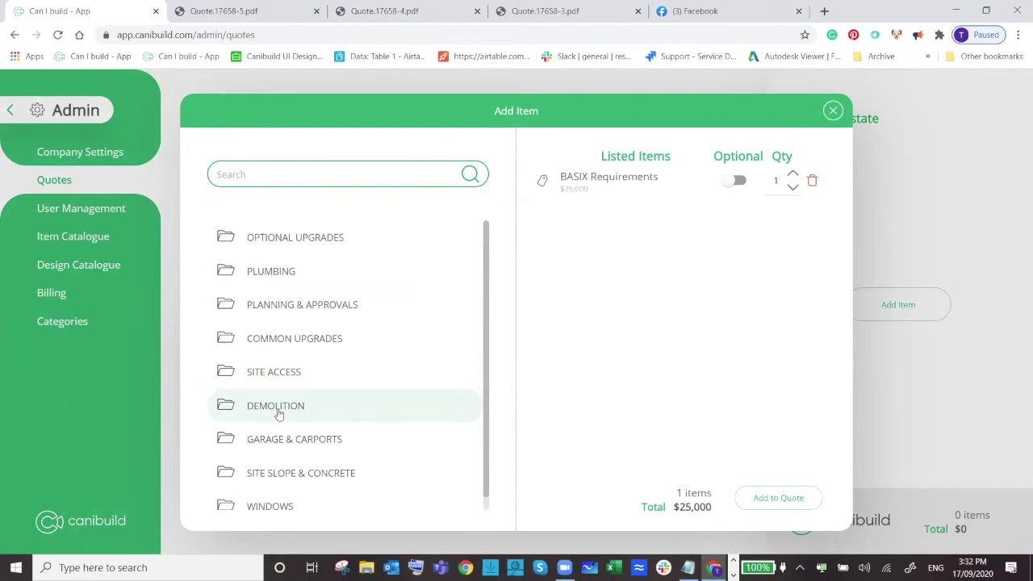
text(slop)
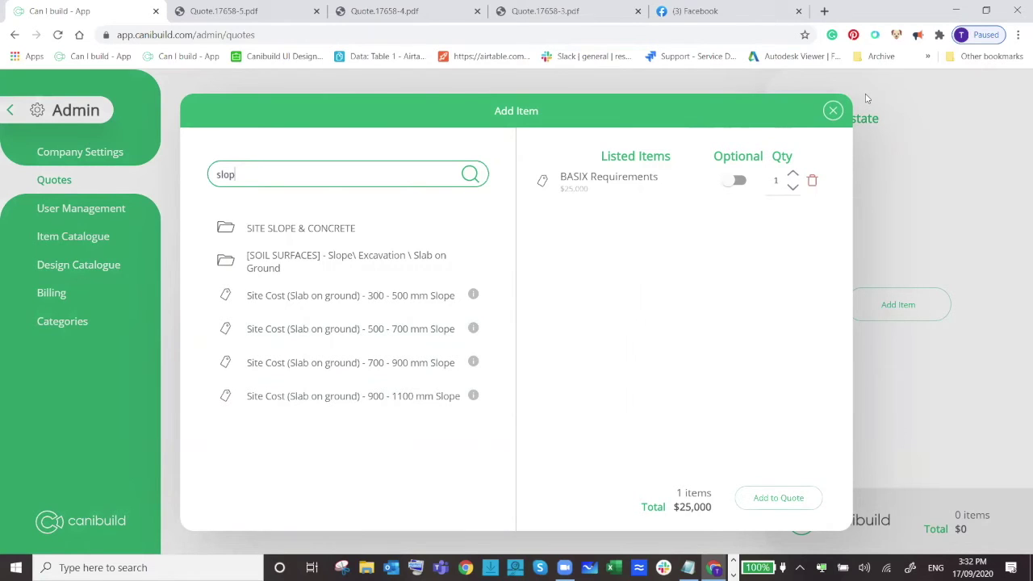
click(833, 110)
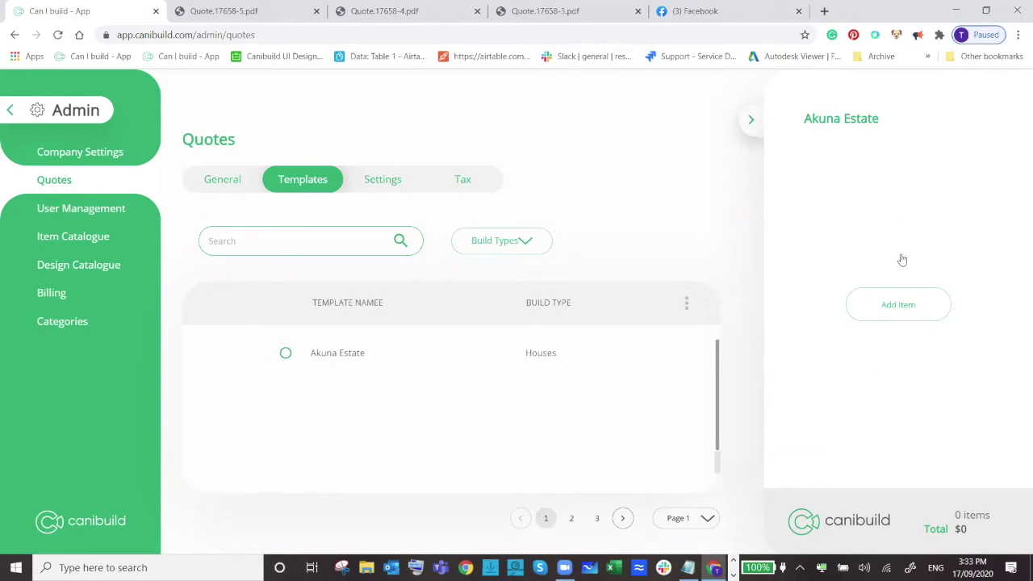
click(884, 303)
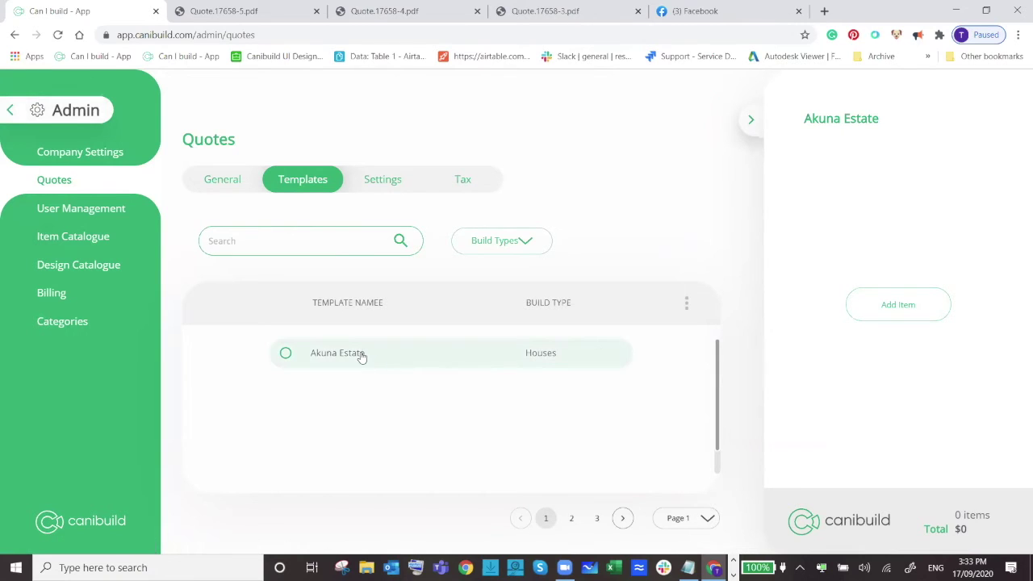
Return to the site map and look up the neighbouring property's address.
click(11, 109)
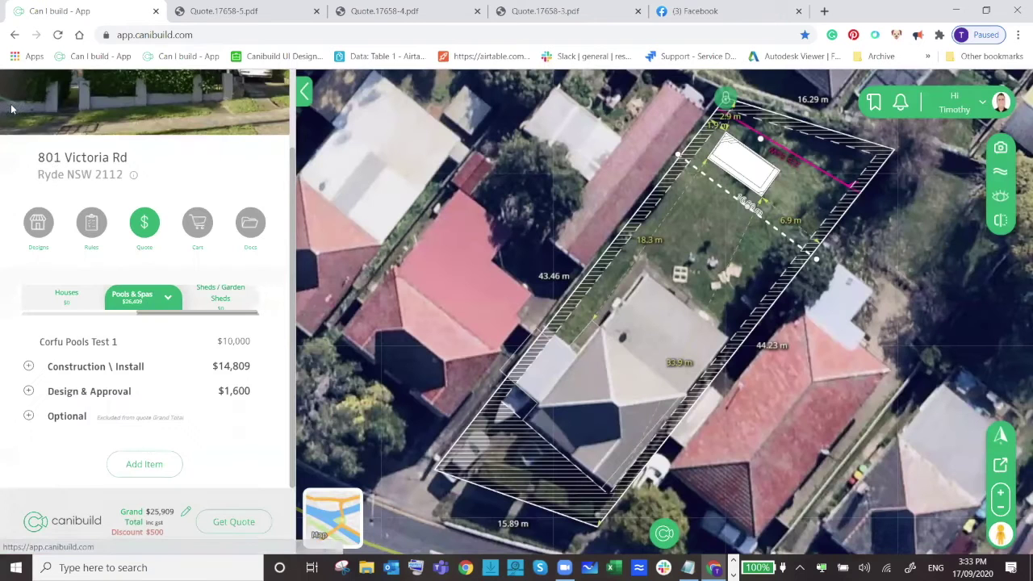
drag(736, 429, 548, 292)
right_click(675, 255)
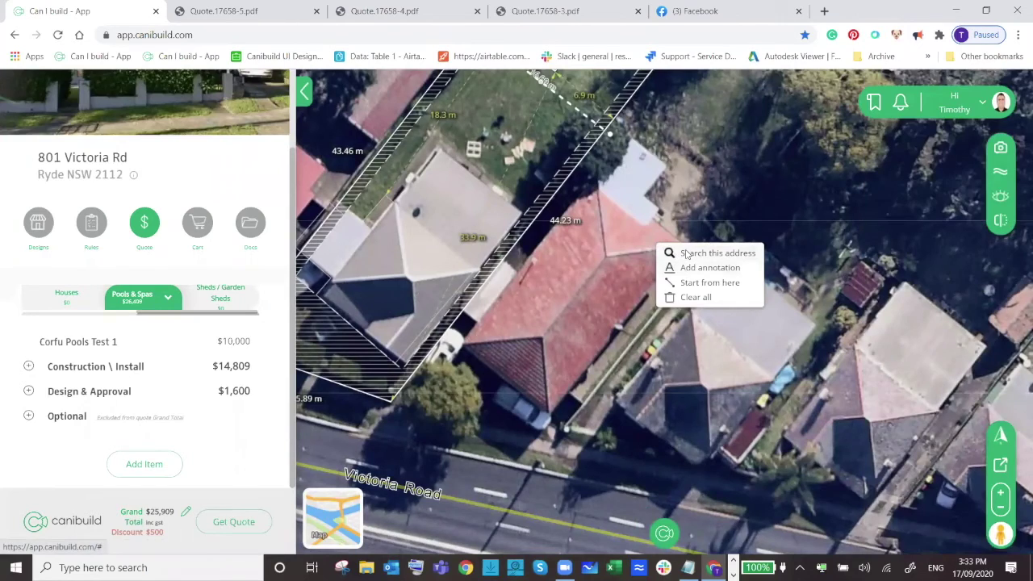
click(685, 252)
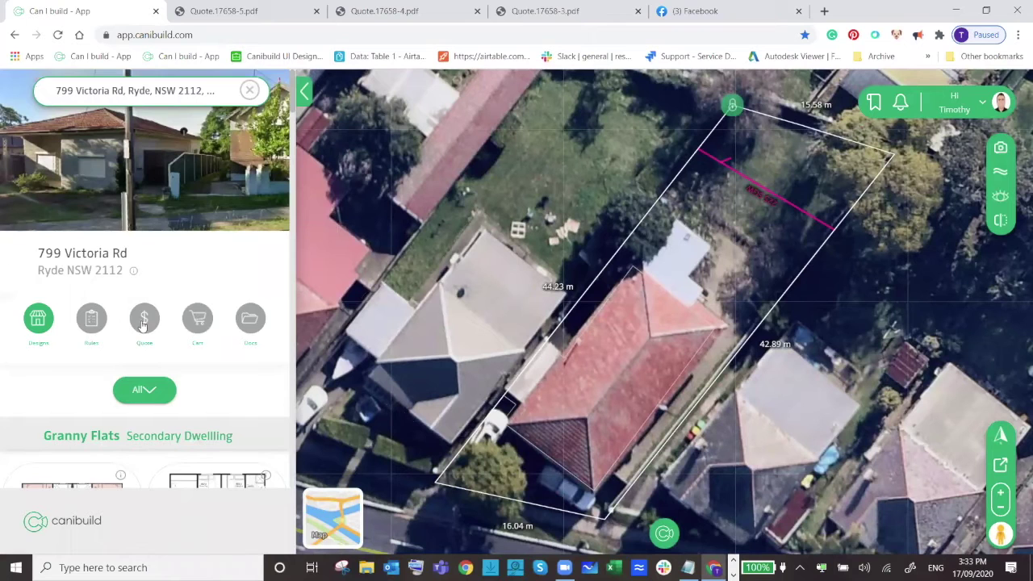
scroll(142, 324, down, 1)
Filter to single-storey houses and place the 4 Bed 2 Bath design, rotated to follow the lot.
click(145, 322)
mouse_move(156, 409)
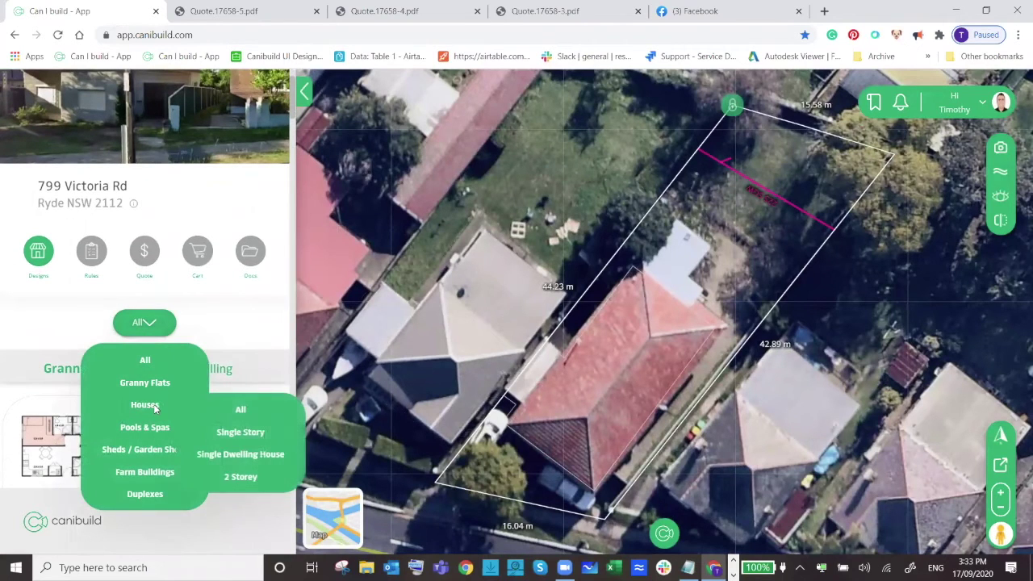
scroll(177, 383, down, 2)
click(234, 315)
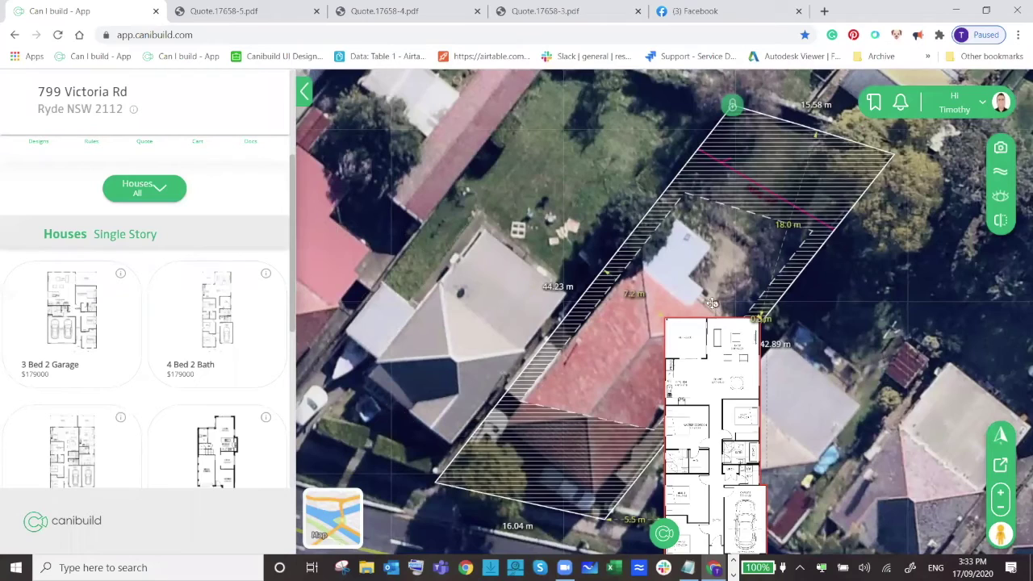
drag(716, 304, 804, 345)
Move the floor plan toward the rear boundary, square it up, and show its $179,000 quote.
drag(555, 452, 597, 318)
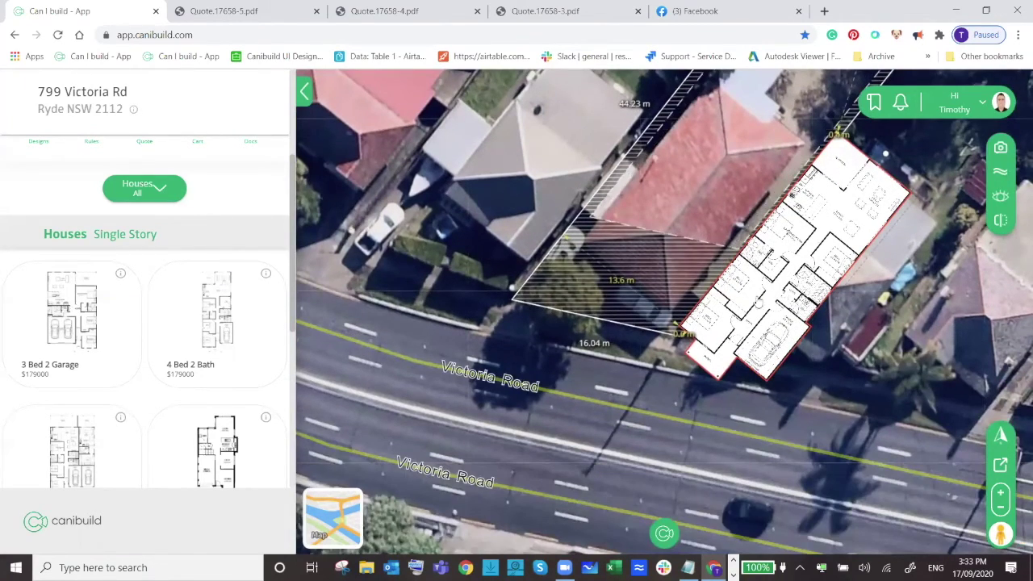
drag(615, 278, 598, 375)
drag(633, 344, 601, 223)
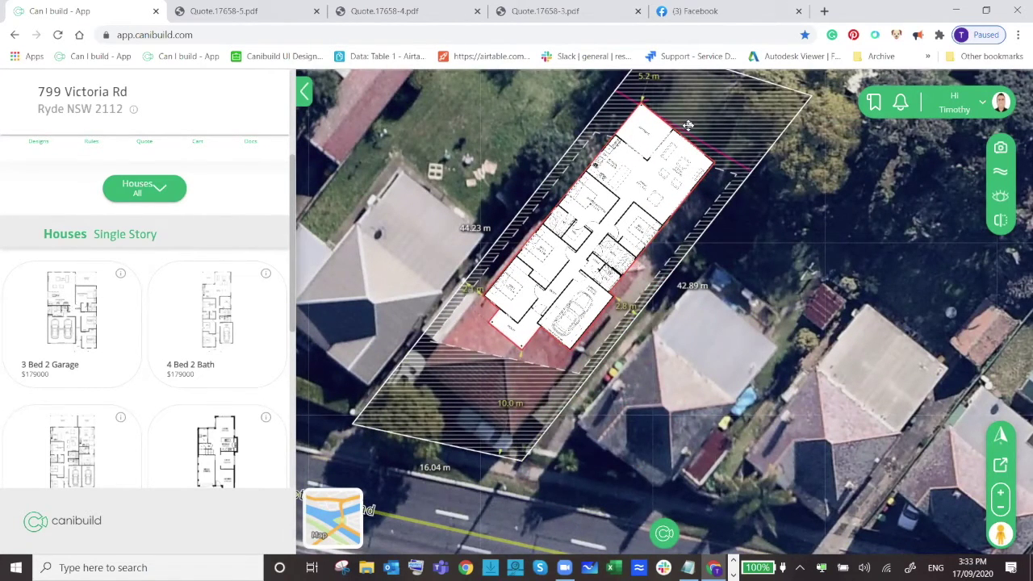
drag(688, 125, 683, 121)
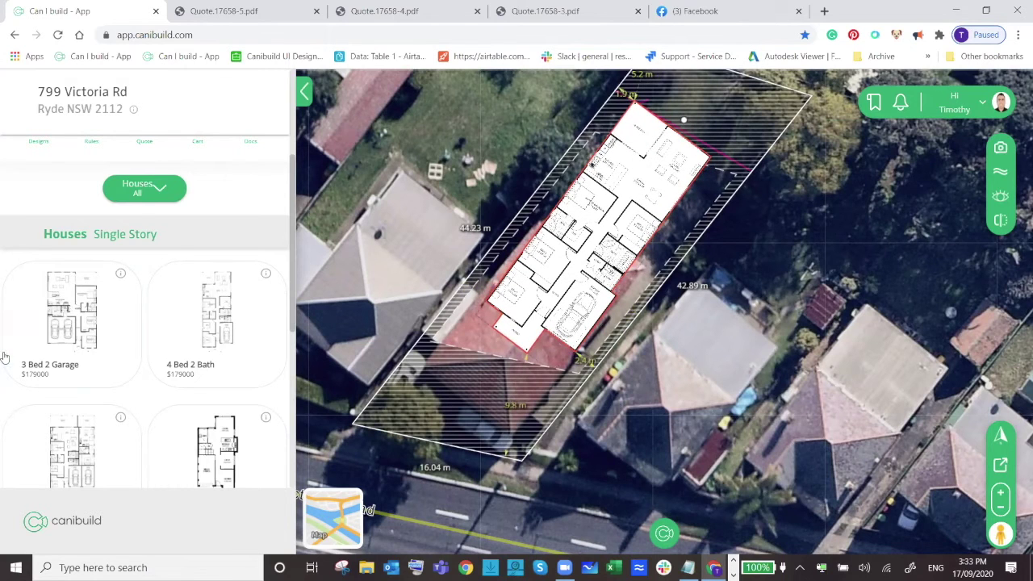
scroll(35, 372, up, 2)
click(148, 320)
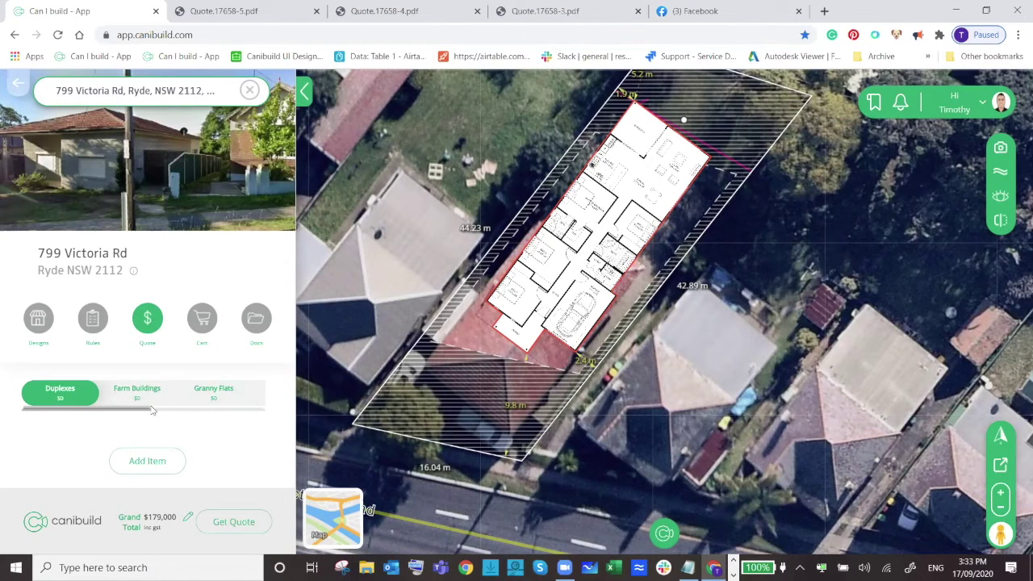
Apply the Akuna Estate template to the Houses section of the quote.
drag(110, 409, 169, 410)
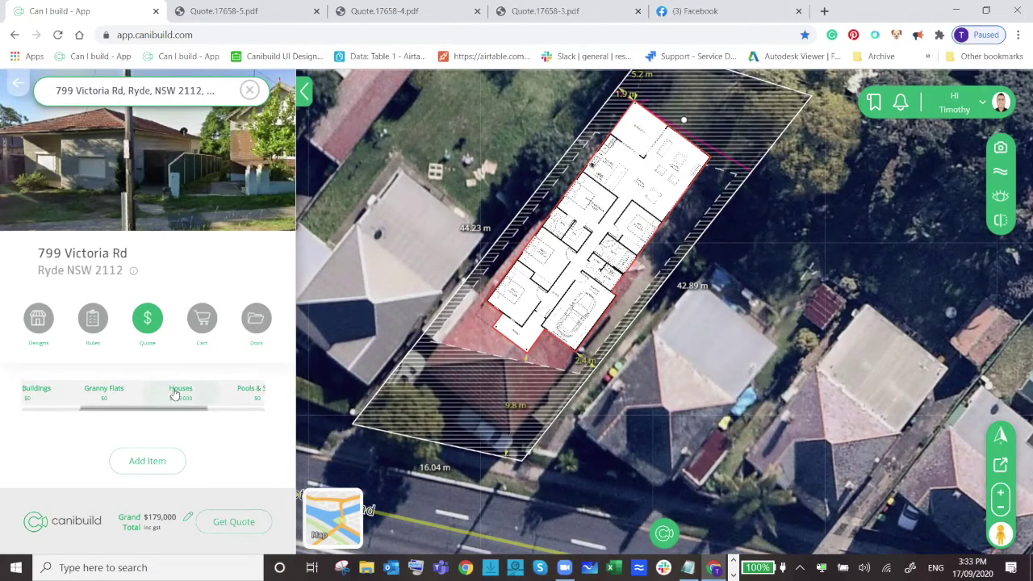
click(171, 393)
click(205, 394)
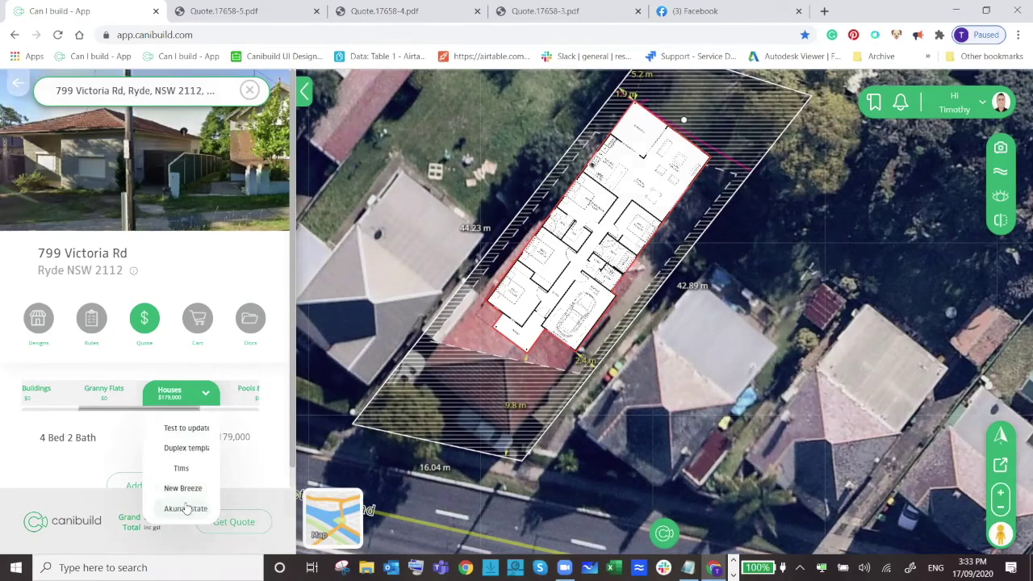
click(185, 509)
click(551, 389)
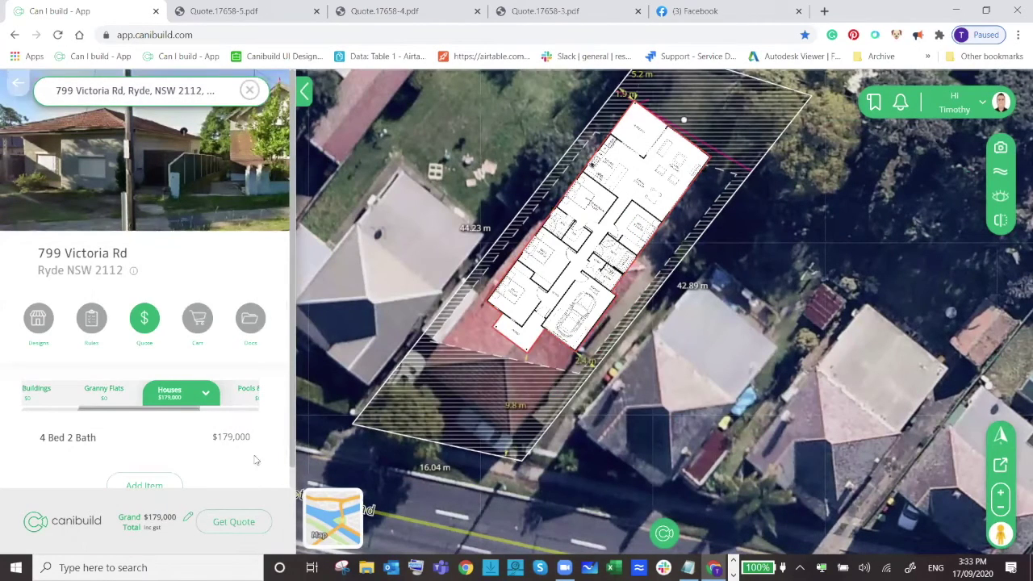
Replace it with the Test to update template, raising the total to $204,000.
scroll(246, 399, down, 1)
click(207, 372)
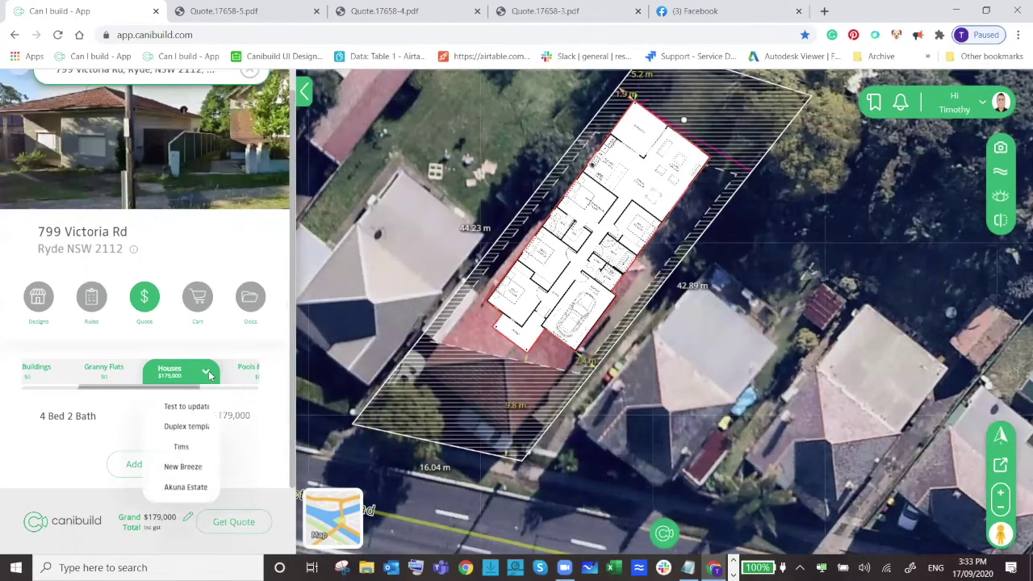
click(186, 406)
click(560, 388)
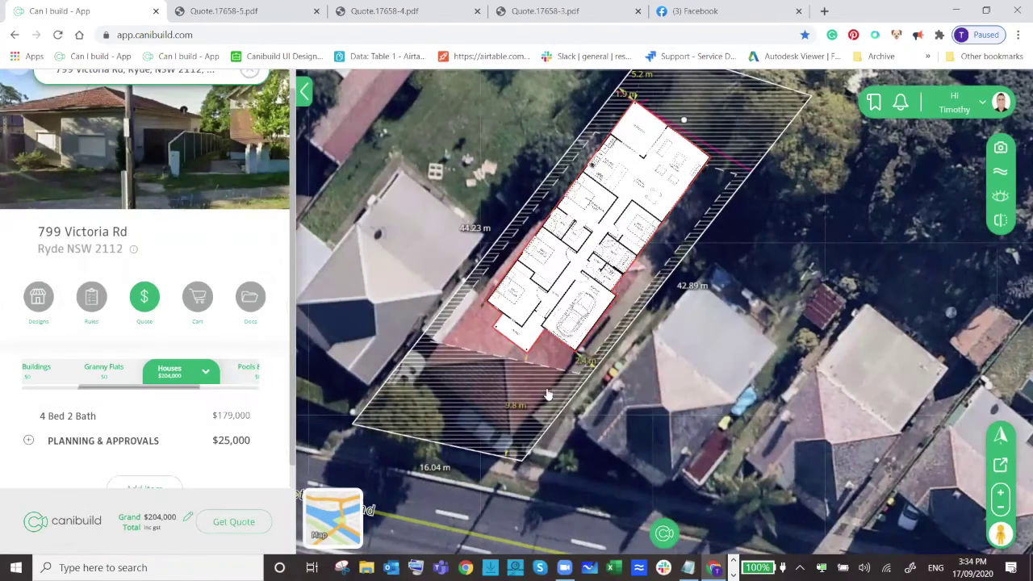
Expand Planning & Approvals and Preliminary Assessment to review the $25,000 BASIX Requirements item.
click(146, 441)
scroll(154, 432, down, 2)
click(145, 428)
scroll(147, 439, down, 1)
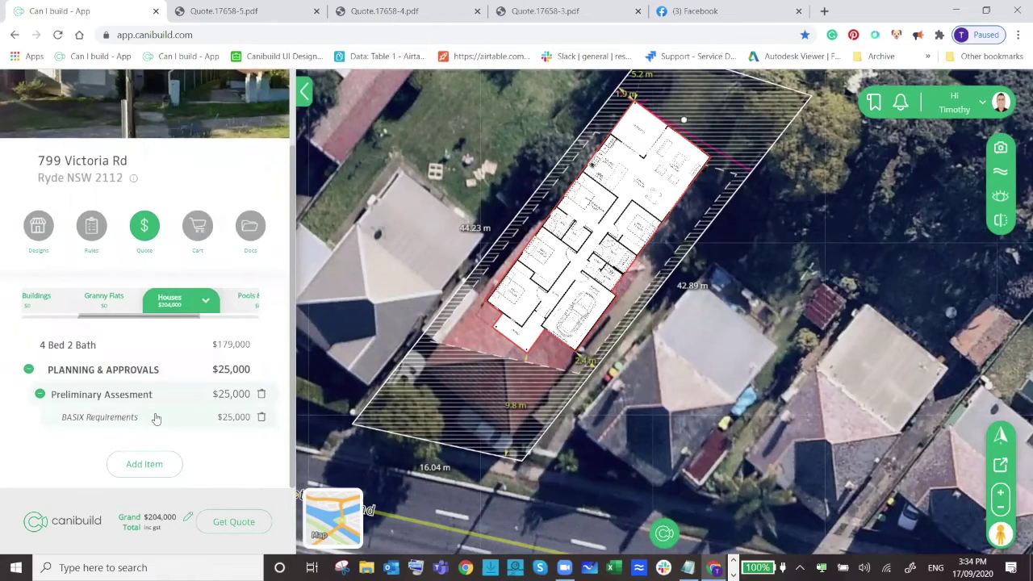
scroll(154, 417, up, 1)
scroll(157, 439, down, 1)
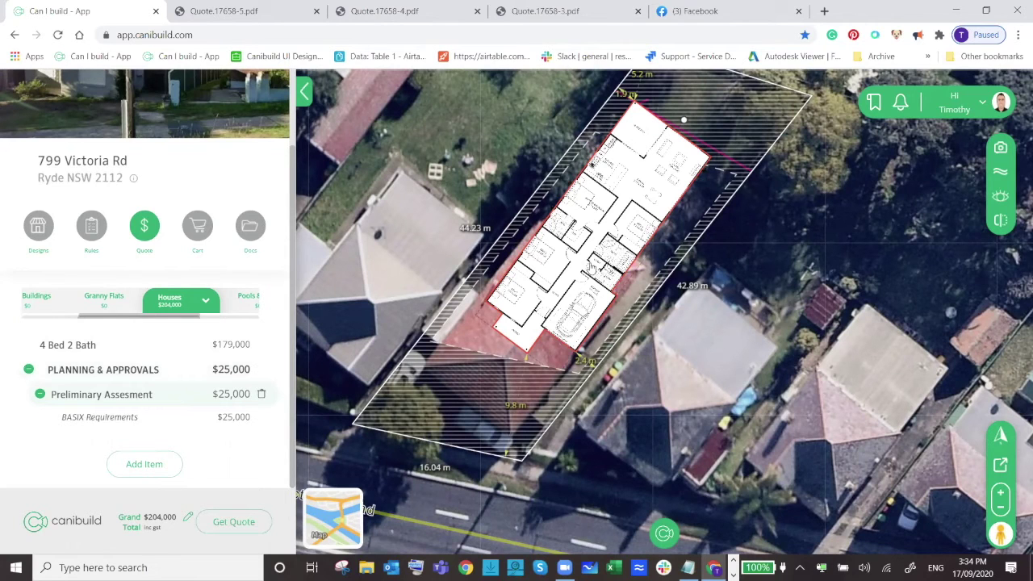
scroll(110, 286, up, 1)
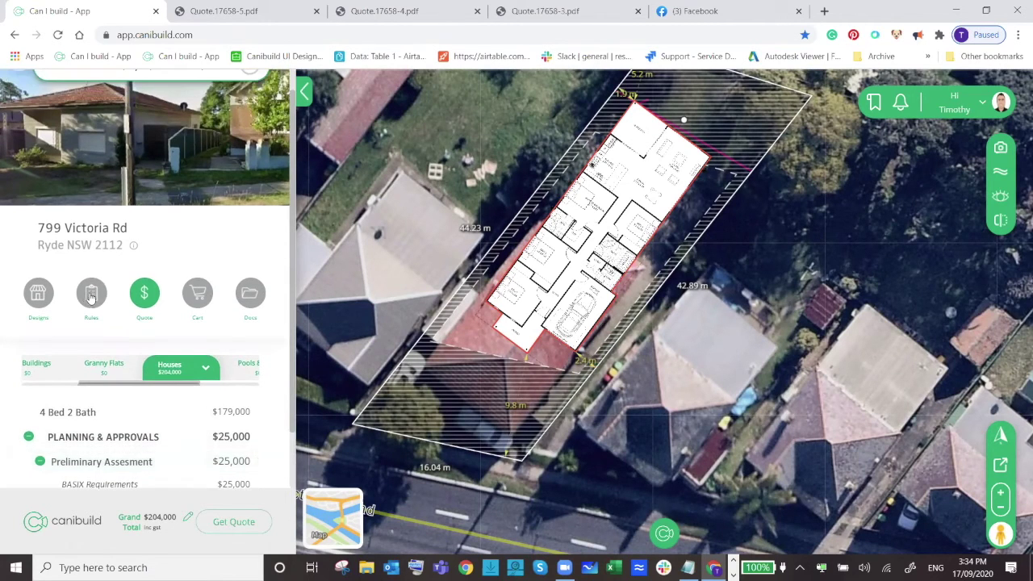
Scroll through the house's planning compliance rules, then return to its quote.
click(91, 292)
scroll(121, 323, down, 5)
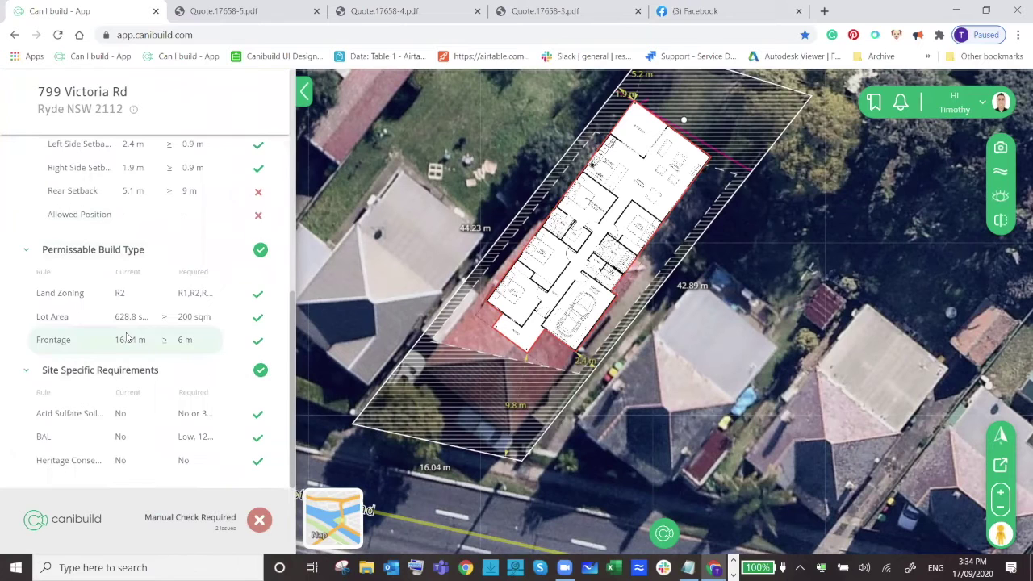
scroll(129, 338, up, 5)
scroll(156, 344, down, 4)
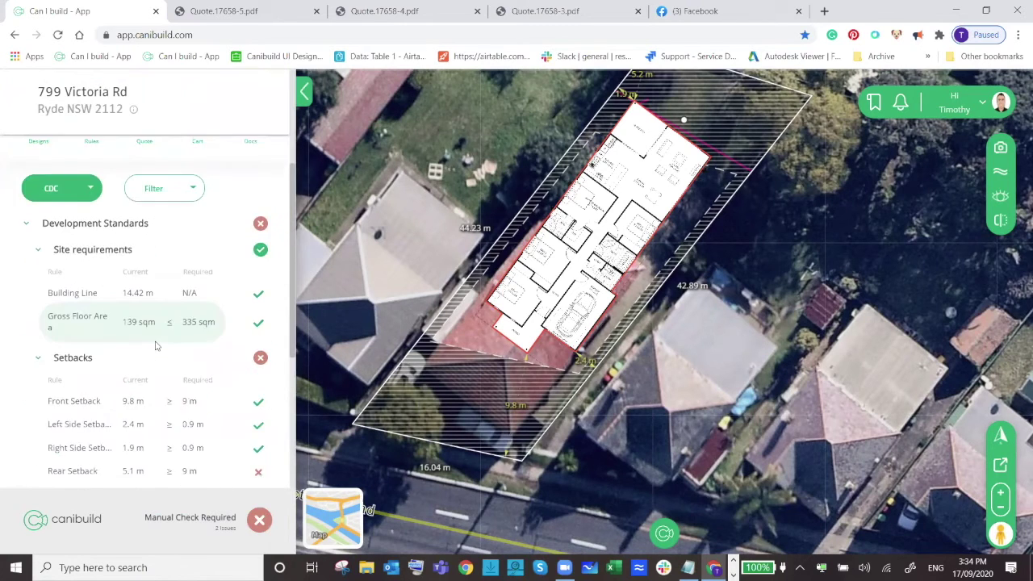
scroll(169, 341, up, 4)
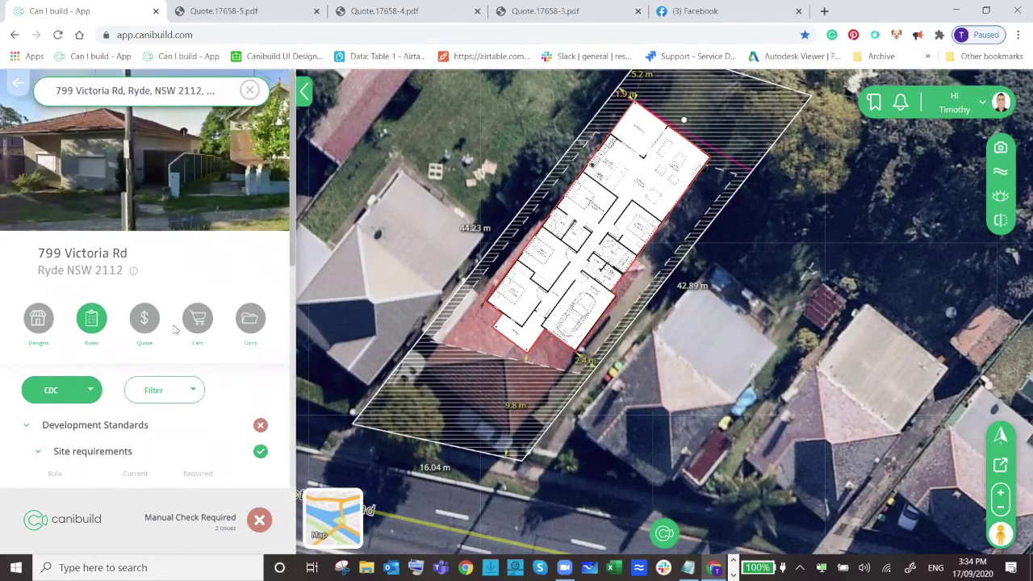
click(147, 317)
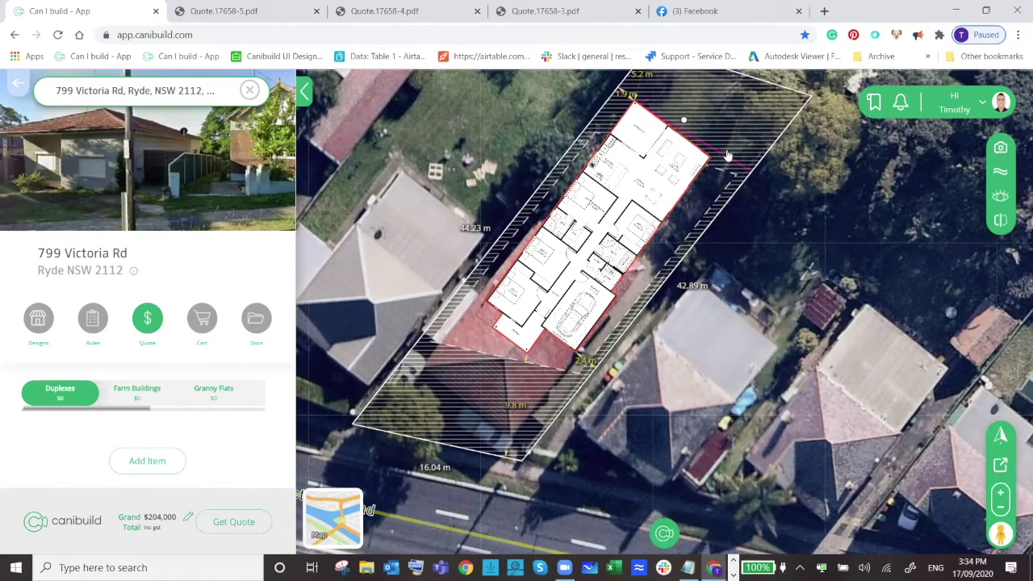
Go to Admin via the account menu to show the Company Settings profile.
scroll(572, 142, up, 3)
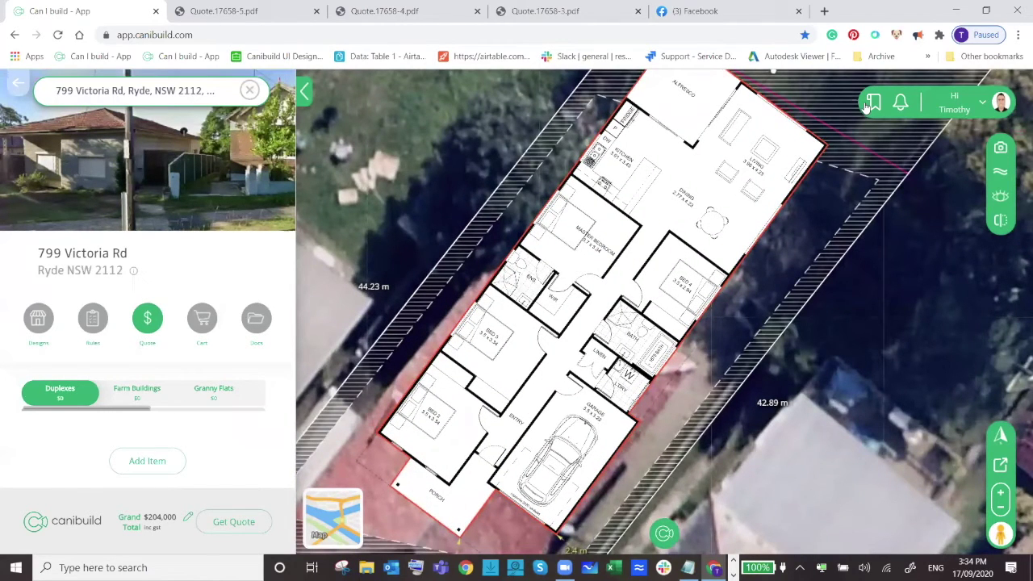
click(968, 103)
click(960, 159)
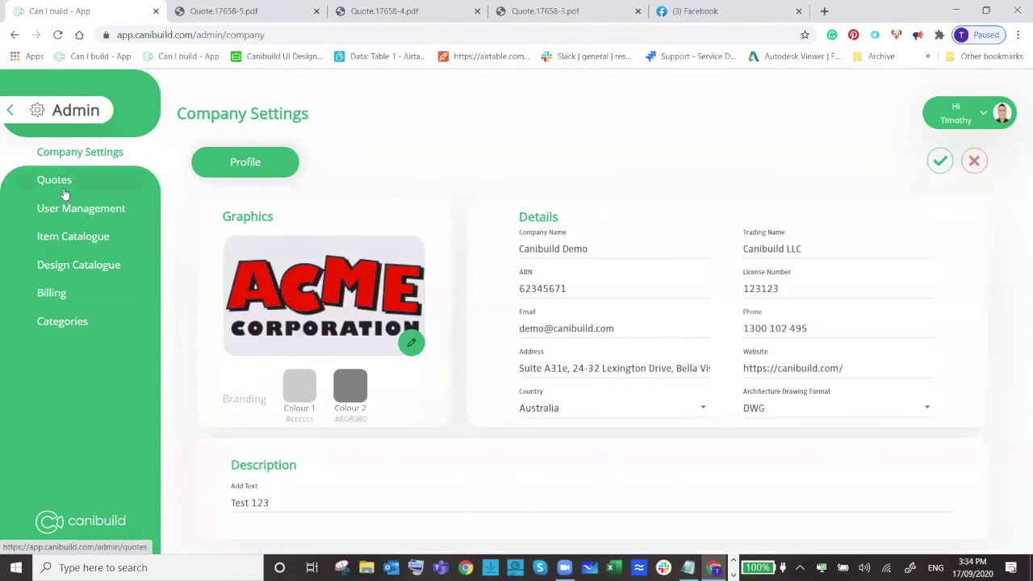
Open admin Quotes, view Templates, then the Settings tab with display options, 30-day validity and notes.
click(64, 188)
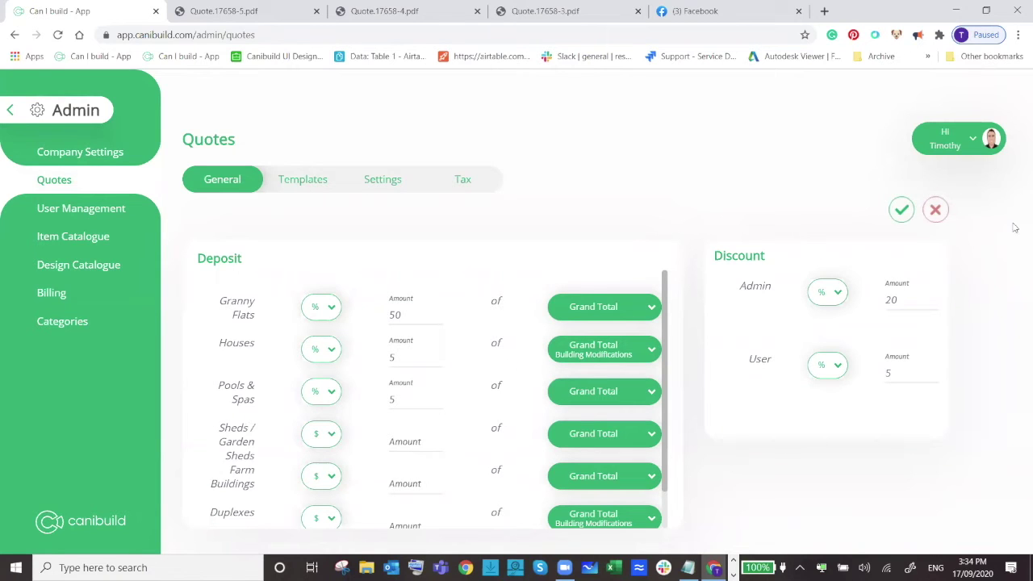
click(302, 184)
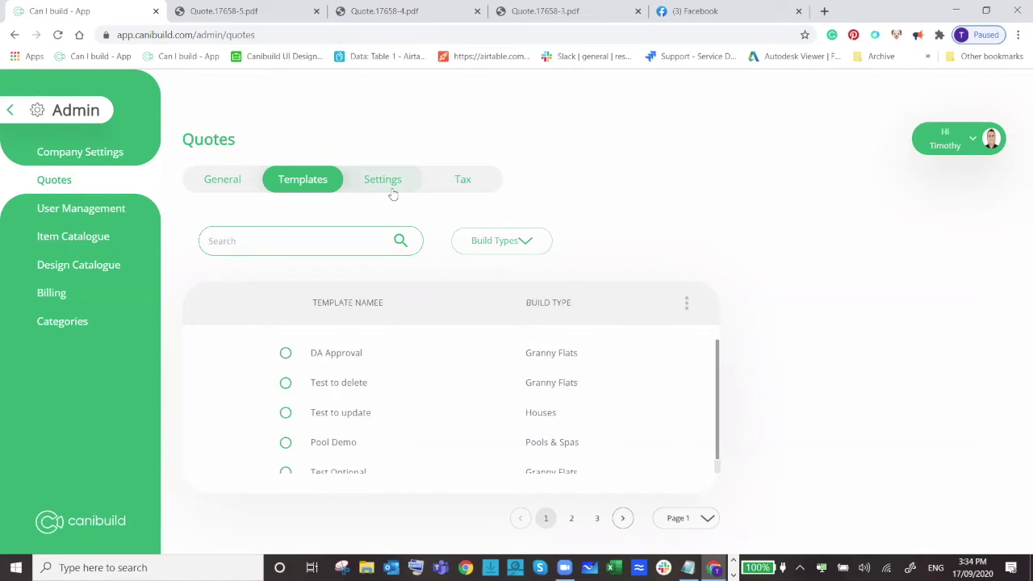
click(393, 194)
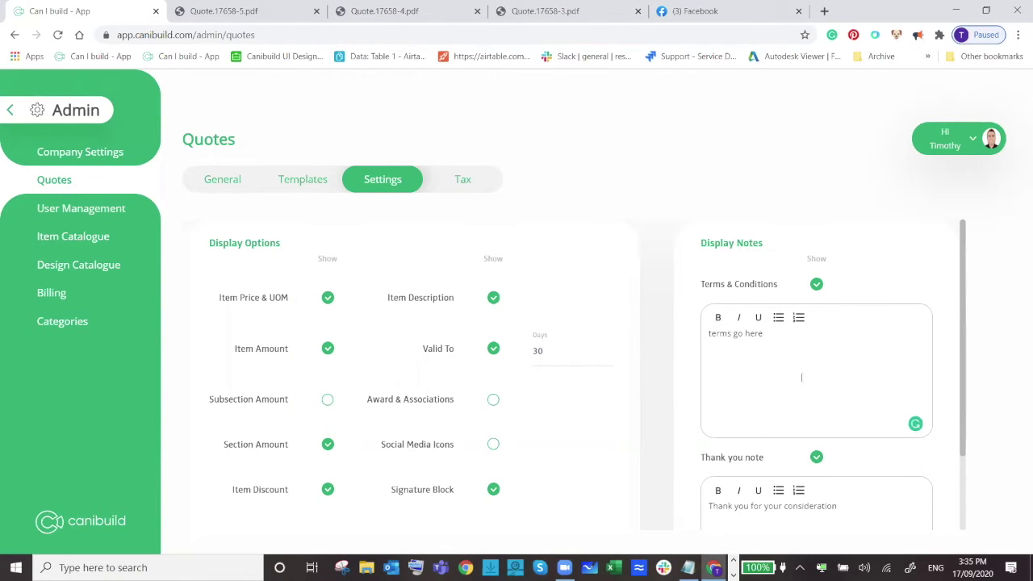
Uncheck Show for Item Description and Item Price & UOM in the quote settings.
scroll(906, 454, down, 2)
scroll(835, 444, up, 2)
scroll(836, 444, down, 3)
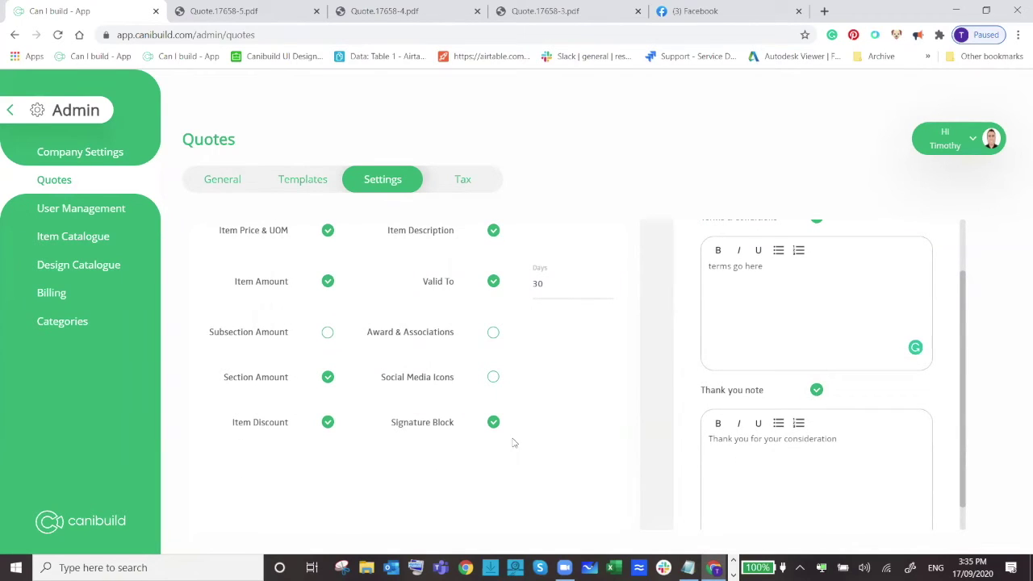
scroll(575, 407, up, 2)
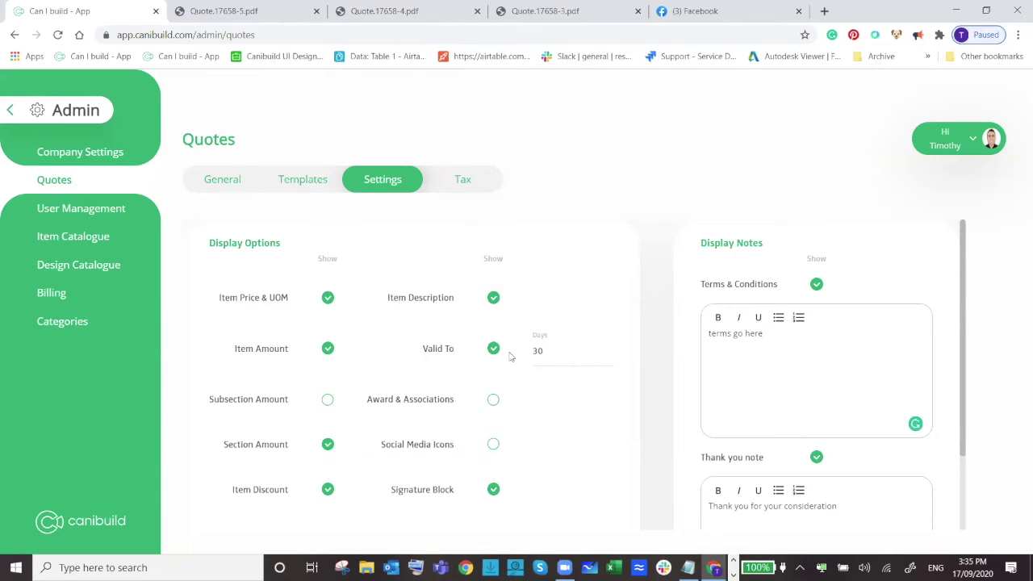
scroll(528, 352, down, 1)
scroll(528, 352, up, 1)
click(495, 299)
click(327, 298)
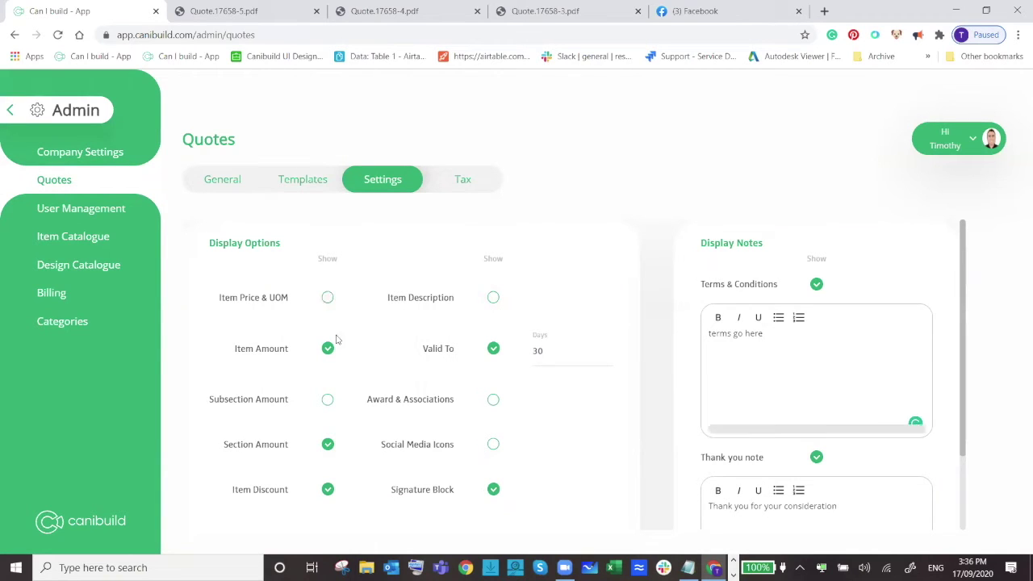
scroll(523, 276, down, 1)
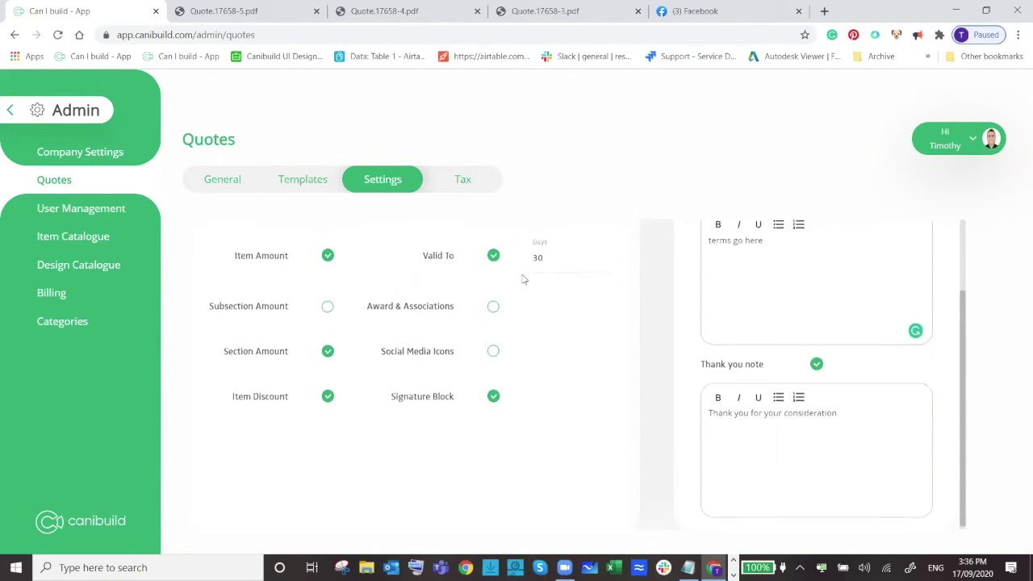
scroll(963, 365, up, 1)
scroll(963, 364, up, 1)
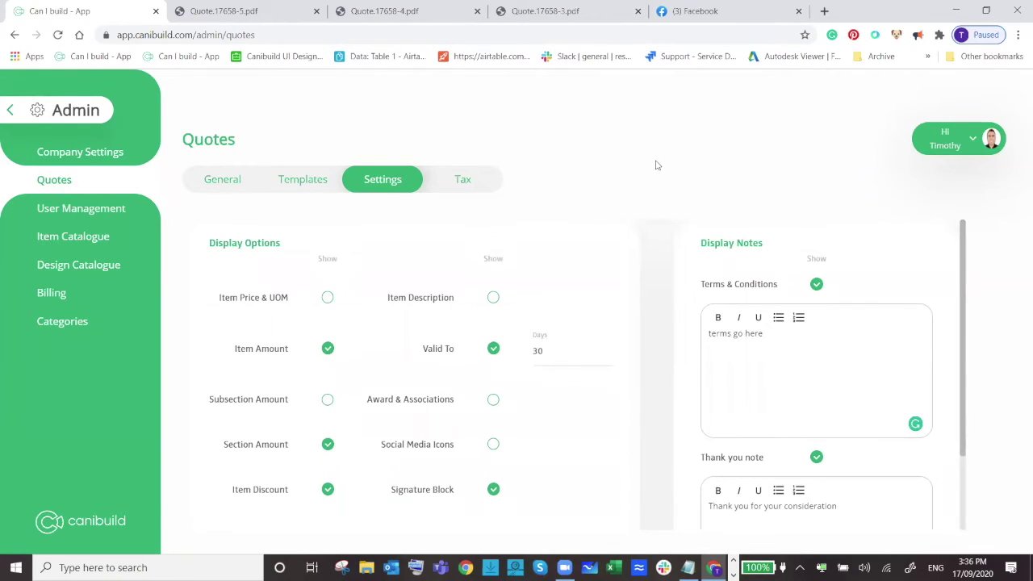
click(442, 178)
Return to the quote display Settings tab.
click(376, 179)
click(11, 111)
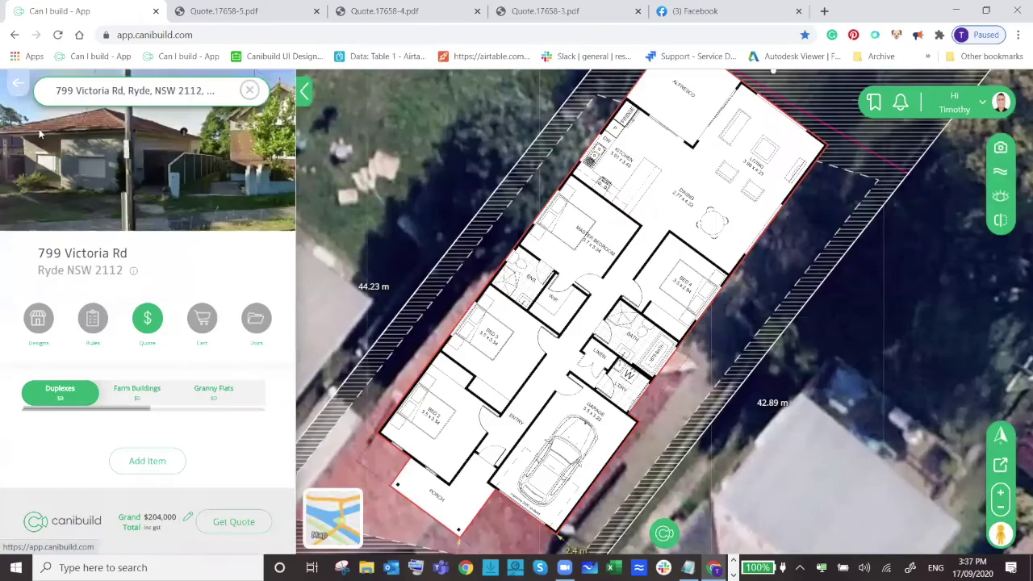
scroll(675, 364, down, 2)
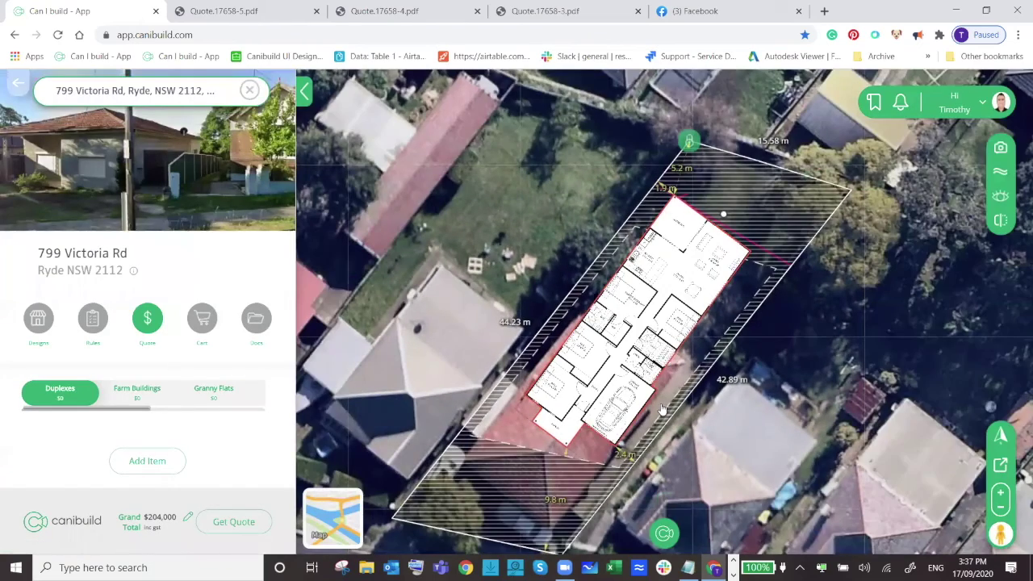
drag(720, 420, 736, 341)
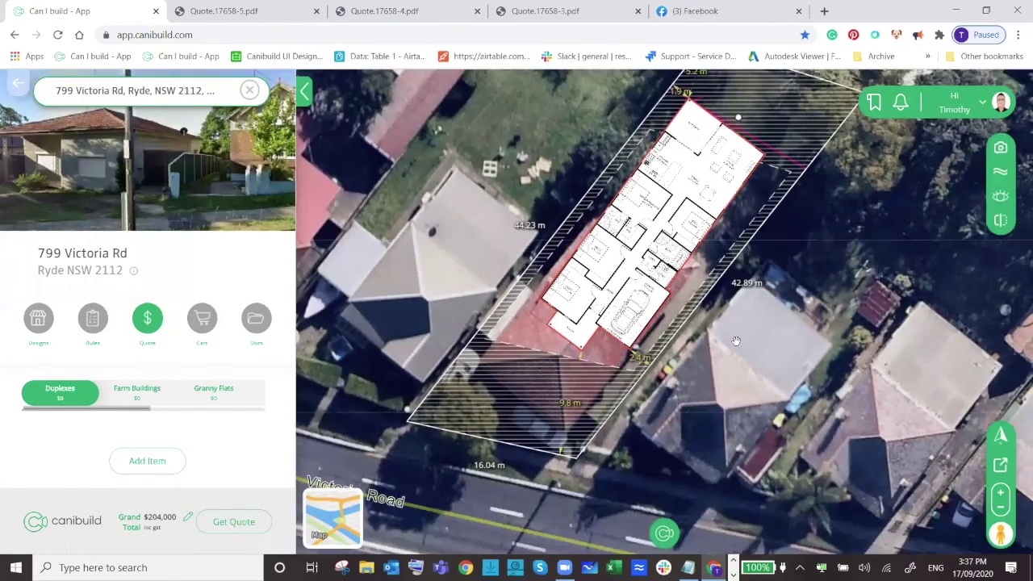
scroll(736, 340, down, 2)
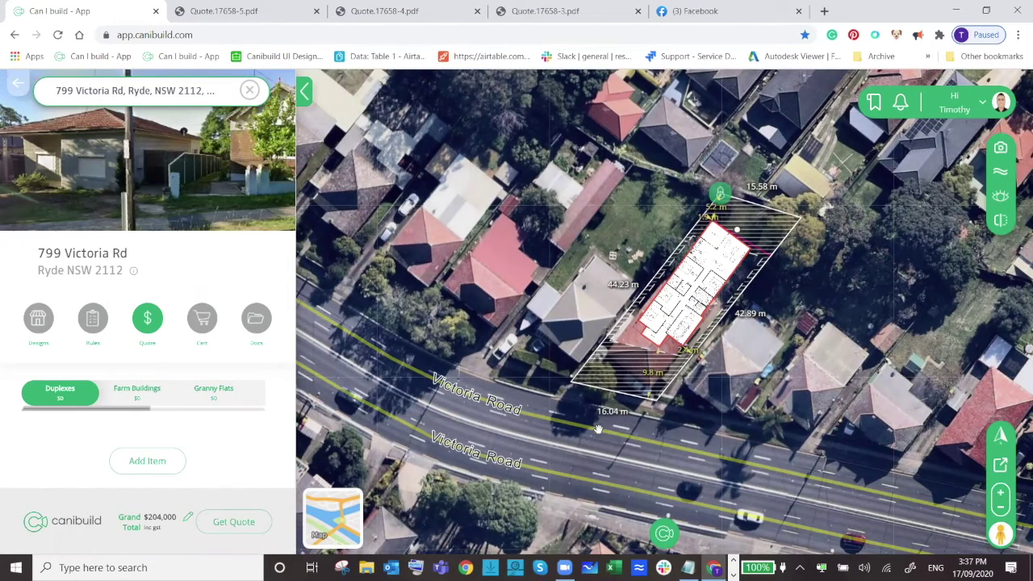
scroll(591, 427, up, 2)
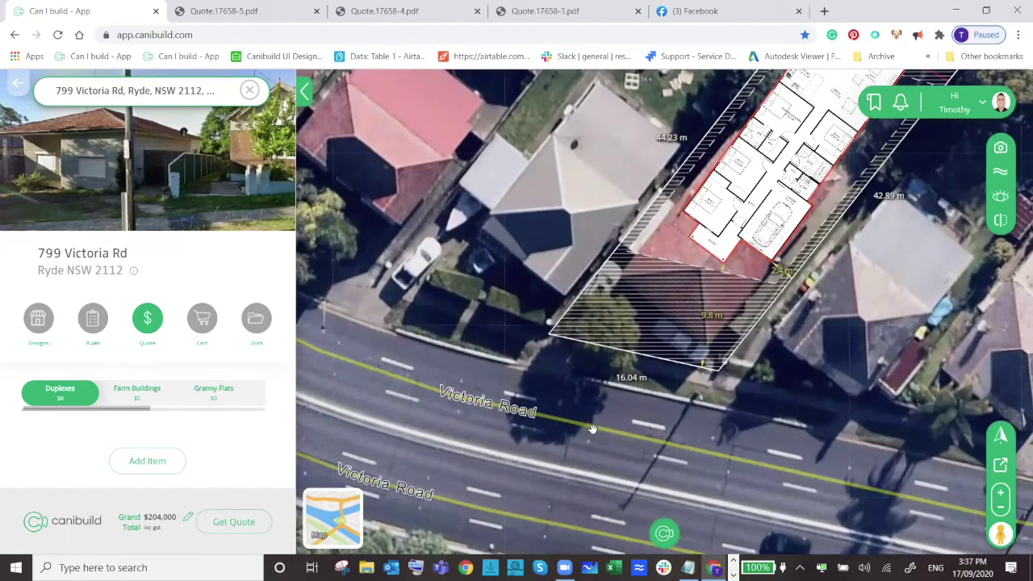
scroll(834, 344, up, 2)
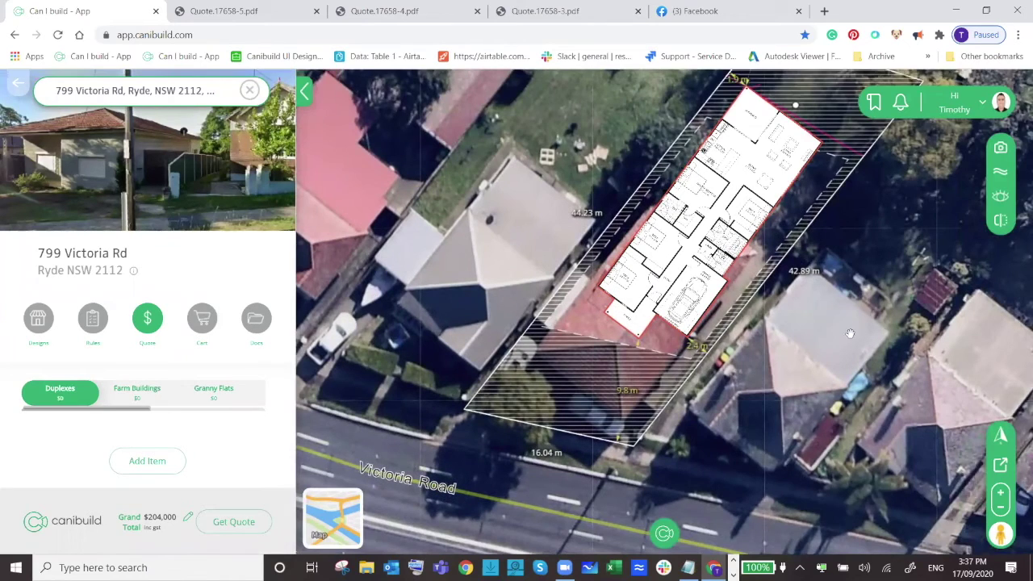
drag(848, 334, 797, 386)
drag(742, 156, 654, 142)
drag(666, 325, 629, 266)
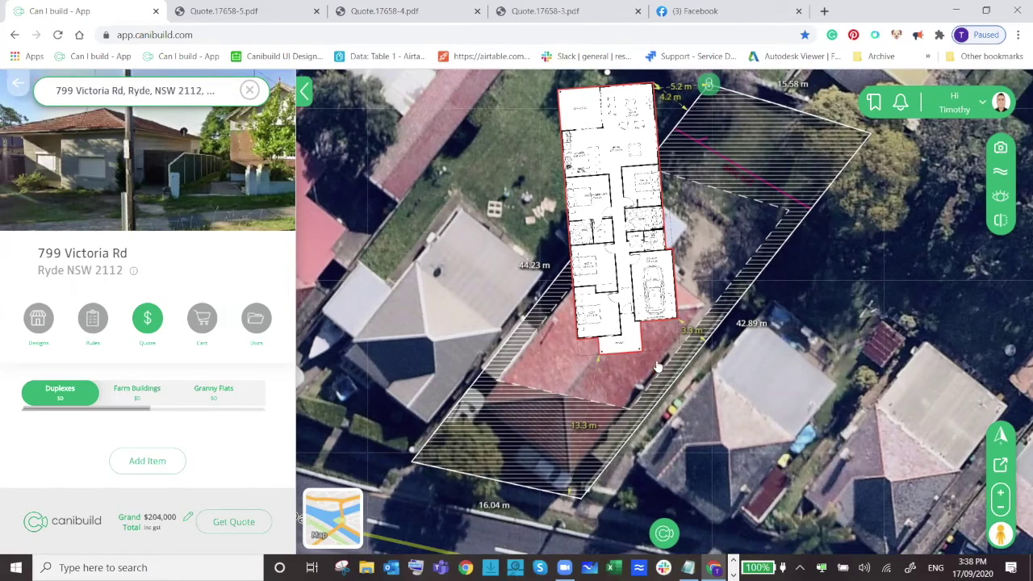
drag(609, 78, 722, 123)
drag(655, 213, 685, 261)
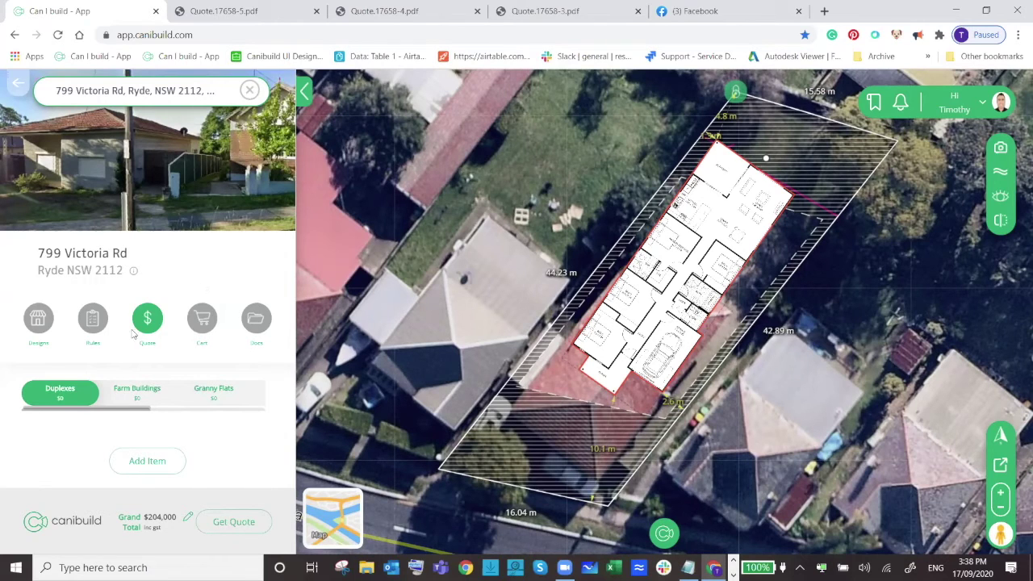
right_click(611, 163)
click(645, 172)
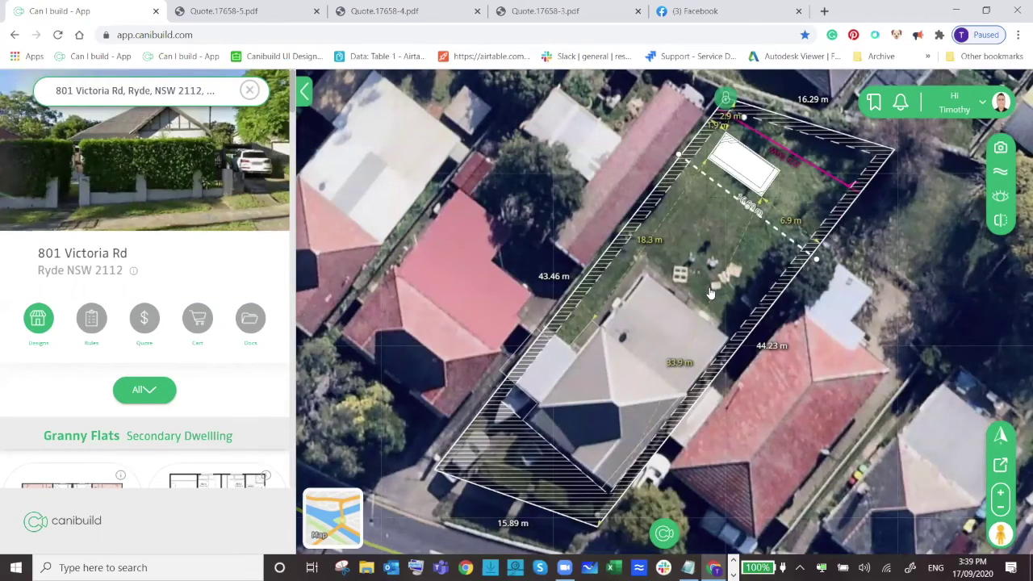
scroll(710, 295, down, 2)
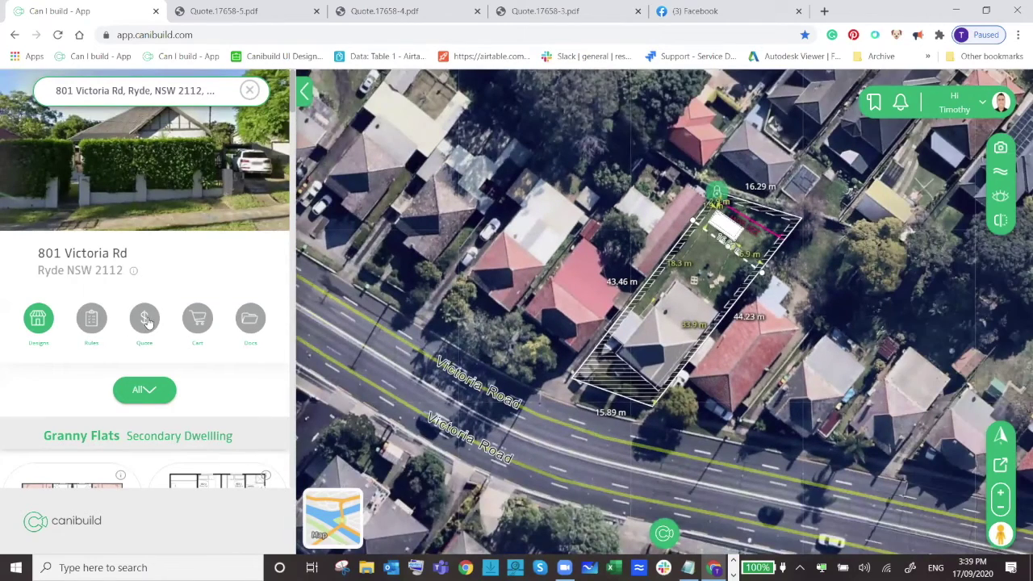
click(148, 320)
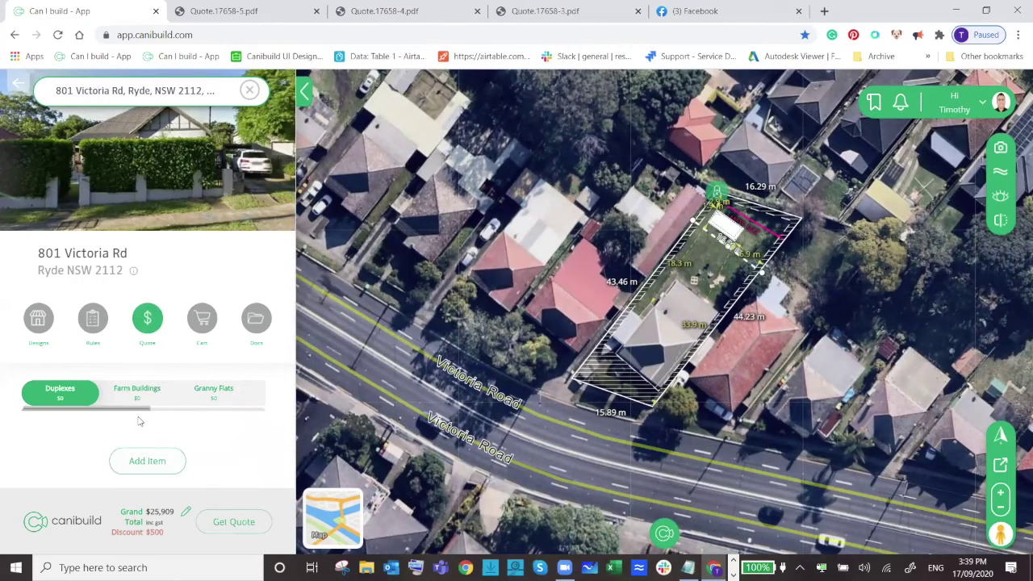
drag(150, 409, 222, 408)
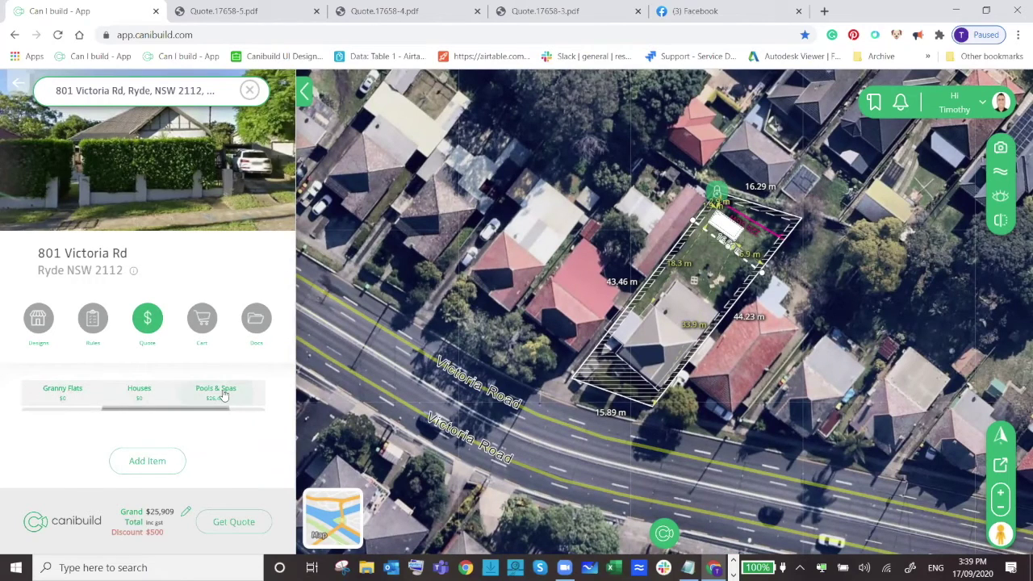
click(222, 392)
Generate the quote report and download it from Docs as Quote.17658-6.pdf.
click(224, 517)
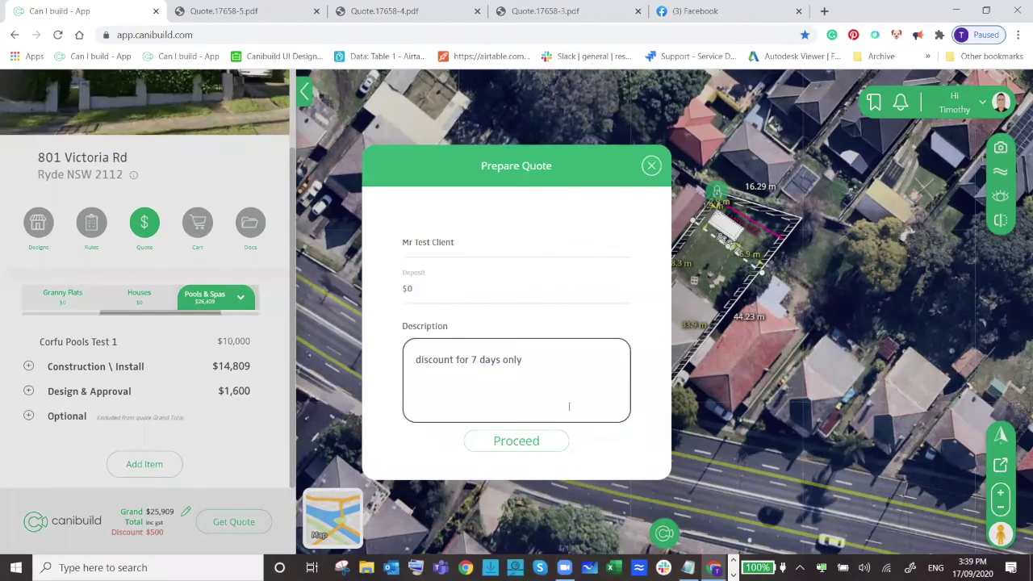
click(516, 445)
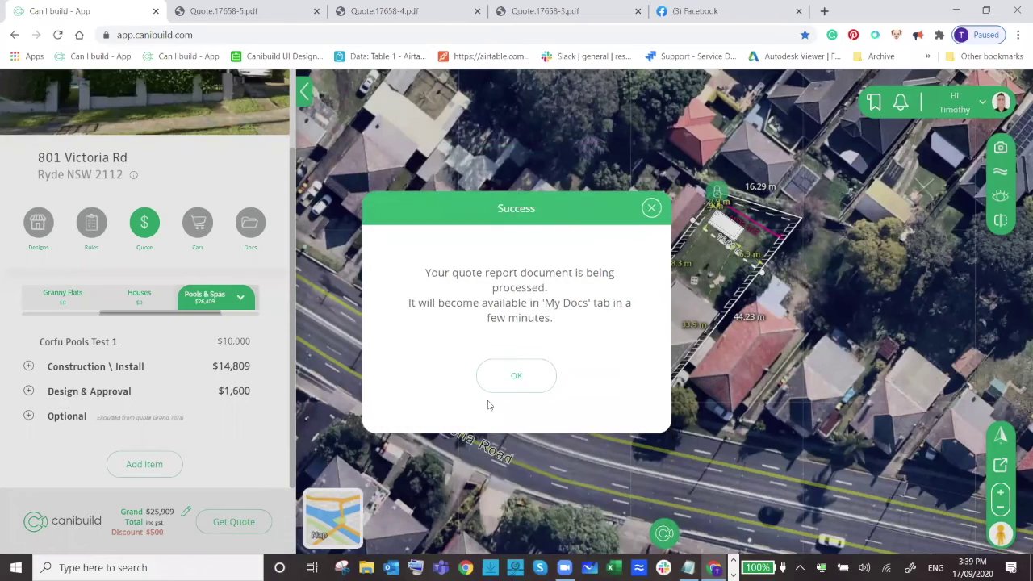
click(516, 375)
click(251, 222)
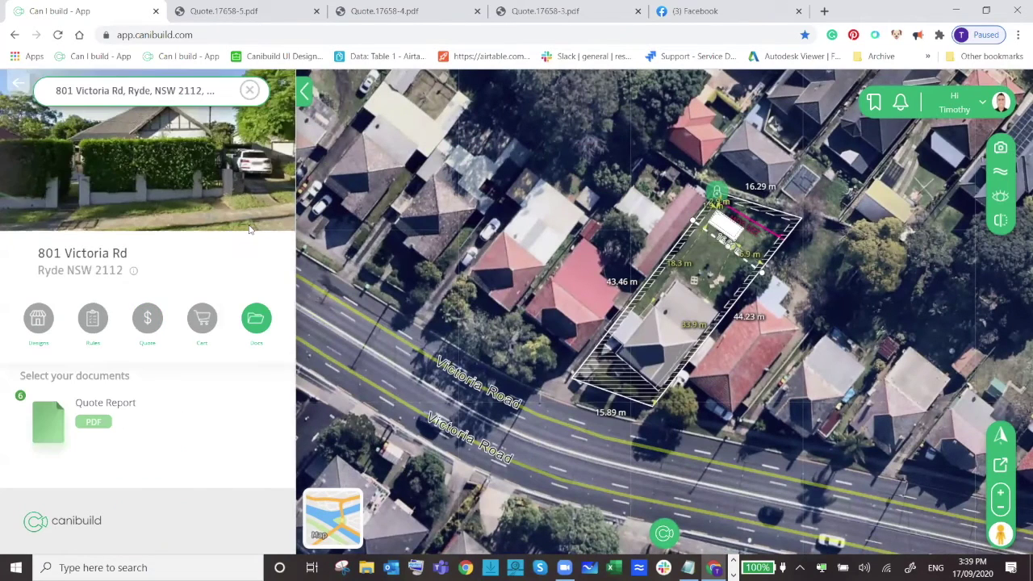
click(91, 433)
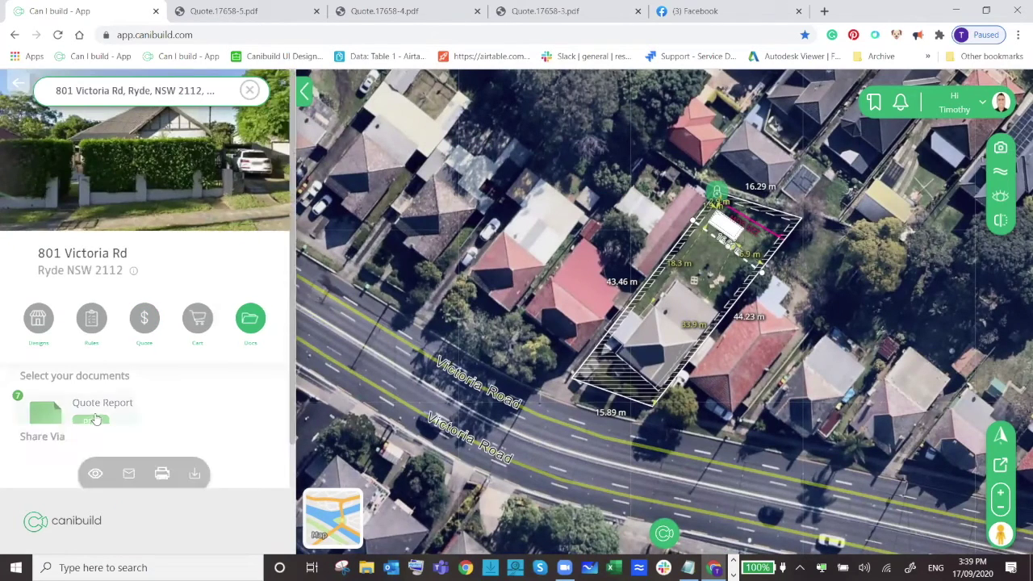
scroll(201, 358, down, 1)
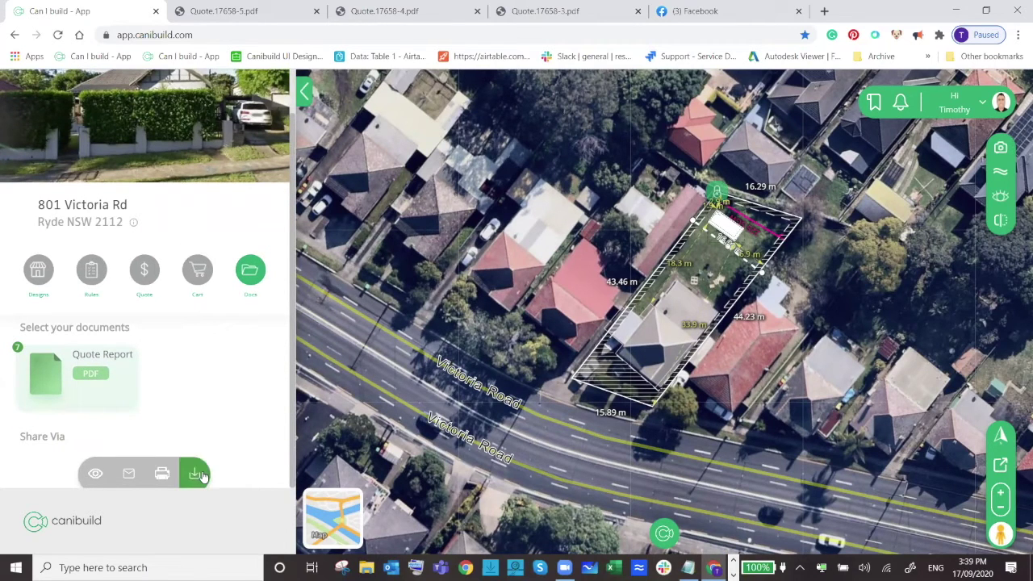
click(197, 474)
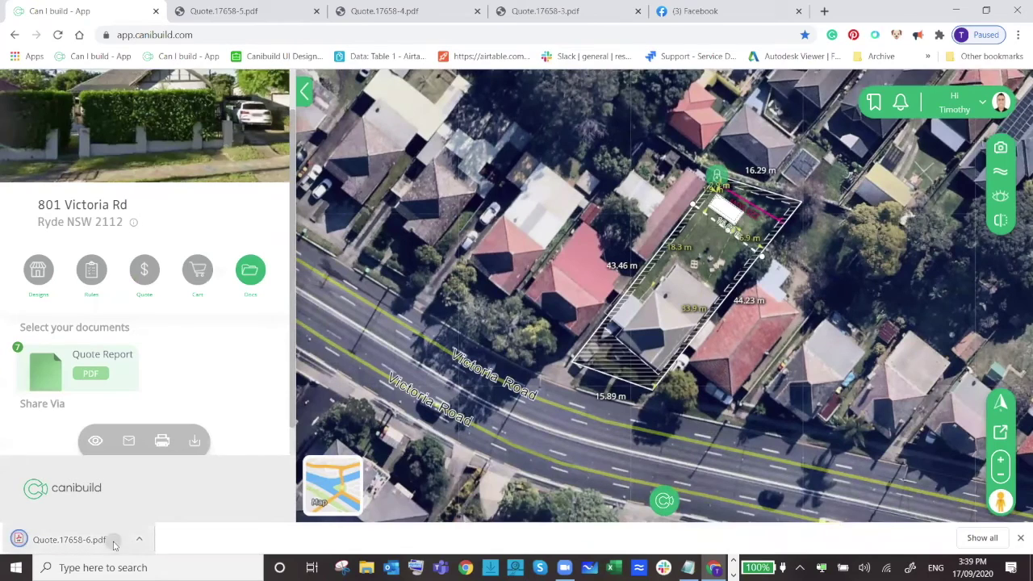
click(114, 545)
Scroll both pages of quote 17658-6, reviewing the pool items, $500 discount and $25,909 total, and select $10,000.00.
scroll(598, 246, down, 1)
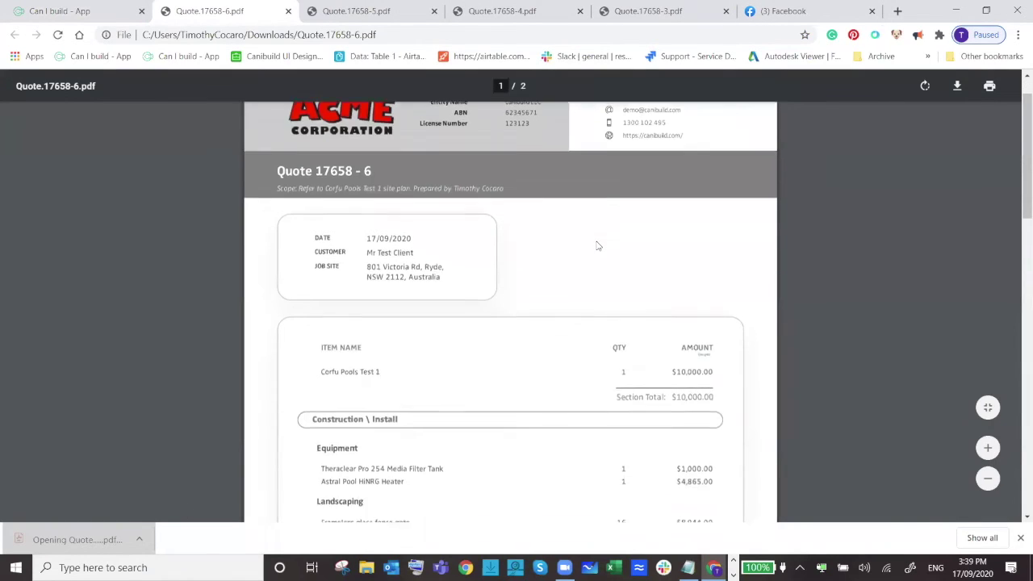
scroll(597, 246, down, 2)
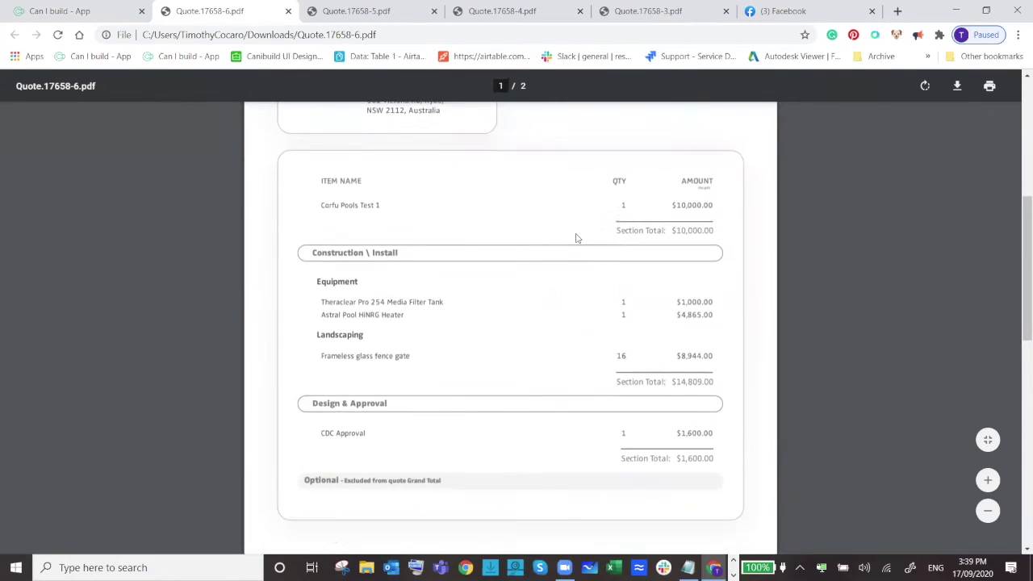
scroll(575, 238, down, 3)
scroll(573, 237, up, 3)
scroll(579, 242, down, 5)
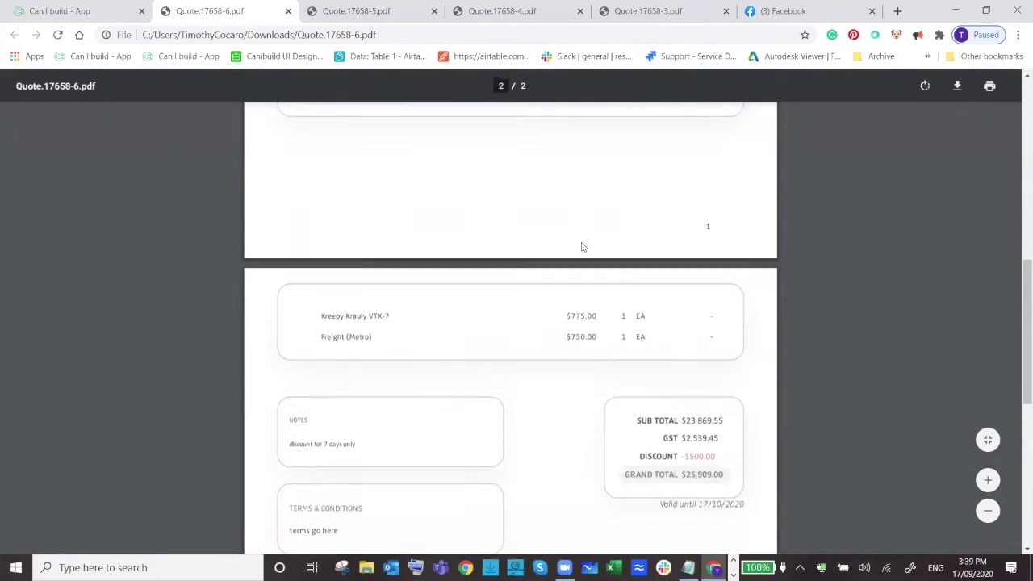
scroll(581, 246, down, 2)
scroll(645, 262, up, 3)
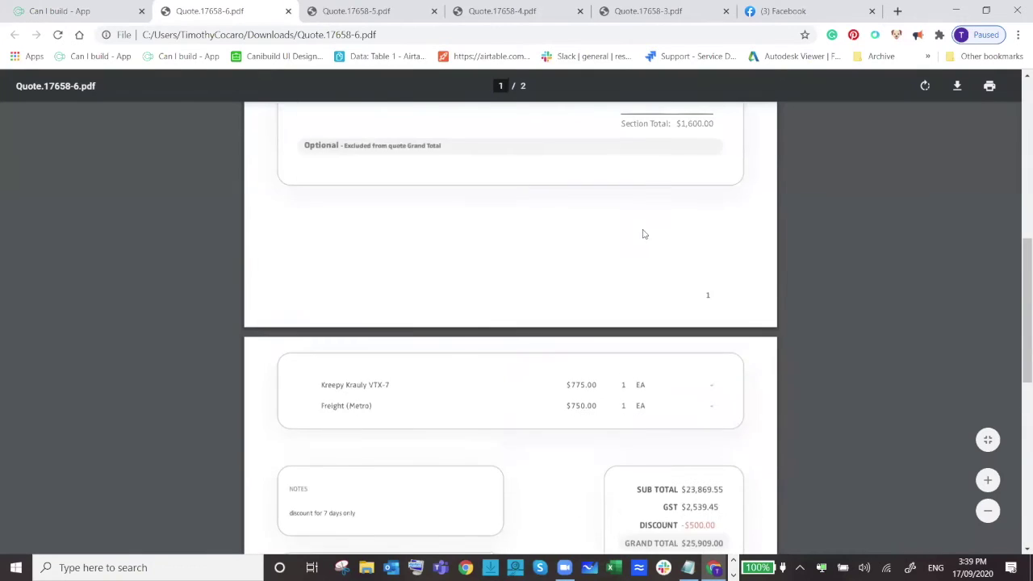
scroll(644, 234, up, 6)
scroll(394, 379, down, 3)
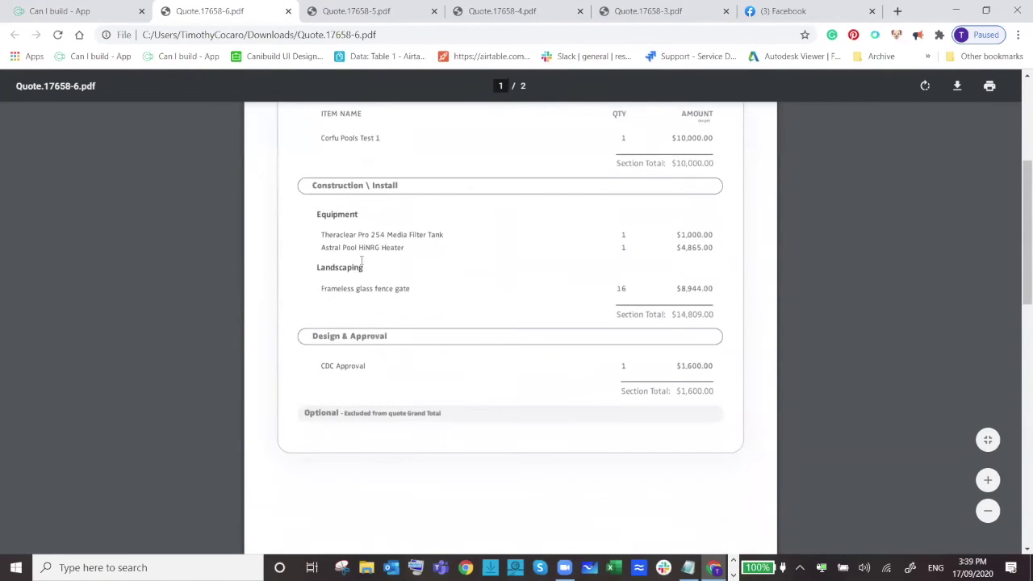
scroll(398, 365, down, 3)
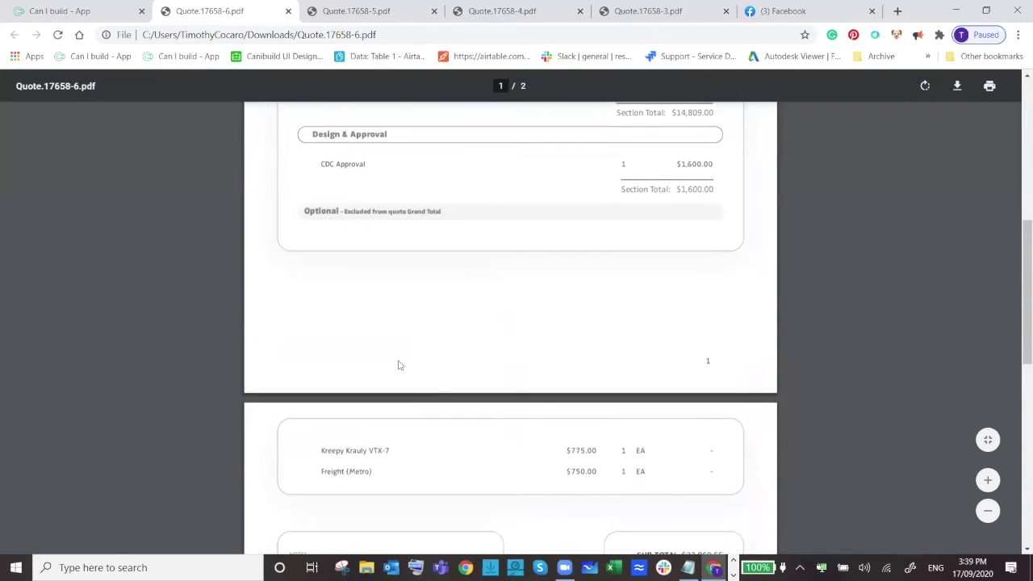
scroll(404, 363, down, 2)
scroll(536, 365, up, 4)
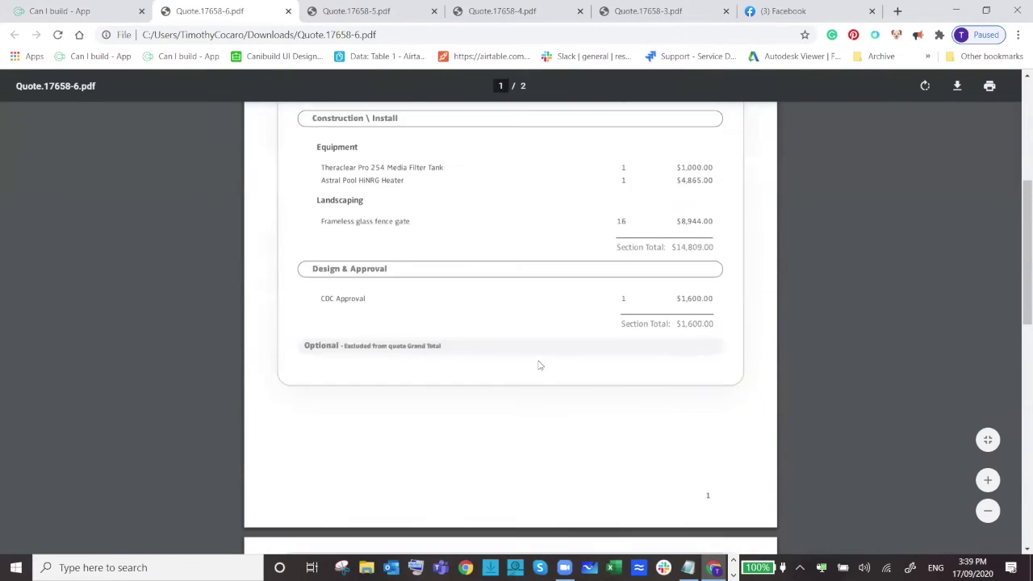
scroll(540, 365, up, 3)
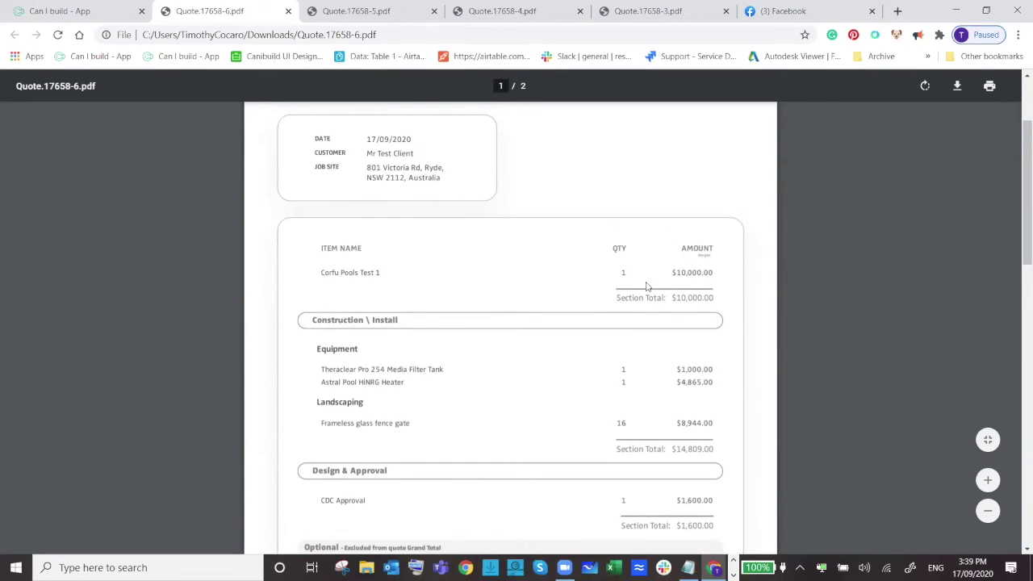
drag(672, 272, 702, 272)
scroll(489, 260, up, 2)
click(64, 8)
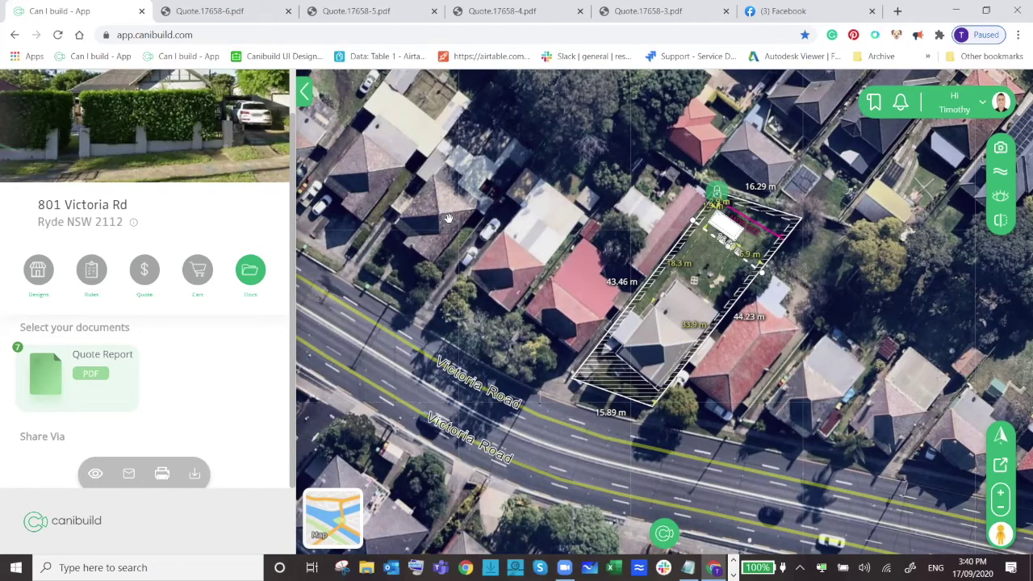
drag(131, 272, 147, 275)
click(145, 276)
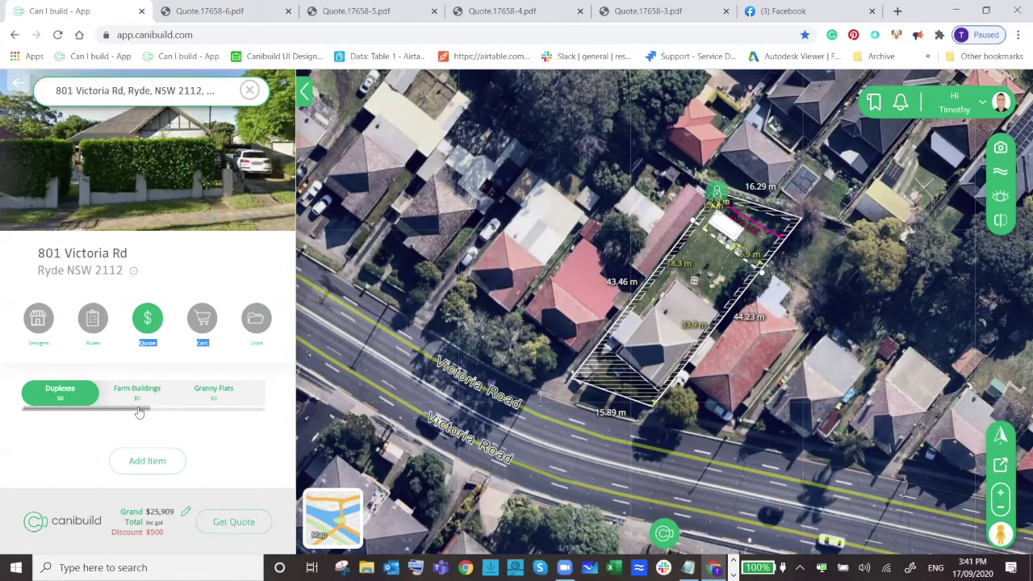
Add a Site Plan from the cart's Architectural services list.
drag(138, 411, 201, 411)
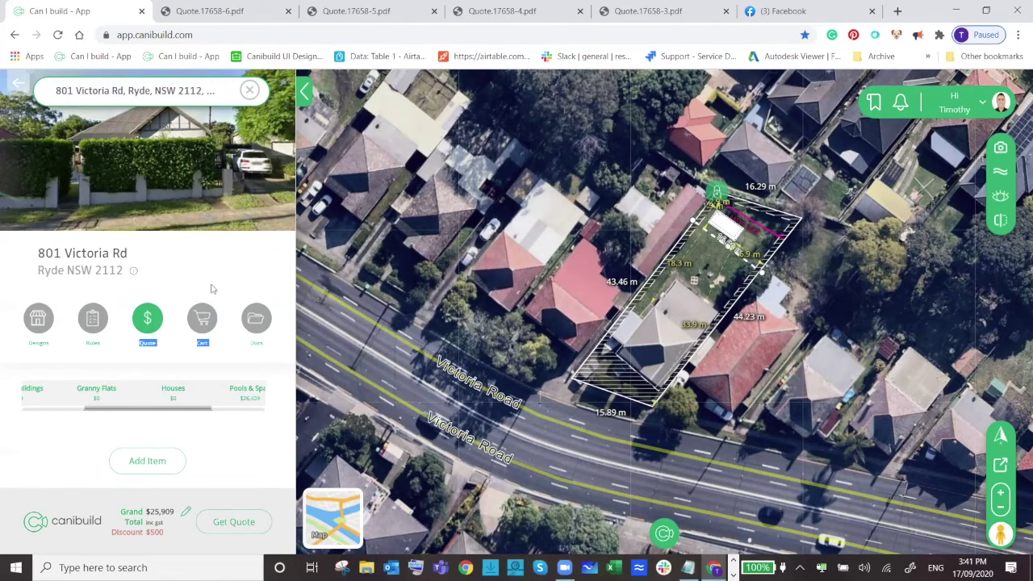
click(202, 318)
scroll(208, 301, down, 1)
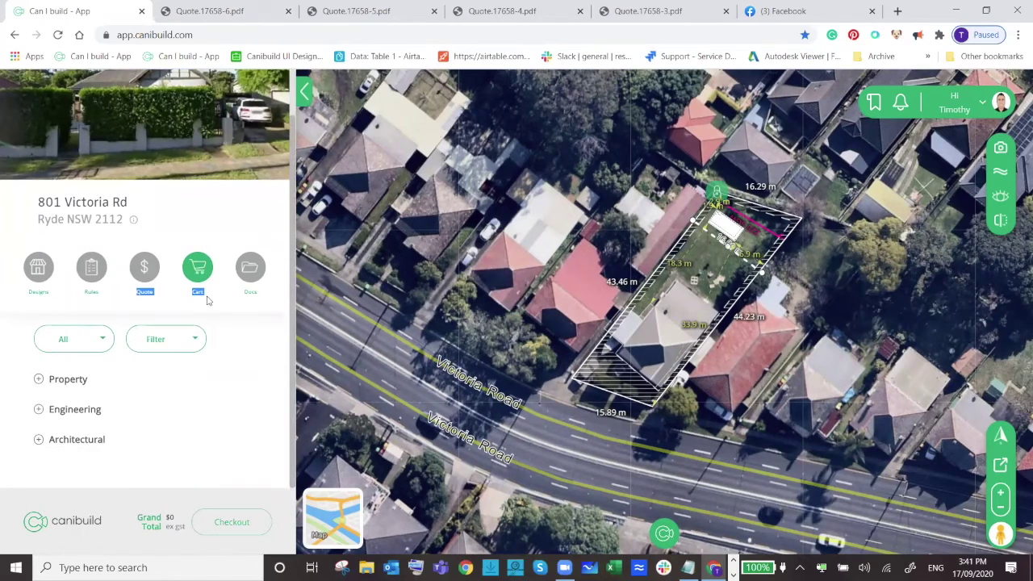
click(81, 439)
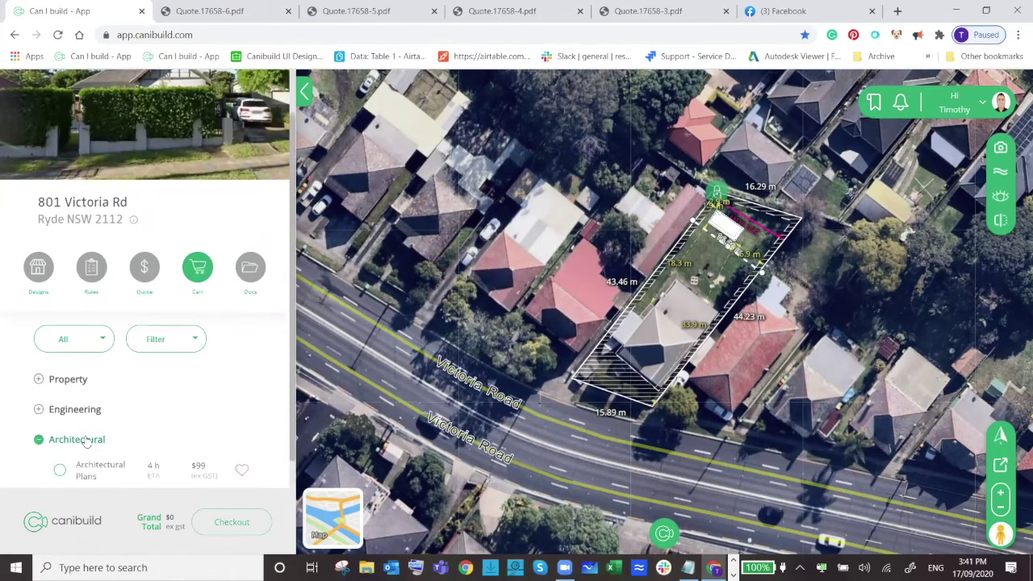
scroll(142, 381, down, 2)
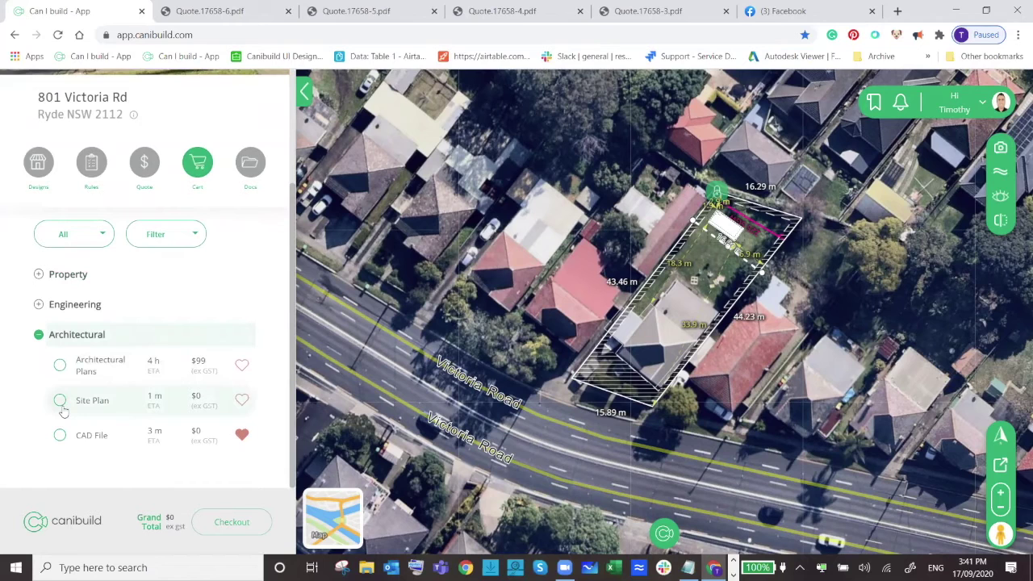
click(60, 401)
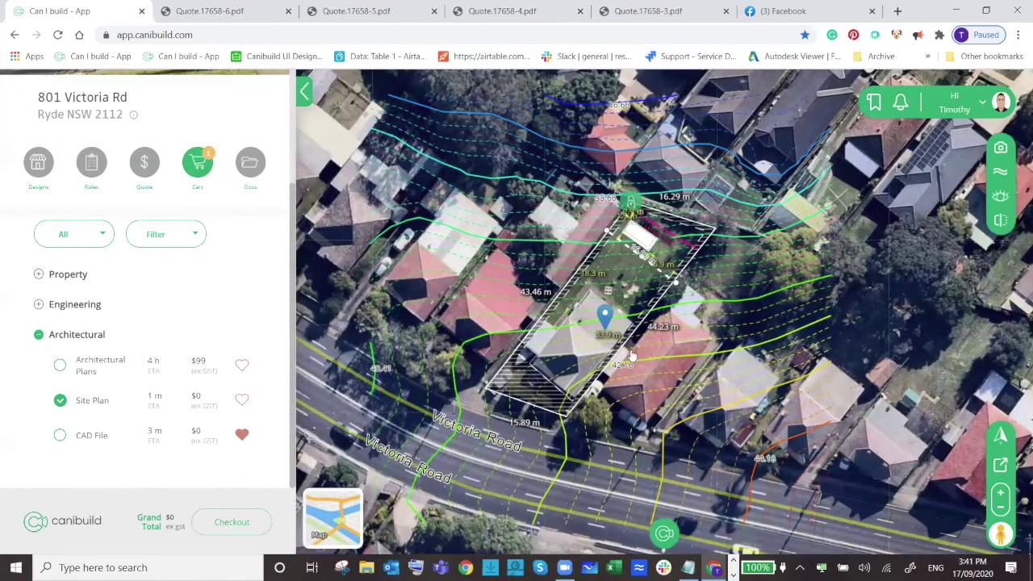
Switch to street map, order the Site Plan with terms accepted, and download Site-Plan.17658.pdf.
click(332, 517)
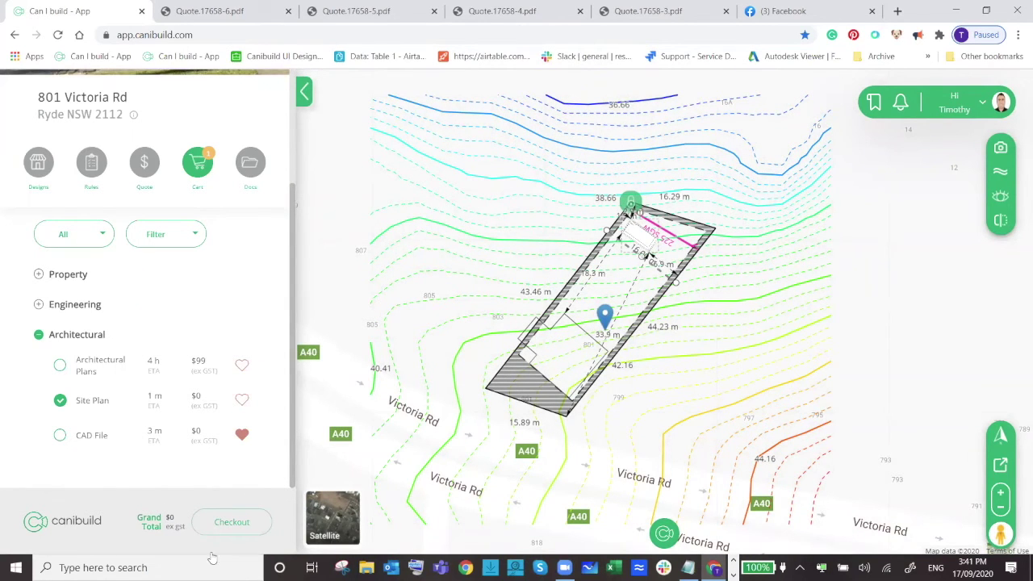
click(223, 525)
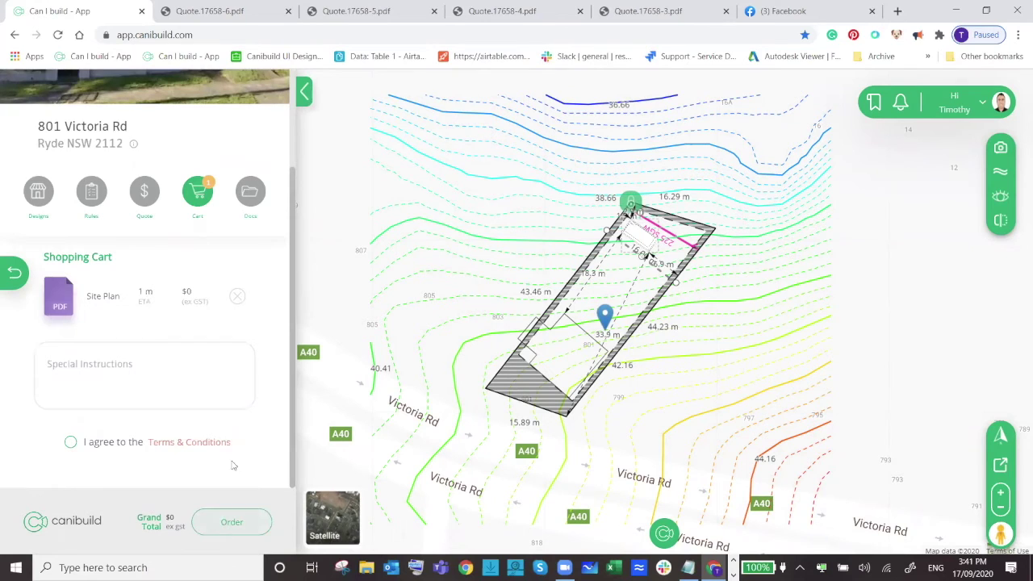
click(71, 443)
click(232, 520)
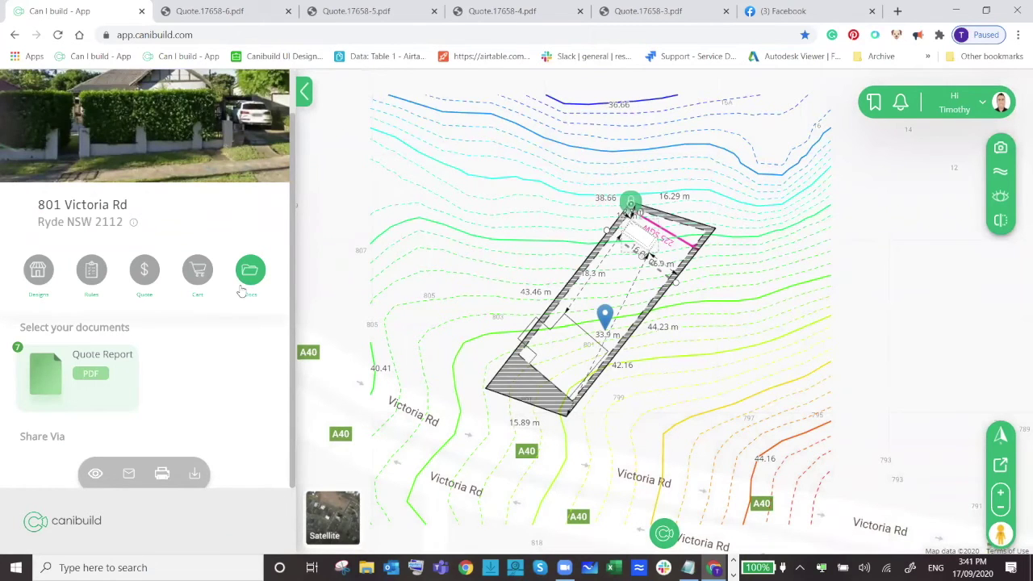
click(211, 368)
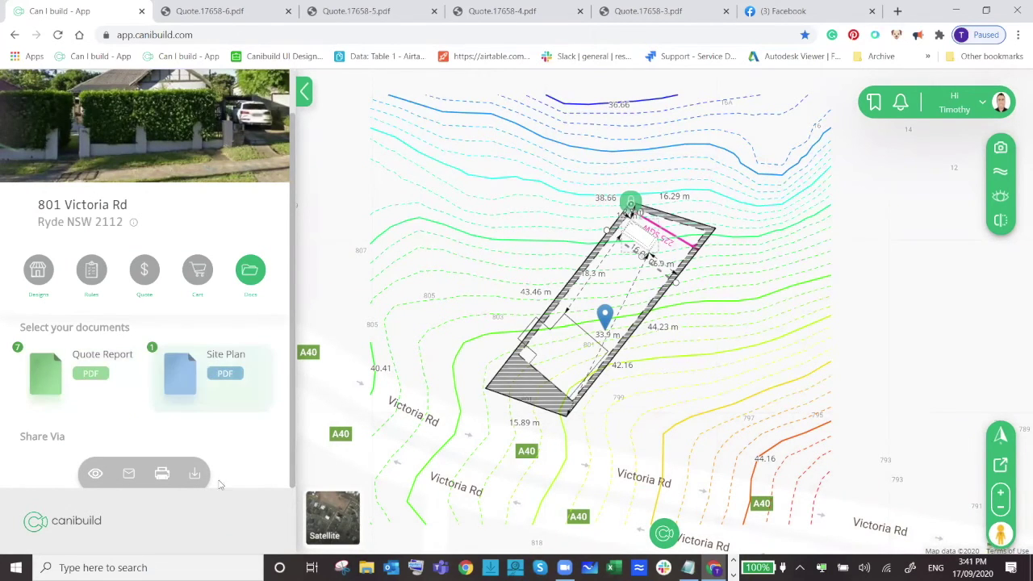
click(196, 475)
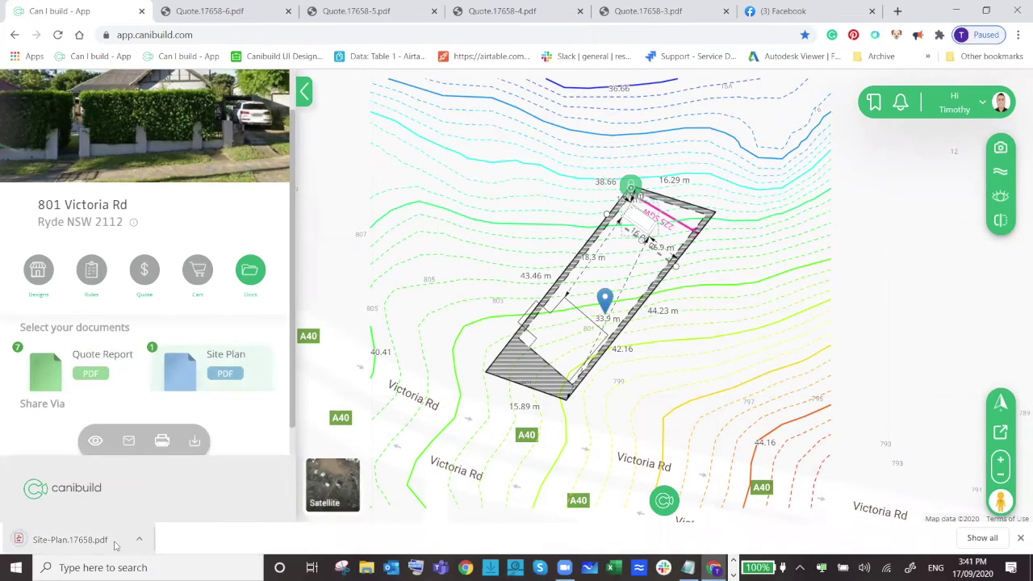
Open Site-Plan.17658.pdf, scroll through both pages, then switch to the Quote.17658-6.pdf tab.
click(76, 539)
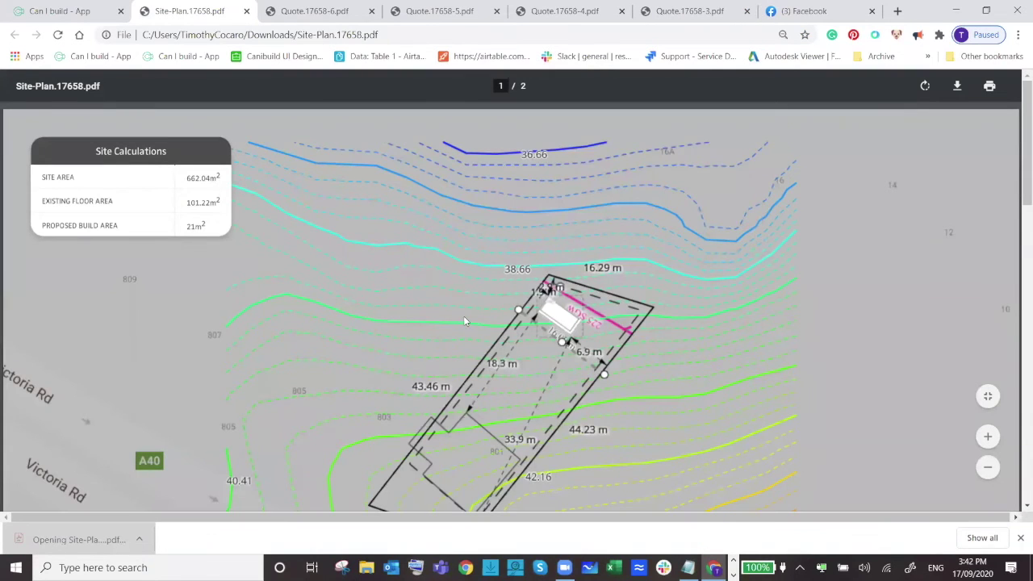
ctrl+scroll(434, 337, up, 3)
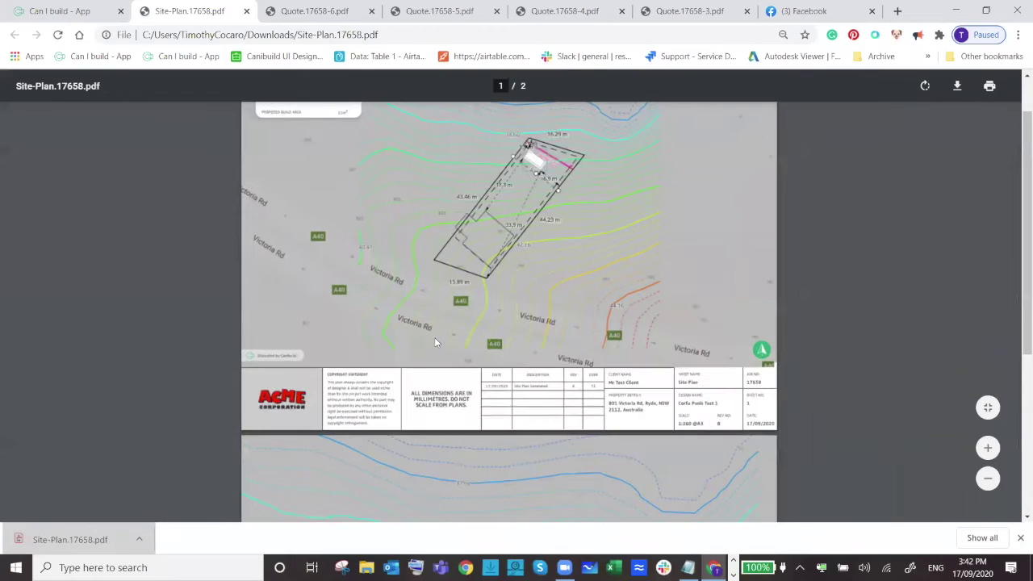
ctrl+scroll(432, 338, down, 2)
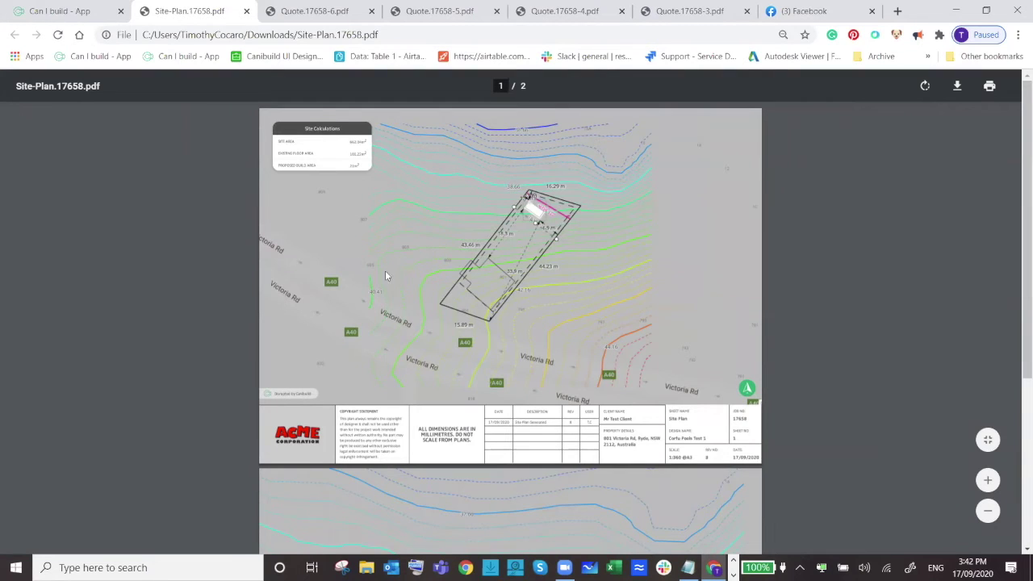
scroll(384, 271, down, 2)
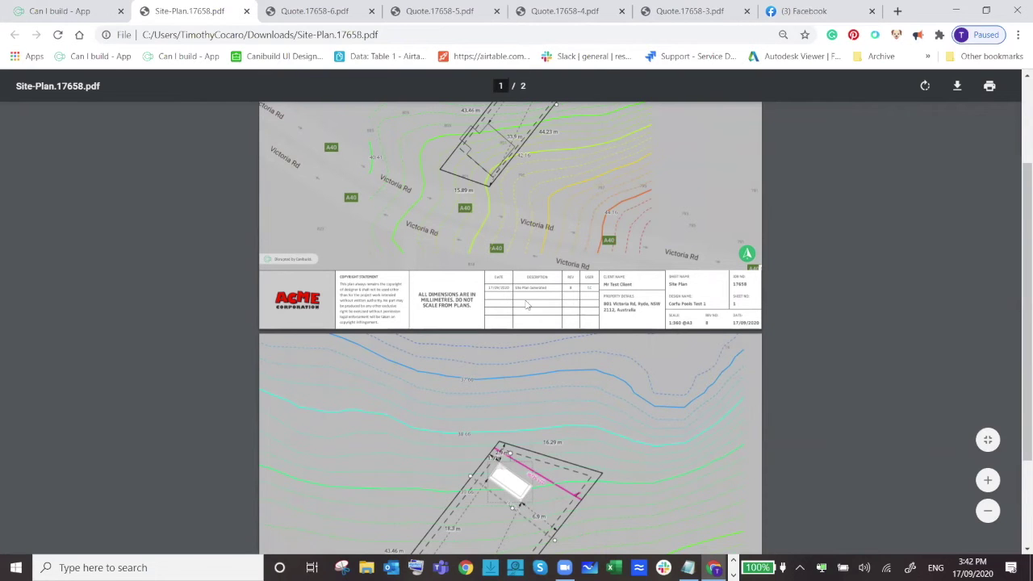
ctrl+scroll(526, 305, up, 4)
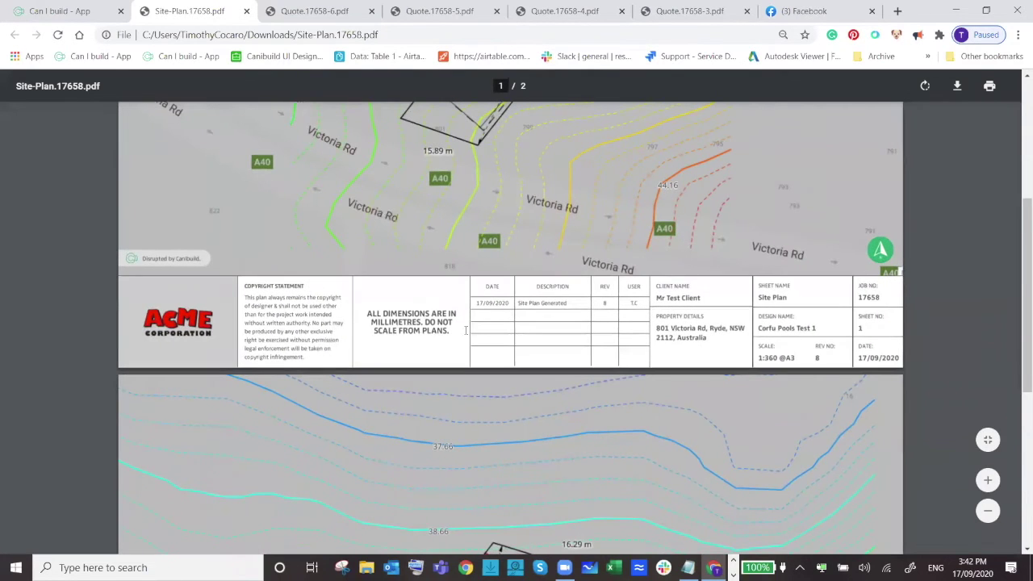
scroll(564, 287, up, 3)
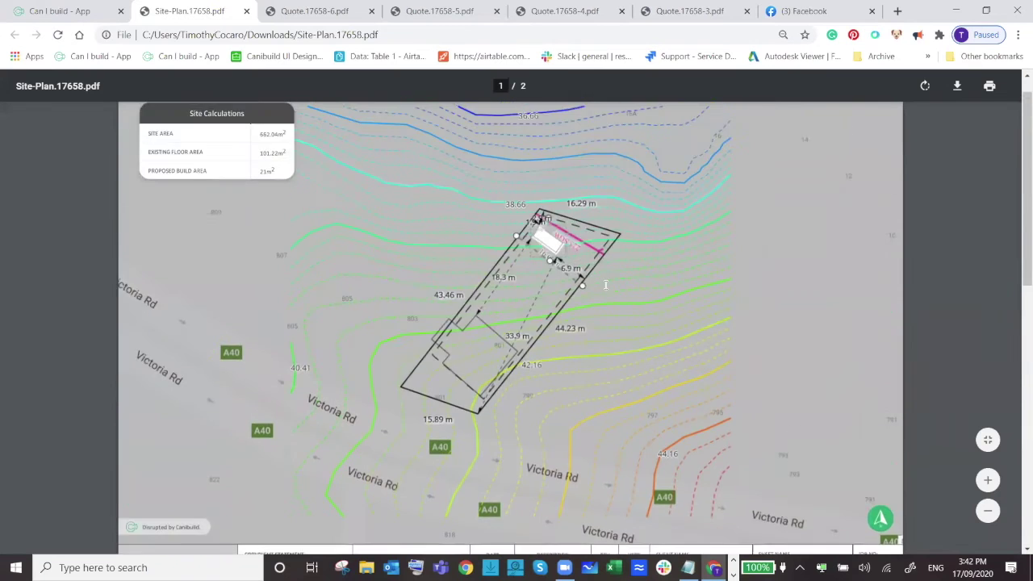
ctrl+scroll(605, 284, up, 3)
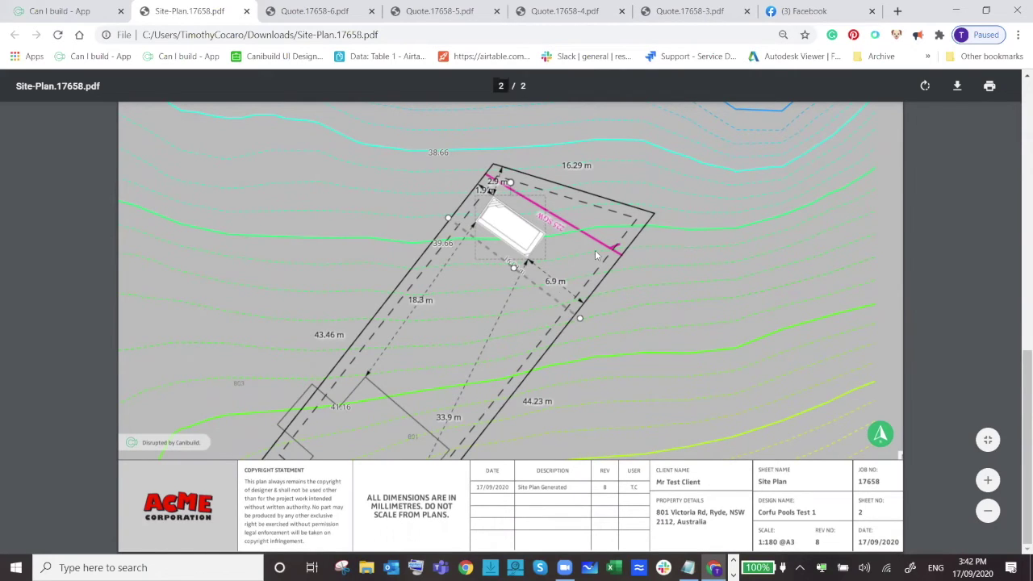
scroll(338, 257, up, 10)
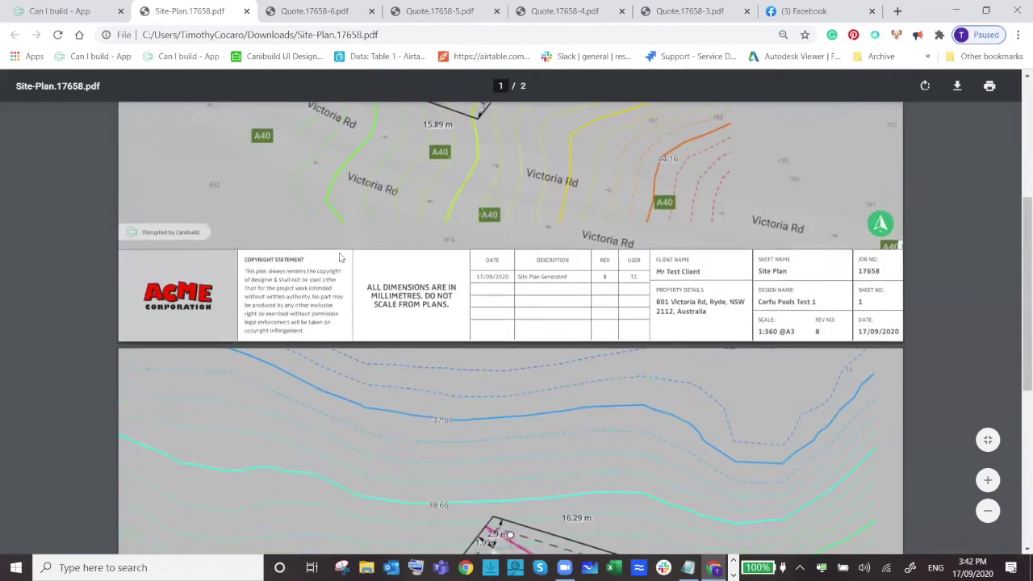
click(306, 11)
Scroll the quote briefly and return to the Canibuild tab listing 7 Quote Reports and 1 Site Plan.
scroll(472, 258, down, 3)
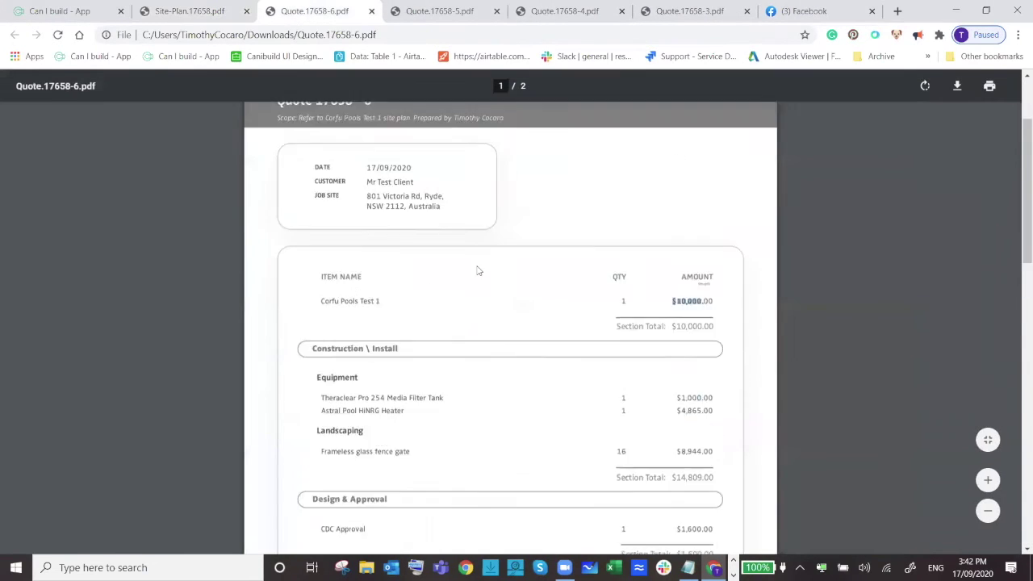
click(58, 15)
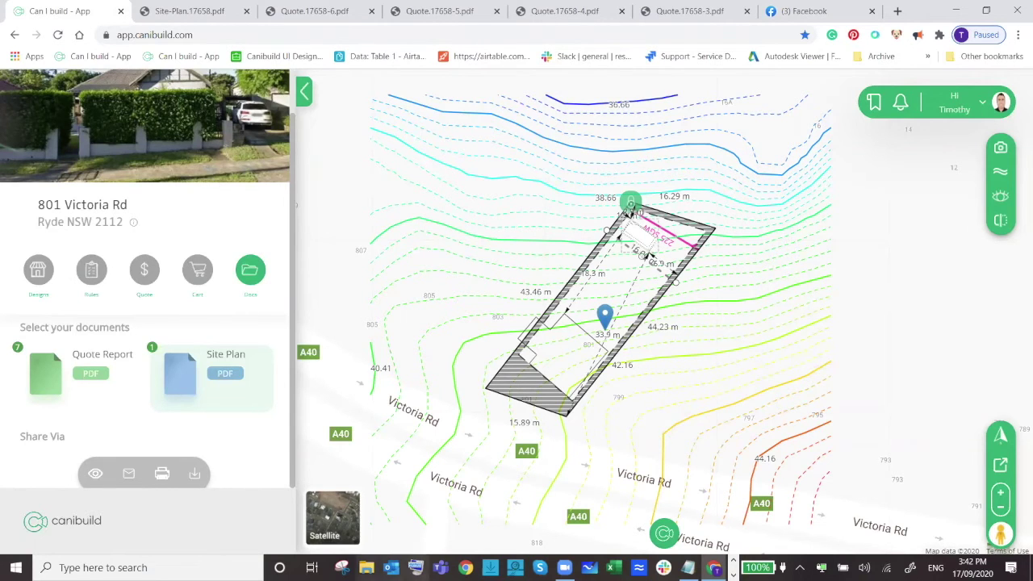
click(334, 533)
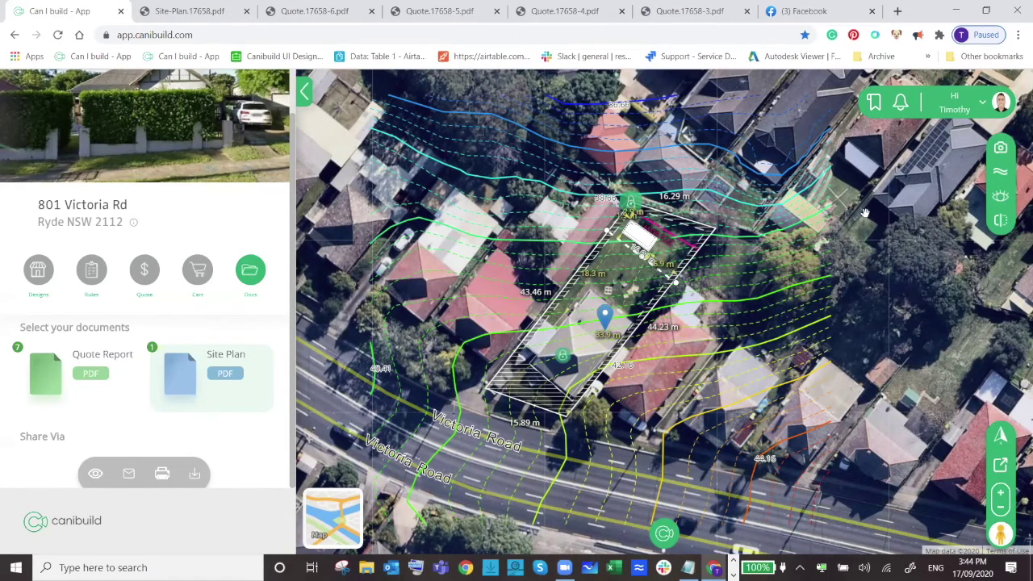
Hide the contours, centre a close view of the lot, and list the cart's products.
click(999, 173)
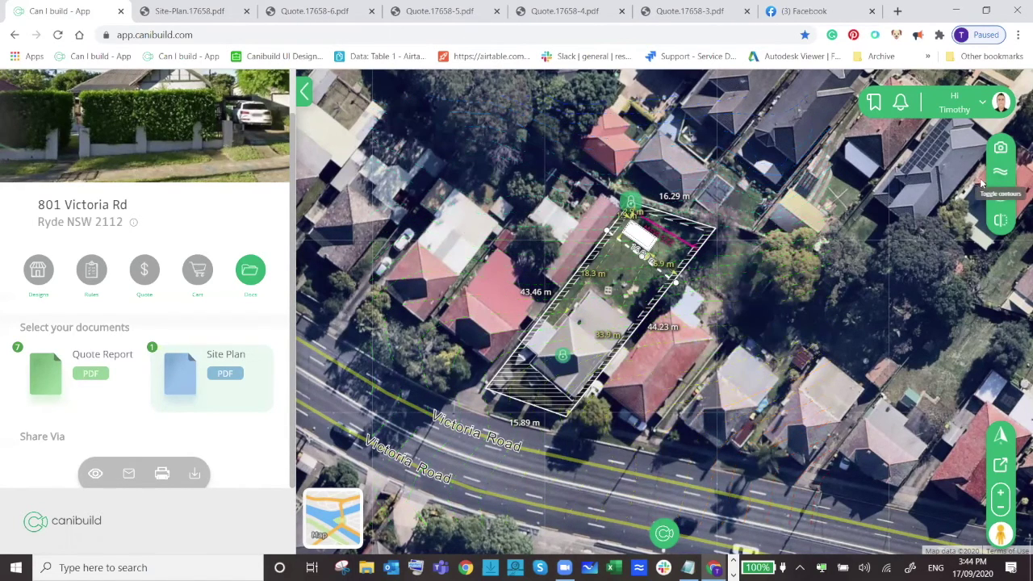
scroll(589, 266, up, 2)
drag(618, 334, 493, 337)
scroll(570, 331, down, 1)
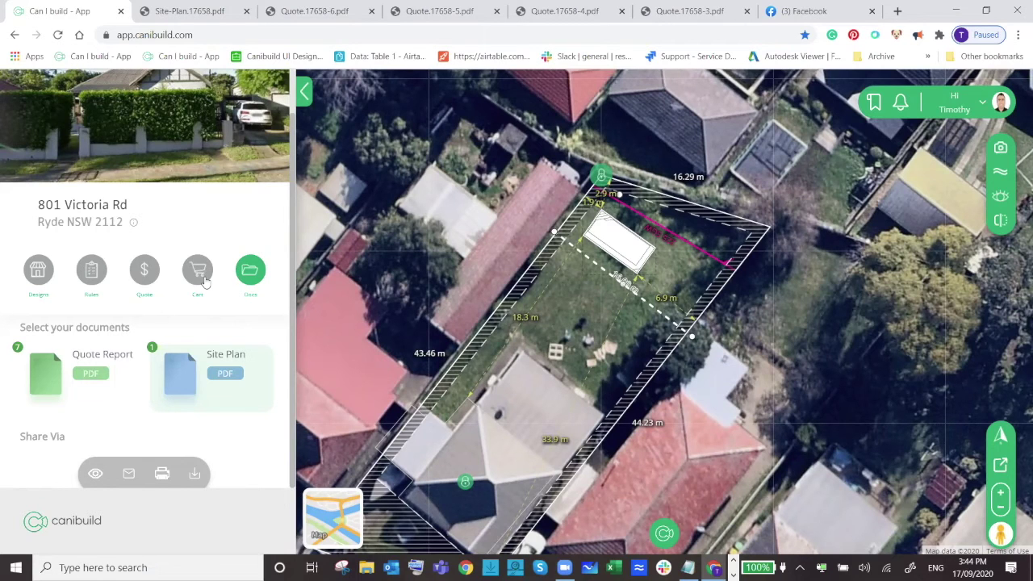
click(203, 276)
scroll(202, 307, down, 2)
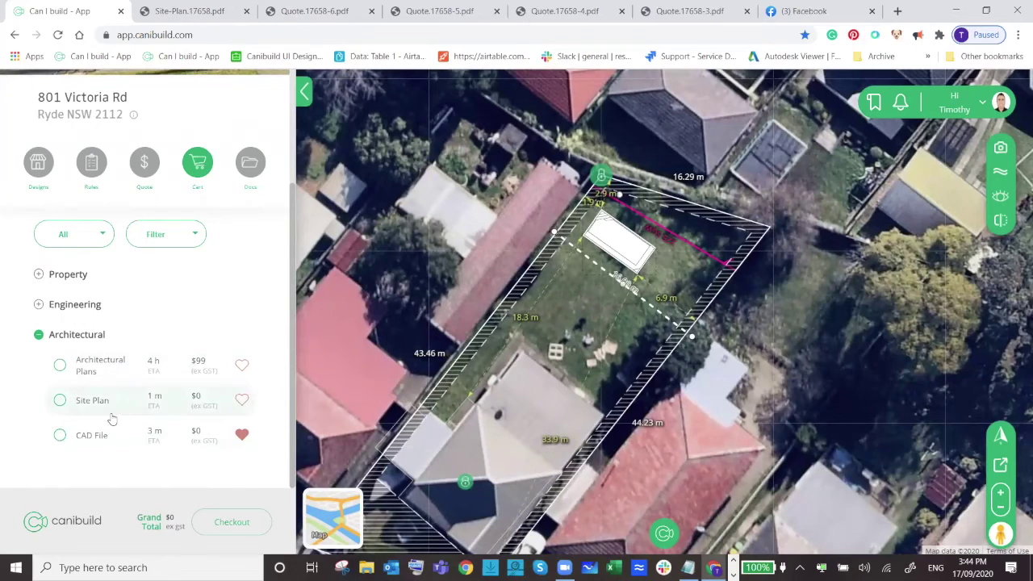
In plain plan view, set the pool's setback to 3 m.
click(314, 516)
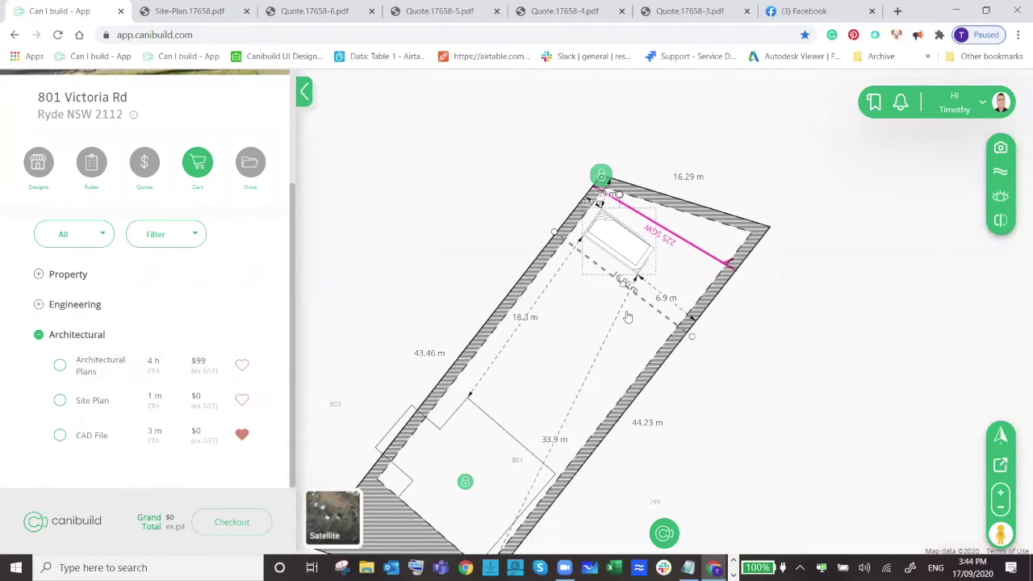
scroll(627, 305, down, 2)
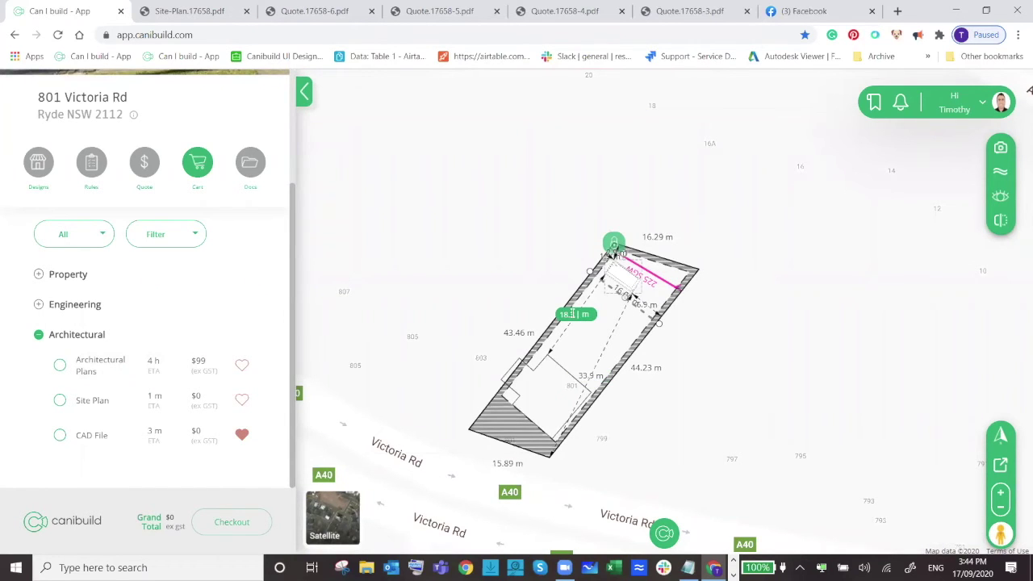
scroll(573, 314, up, 1)
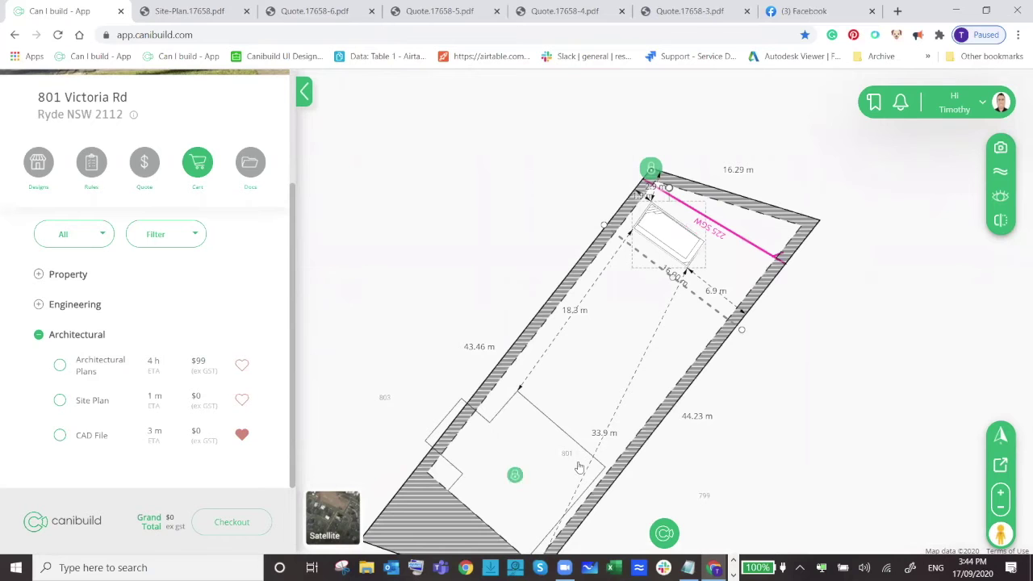
scroll(681, 216, up, 1)
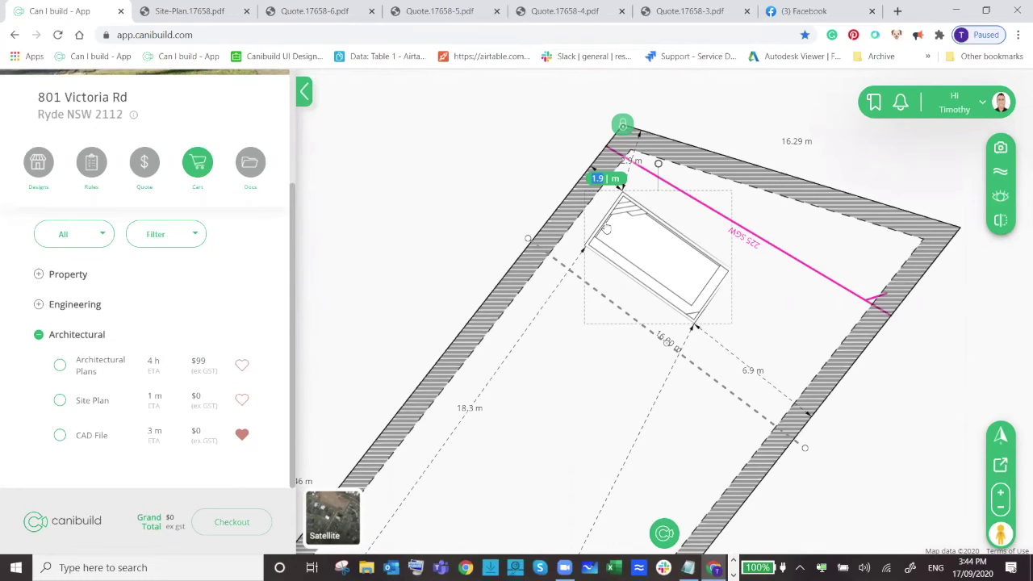
text(3)
key(Return)
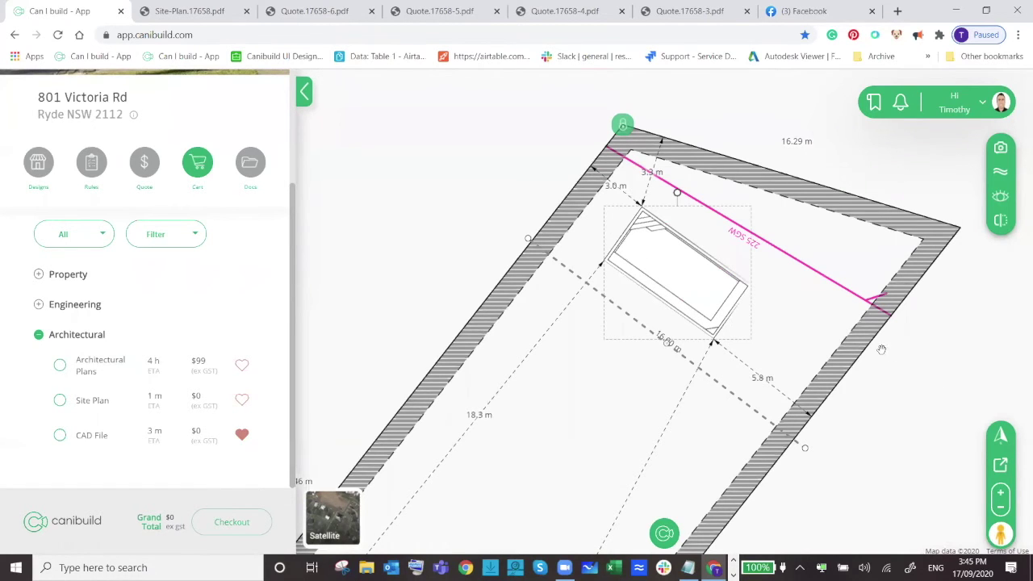
On satellite view, add a note 'client to do xyz' beside the pool.
click(321, 516)
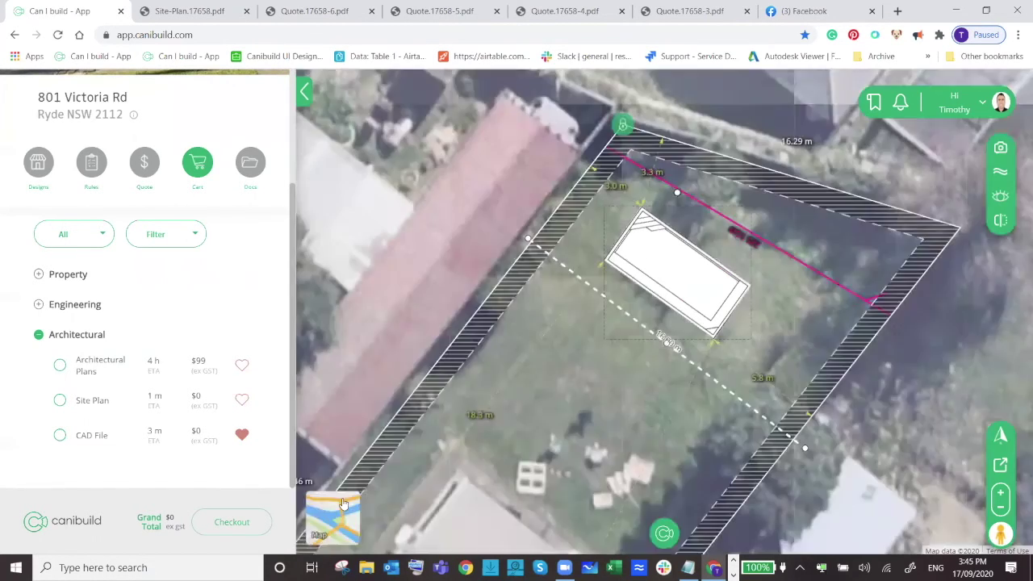
right_click(775, 312)
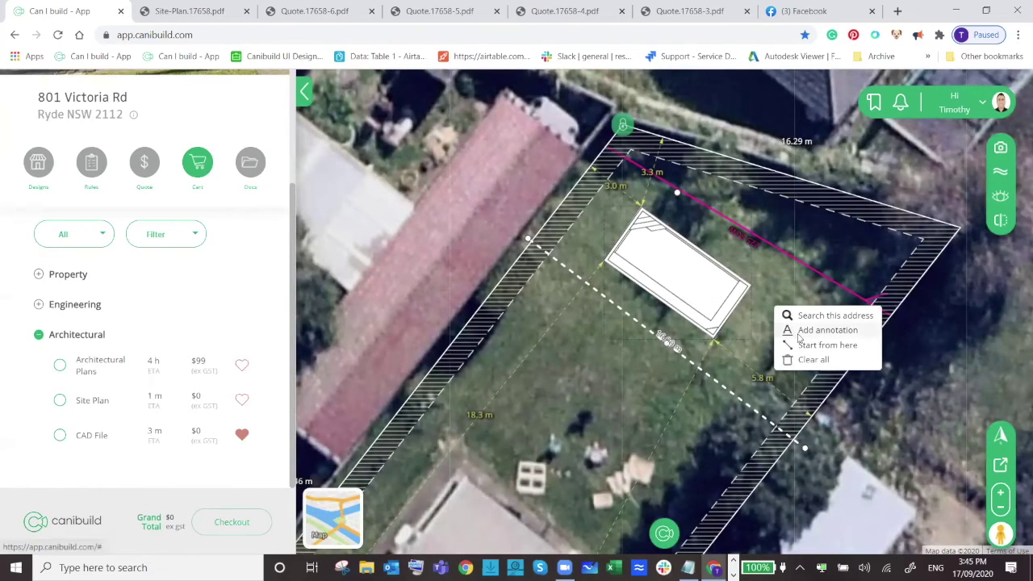
click(798, 332)
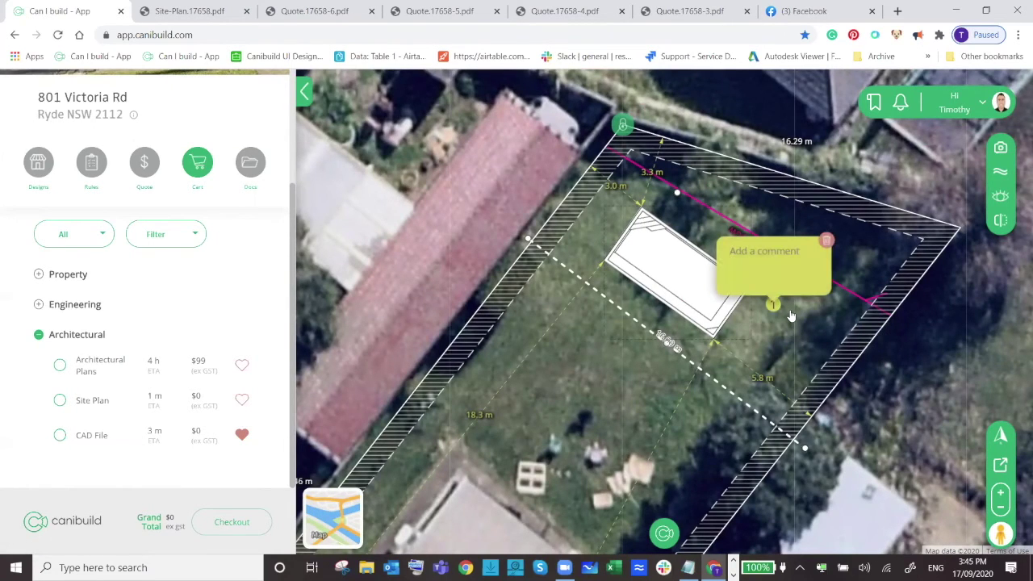
text(client to do xyz)
click(769, 369)
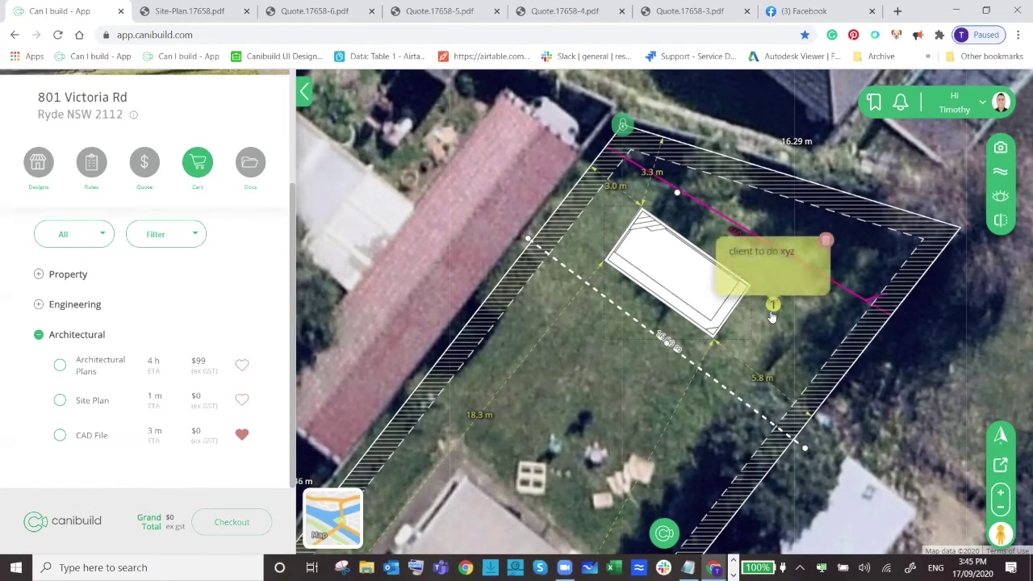
Add the Site Plan to the cart and order it, accepting the terms and conditions.
scroll(695, 323, down, 2)
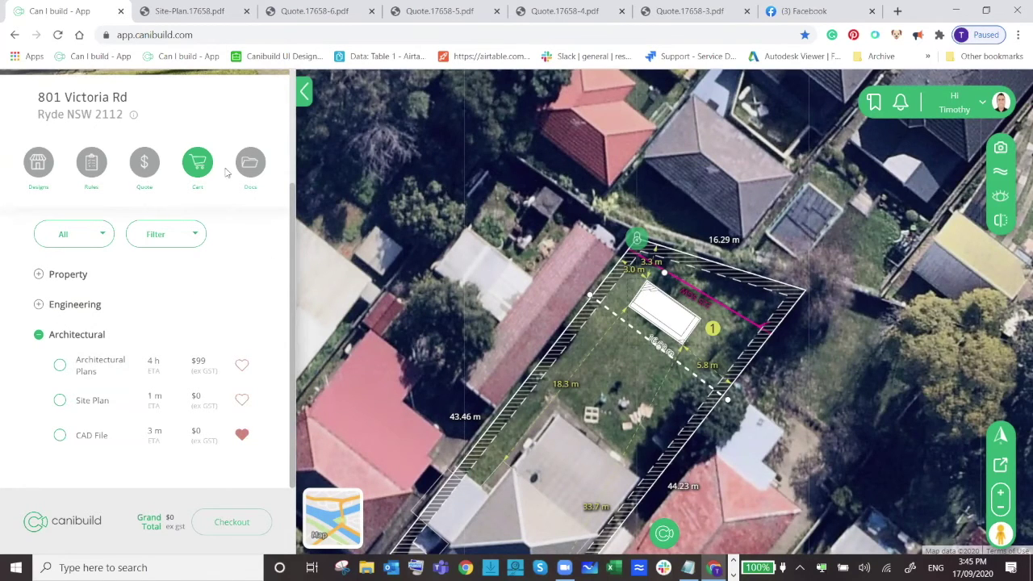
click(95, 399)
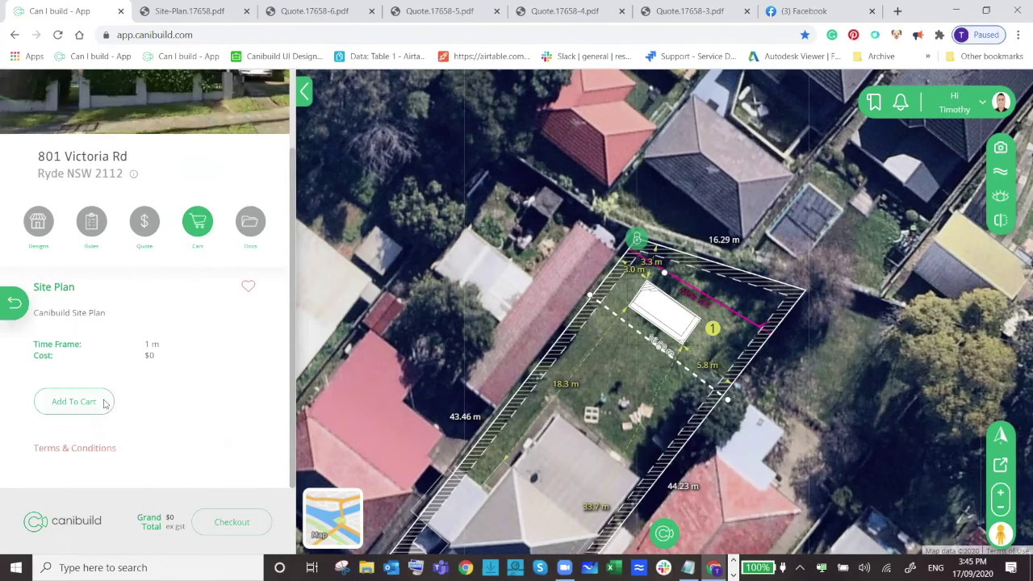
click(14, 302)
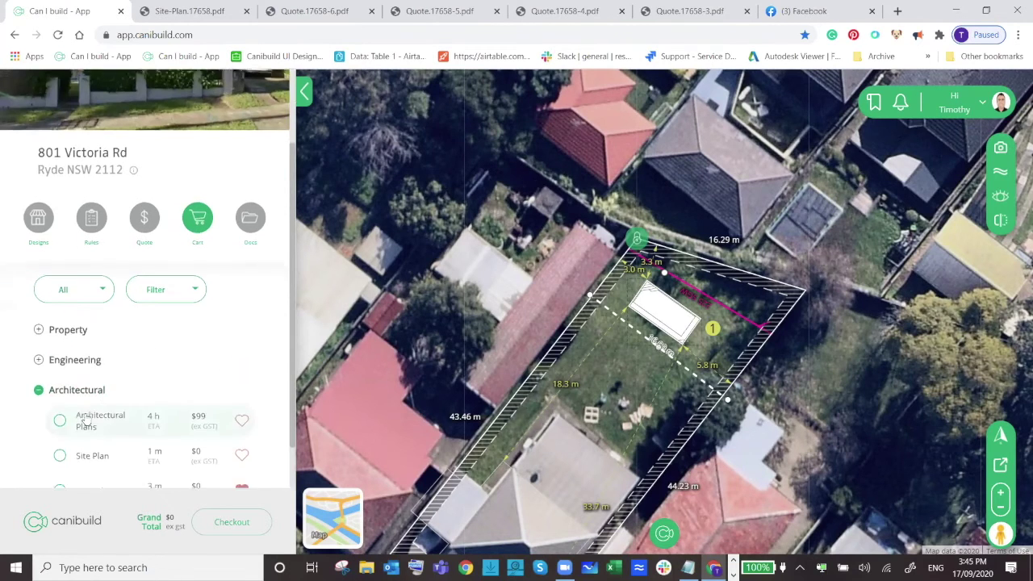
click(60, 400)
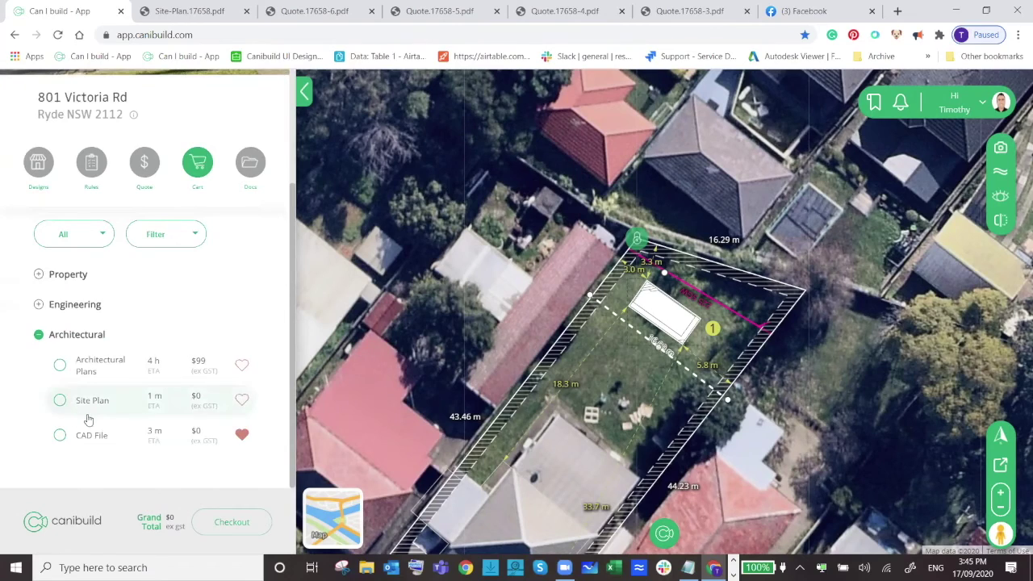
click(227, 528)
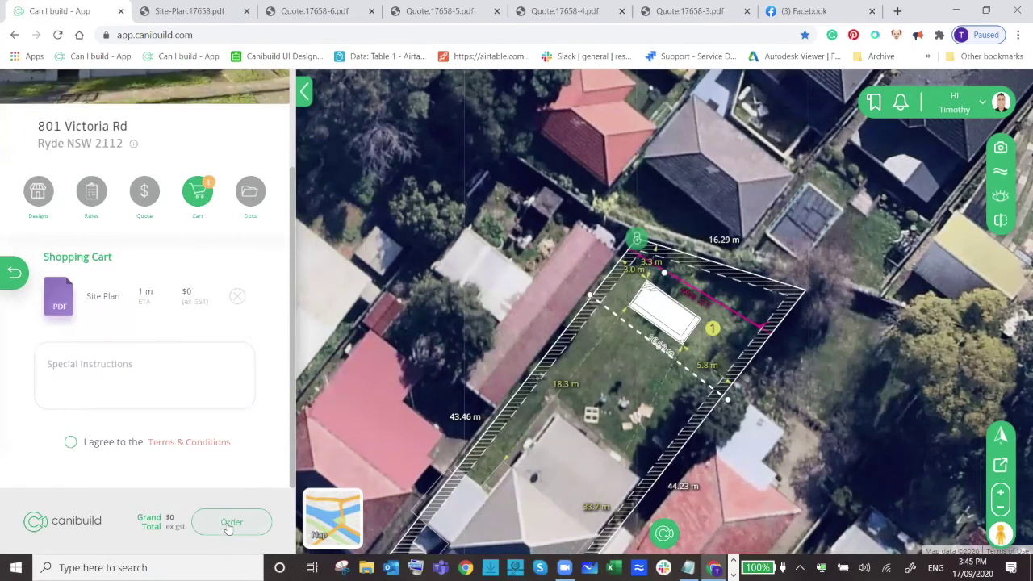
click(70, 442)
click(216, 522)
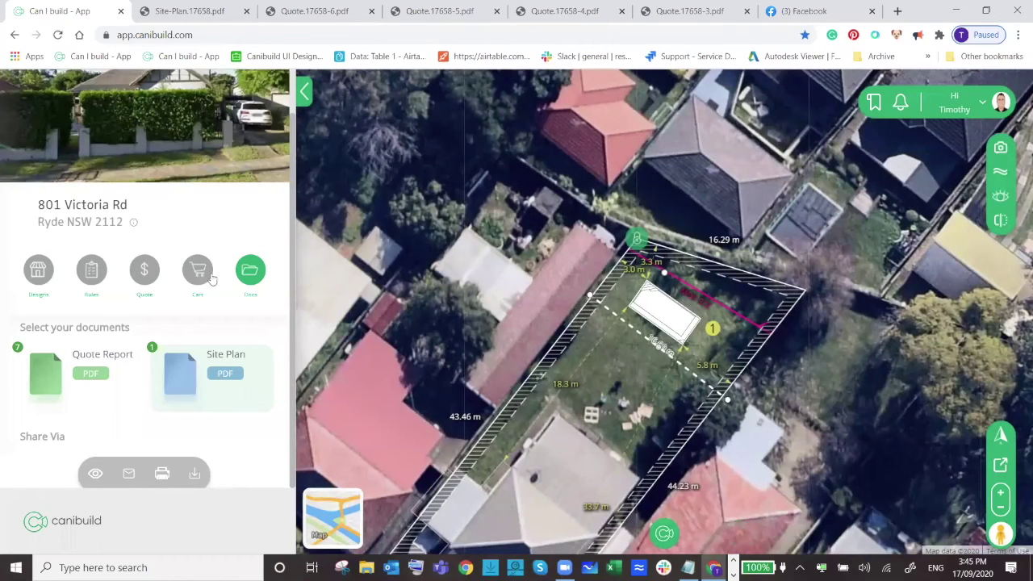
Download the Site Plan from Docs and open the PDF.
click(169, 381)
click(208, 390)
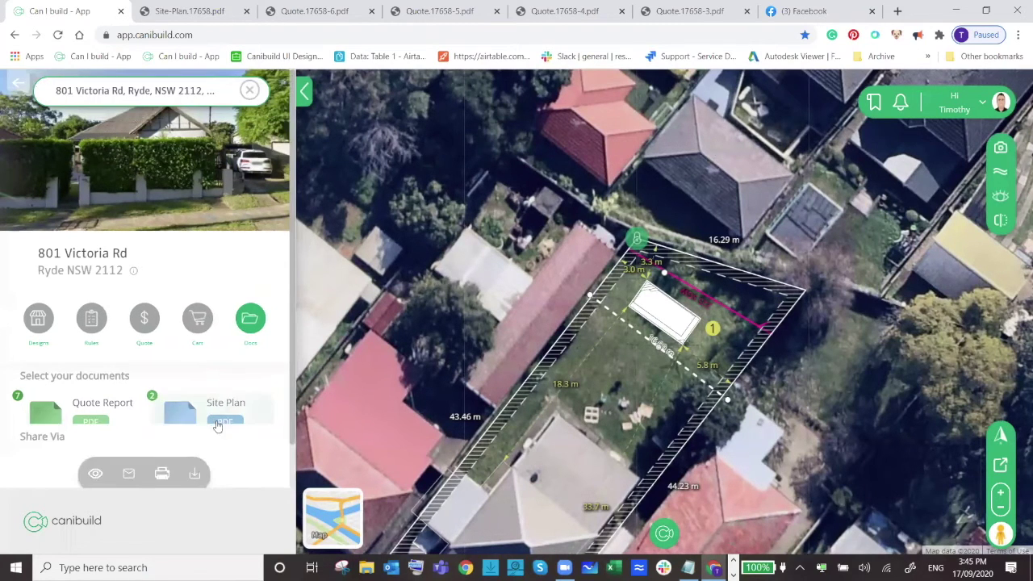
click(194, 474)
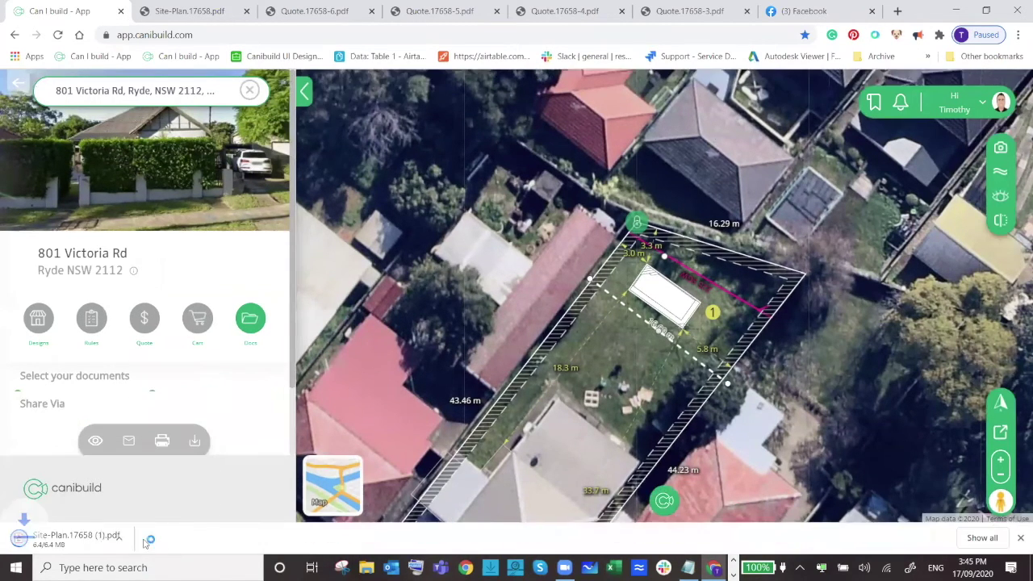
click(129, 539)
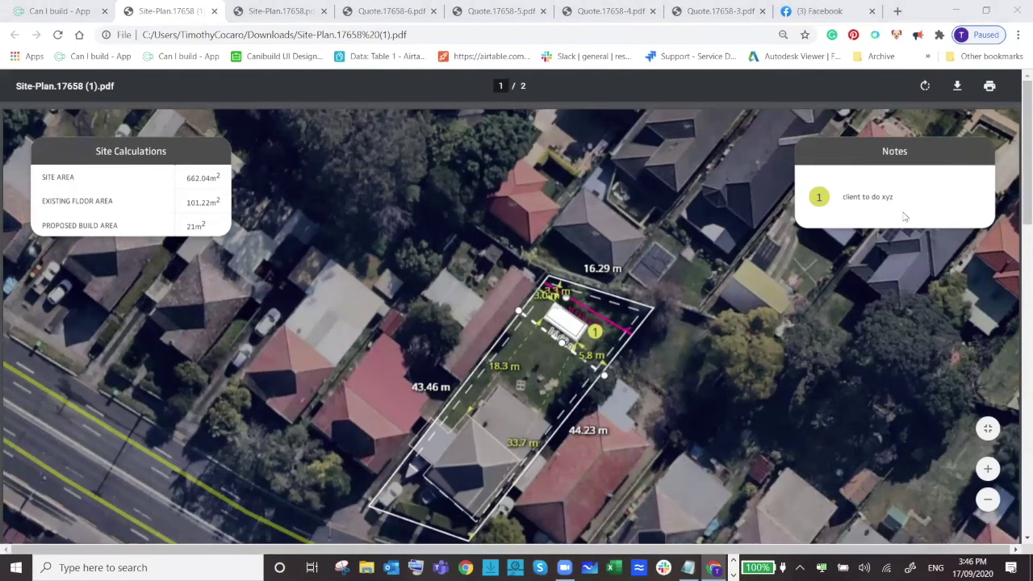
Scroll the Site-Plan PDF to page 2's pool close-up with setbacks, then return to Canibuild.
scroll(838, 315, down, 1)
scroll(837, 314, down, 1)
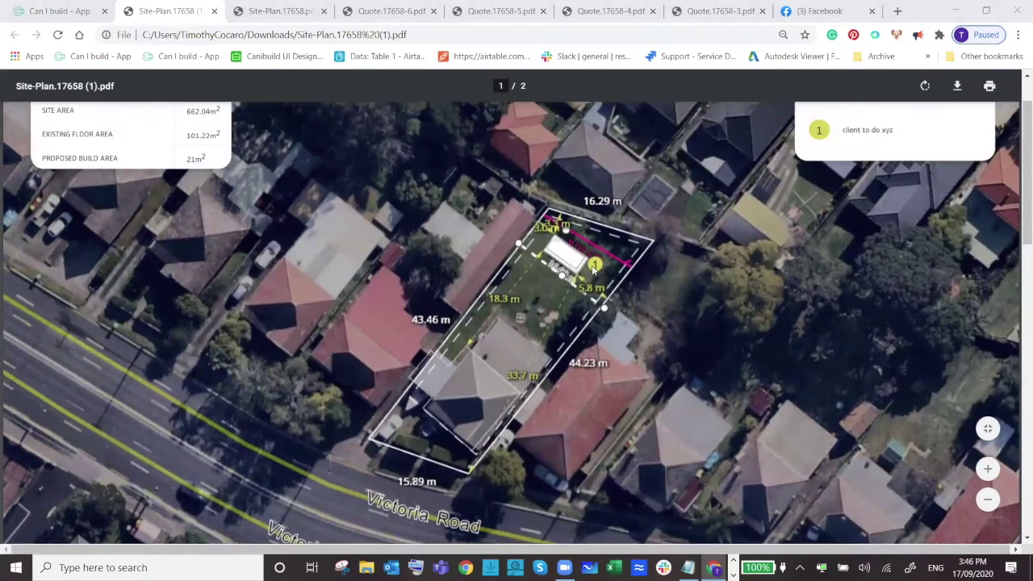
scroll(843, 133, up, 2)
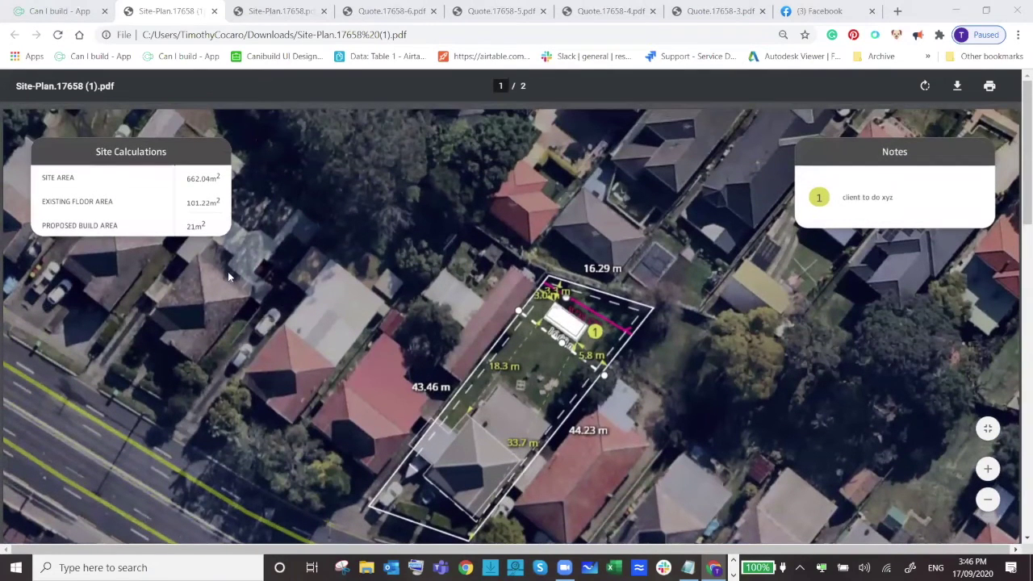
scroll(321, 283, down, 2)
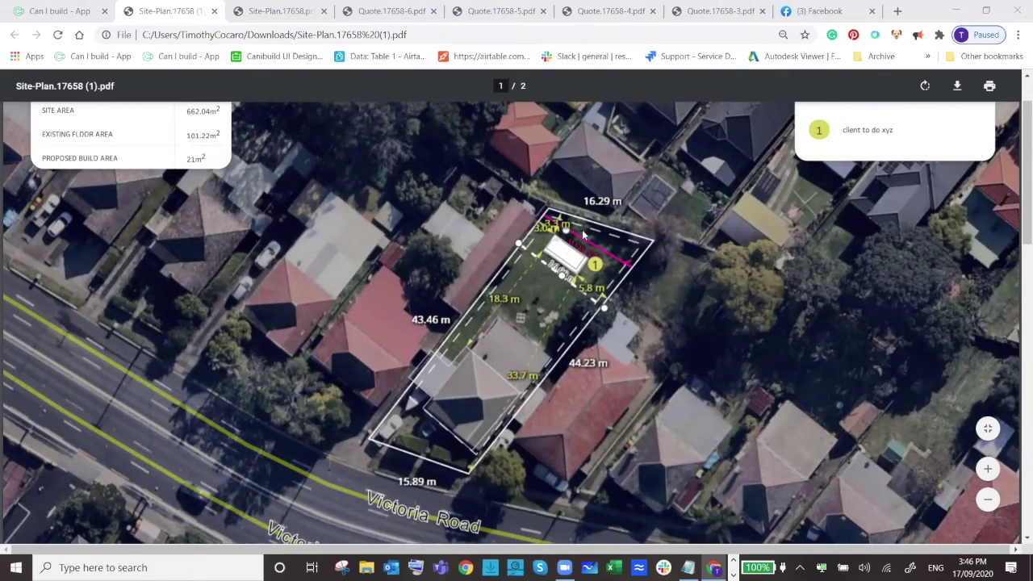
scroll(576, 275, down, 3)
scroll(572, 323, up, 4)
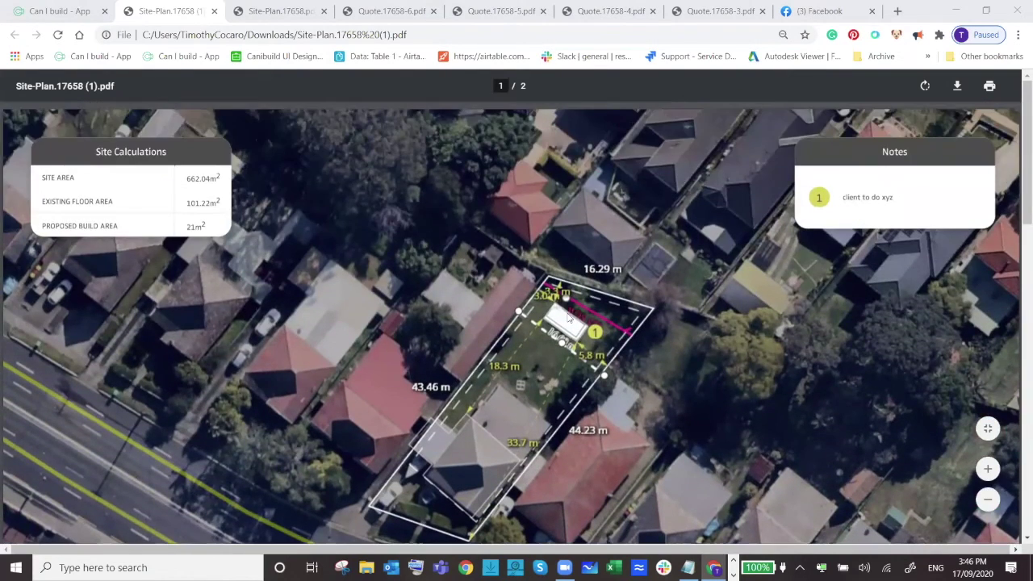
scroll(566, 318, down, 6)
scroll(566, 318, down, 8)
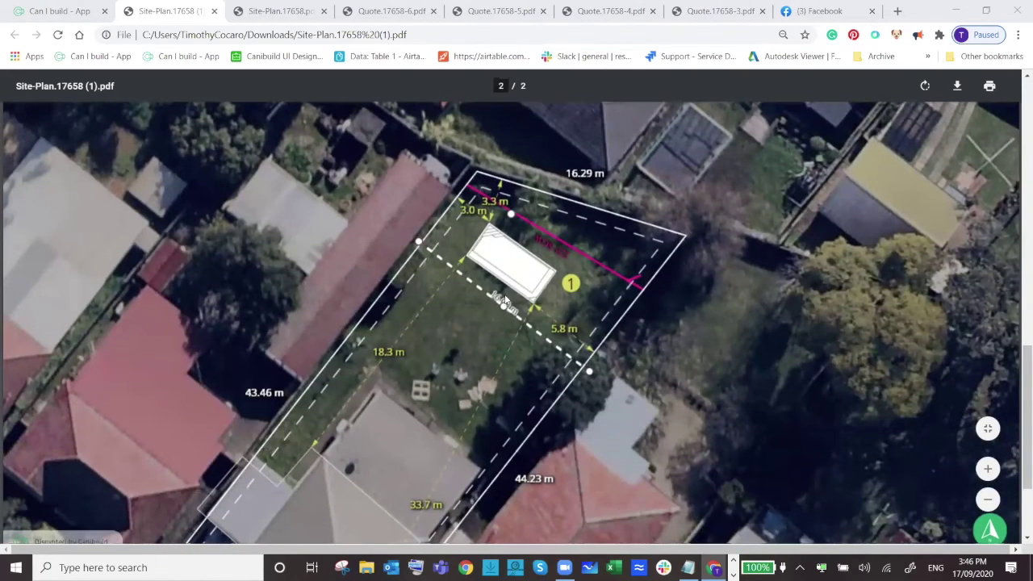
click(81, 12)
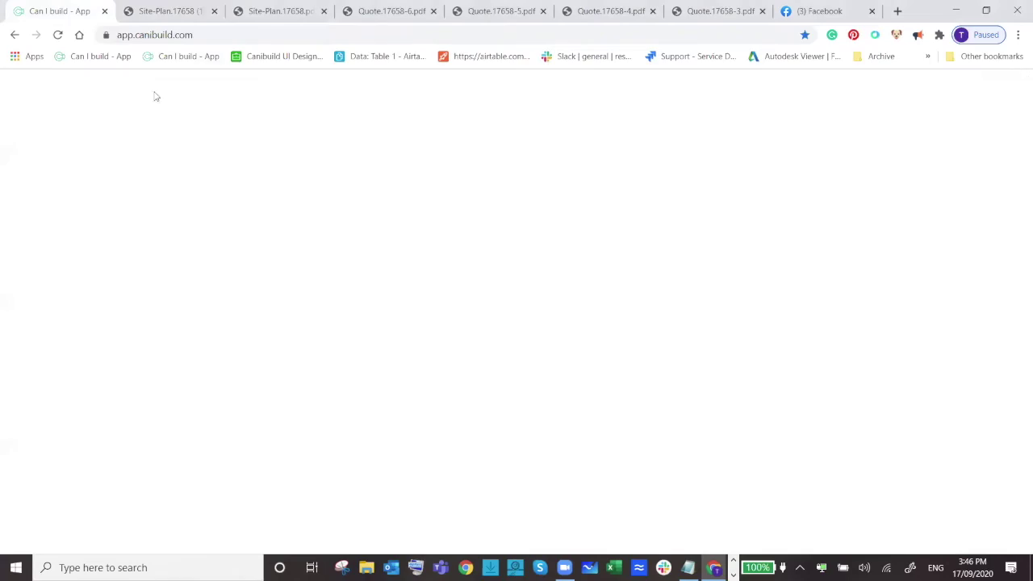
scroll(570, 323, down, 5)
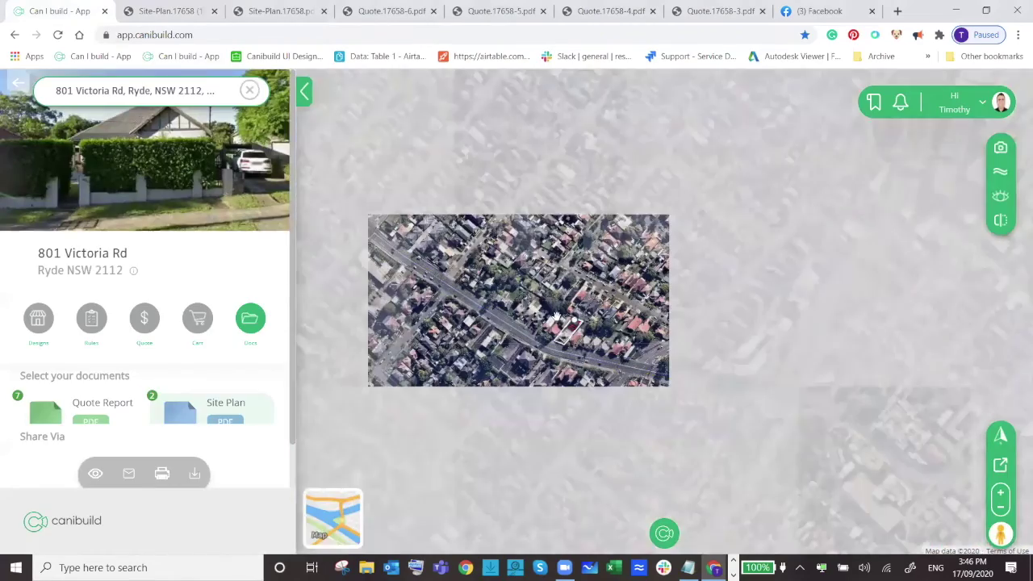
drag(510, 317, 590, 319)
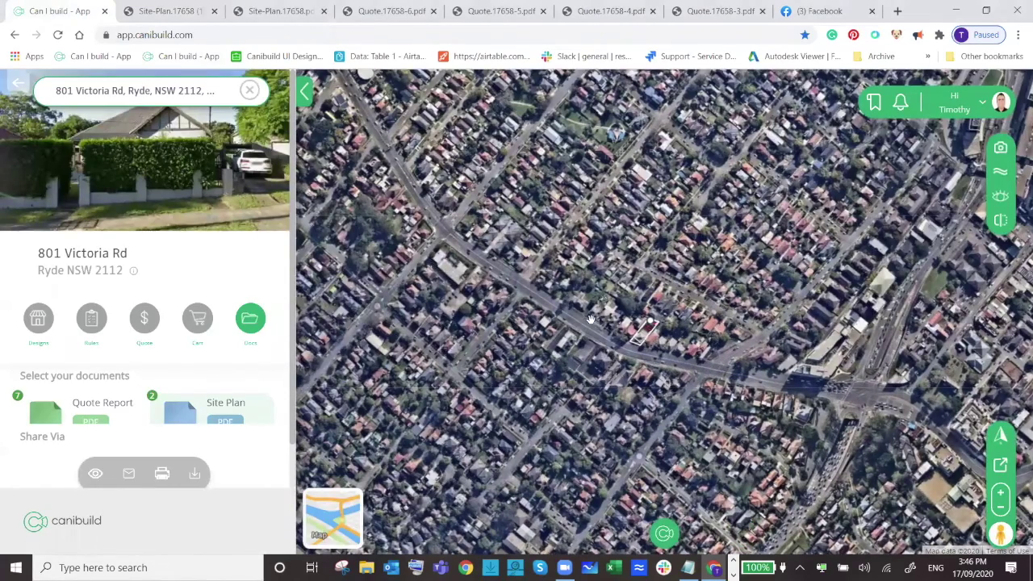
drag(489, 276, 556, 290)
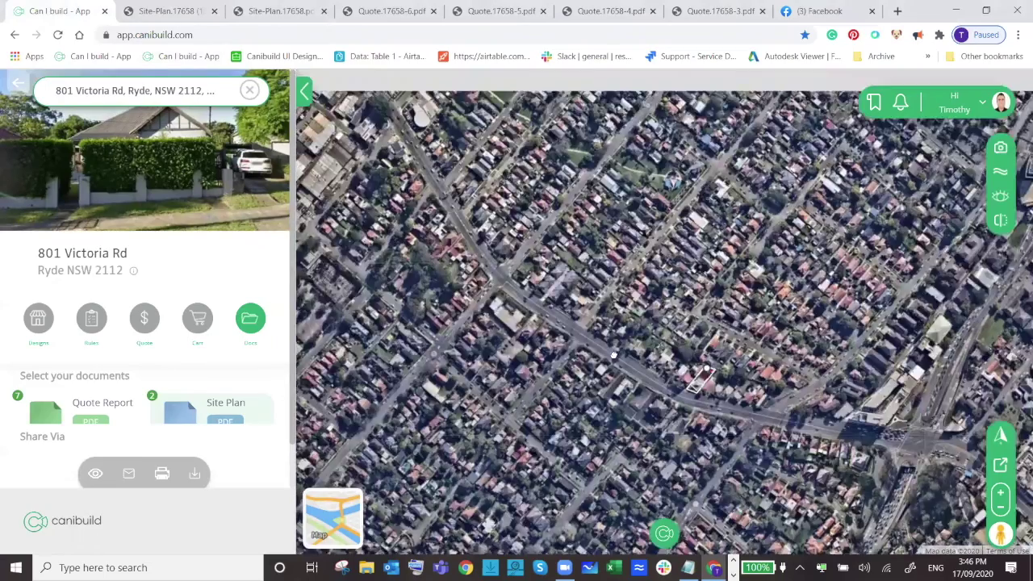
drag(579, 224, 657, 333)
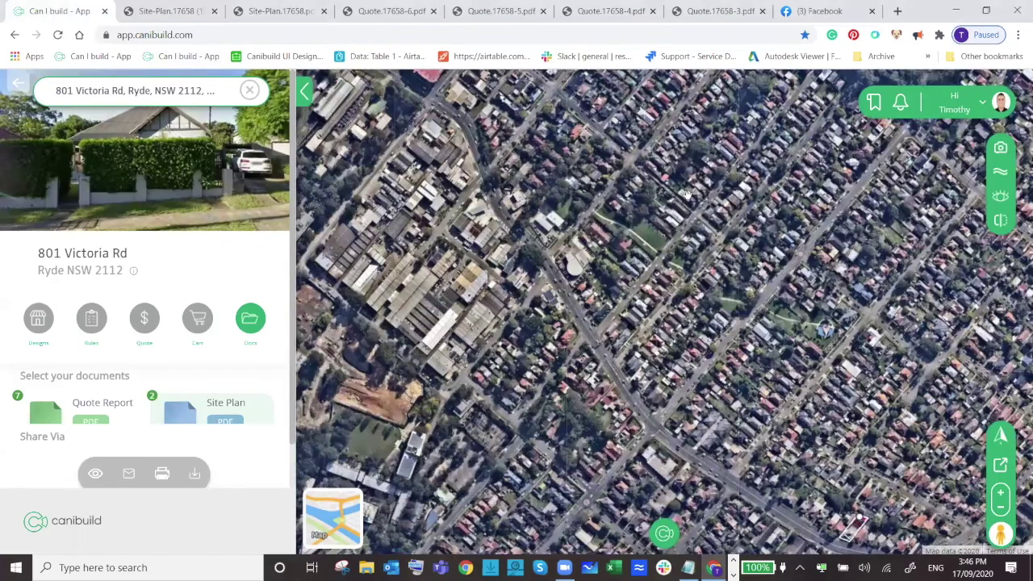
scroll(704, 175, up, 3)
scroll(758, 275, up, 2)
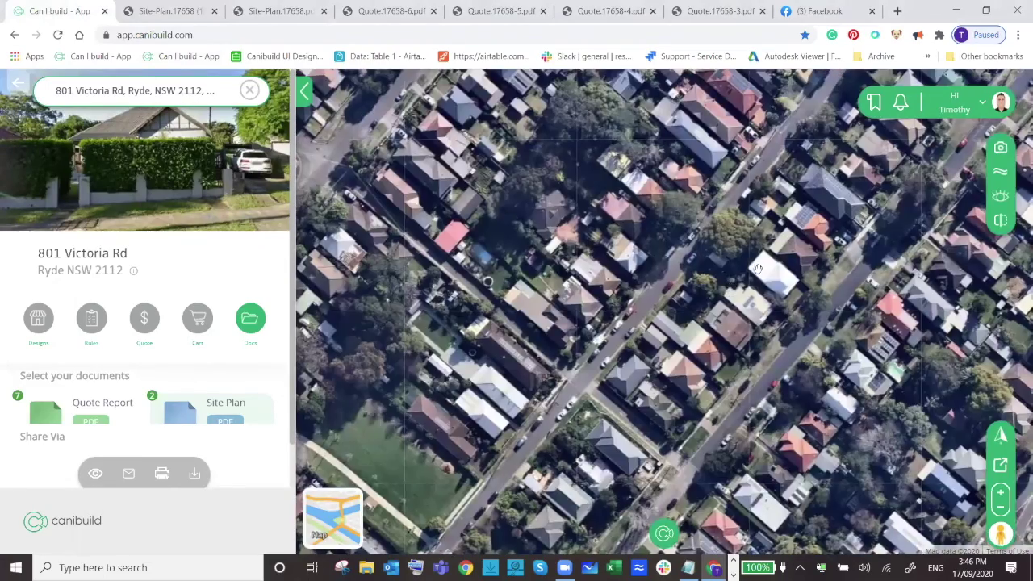
right_click(776, 279)
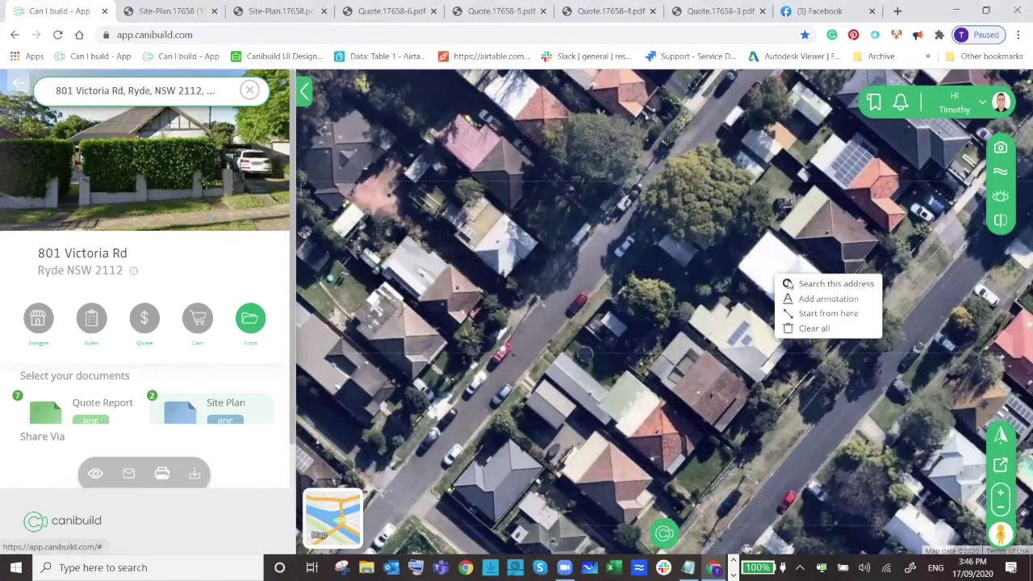
click(786, 280)
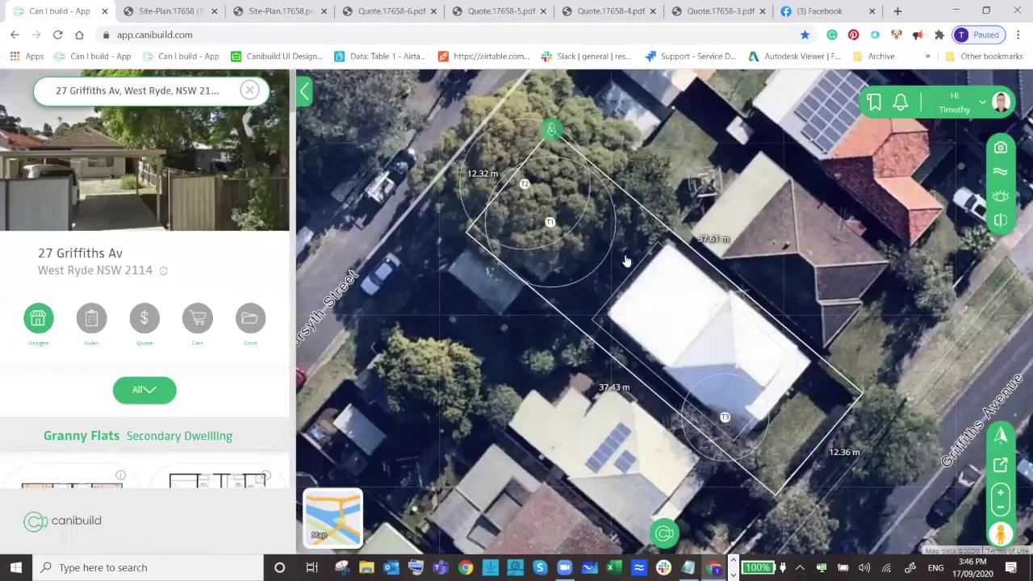
click(524, 185)
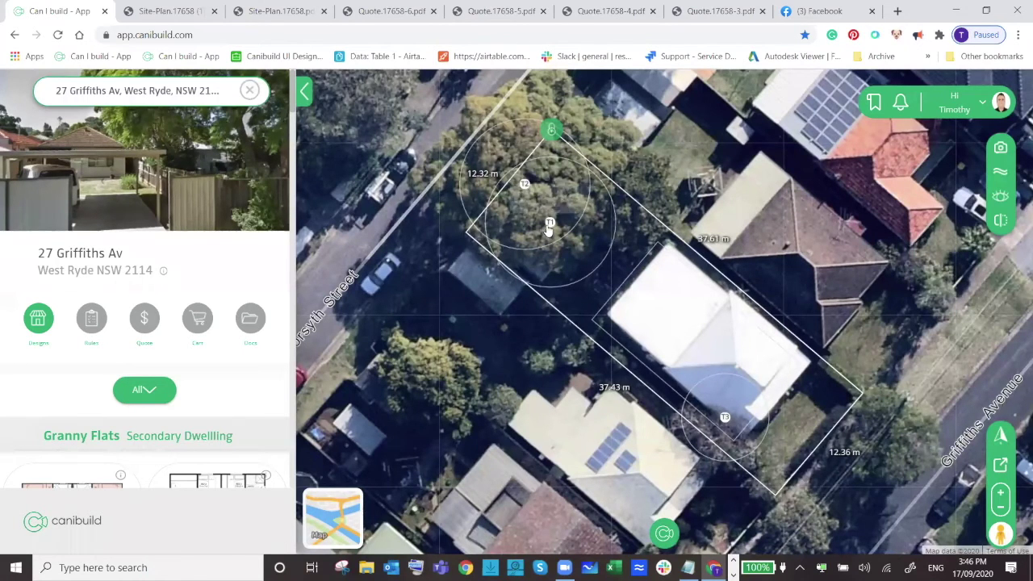
Check tree T3's height, then drag the Elise granny flat design onto the lot.
click(724, 419)
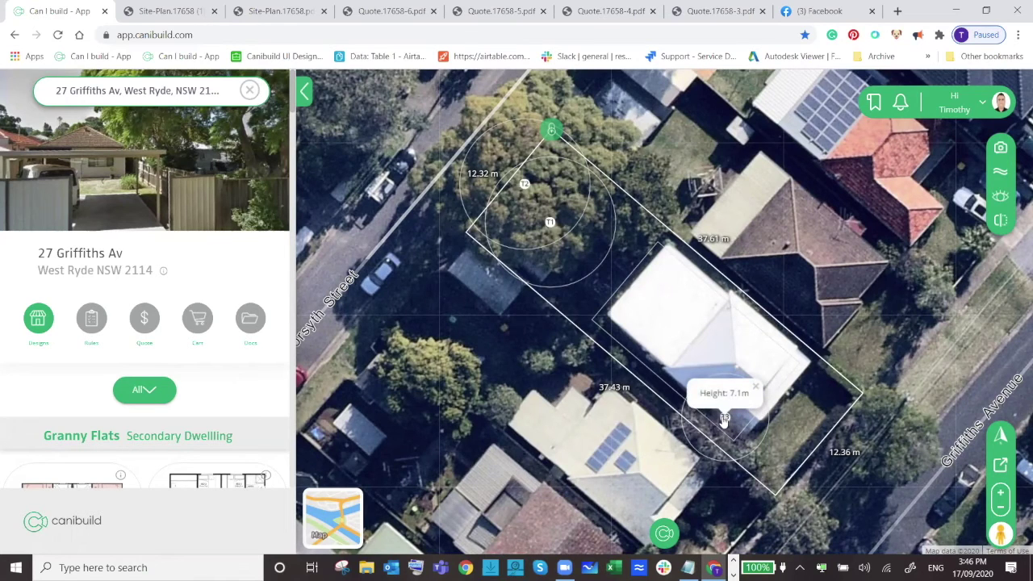
scroll(155, 276, down, 2)
click(150, 256)
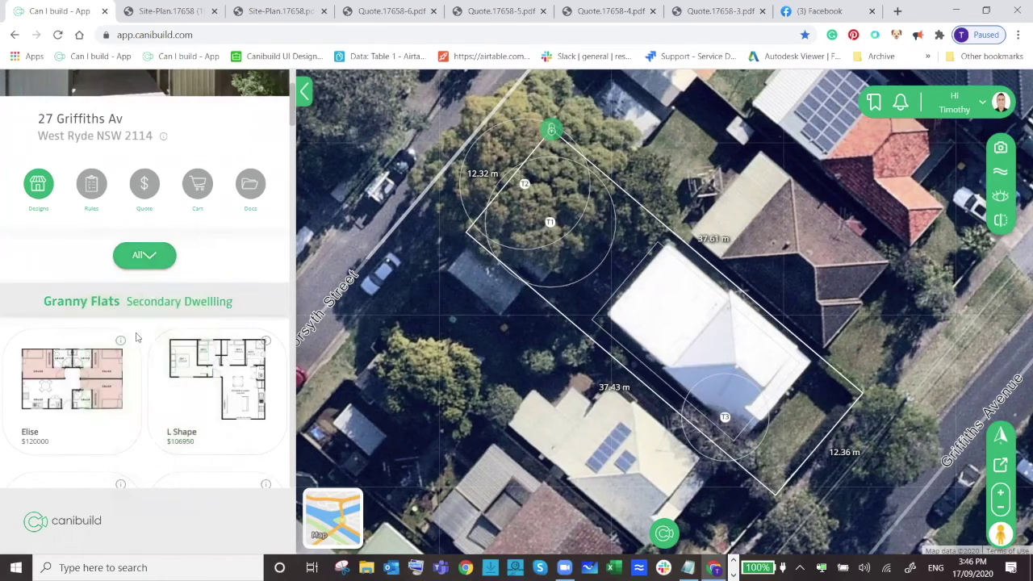
drag(85, 386, 355, 425)
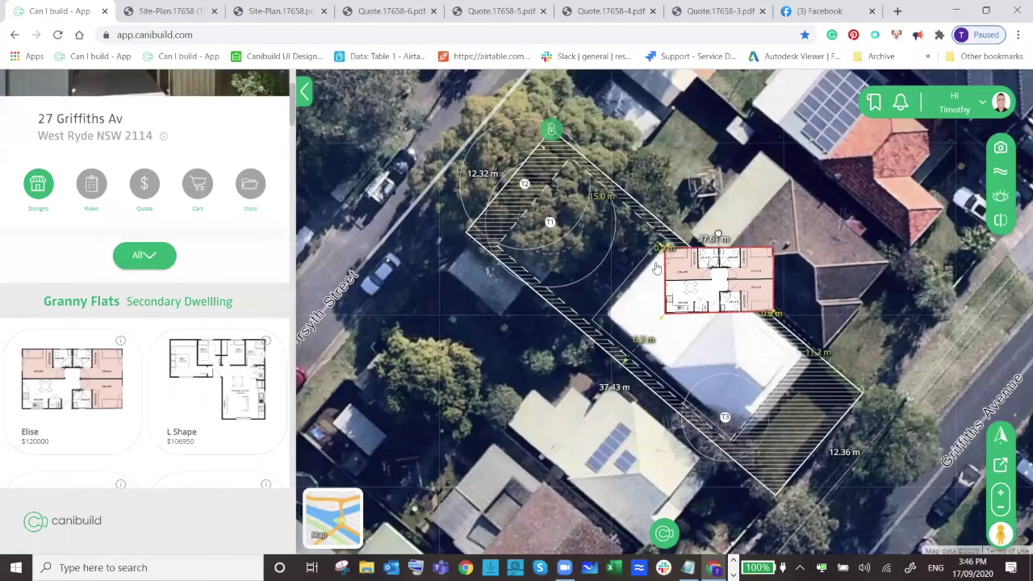
Rotate and position the Elise granny flat beside the house, about 1.2 m from the boundary.
click(718, 234)
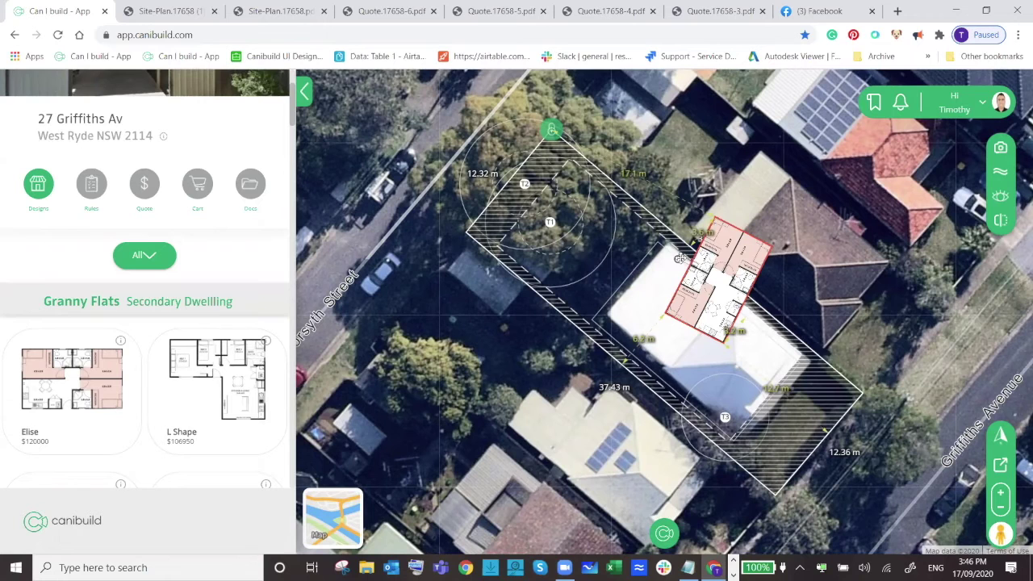
drag(677, 259, 568, 229)
key(Left)
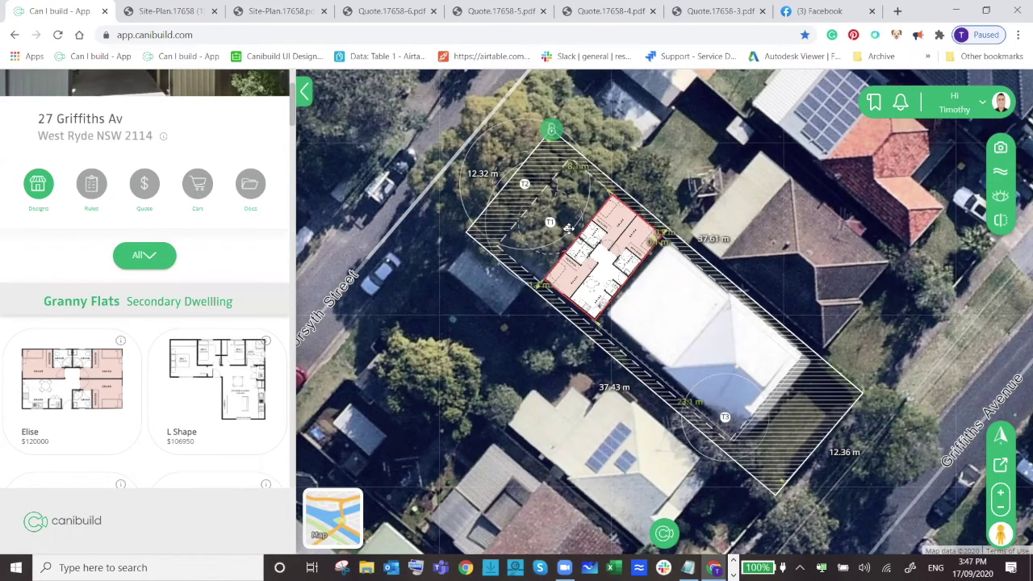
key(Left)
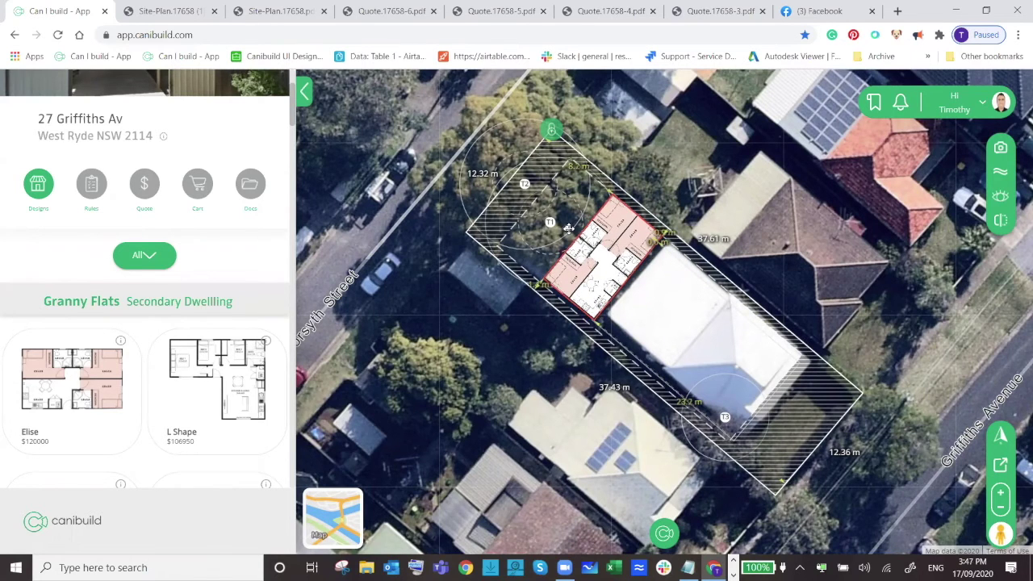
scroll(611, 272, up, 5)
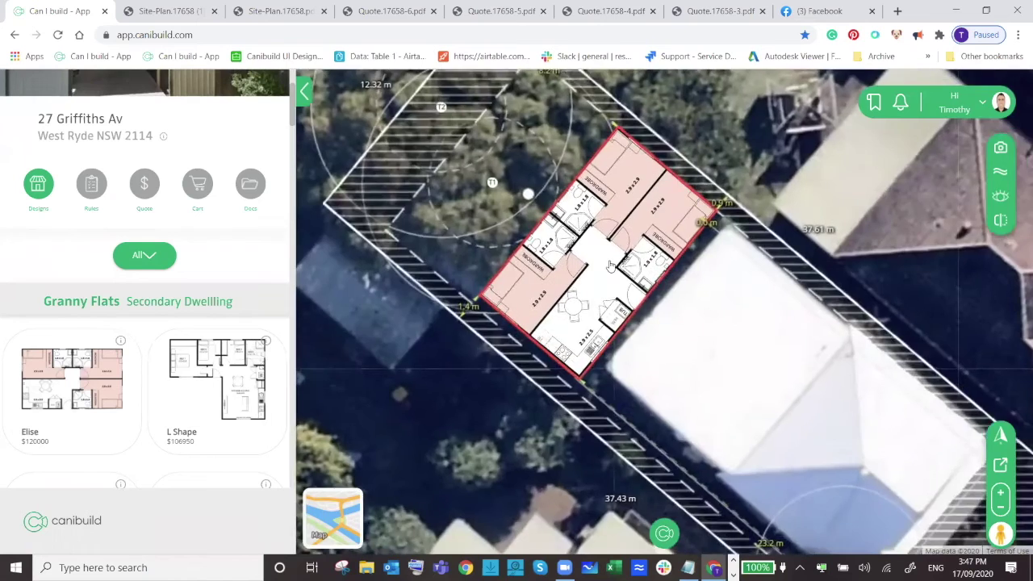
drag(613, 278, 615, 288)
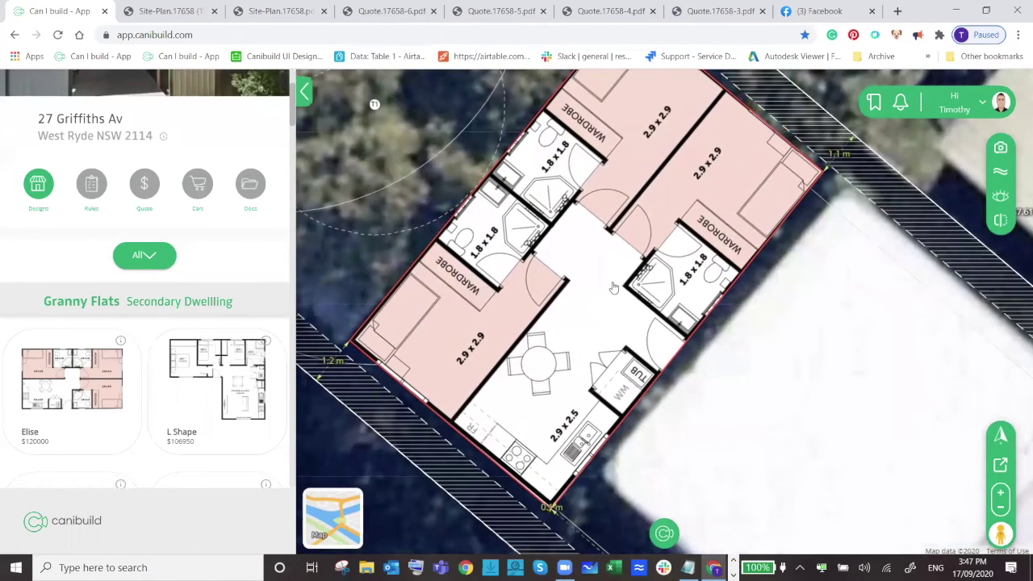
scroll(650, 259, down, 3)
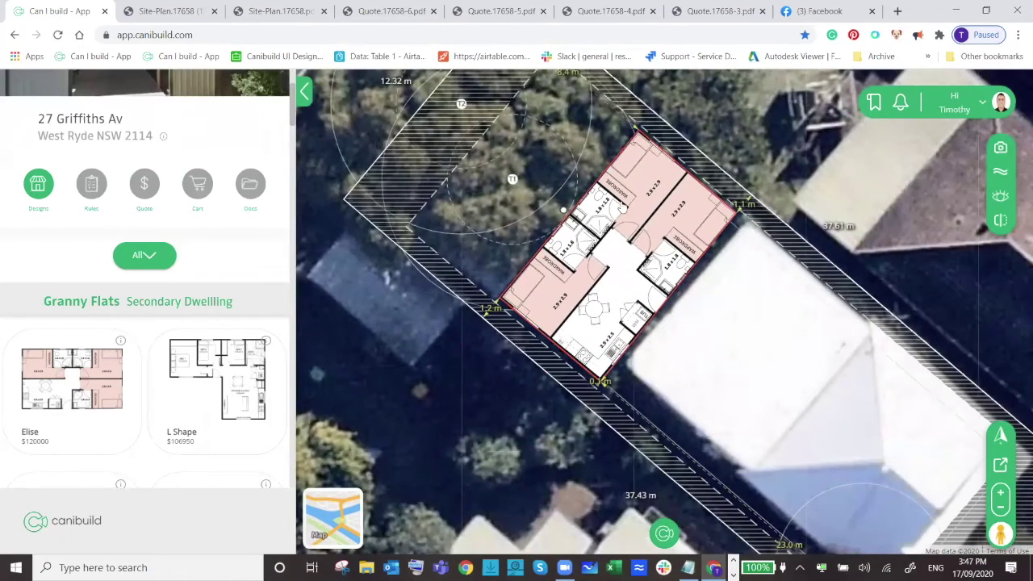
Open the site's compliance rules and scroll through them.
click(100, 200)
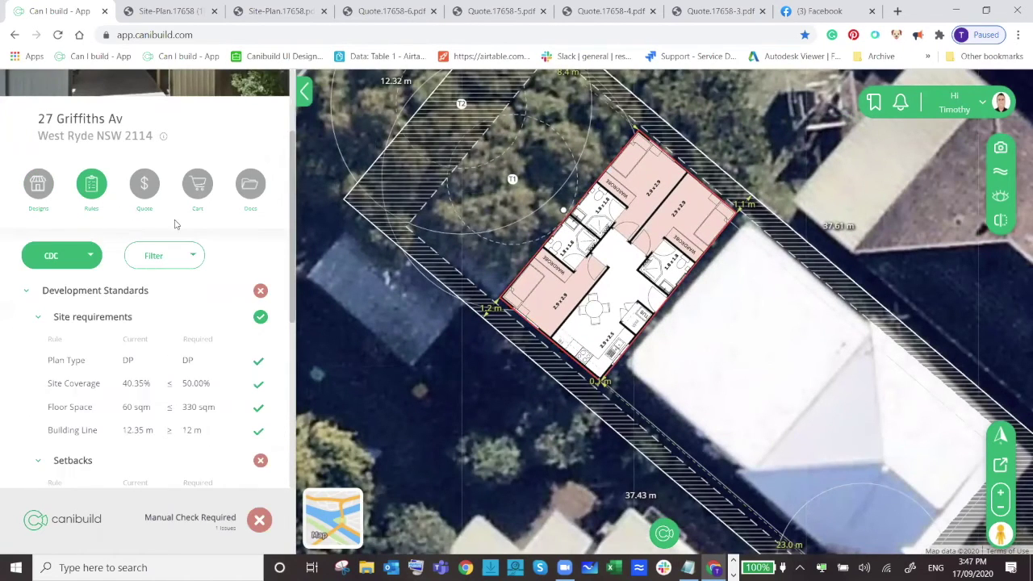
scroll(191, 266, down, 2)
scroll(189, 347, down, 2)
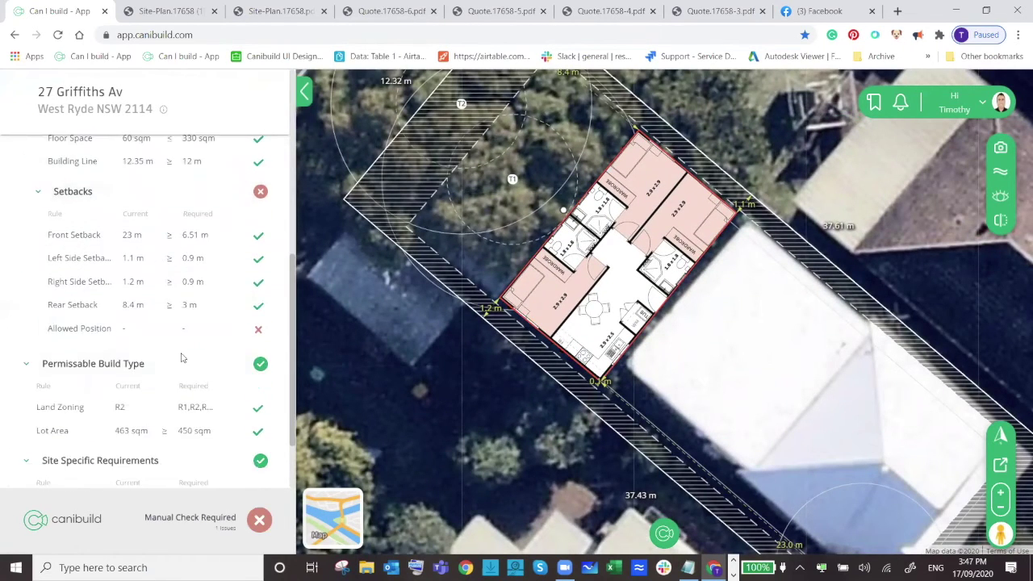
Adjust the granny flat to 22.9 m front and 8.3 m rear setbacks, then view the $120,000 quote.
click(563, 210)
drag(564, 209, 561, 203)
drag(604, 265, 606, 268)
scroll(578, 292, down, 3)
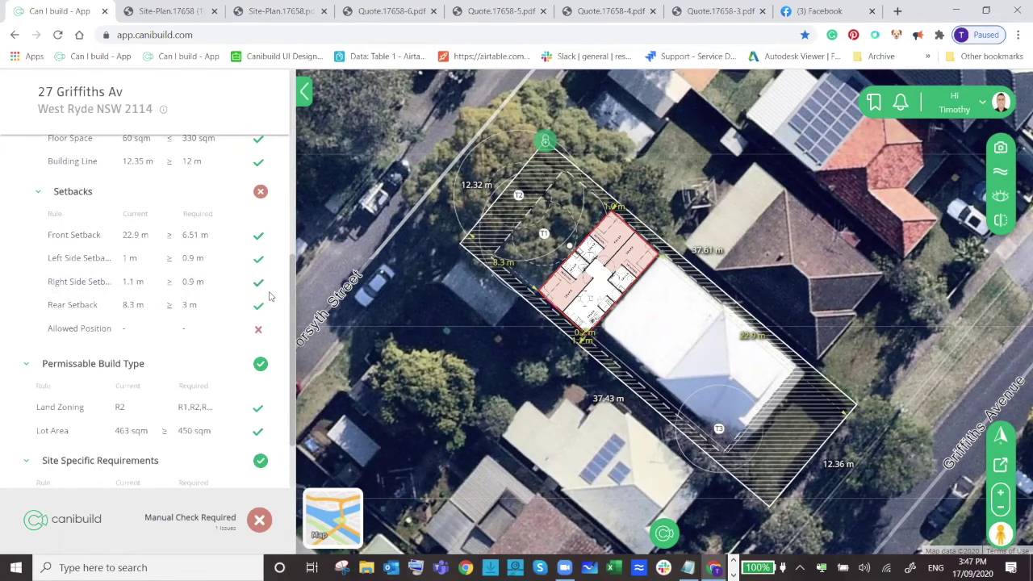
scroll(270, 296, up, 5)
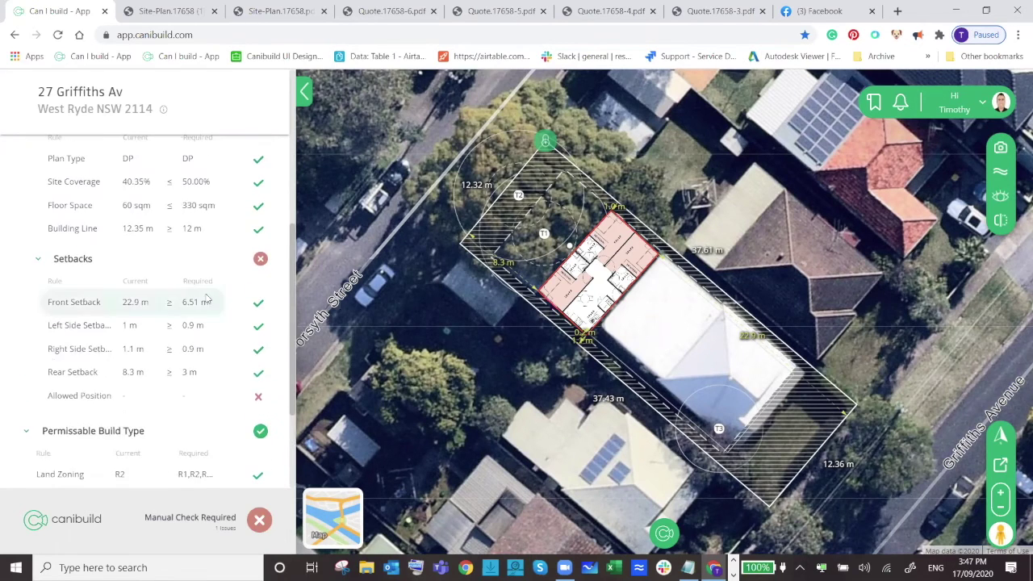
click(149, 259)
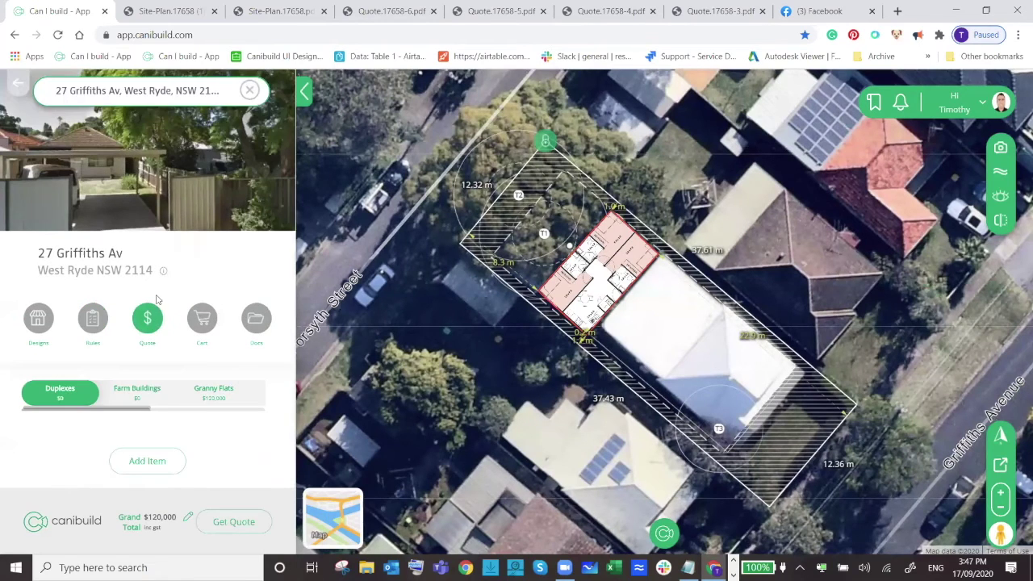
Select Granny Flats in the quote and browse the Planning & Approvals > Preliminary Assesment items.
drag(140, 410, 175, 412)
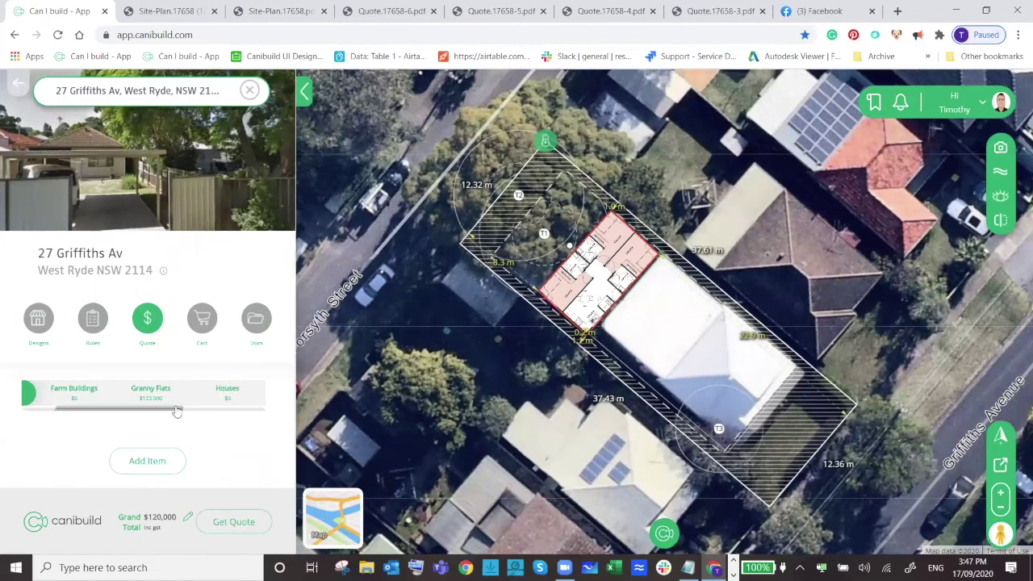
click(163, 400)
scroll(239, 314, down, 1)
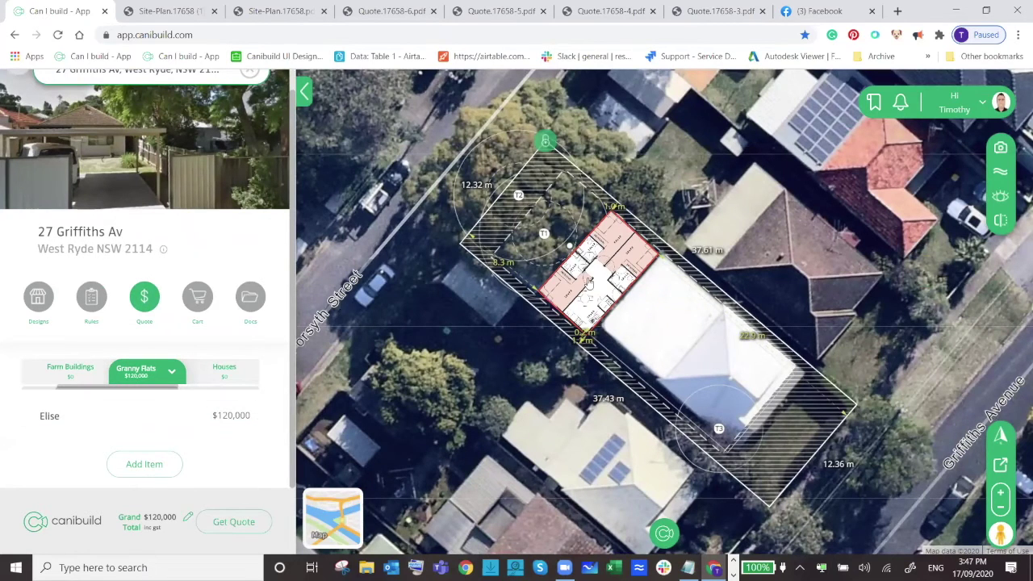
click(153, 466)
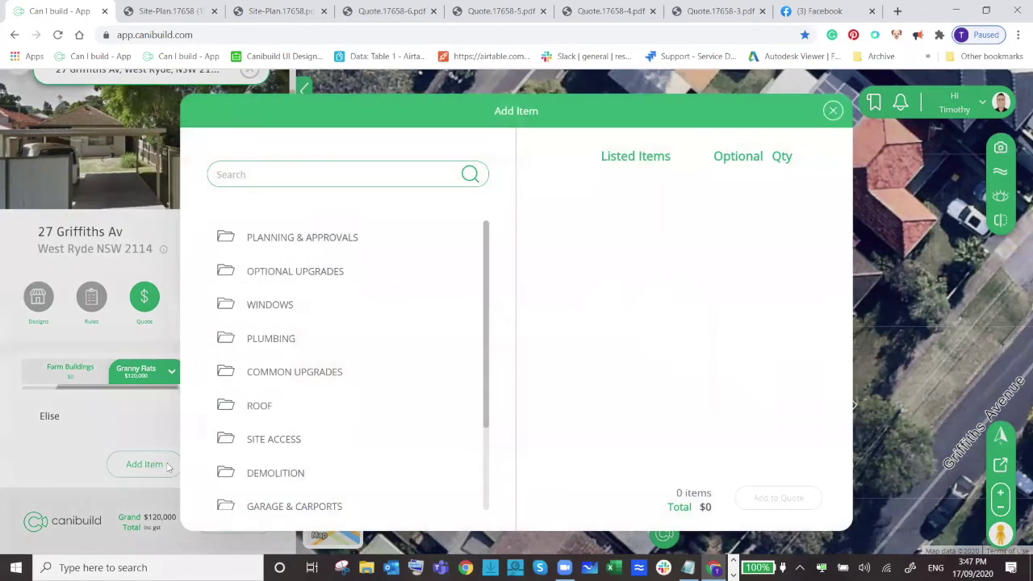
click(295, 235)
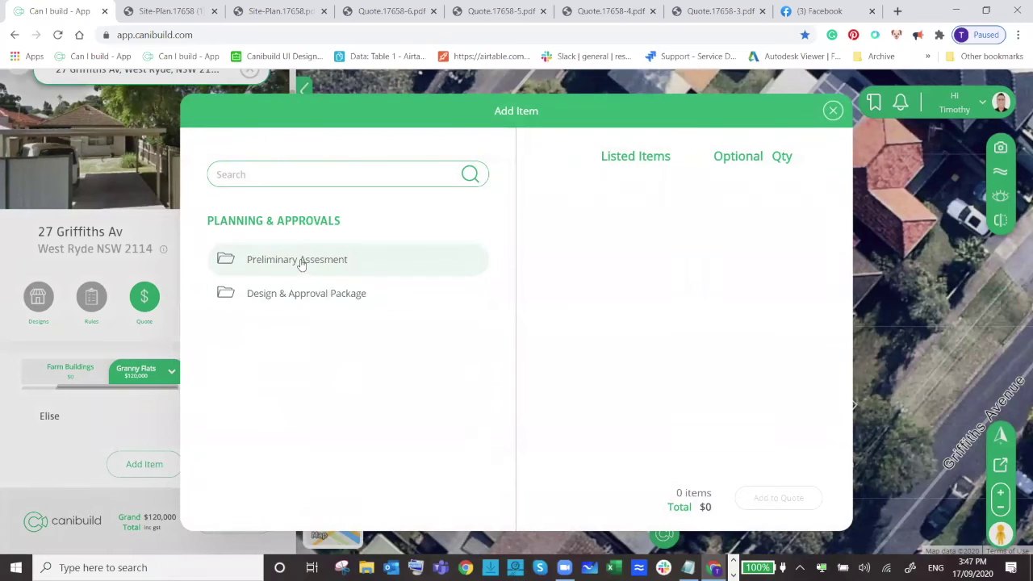
click(298, 263)
Add the custom sketch plan request, Acoustic Report (CDC) and BASIX to the quote, expanding Stages 1 and 2.
click(330, 268)
click(330, 360)
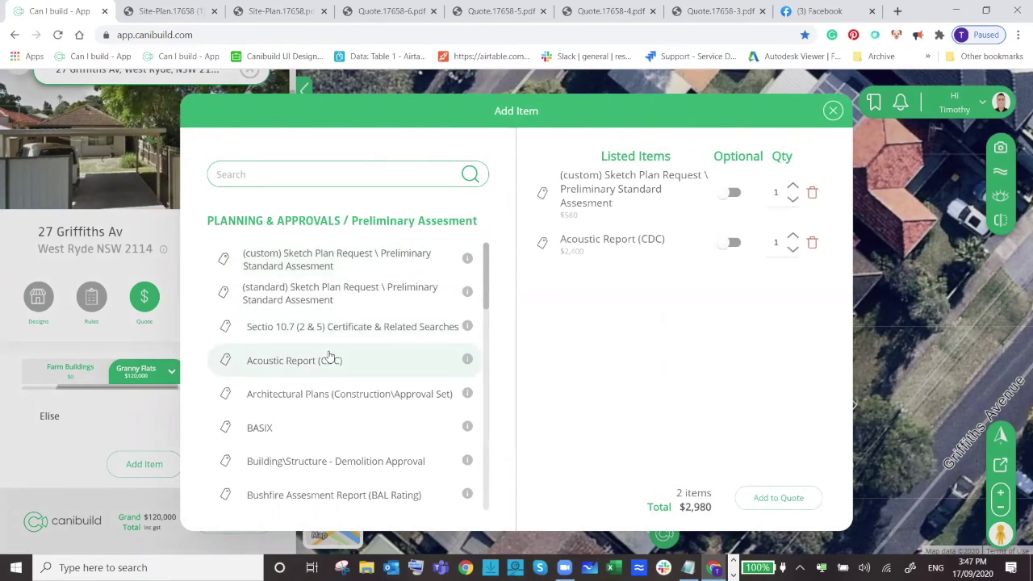
click(325, 428)
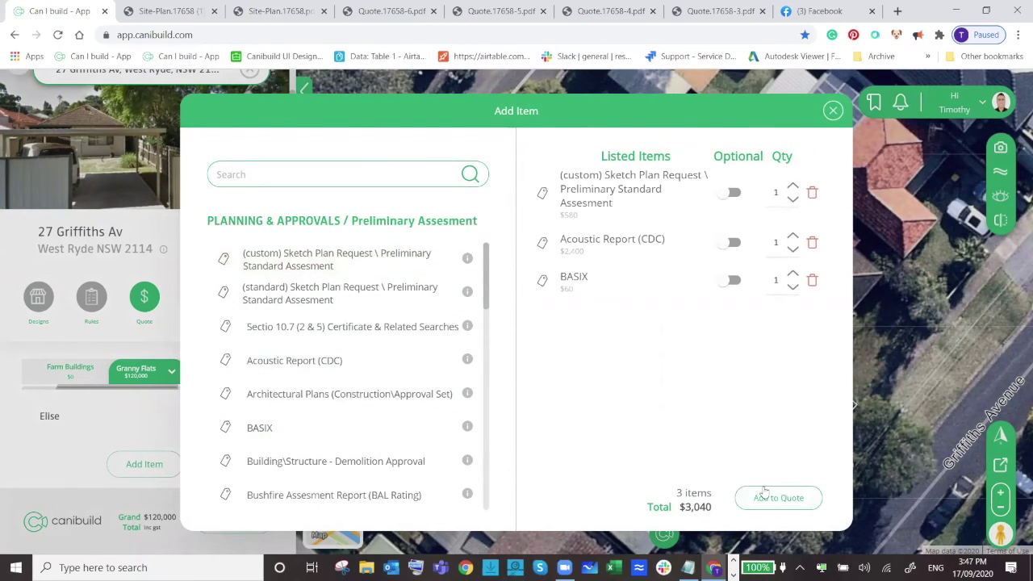
click(767, 497)
click(29, 392)
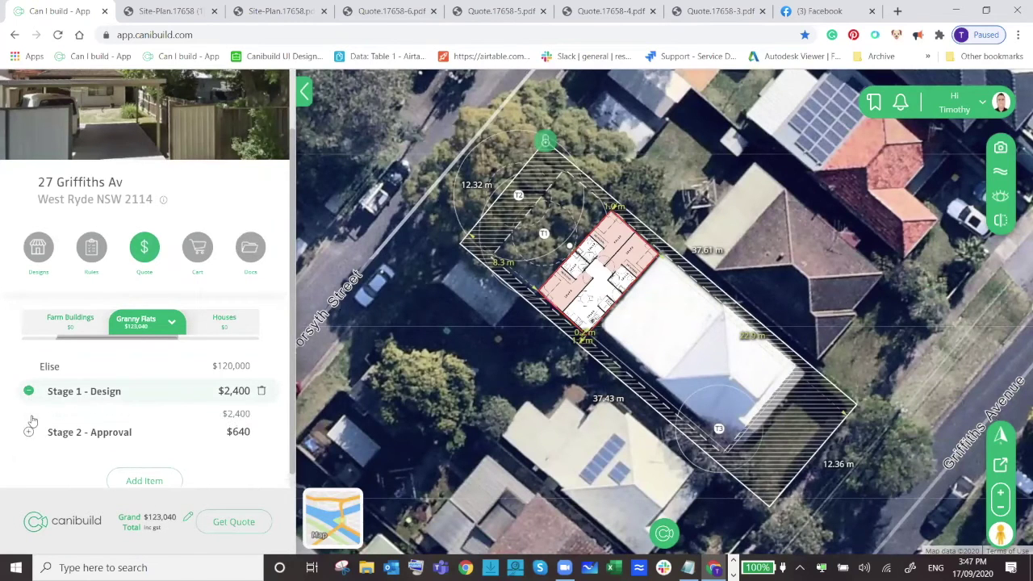
click(29, 436)
scroll(80, 400, down, 1)
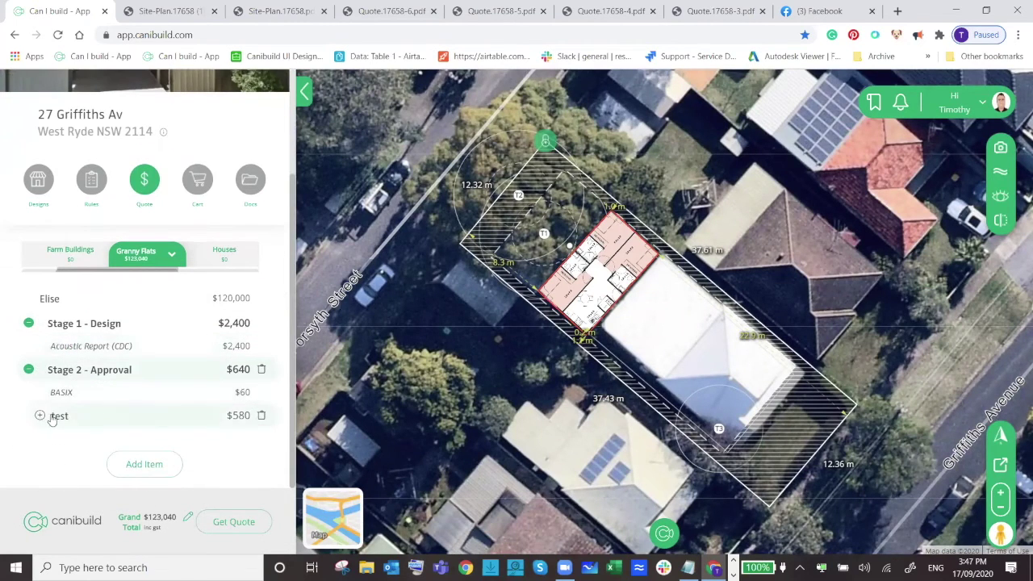
Generate the quote report with the client's contact name and a $250 deposit.
click(228, 522)
click(458, 252)
text(Mr Client 2)
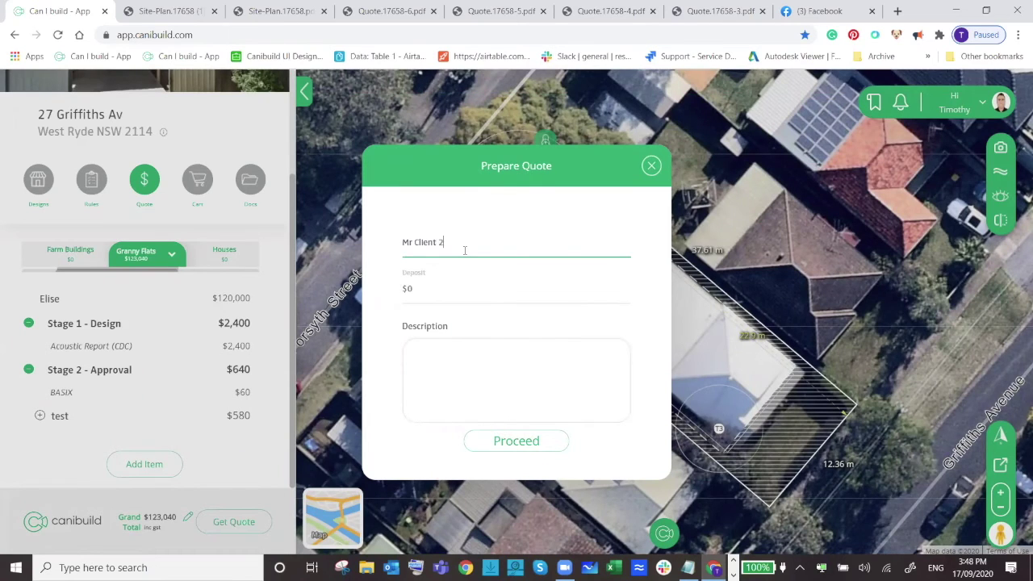
click(433, 286)
drag(434, 288, 396, 293)
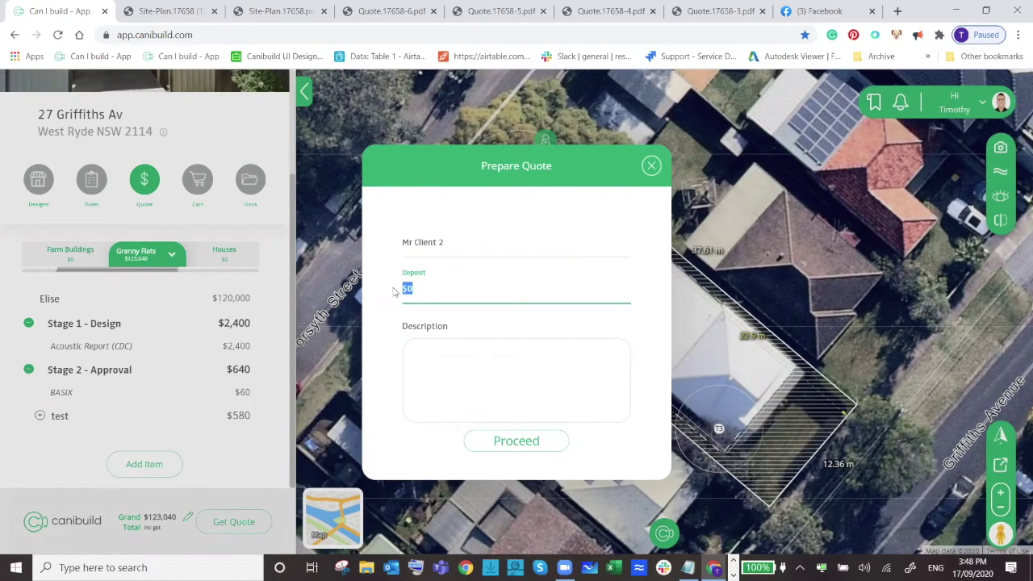
text(250)
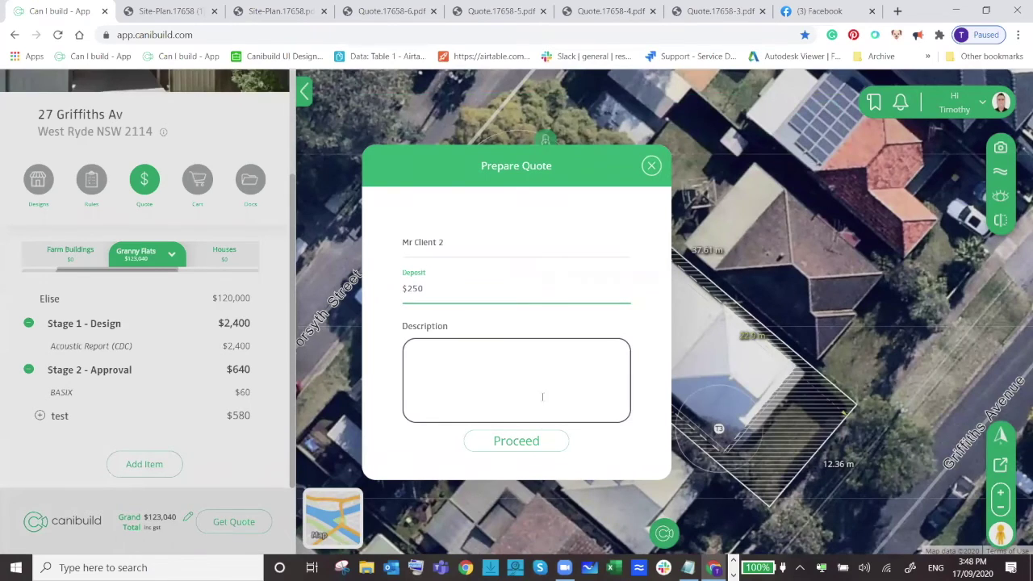
click(521, 449)
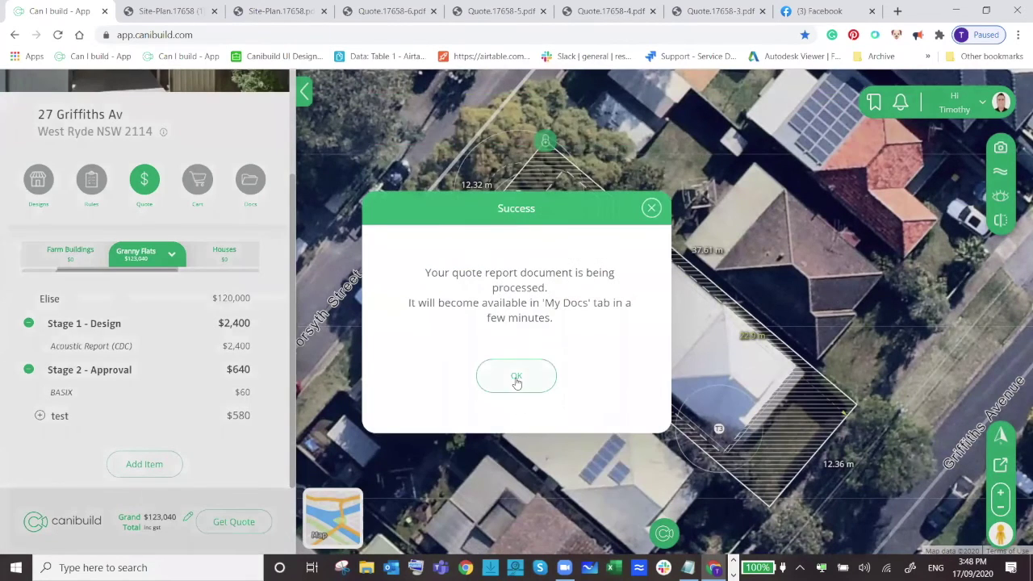
click(516, 376)
Download the Quote Report from the site's documents and open Quote.17680.pdf.
click(250, 191)
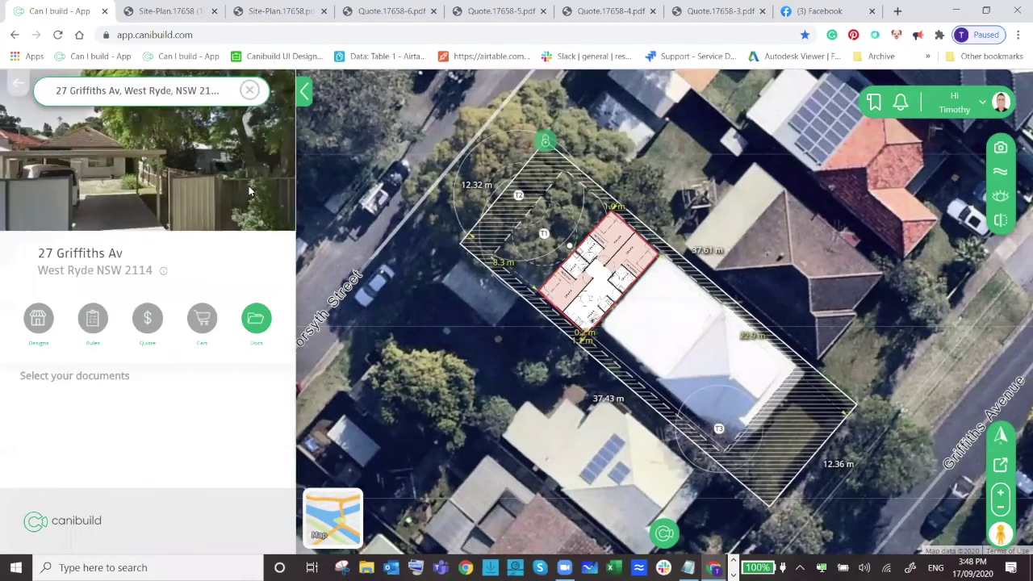
click(100, 424)
click(190, 476)
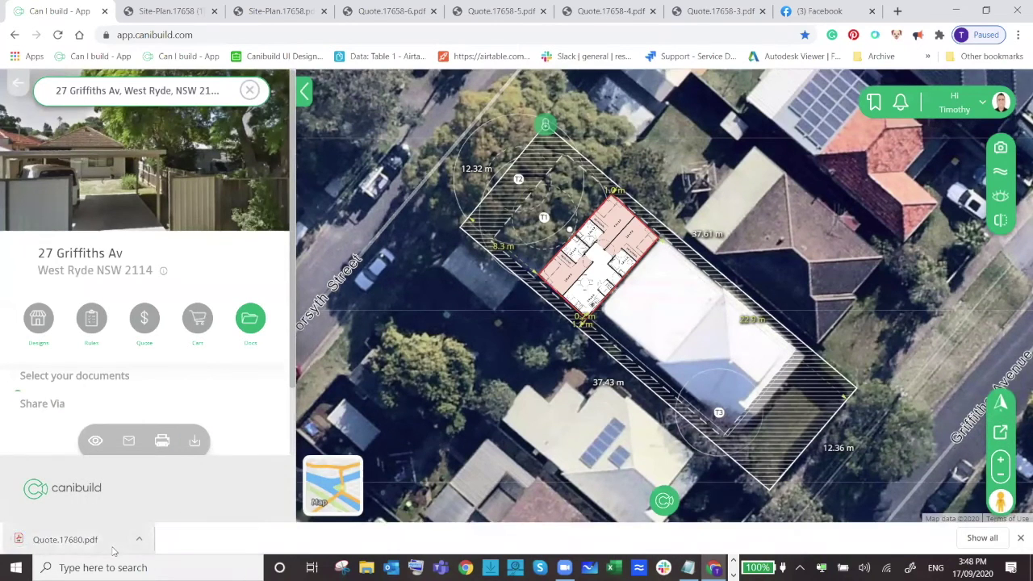
click(113, 551)
Review both pages of Quote.17680.pdf, checking the $123,040 total and $250 deposit, then return to Canibuild.
scroll(500, 294, down, 2)
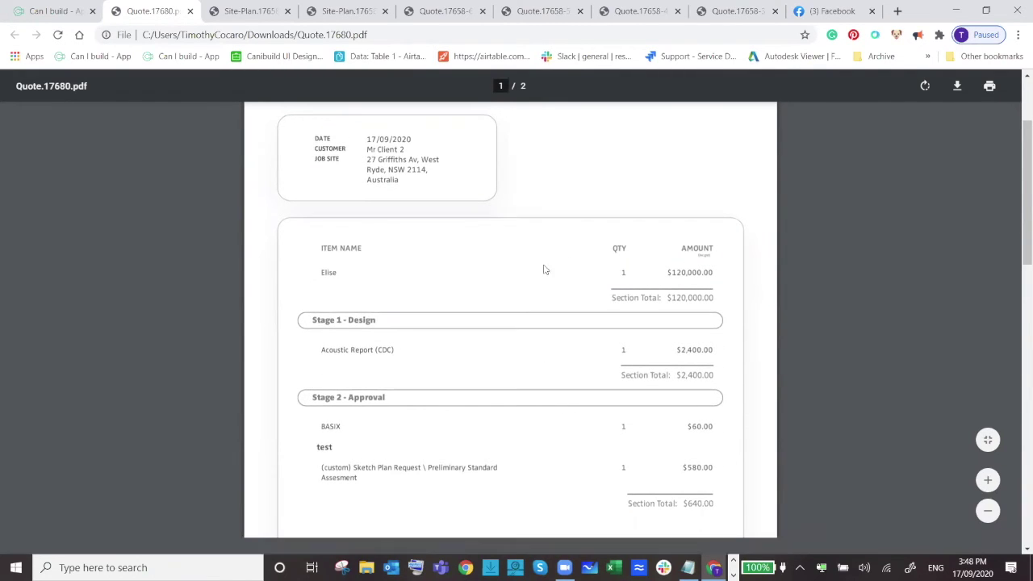
scroll(546, 291, down, 3)
scroll(589, 306, up, 2)
scroll(599, 322, down, 5)
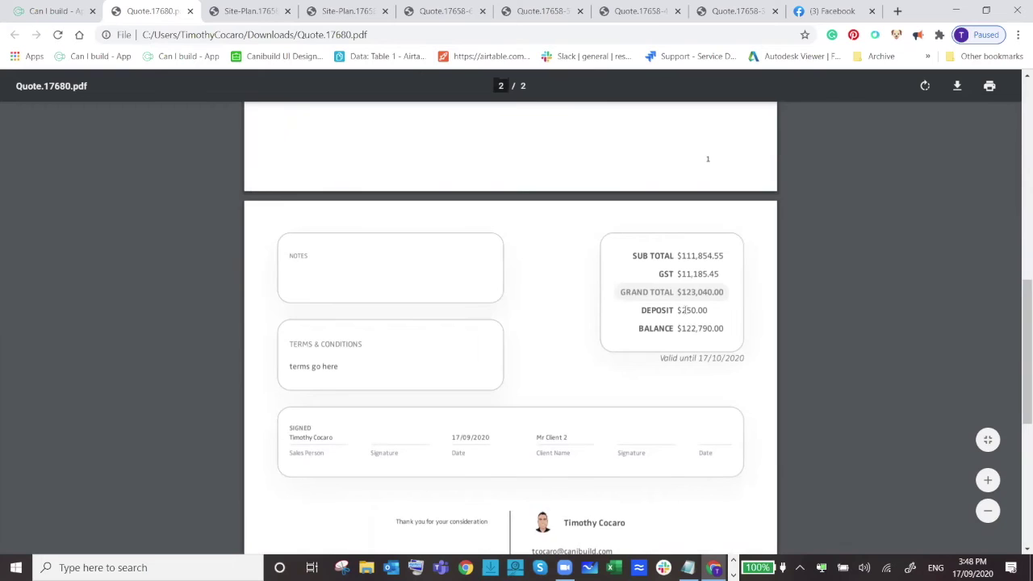
scroll(682, 319, down, 2)
scroll(684, 318, up, 10)
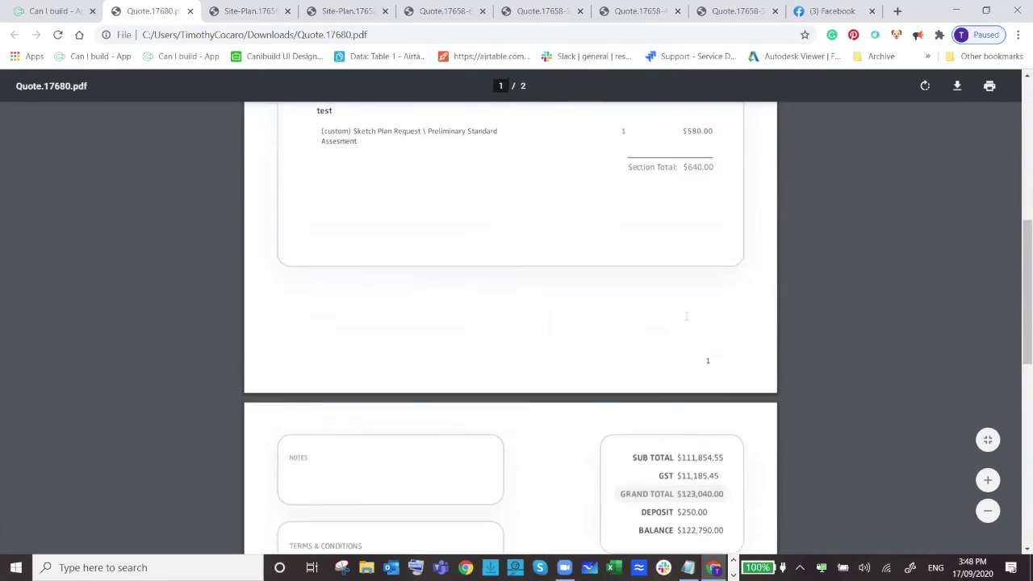
scroll(740, 369, up, 2)
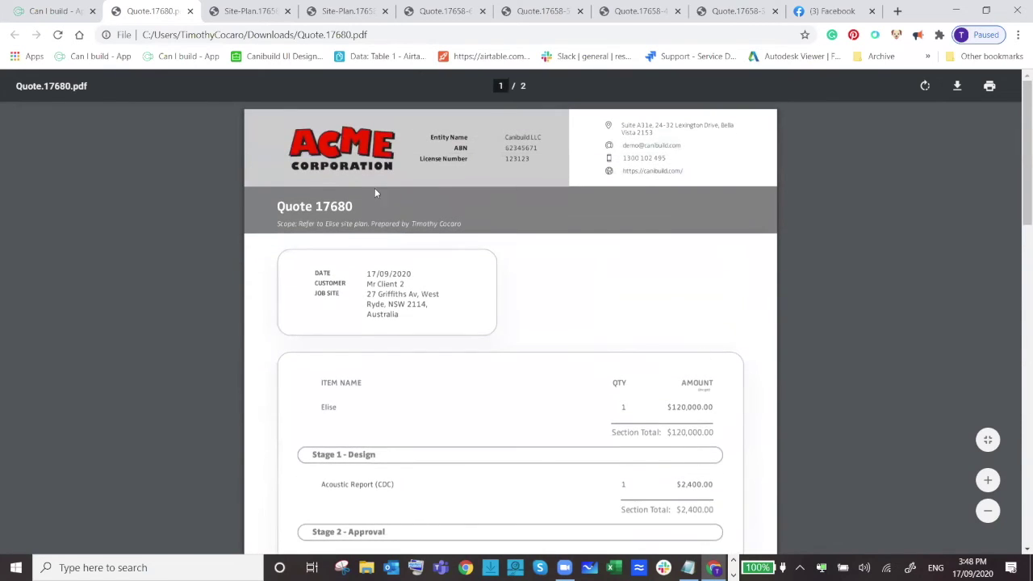
click(59, 6)
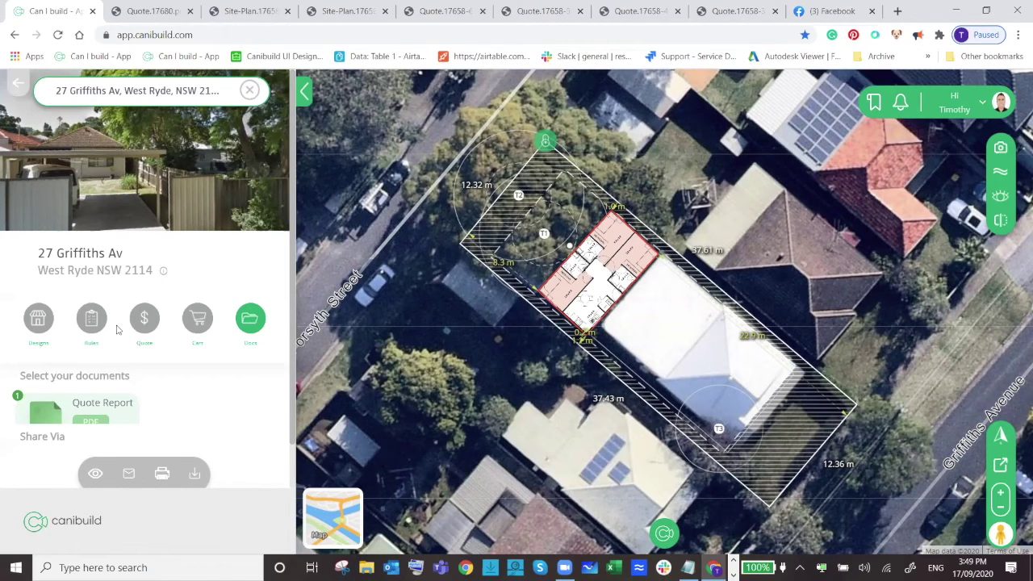
Reopen the compliance rules and scroll through them, where only Allowed Position fails.
click(91, 320)
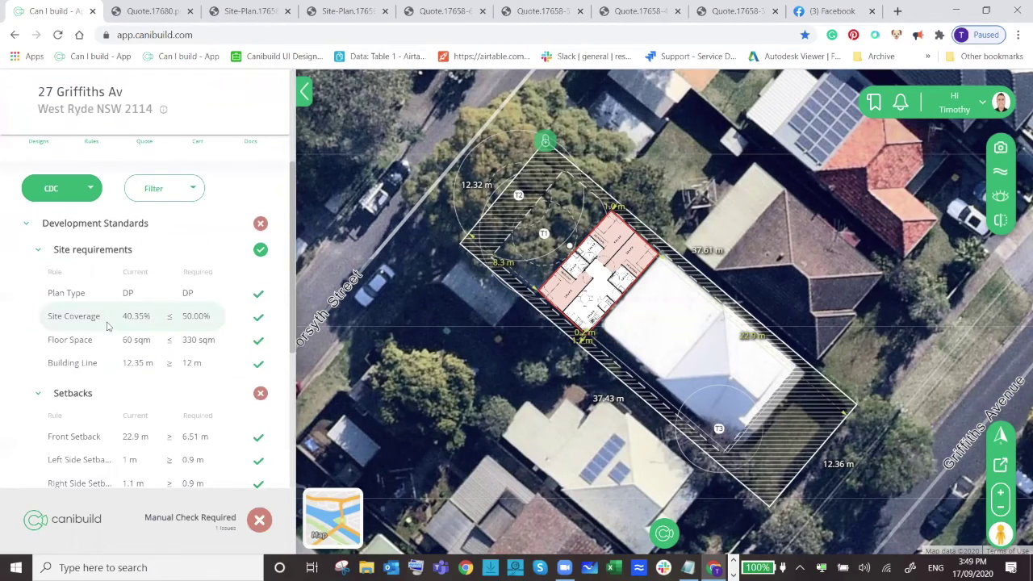
scroll(103, 390, down, 3)
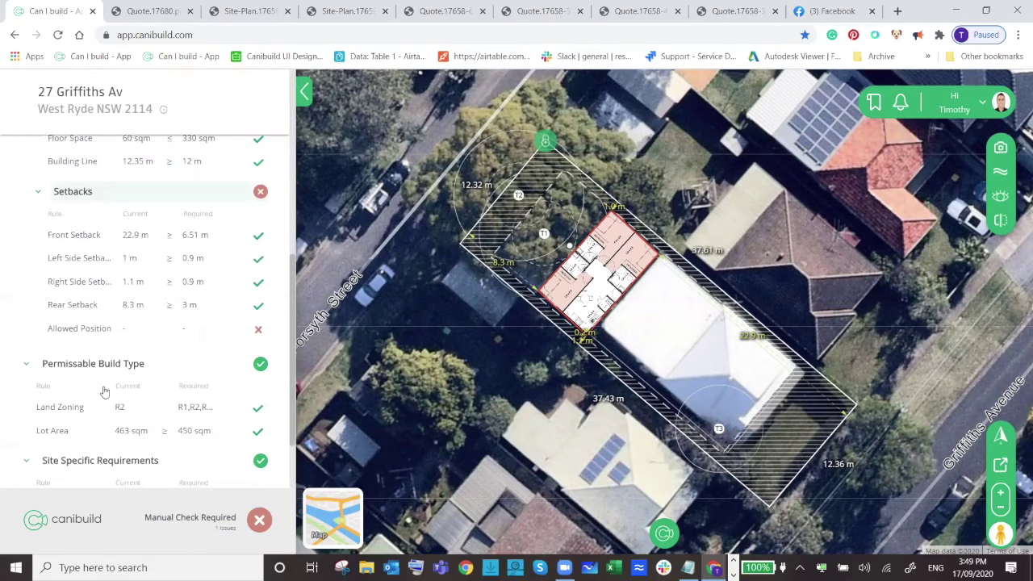
scroll(104, 391, down, 1)
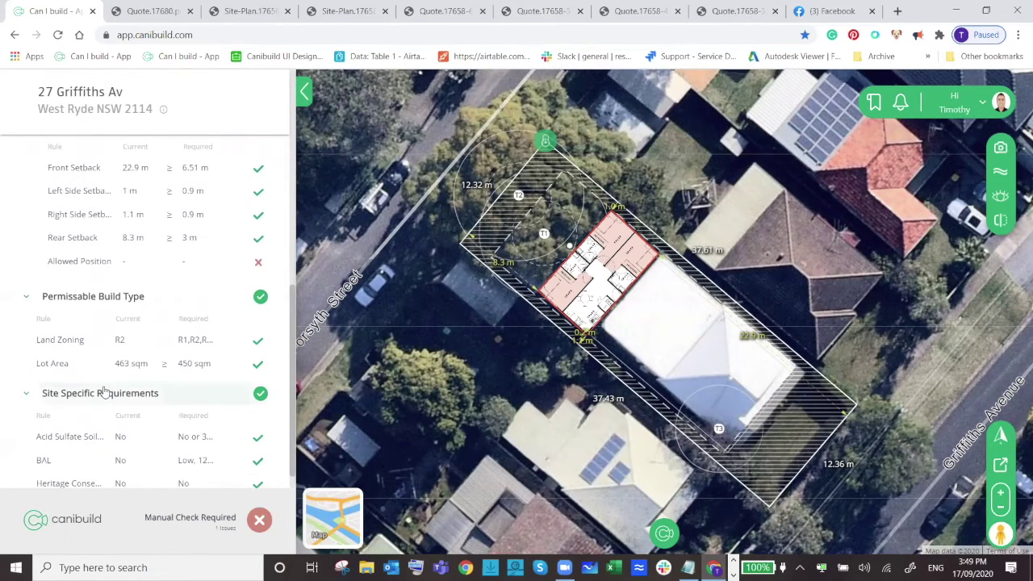
scroll(86, 433, down, 1)
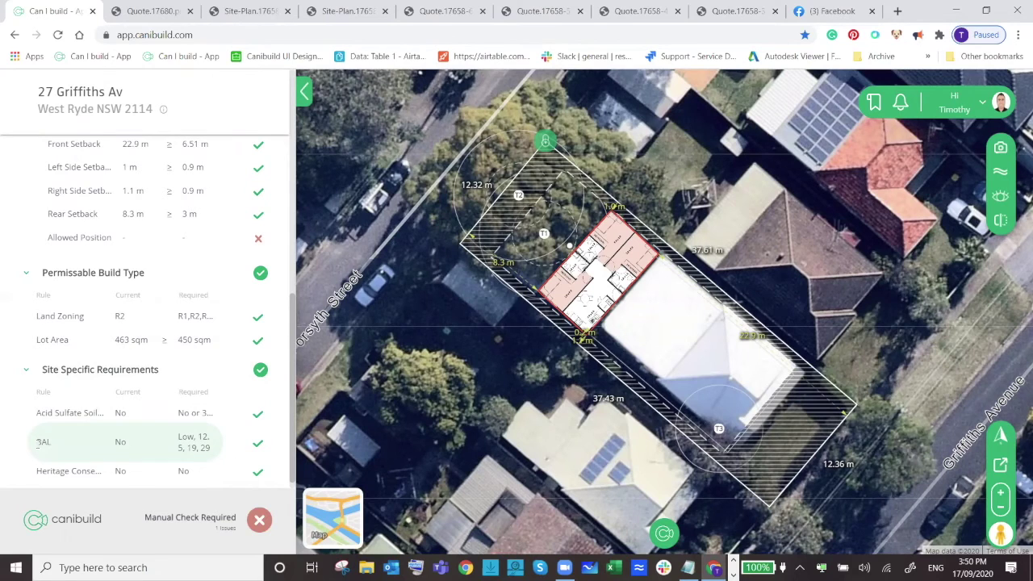
scroll(129, 423, up, 8)
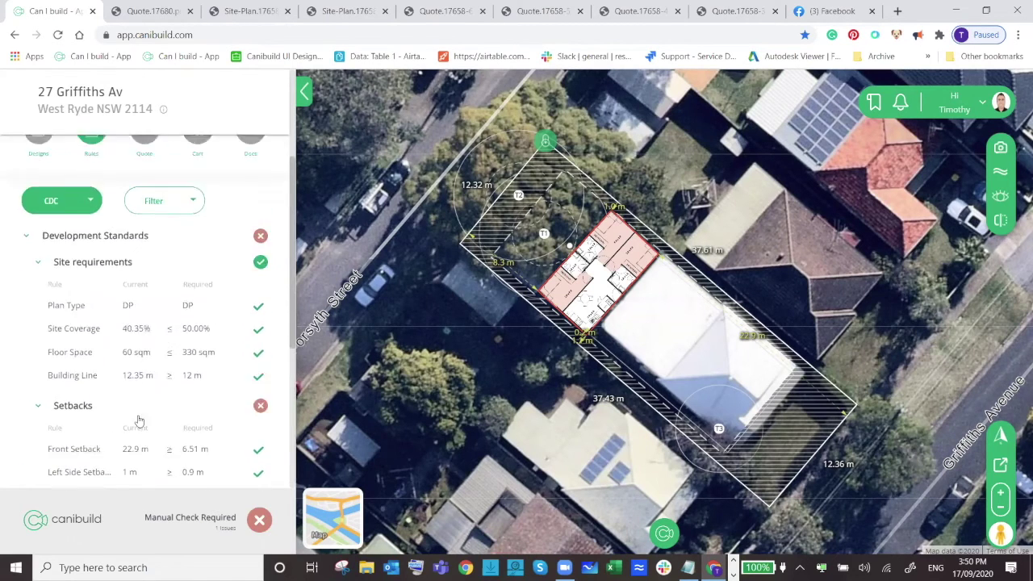
scroll(147, 412, up, 1)
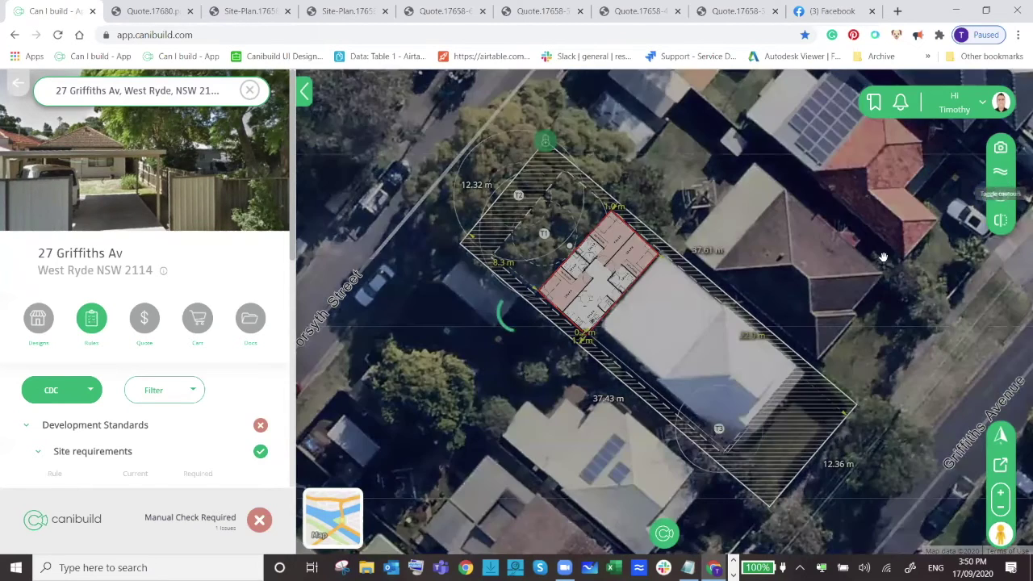
Recentre the map on the lot and switch from the rules to the $123,040 quote.
drag(979, 291, 836, 278)
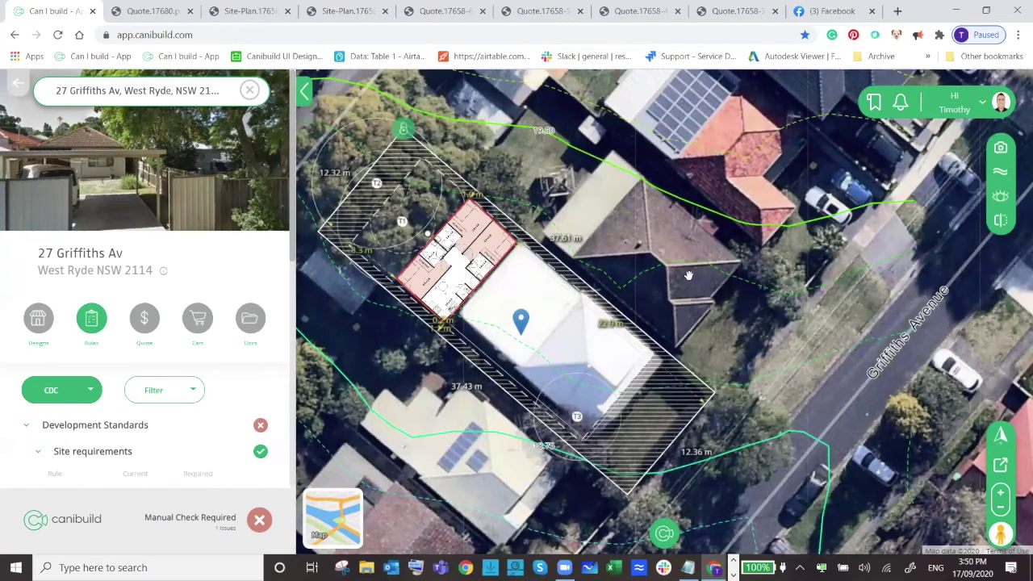
drag(388, 260, 452, 276)
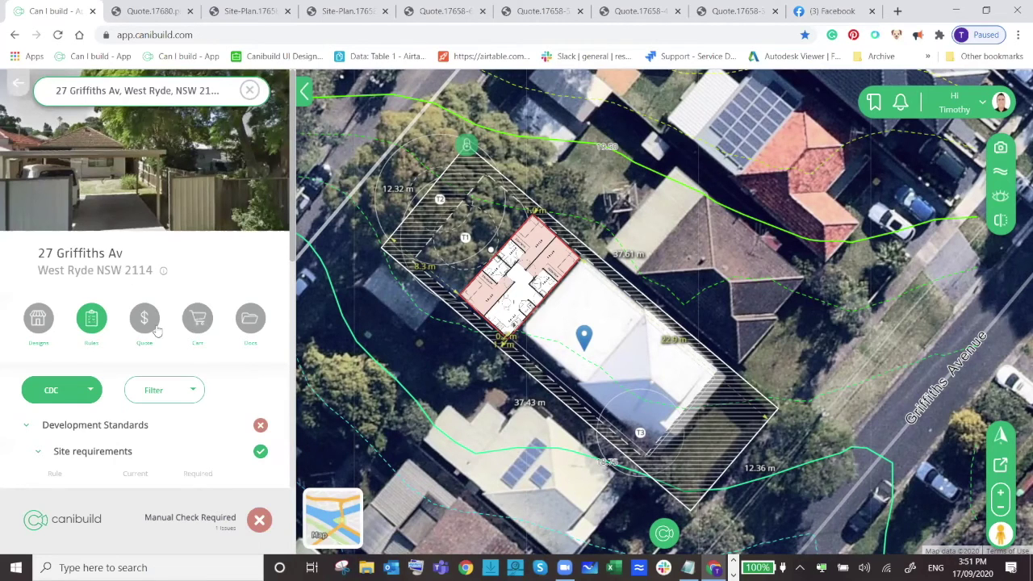
scroll(185, 341, down, 5)
scroll(193, 301, up, 5)
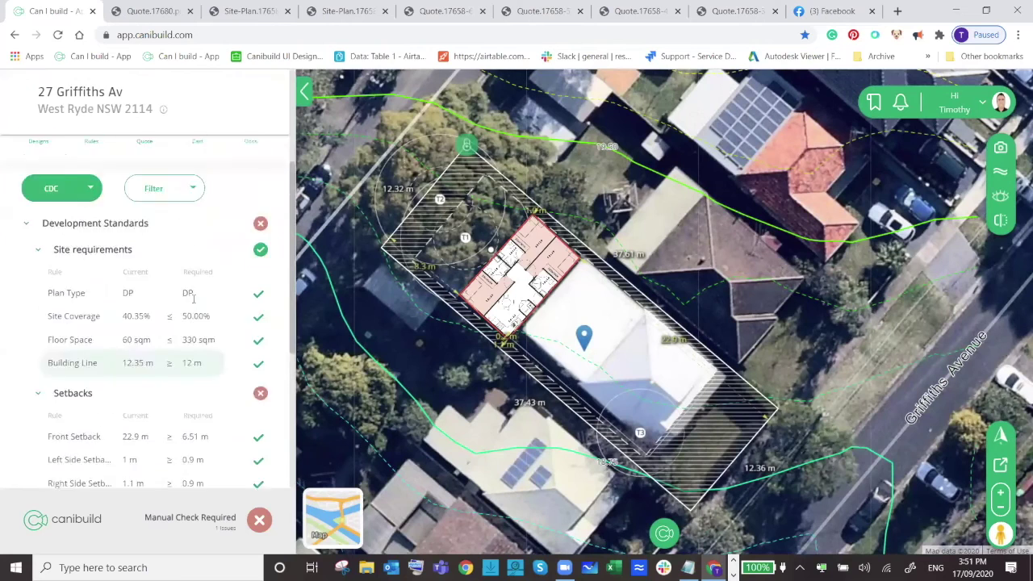
click(147, 318)
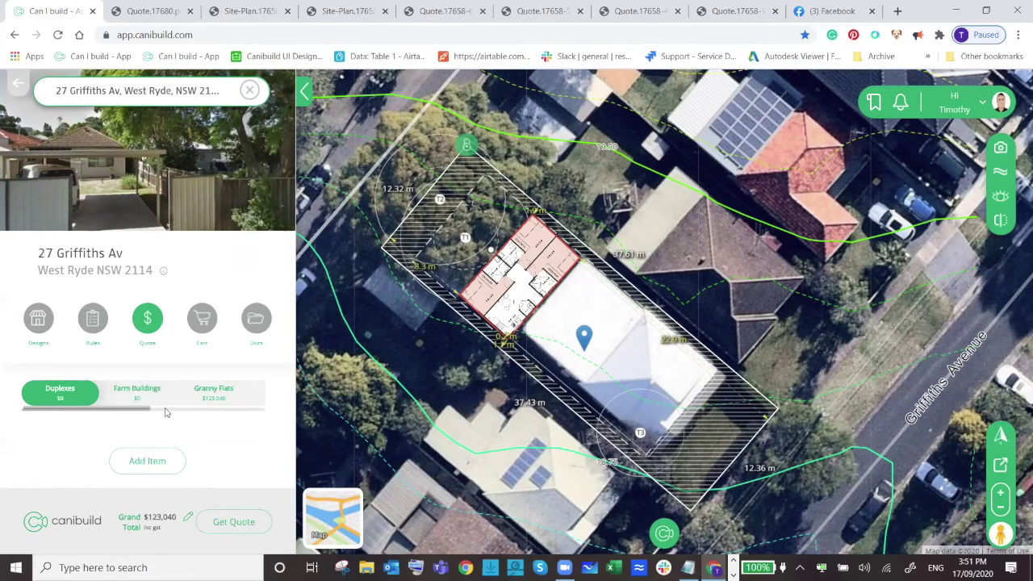
scroll(484, 361, down, 2)
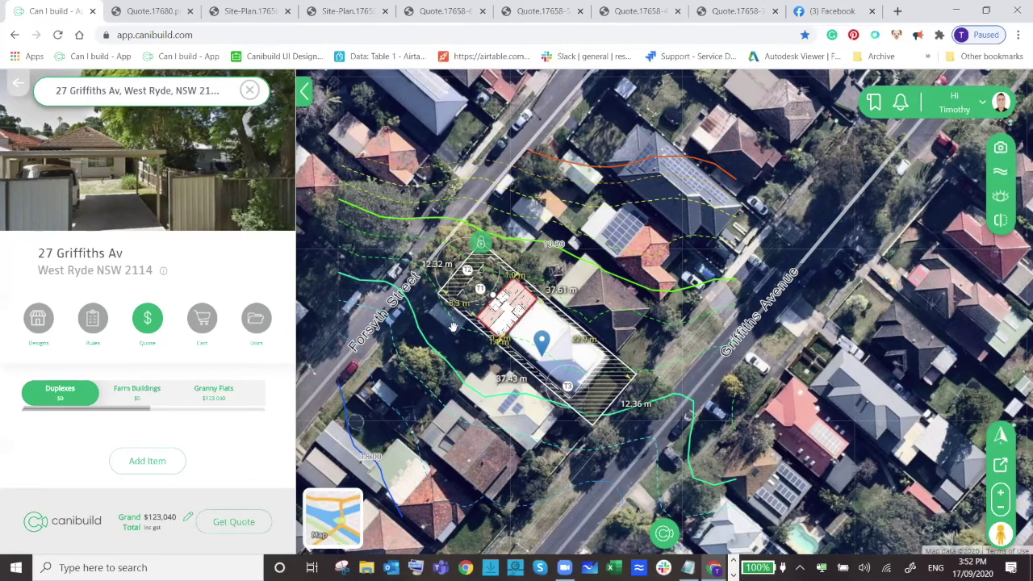
Check the site rules, browse the granny flat designs (Elise $120,000, L Shape $106,950) and recentre the lot.
click(91, 319)
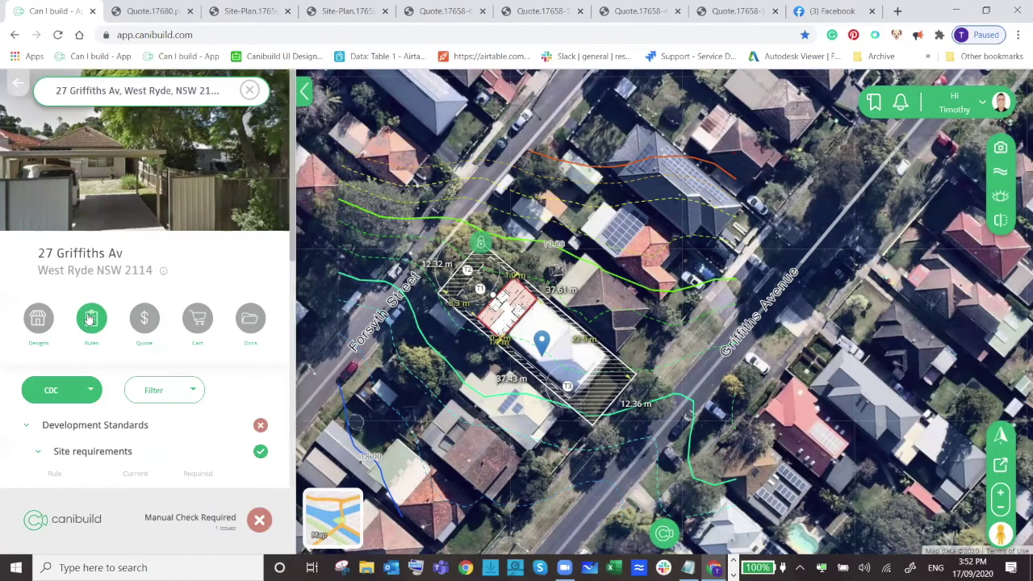
click(38, 318)
scroll(161, 349, down, 2)
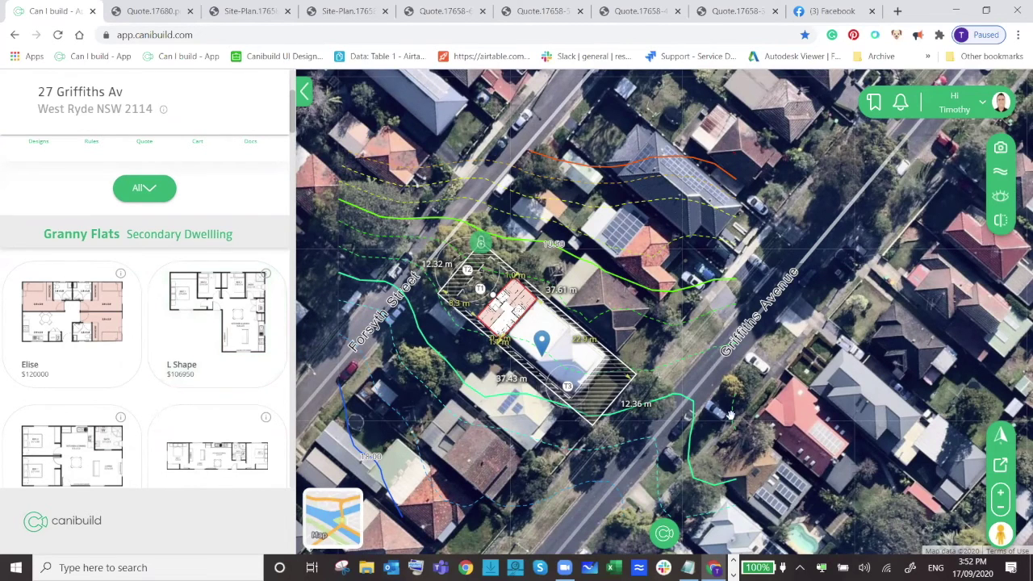
scroll(812, 350, down, 1)
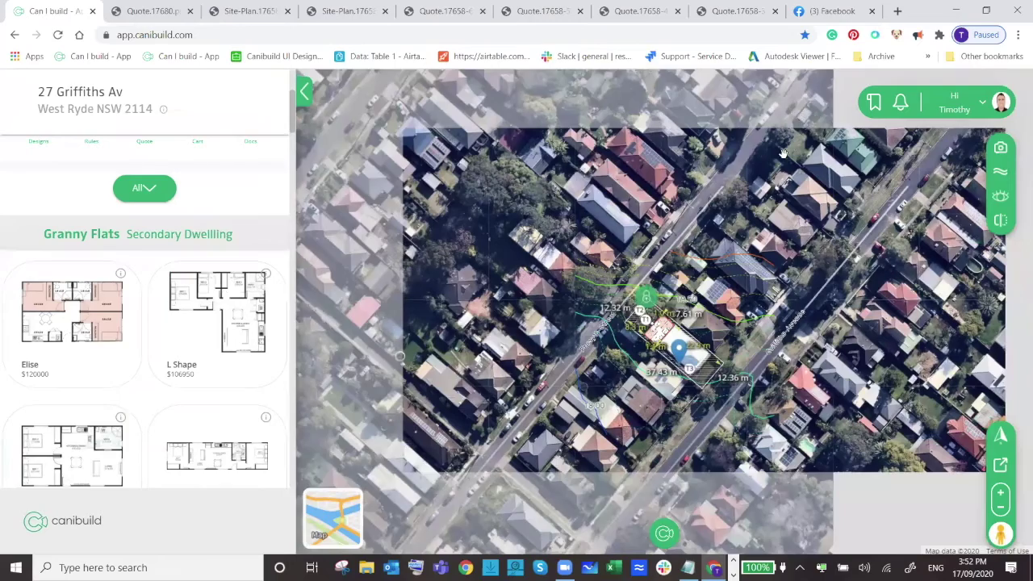
scroll(865, 229, up, 1)
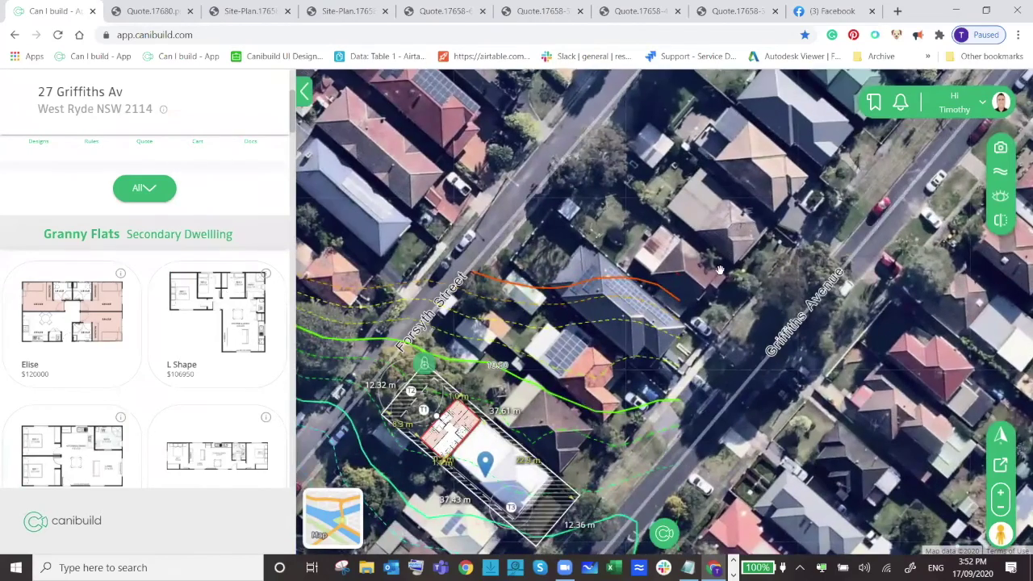
drag(752, 266, 821, 238)
click(972, 119)
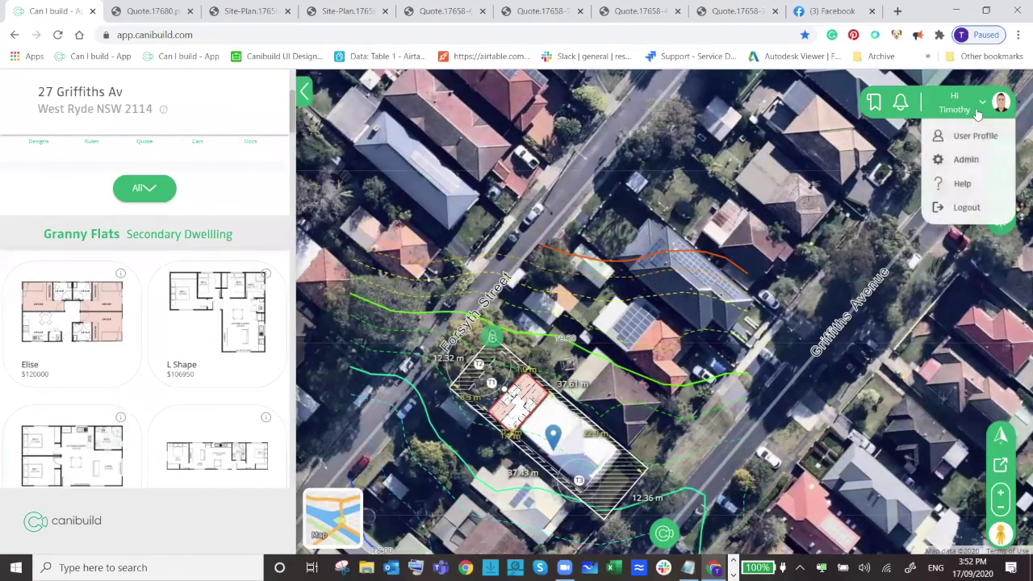
click(948, 159)
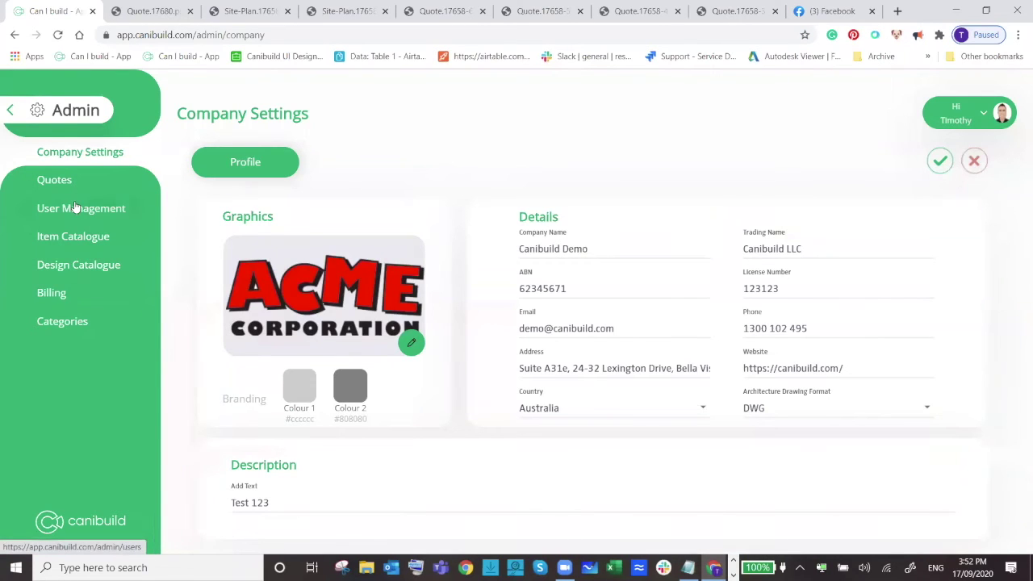
click(80, 271)
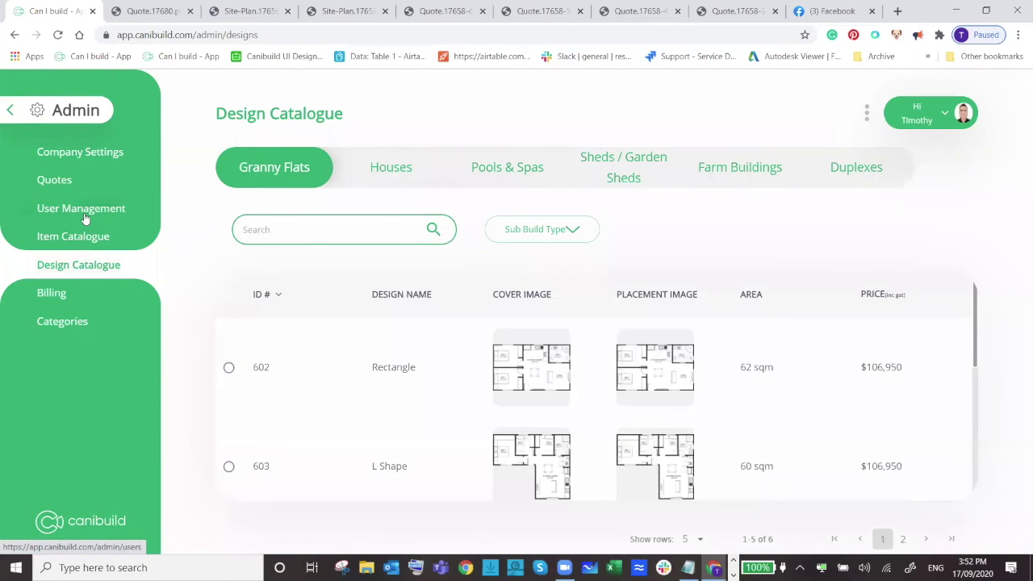
click(16, 111)
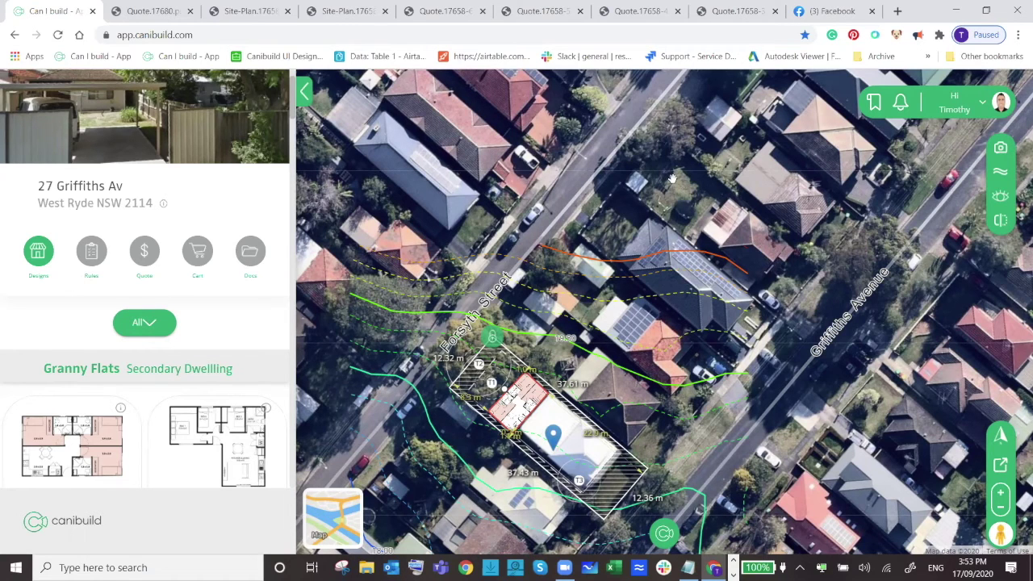
scroll(502, 407, down, 2)
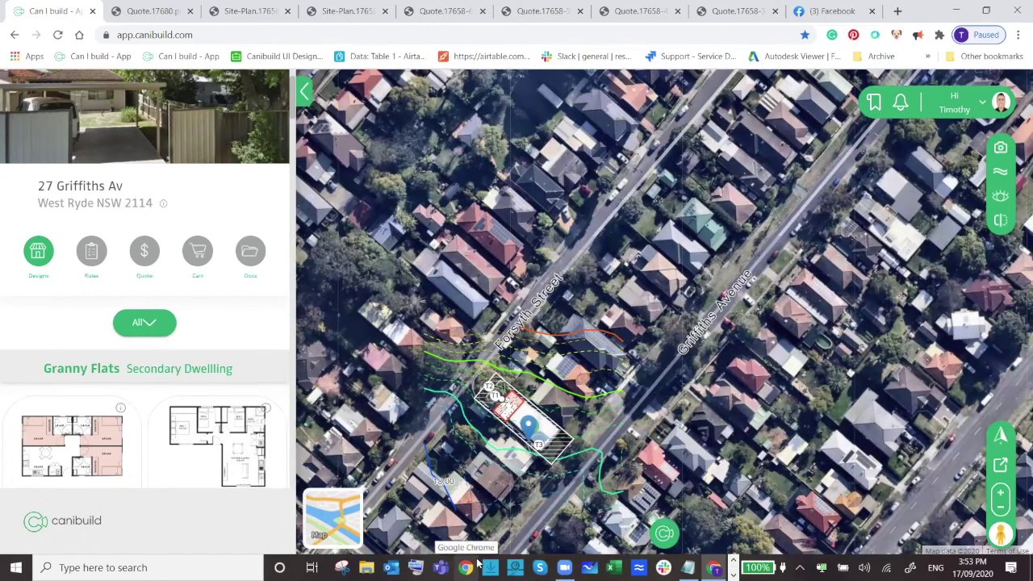
scroll(603, 407, down, 5)
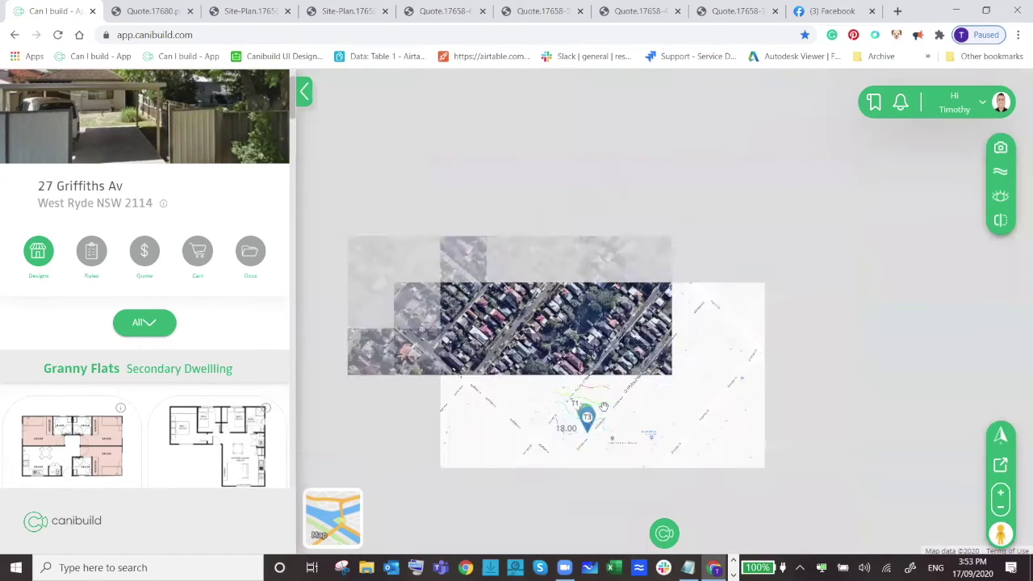
scroll(604, 413, down, 2)
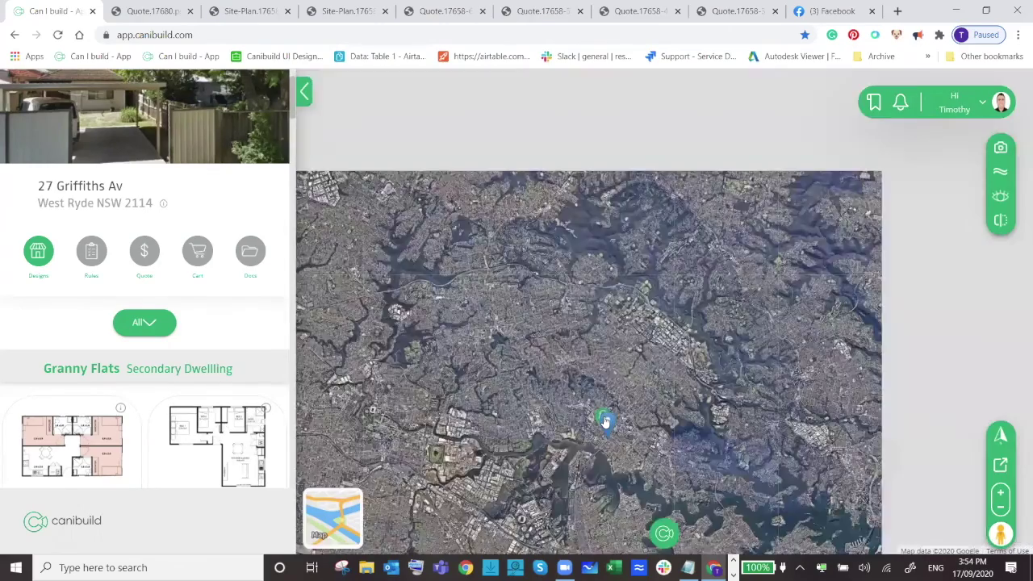
scroll(605, 420, down, 2)
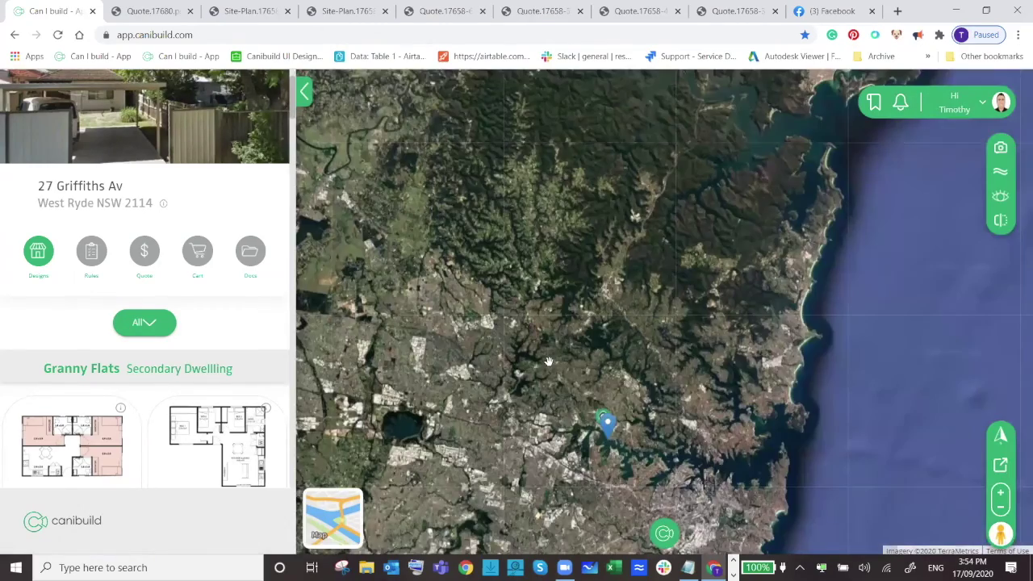
scroll(567, 378, up, 2)
scroll(565, 334, up, 3)
scroll(578, 279, up, 3)
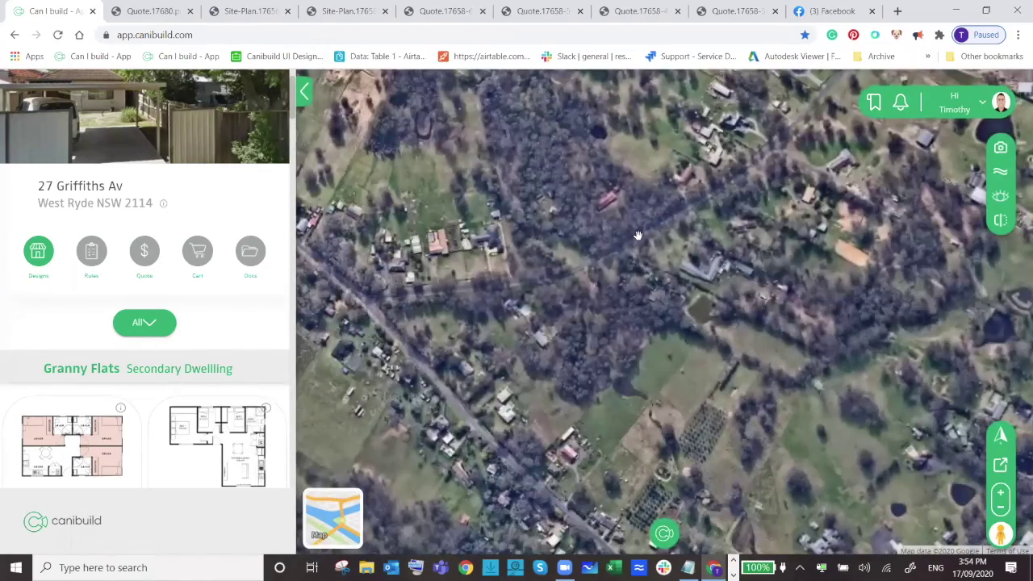
scroll(625, 237, up, 2)
scroll(585, 247, up, 2)
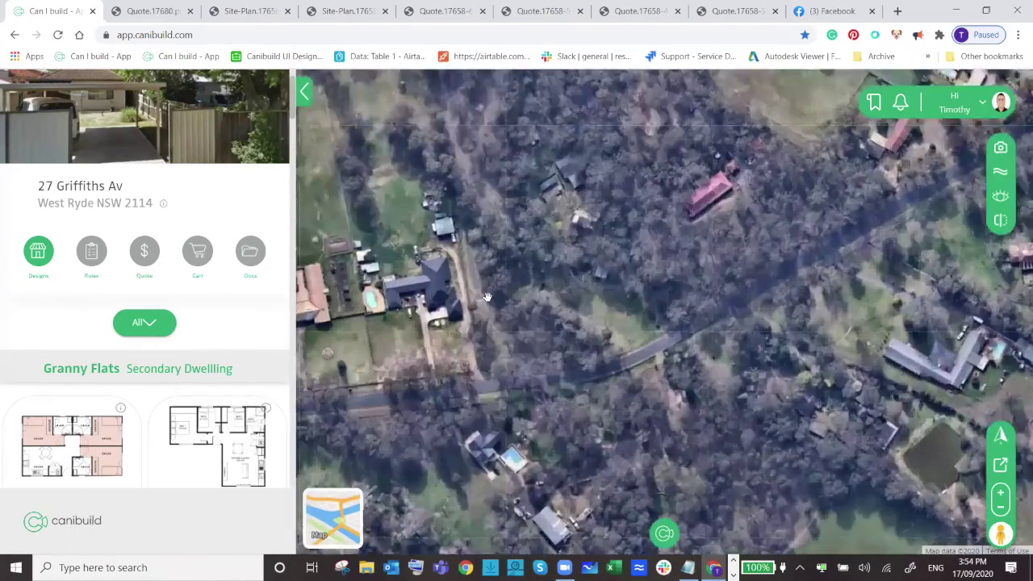
drag(487, 297, 638, 325)
right_click(450, 284)
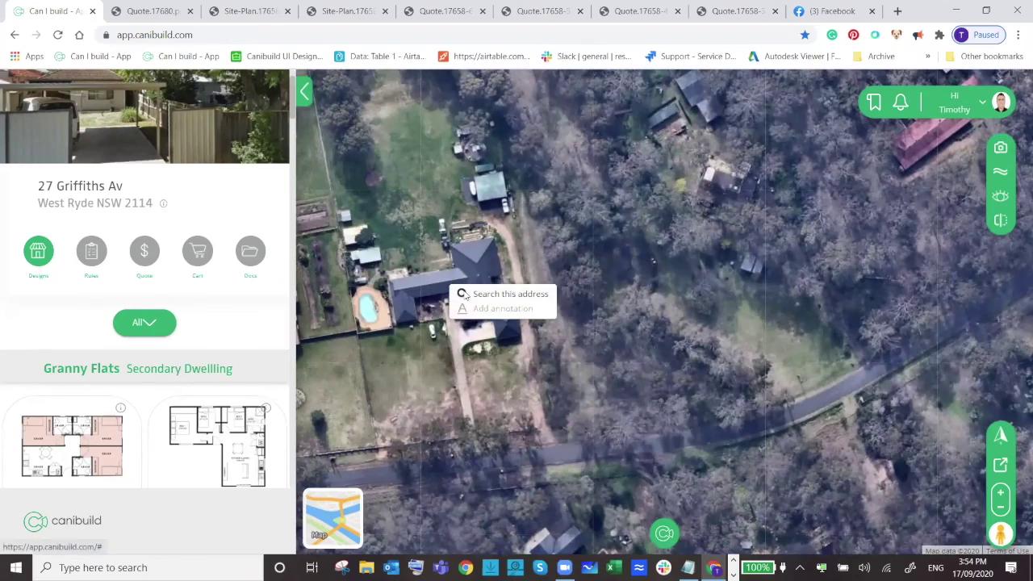
click(466, 295)
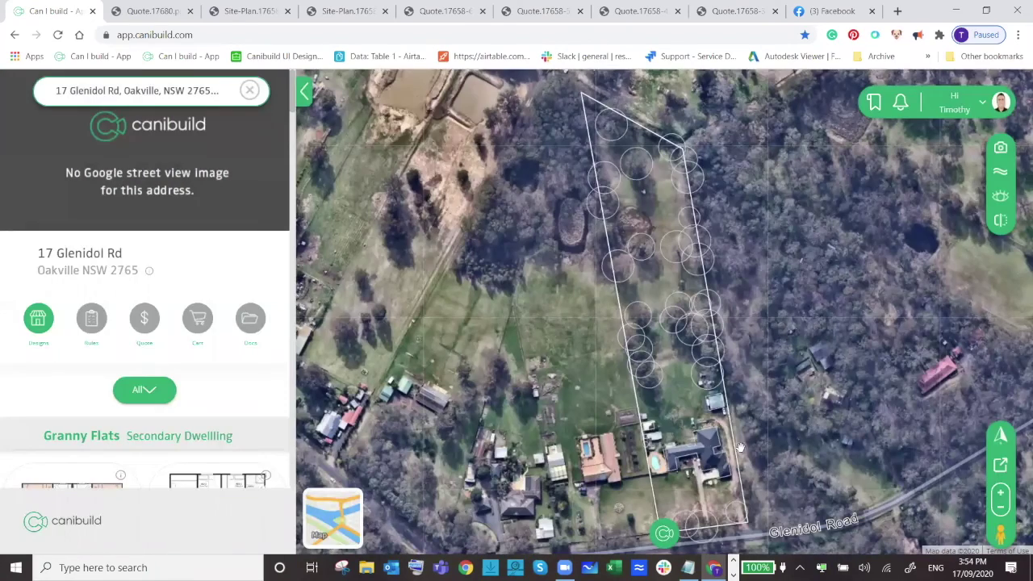
Zoom in on the lot boundary and check a tree marker's height (25.3 m).
scroll(736, 452, up, 2)
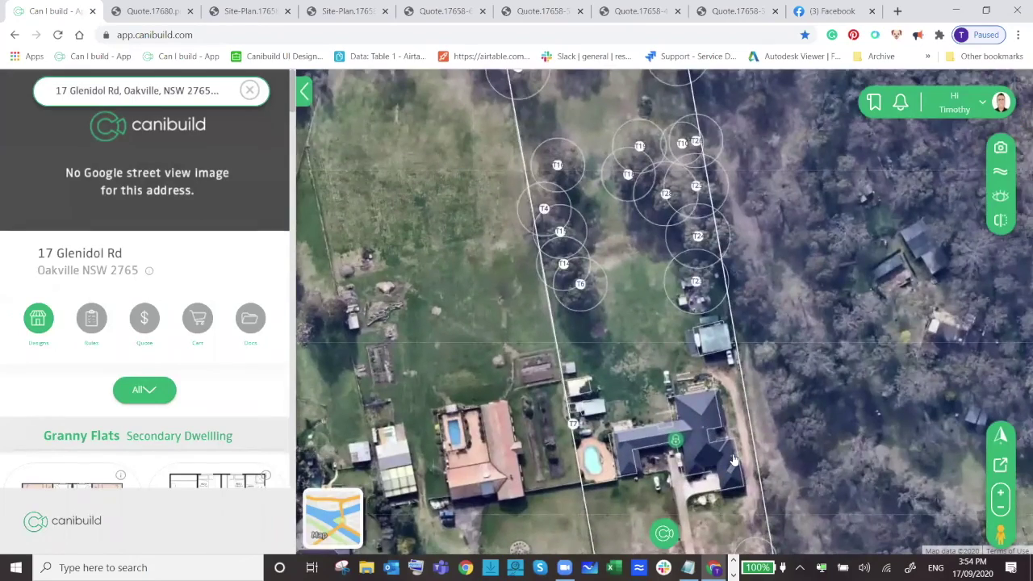
scroll(734, 460, up, 2)
drag(662, 105, 729, 265)
click(728, 264)
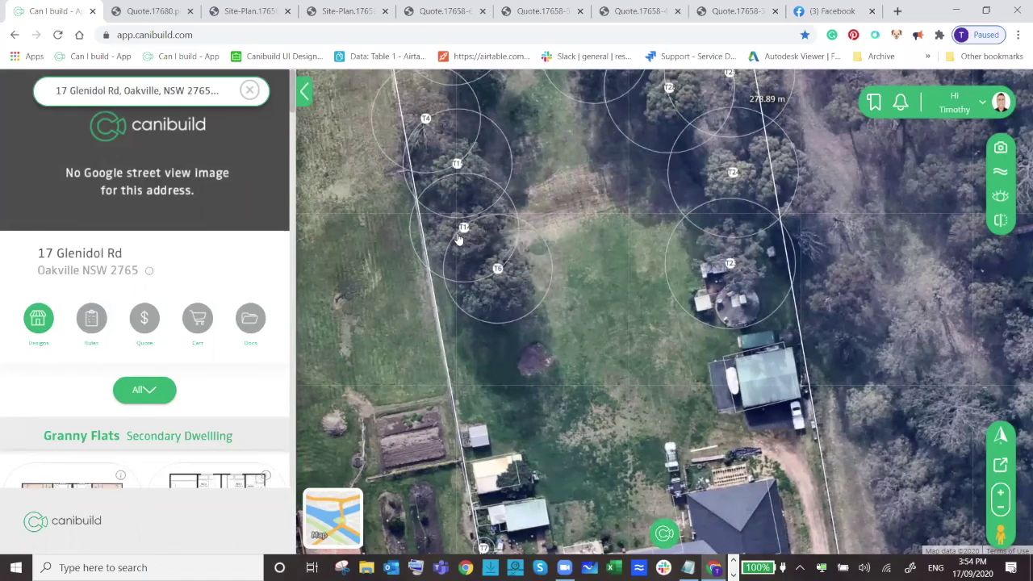
scroll(662, 363, down, 2)
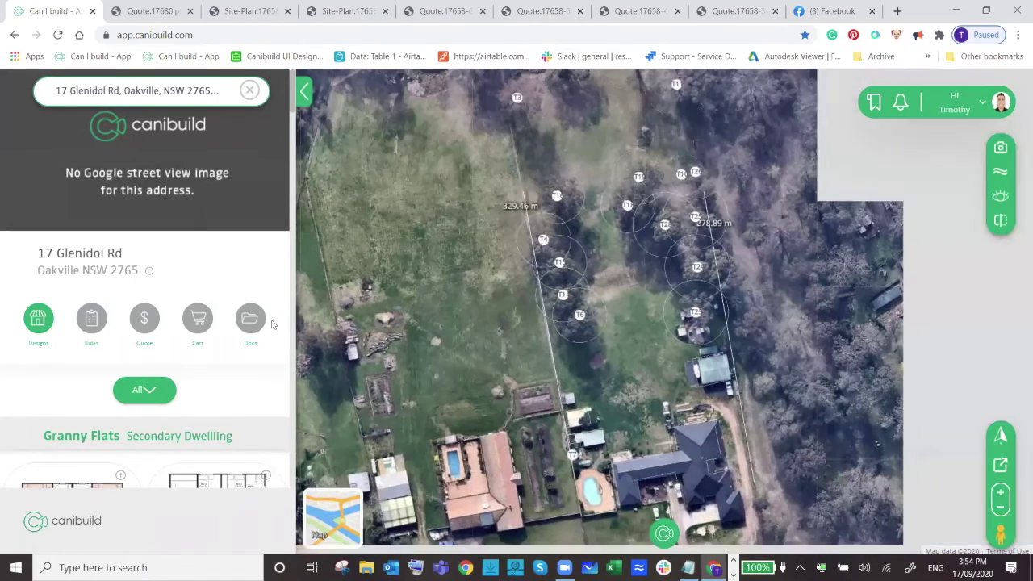
click(149, 272)
scroll(161, 278, down, 2)
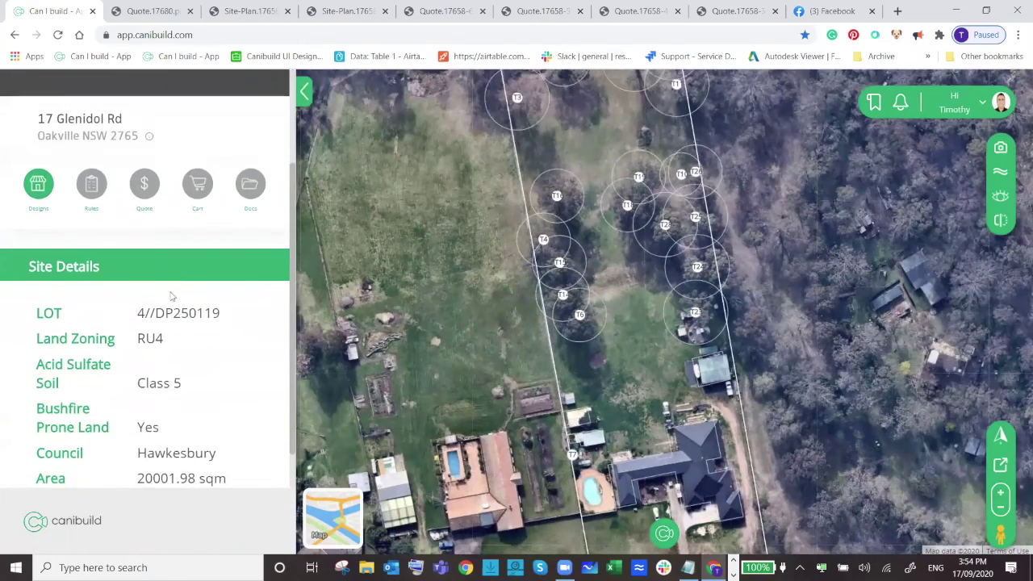
double_click(153, 340)
click(191, 368)
scroll(190, 383, down, 1)
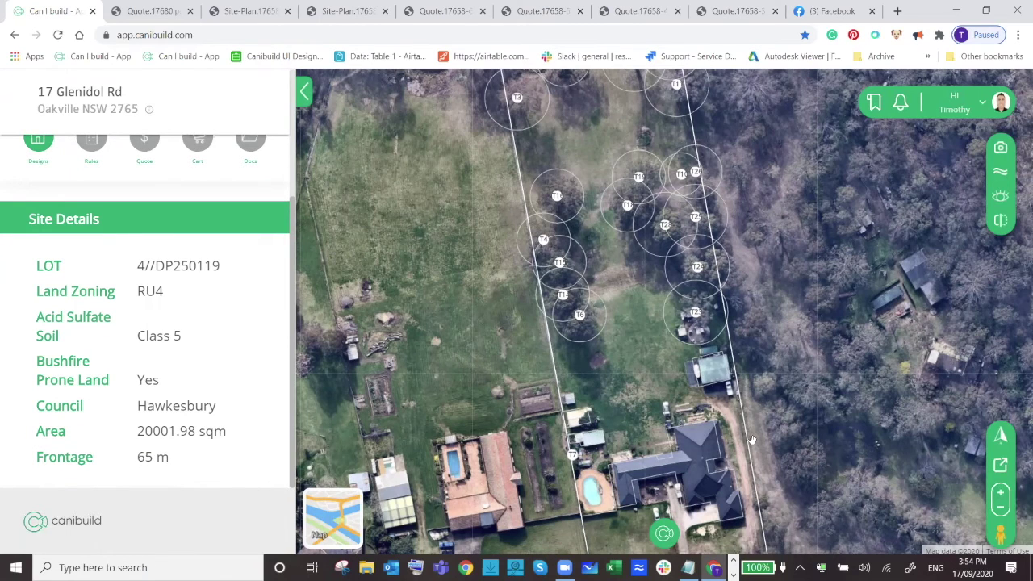
drag(773, 436, 740, 322)
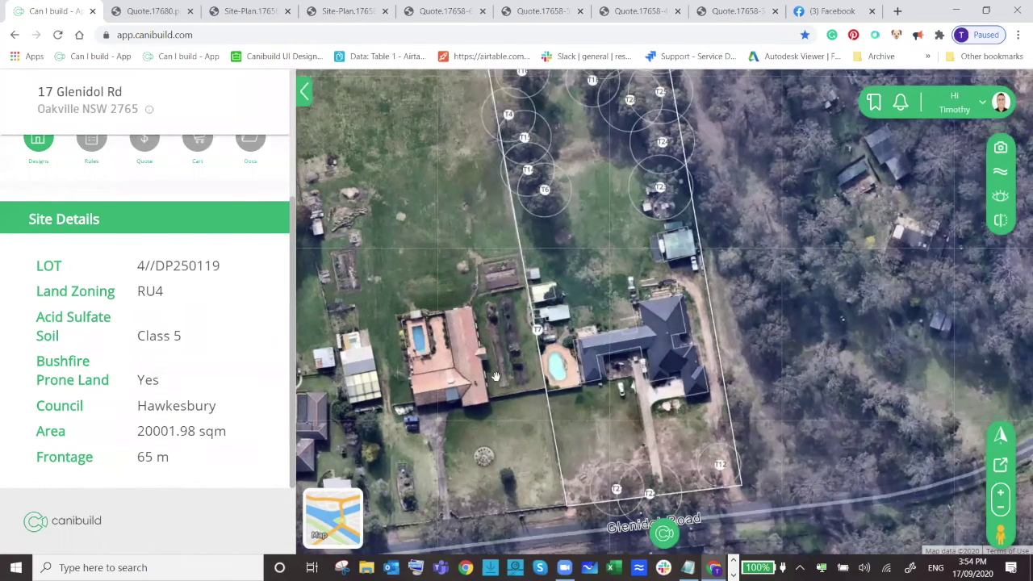
scroll(552, 359, up, 1)
scroll(646, 422, down, 1)
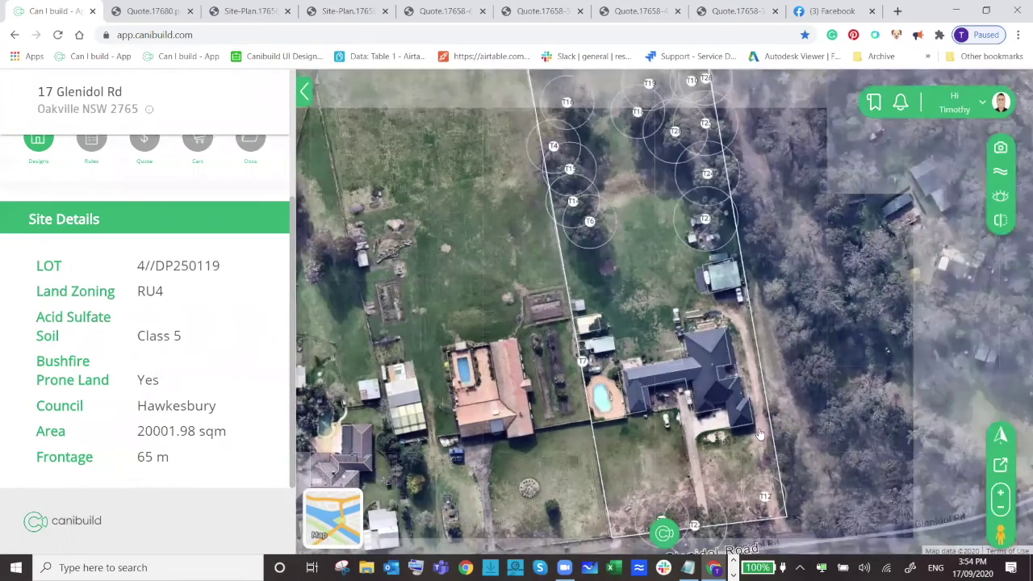
scroll(72, 291, up, 2)
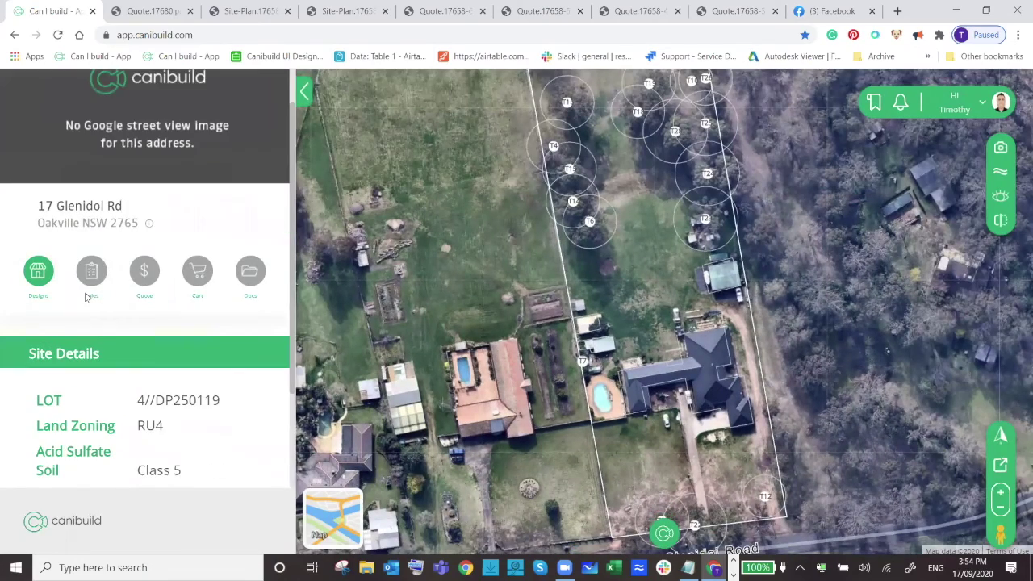
Place the Elise granny flat and drag it off the house onto the lawn north of it.
click(39, 271)
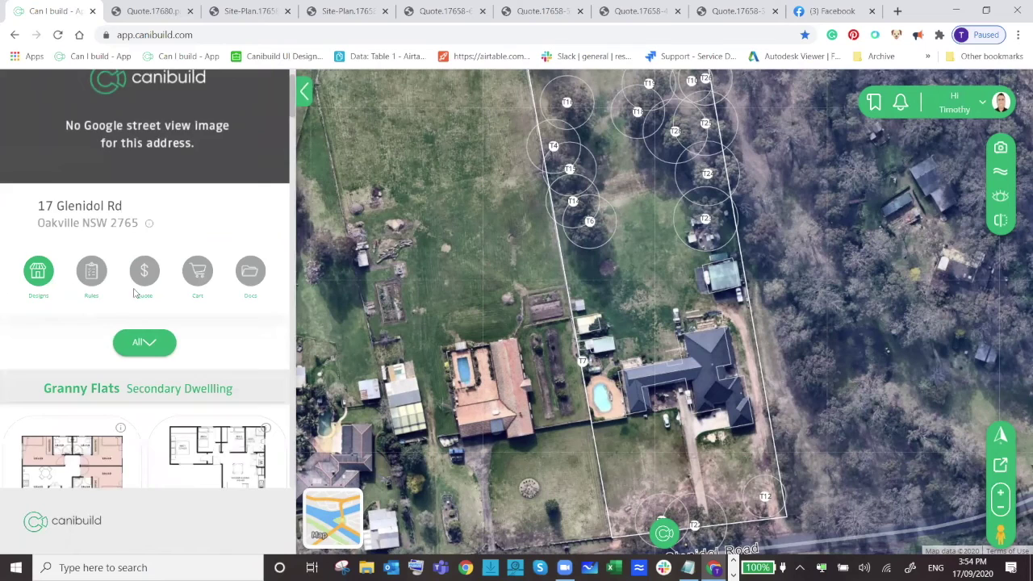
scroll(139, 300, down, 2)
scroll(138, 300, up, 1)
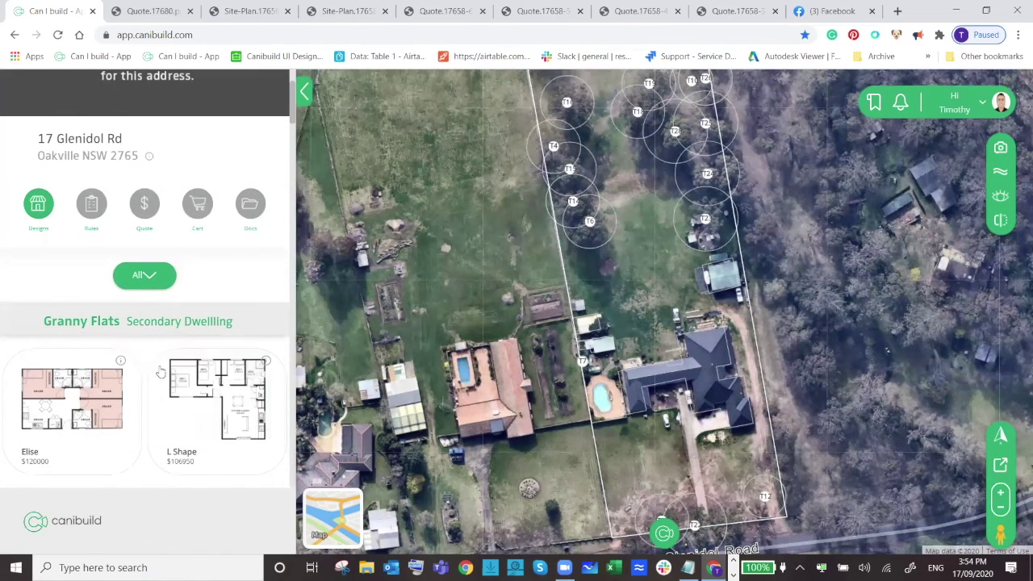
click(91, 397)
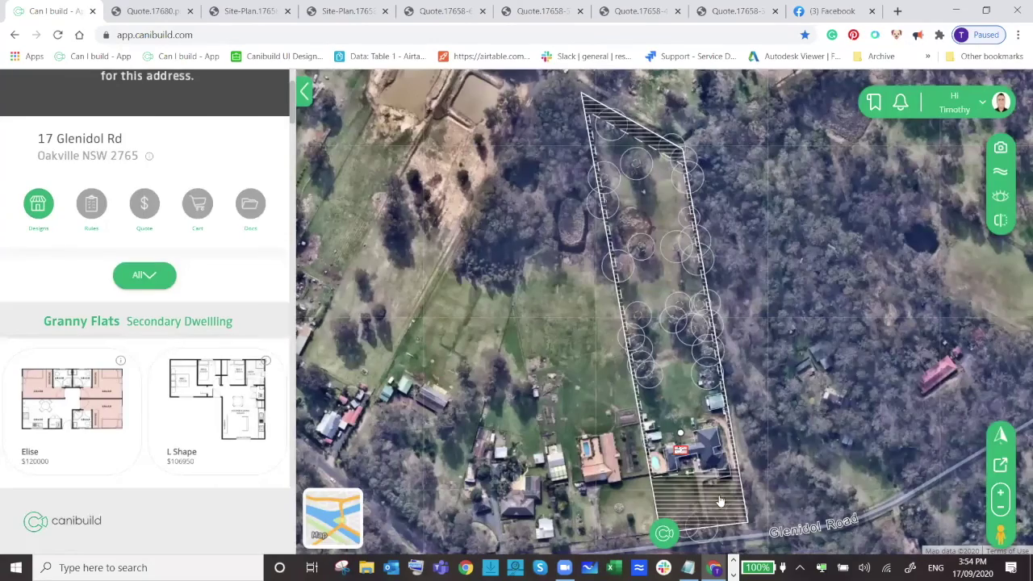
scroll(720, 501, up, 2)
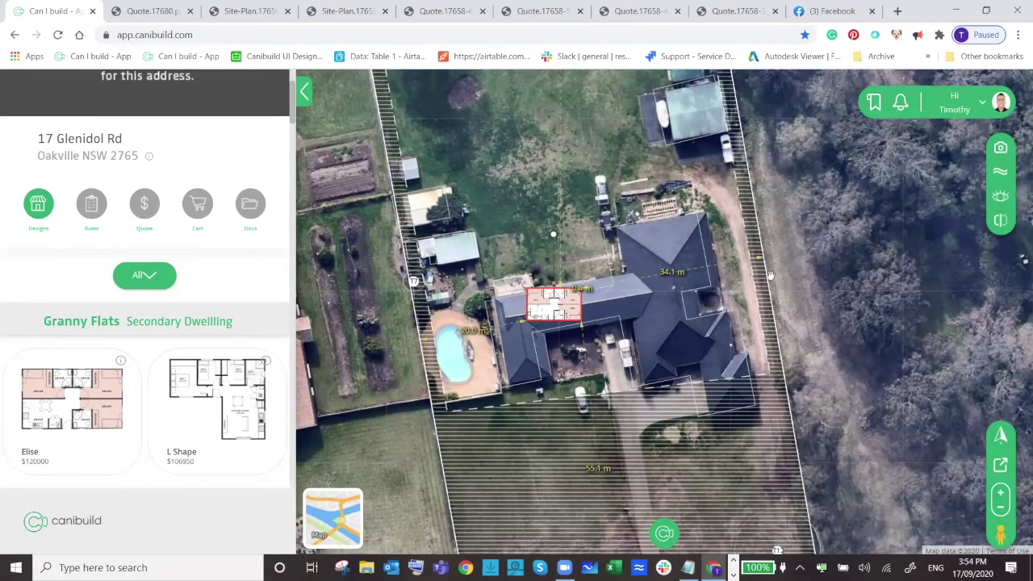
drag(848, 210, 866, 250)
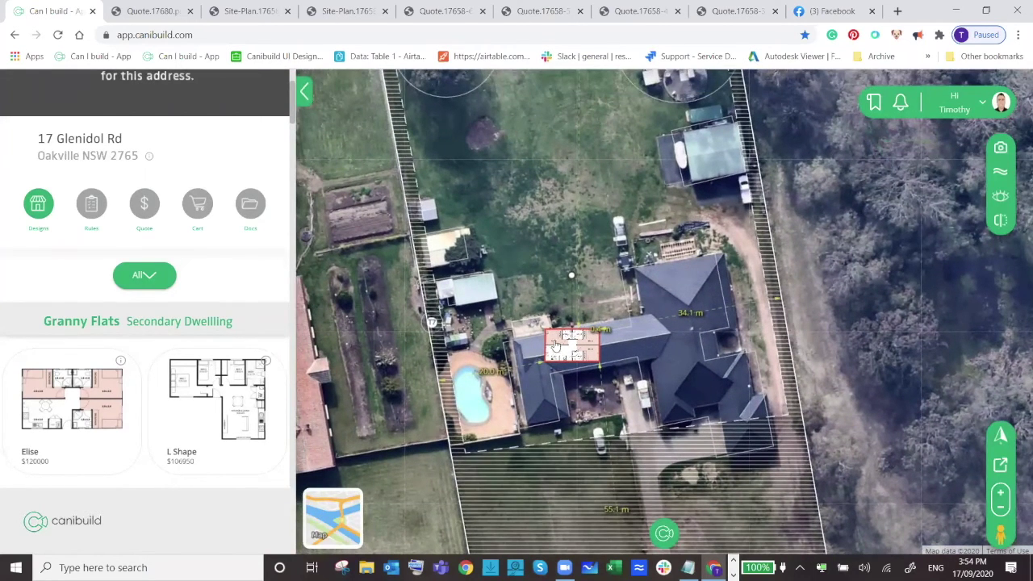
drag(577, 330, 570, 209)
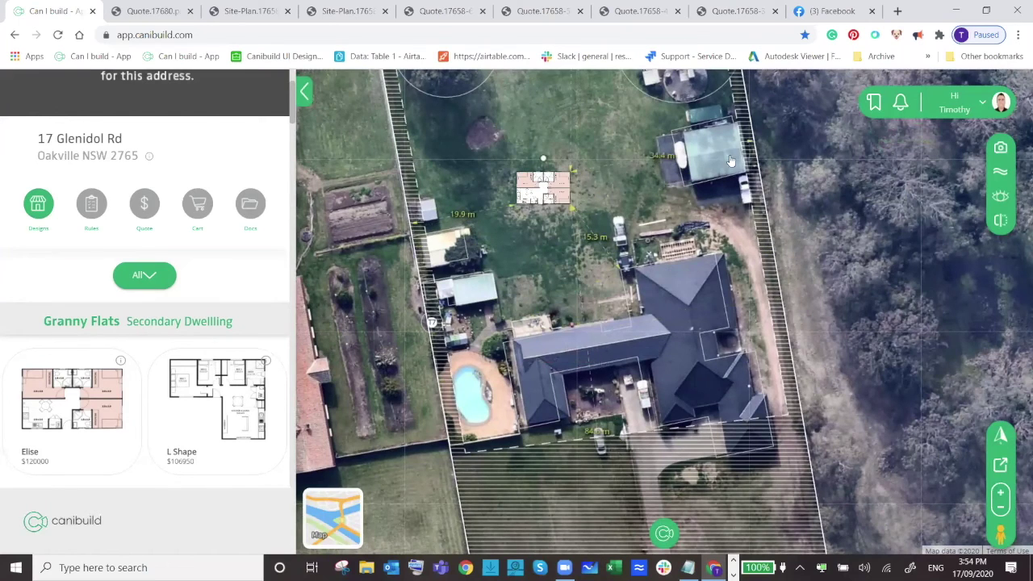
drag(534, 181, 499, 153)
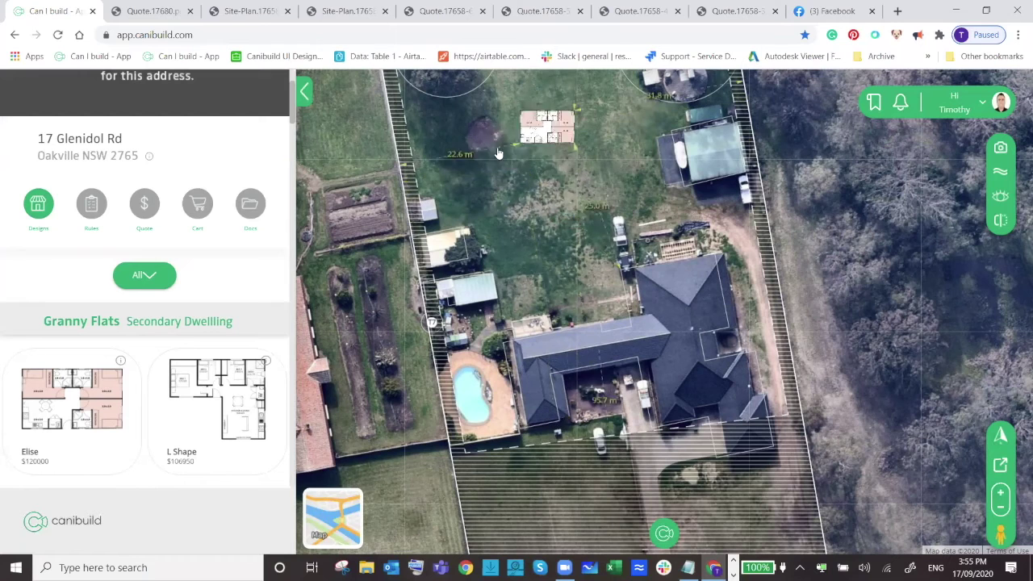
Review the CDC compliance checklist for the granny flat placement.
click(94, 206)
scroll(121, 295, down, 5)
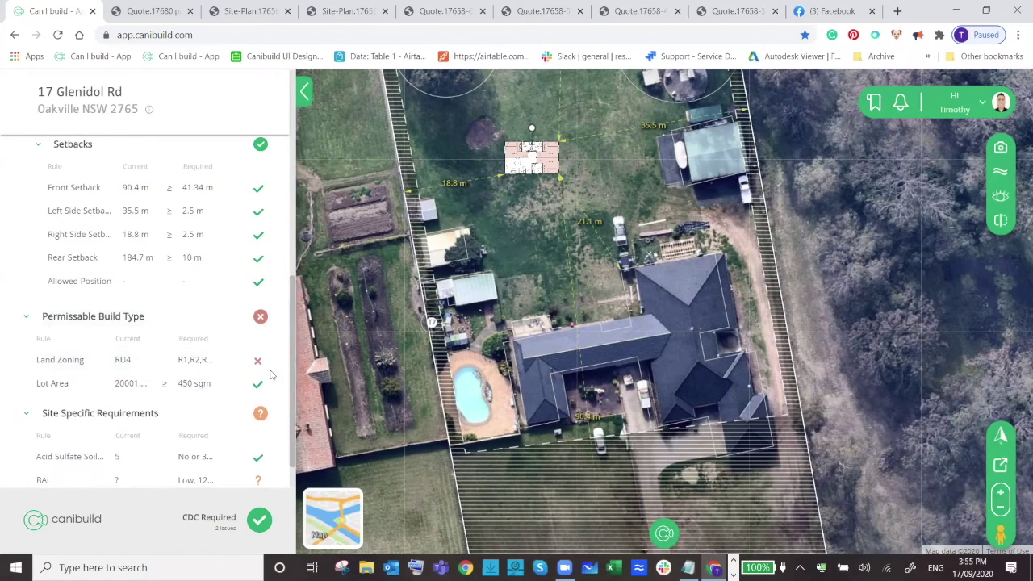
scroll(267, 373, down, 1)
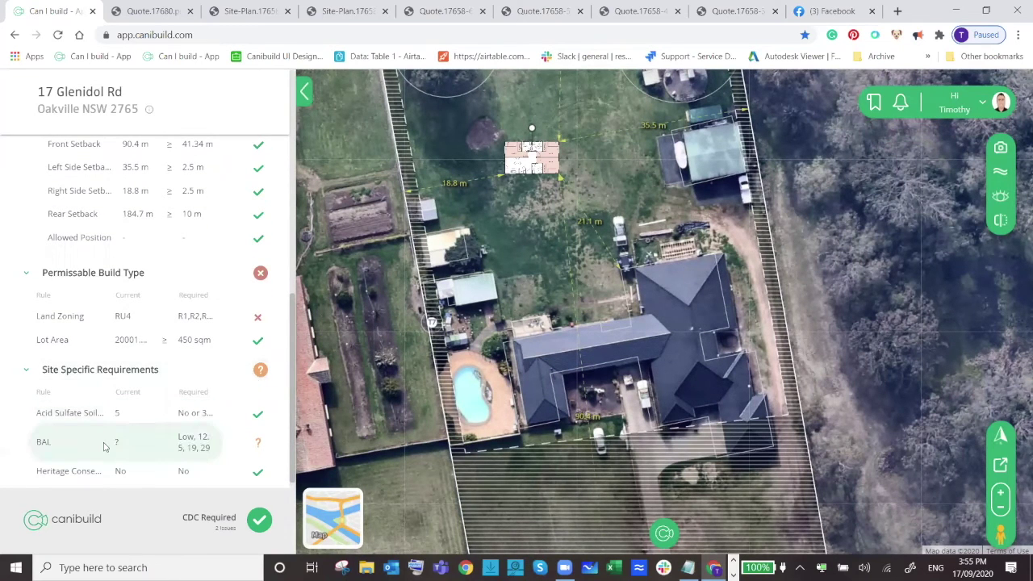
scroll(664, 242, down, 2)
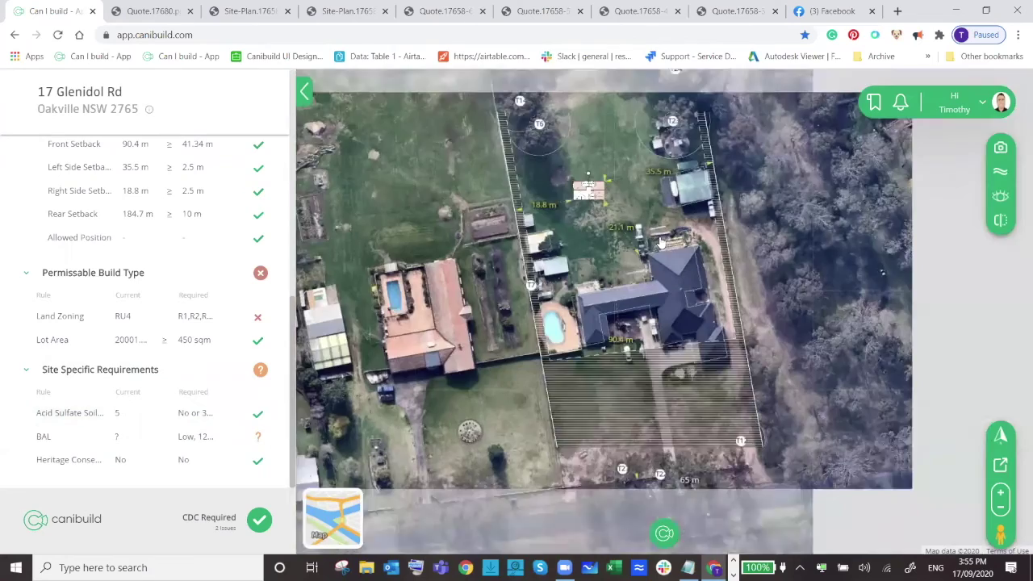
drag(750, 221, 760, 309)
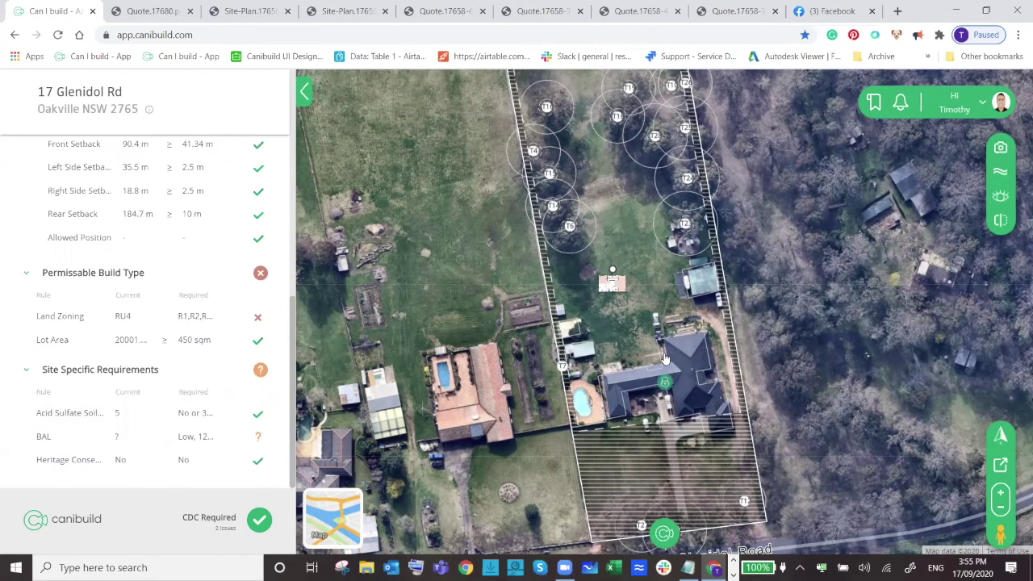
scroll(664, 359, up, 1)
scroll(664, 359, down, 2)
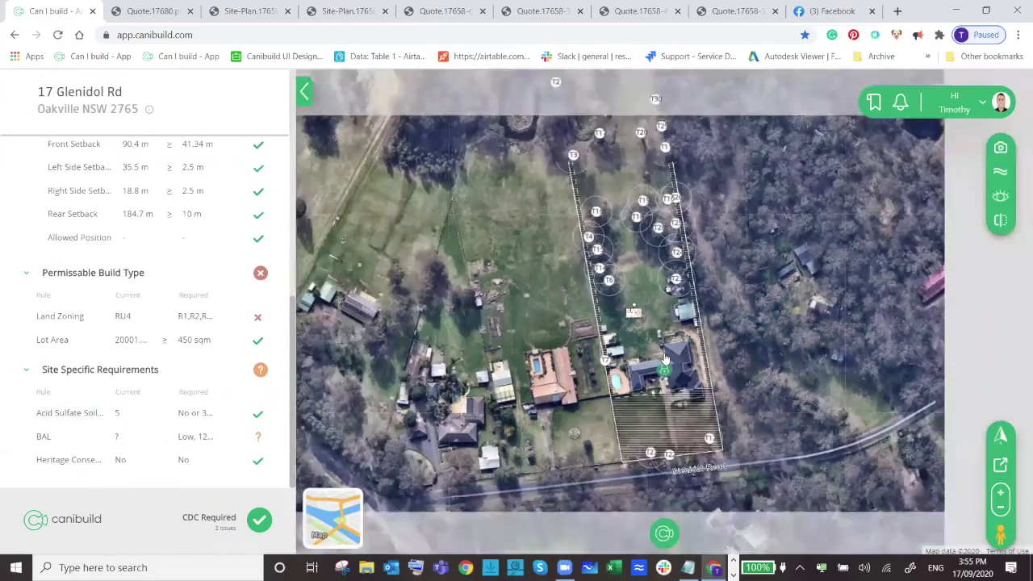
scroll(664, 359, up, 2)
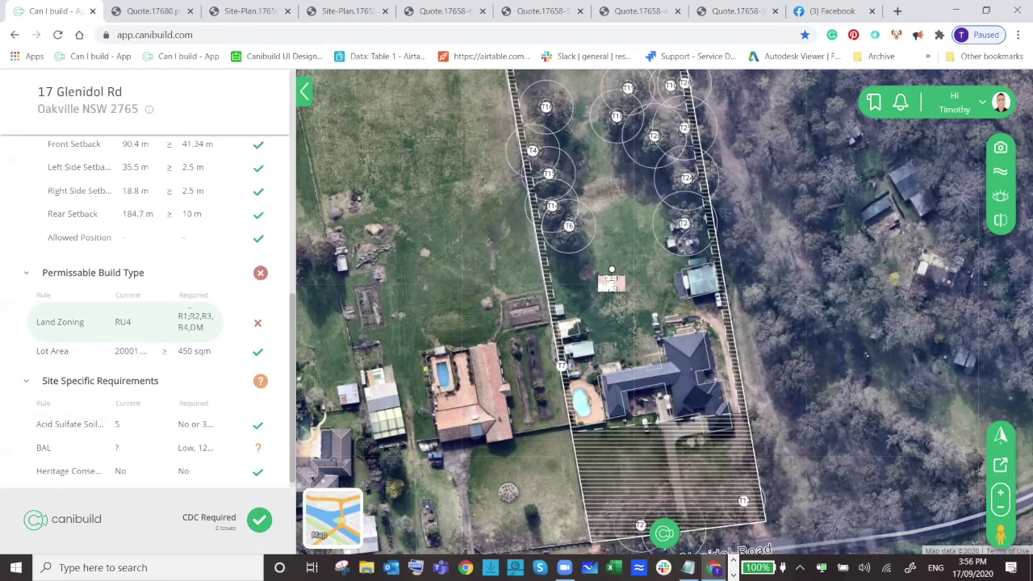
scroll(190, 316, up, 3)
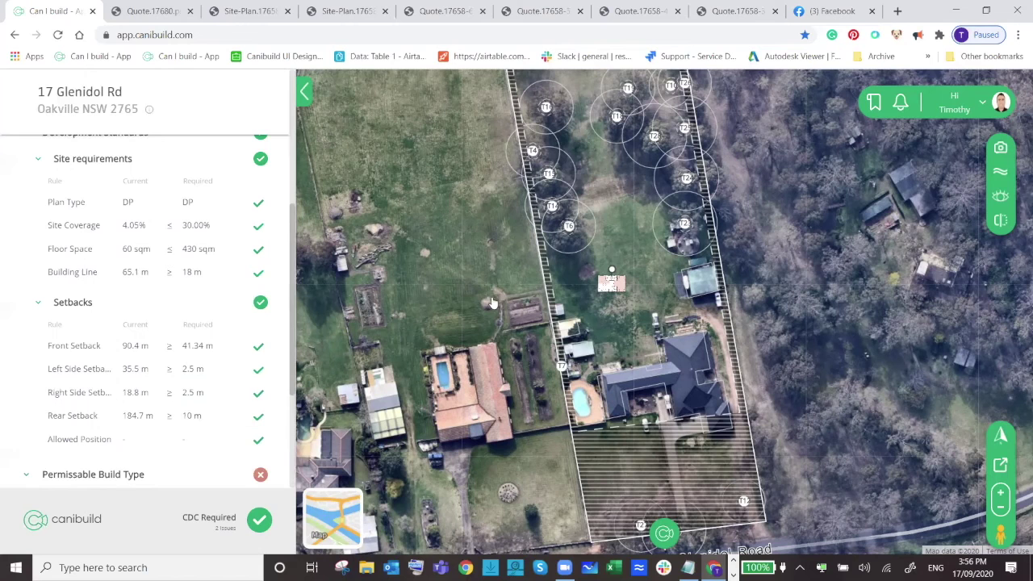
Move the granny flat further back to a 112.4 m front setback.
drag(631, 226, 630, 289)
drag(611, 330, 617, 261)
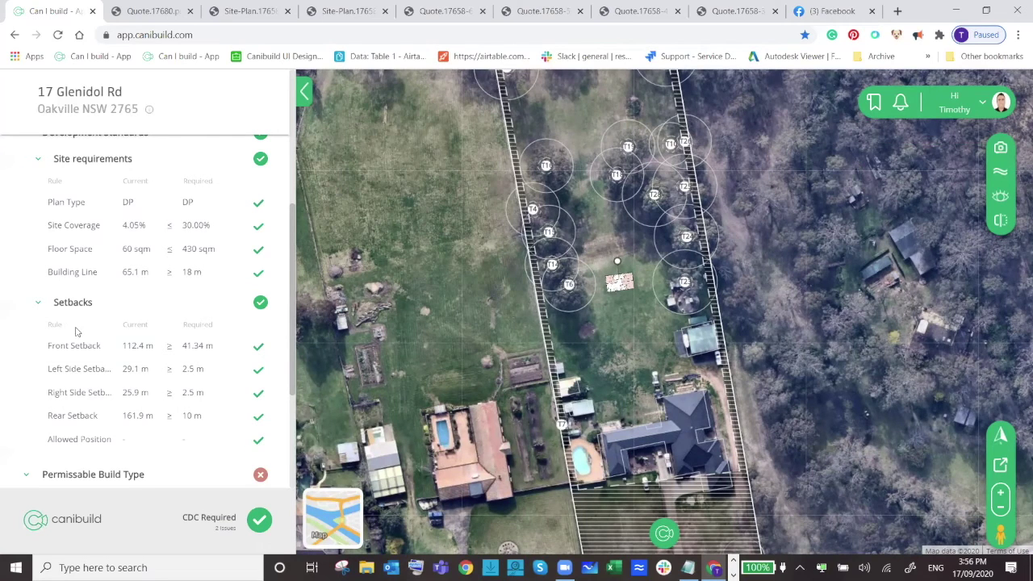
scroll(161, 307, up, 2)
Filter designs to Pools & Spas > Inground Pool and place a pool on the lawn north of the house.
click(40, 168)
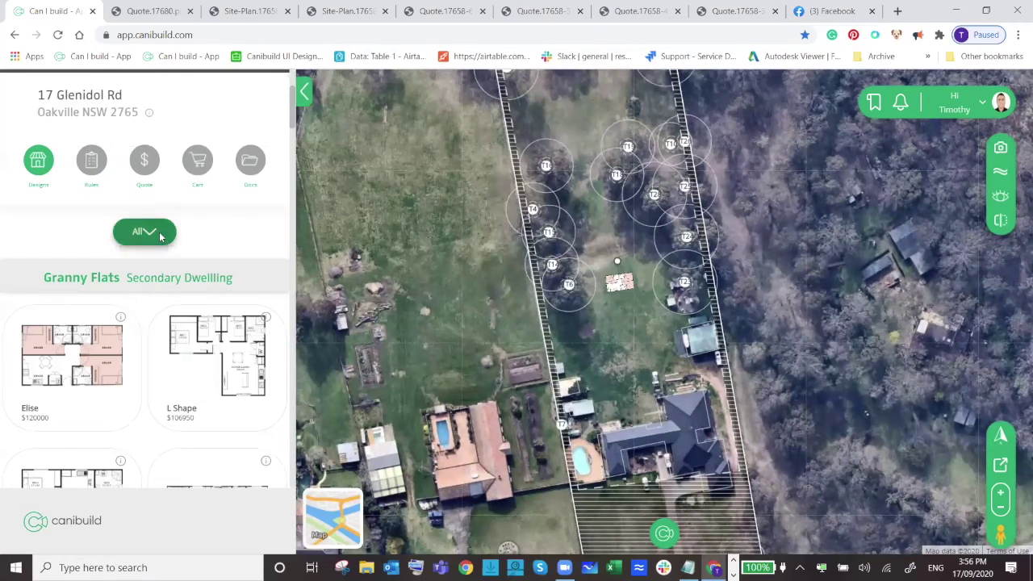
click(159, 234)
mouse_move(141, 337)
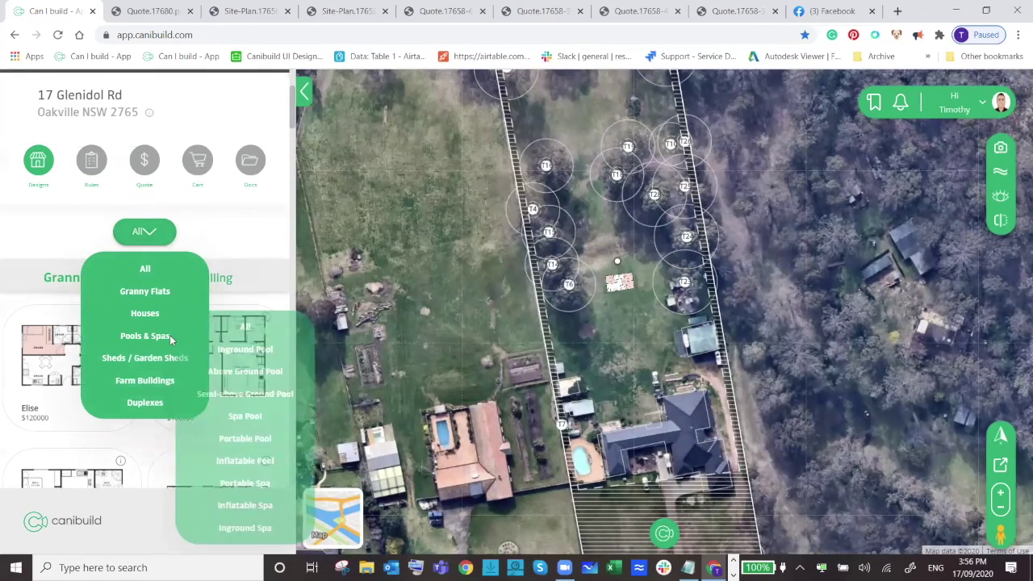
click(261, 350)
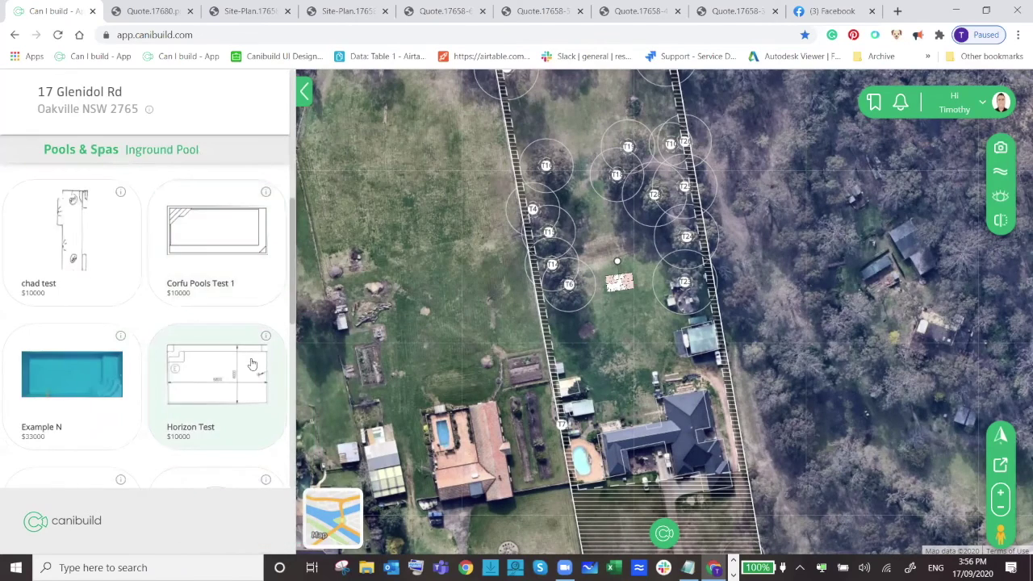
scroll(401, 371, down, 2)
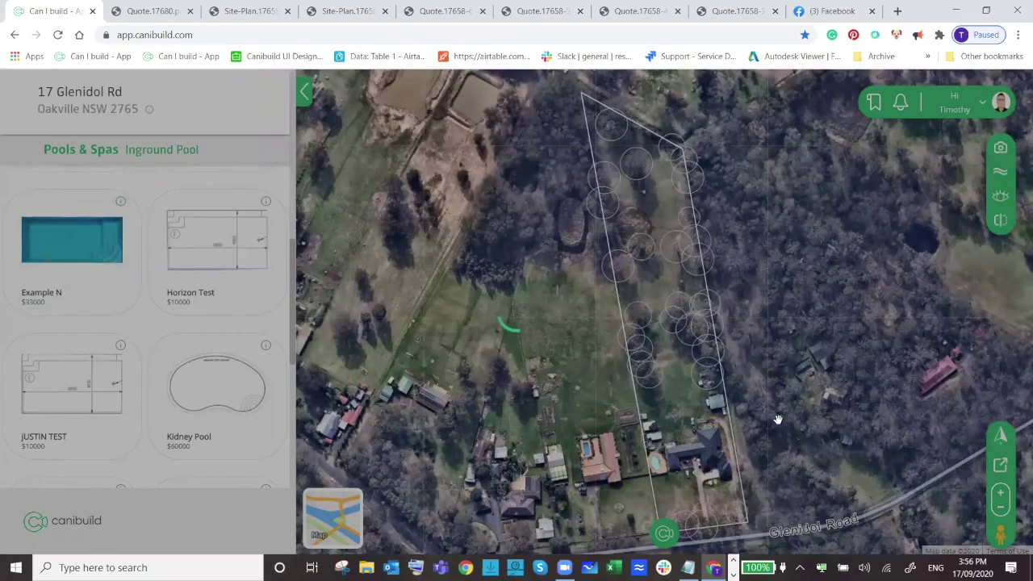
scroll(714, 454, up, 2)
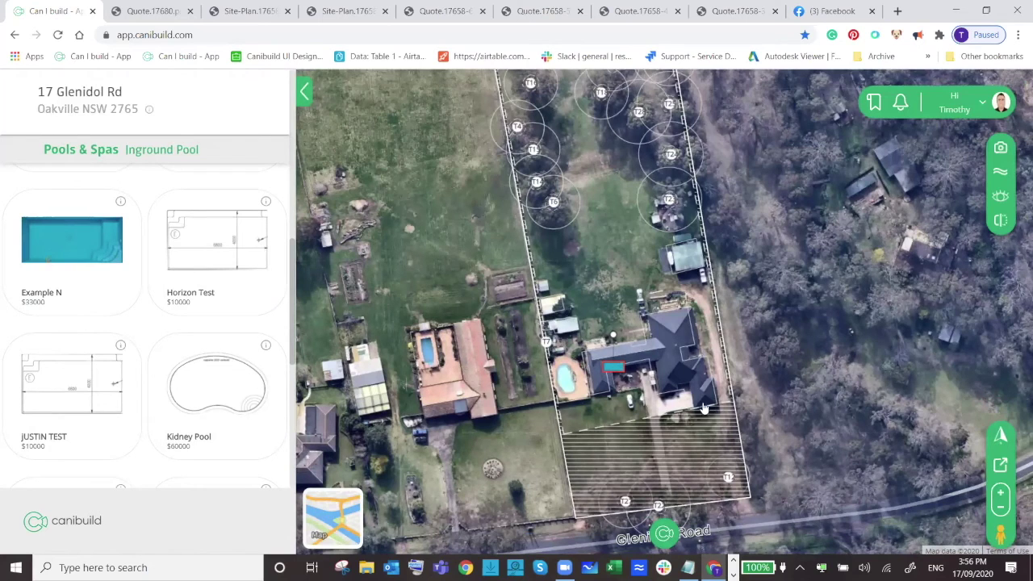
drag(611, 349, 607, 261)
Bring up the lot's quote, showing a $33,000 grand total.
scroll(93, 270, up, 3)
scroll(96, 265, up, 5)
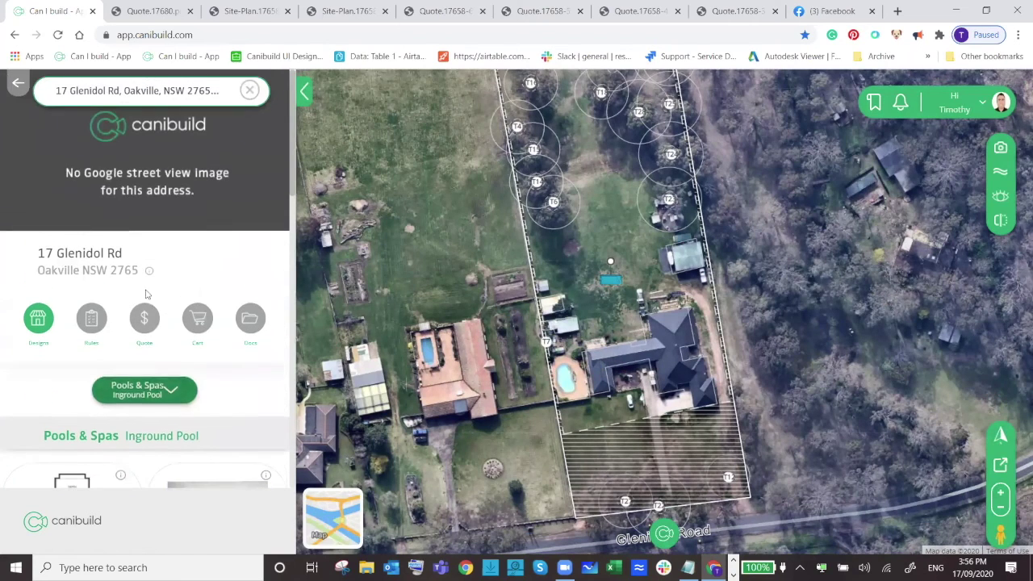
click(145, 395)
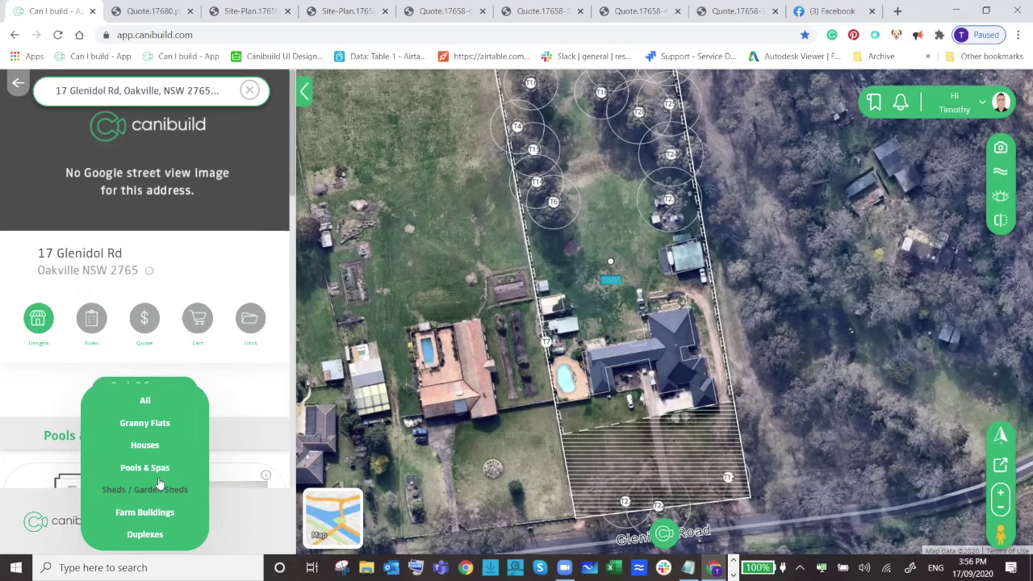
click(227, 235)
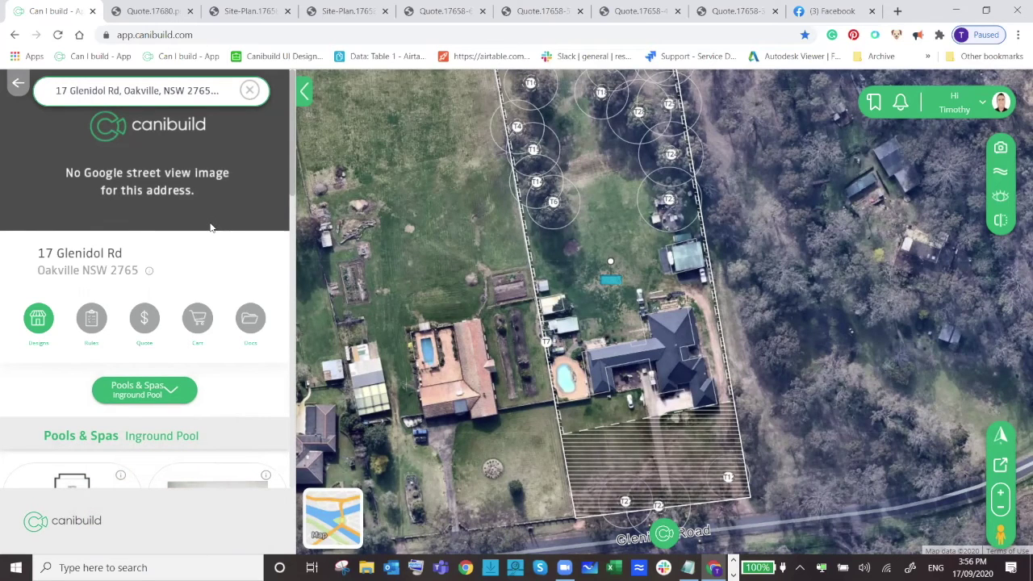
click(91, 320)
click(147, 321)
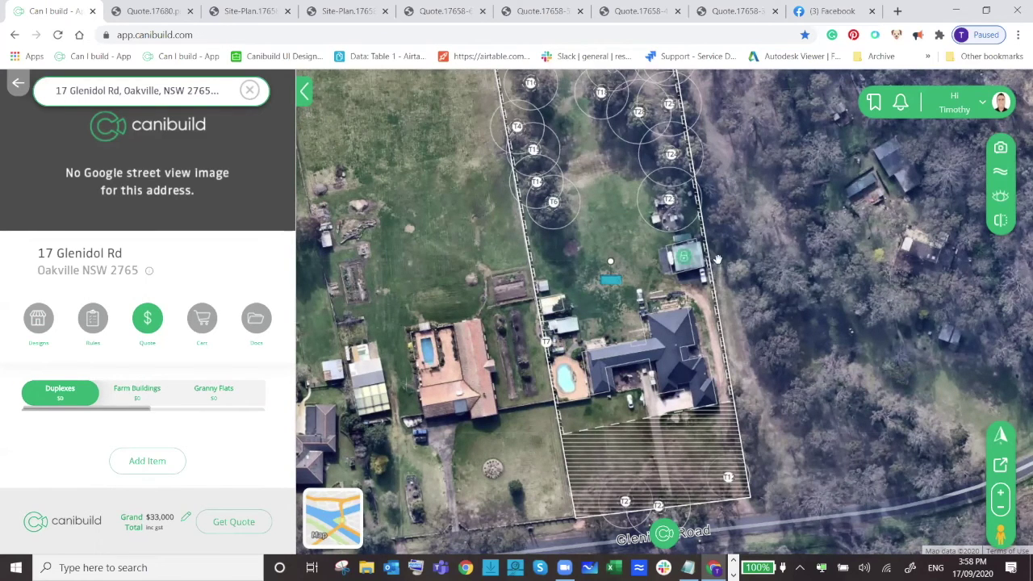
Zoom the map in on the backyard pool and pan across the lawn.
scroll(612, 298, up, 1)
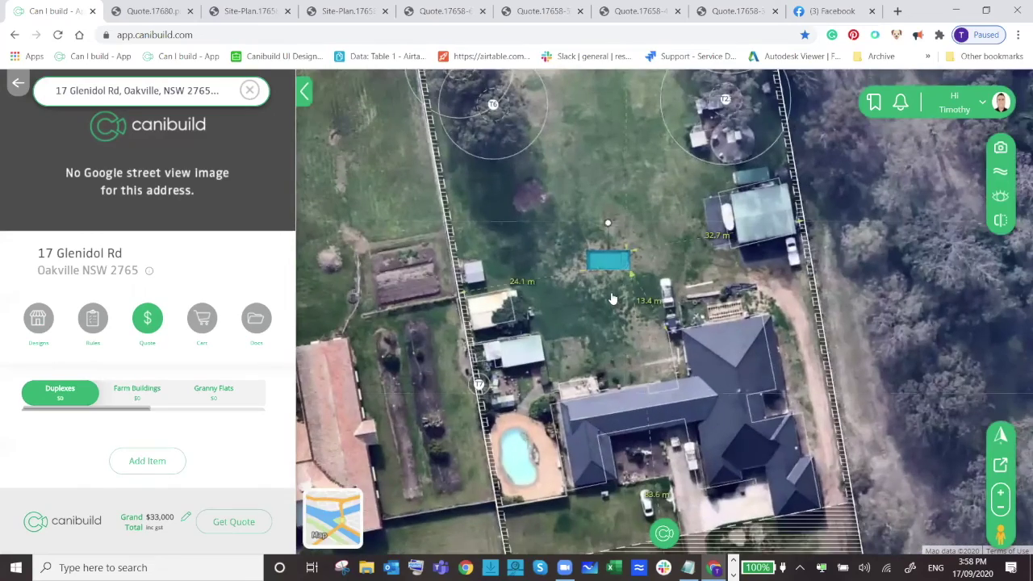
scroll(612, 298, up, 1)
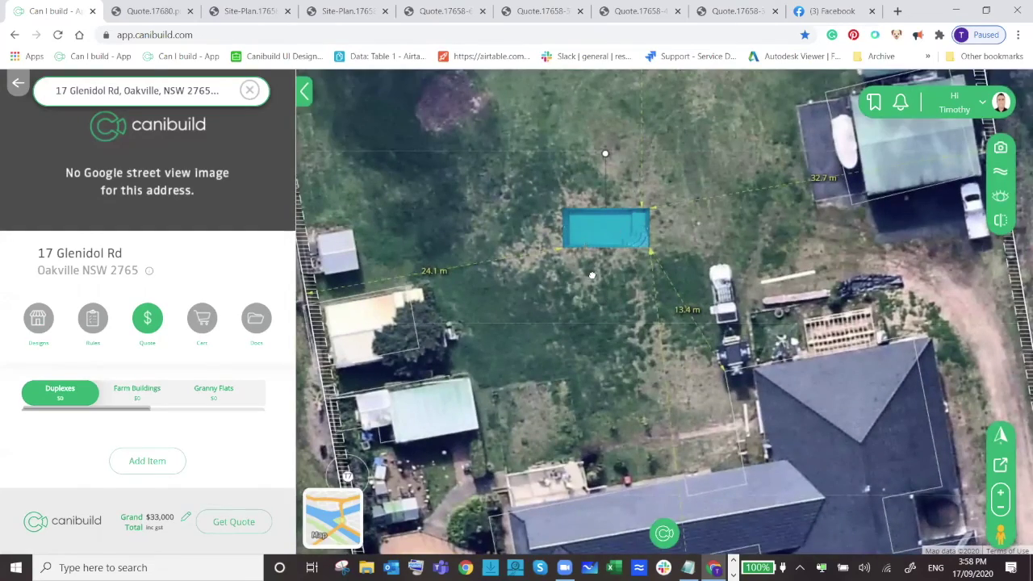
drag(612, 292, 640, 197)
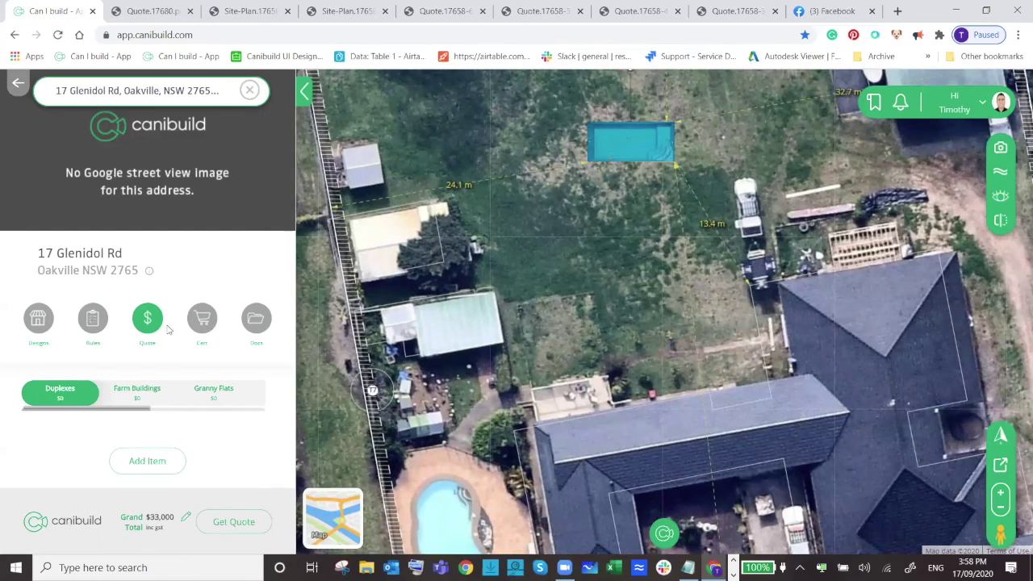
Filter the design catalogue to Pools & Spas > Inground Pool.
click(37, 327)
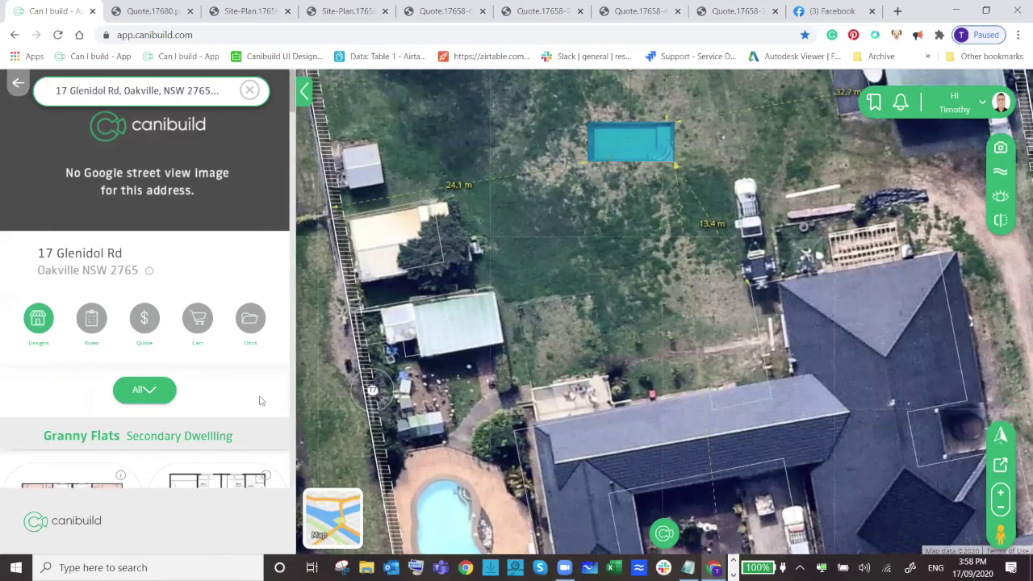
scroll(173, 362, down, 3)
drag(611, 426, 655, 514)
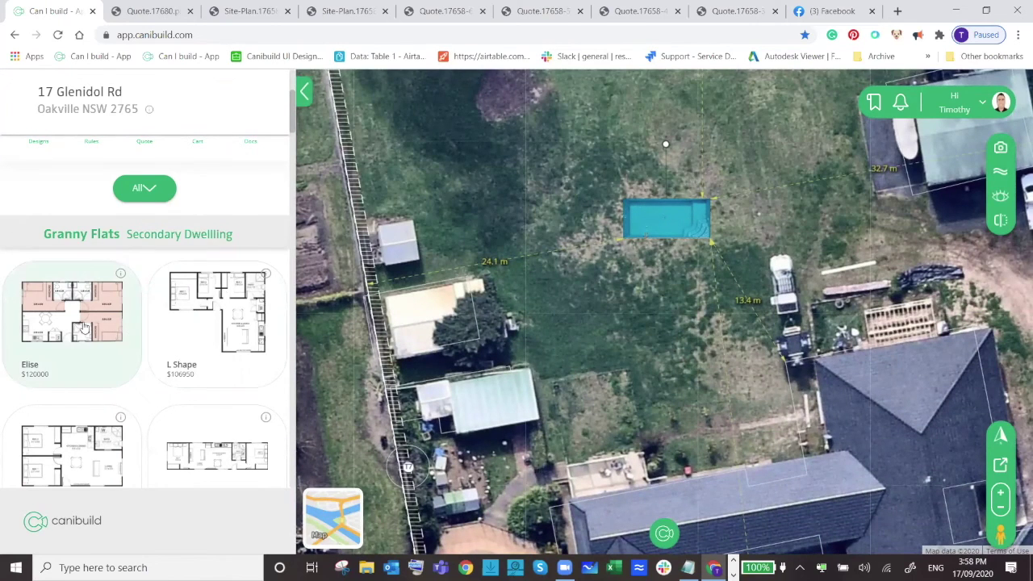
click(130, 194)
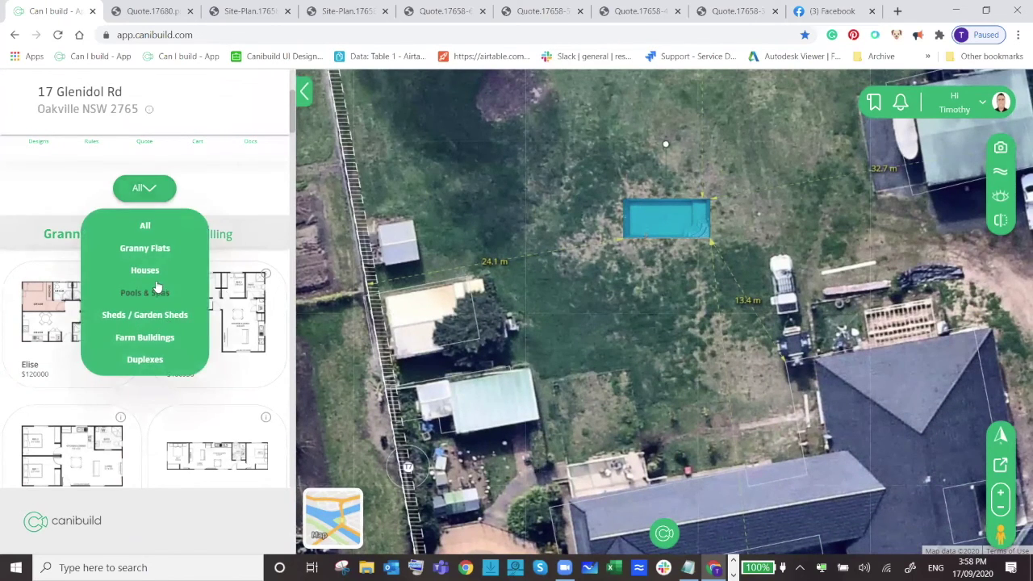
mouse_move(153, 296)
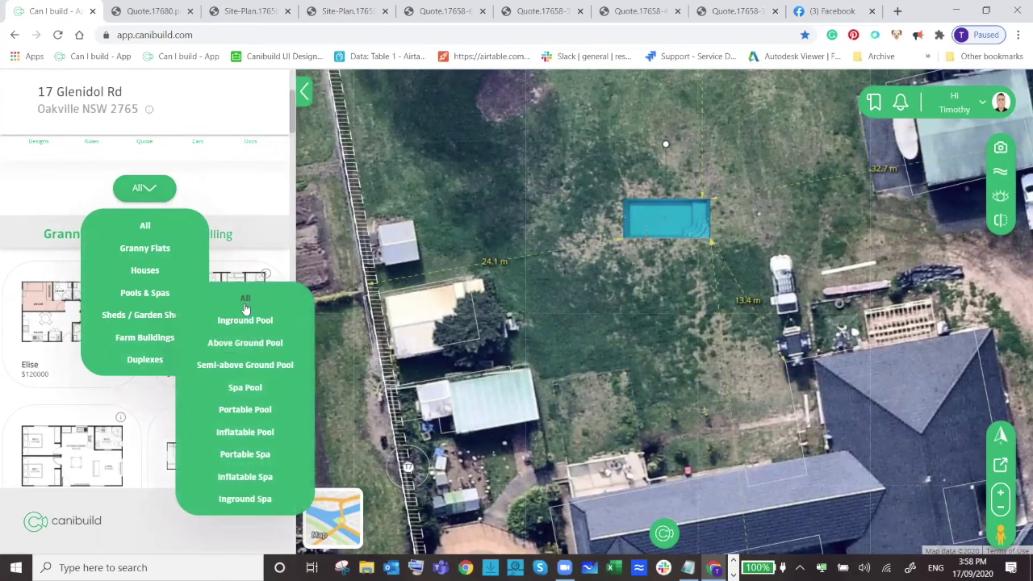
click(245, 317)
Add the Kidney Pool design and drag it over the existing backyard pool.
scroll(223, 321, down, 5)
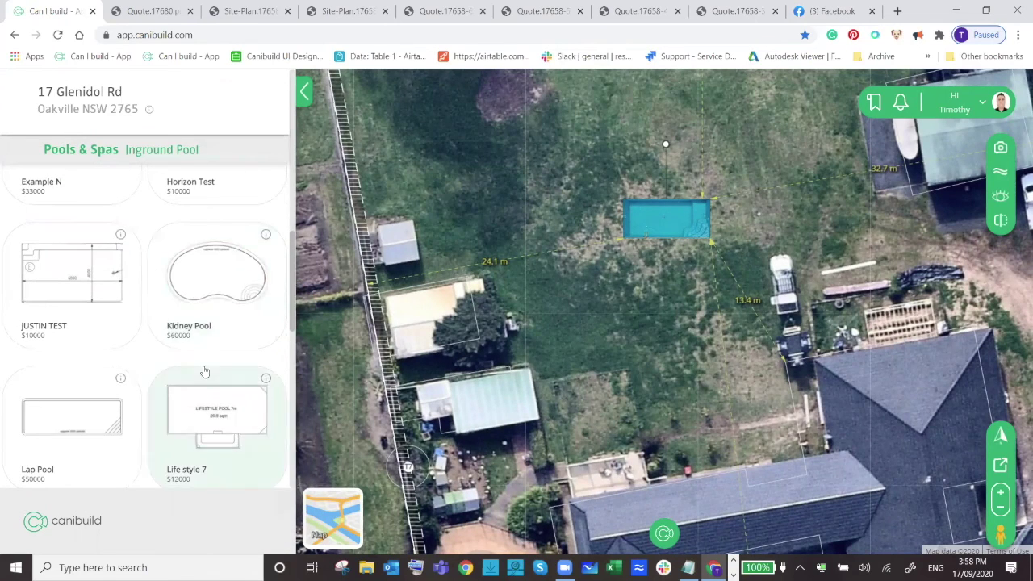
click(237, 281)
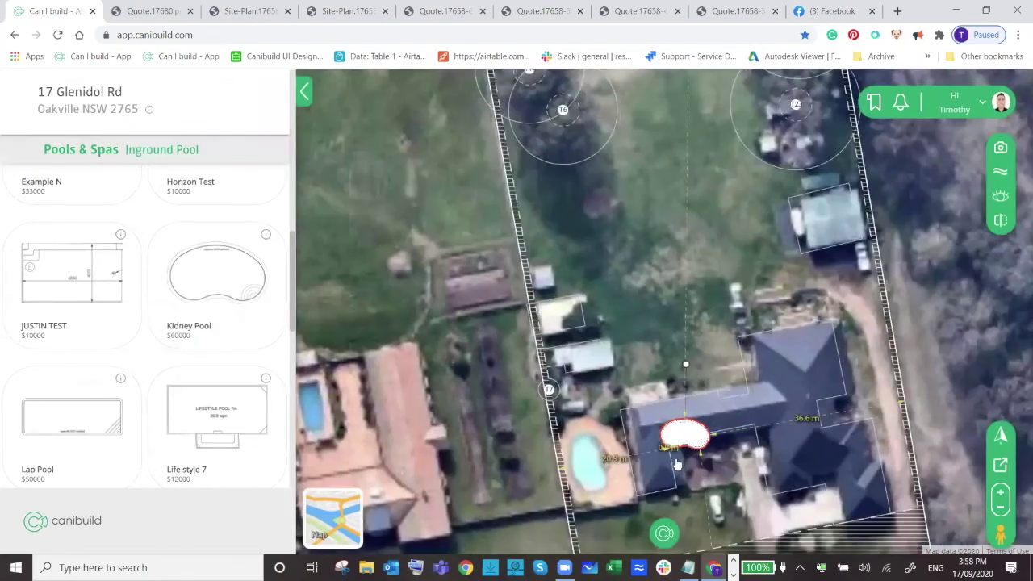
scroll(678, 465, up, 2)
scroll(673, 380, down, 5)
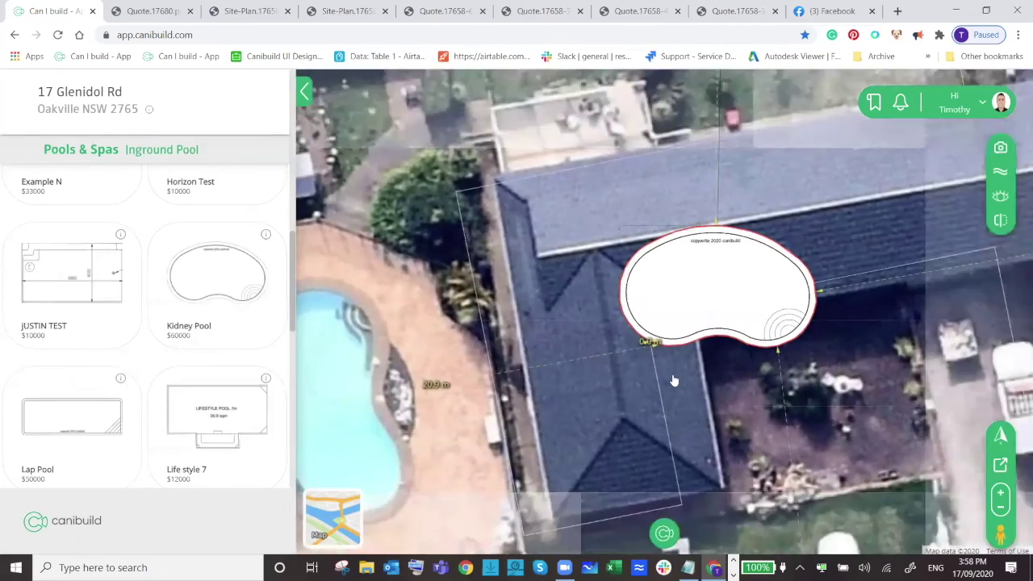
drag(715, 331, 508, 380)
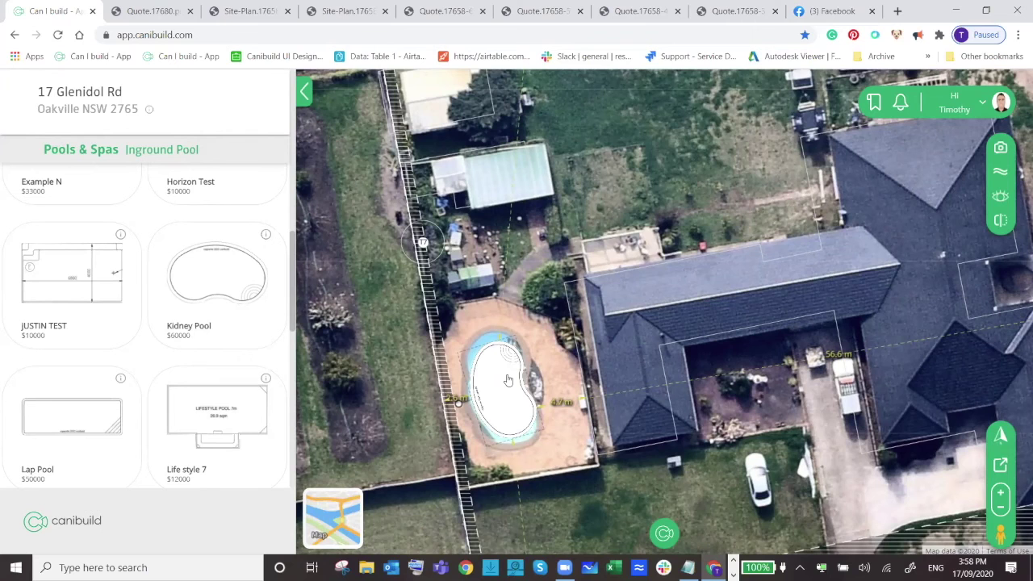
Add the Lap Pool design to the site.
click(63, 433)
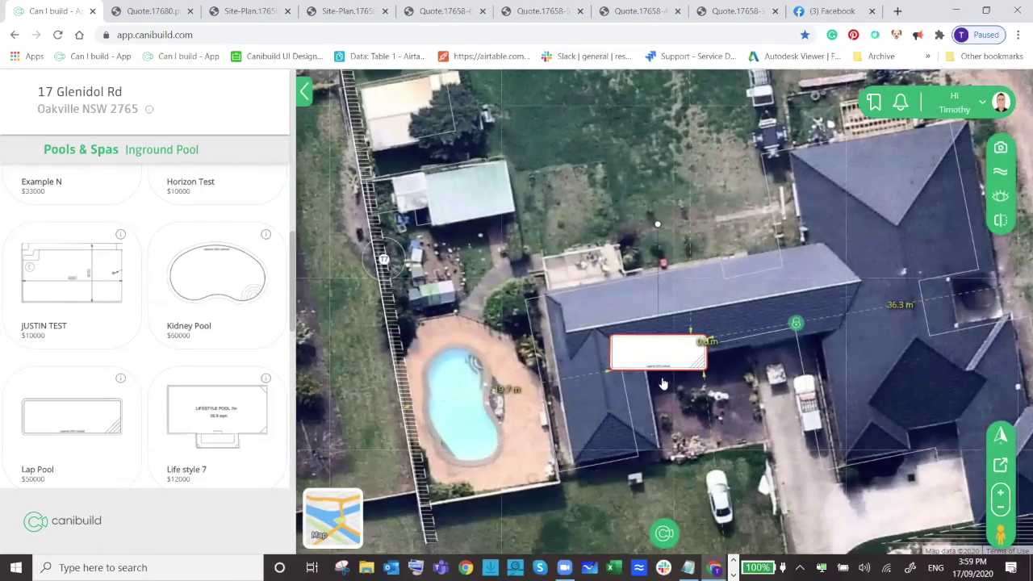
scroll(89, 245, up, 5)
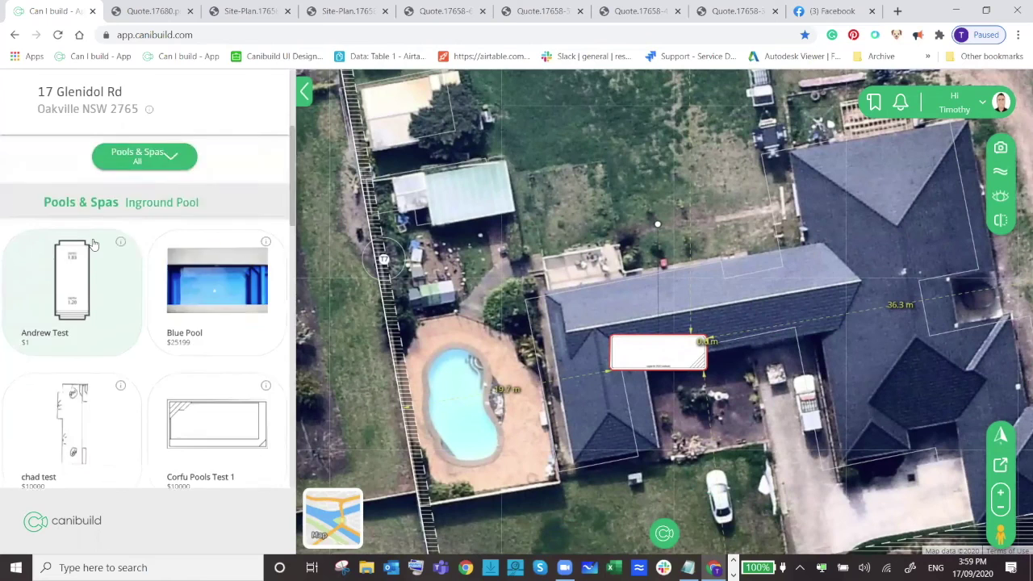
scroll(93, 245, up, 2)
Filter designs to single-storey houses and add the House + Granny Flat plan.
click(153, 395)
mouse_move(163, 449)
click(236, 470)
click(88, 406)
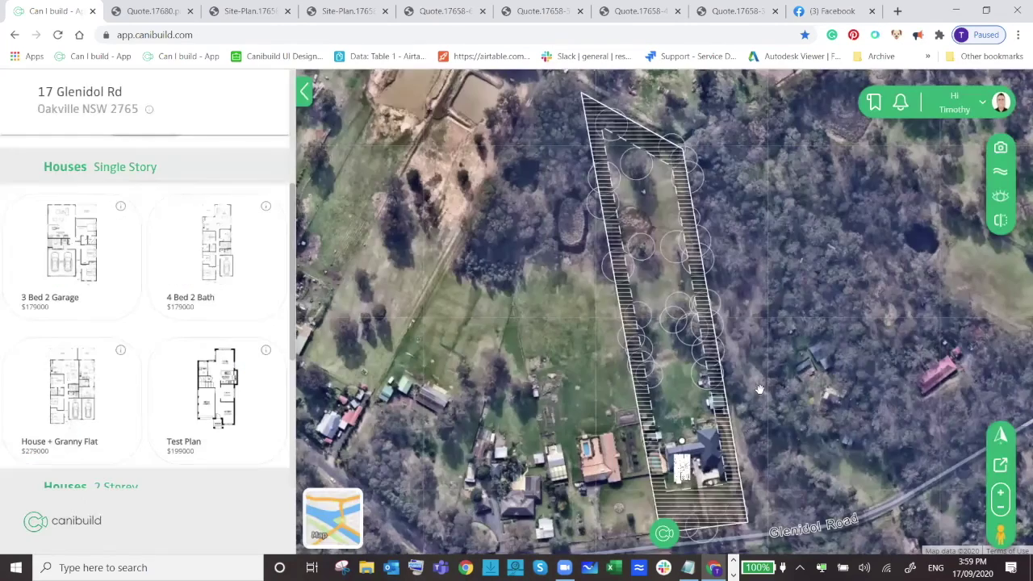
Rotate the house plan slightly counter-clockwise and shift it left beside the pool.
scroll(714, 516, up, 2)
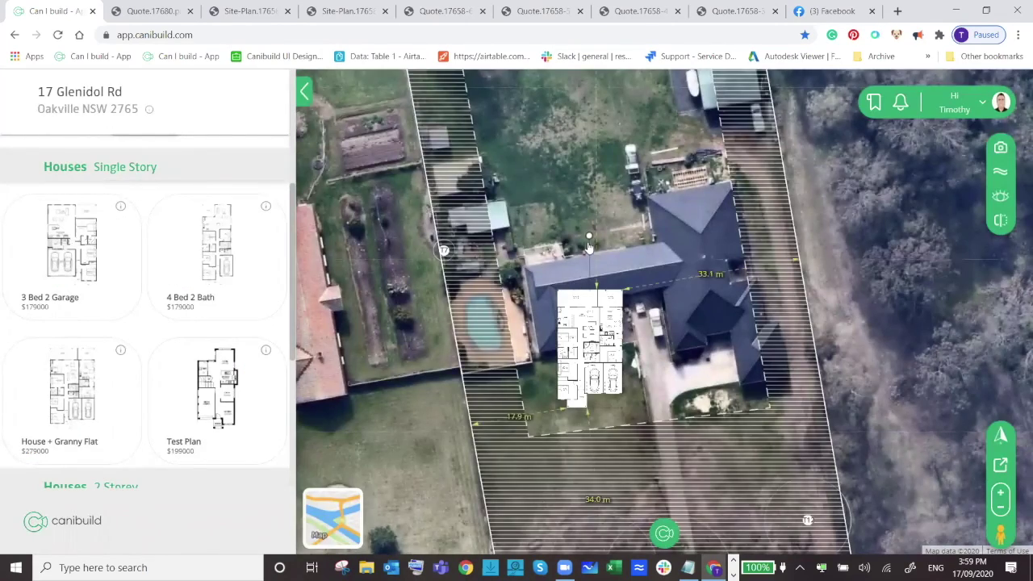
drag(588, 235, 569, 240)
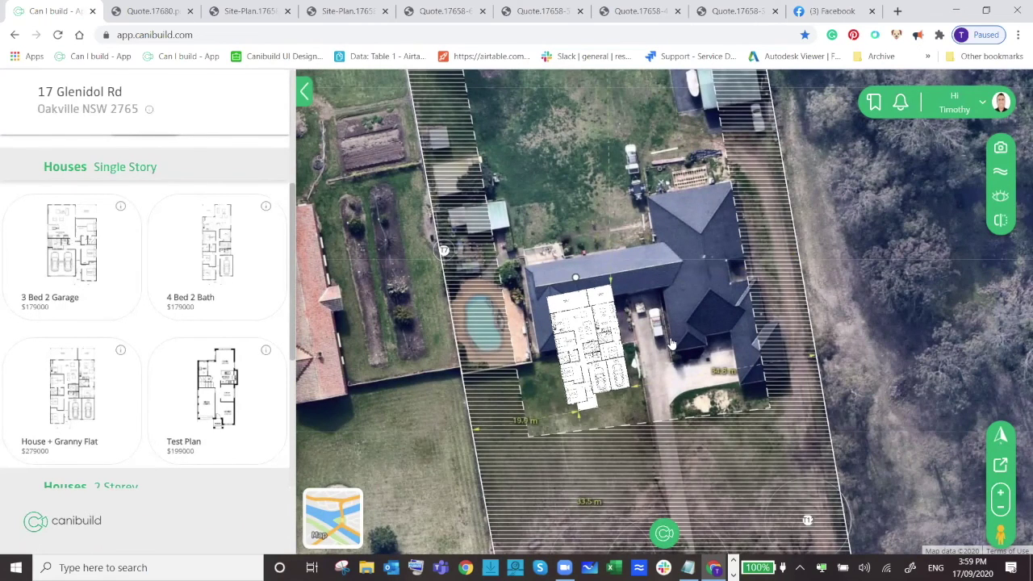
drag(575, 366, 557, 367)
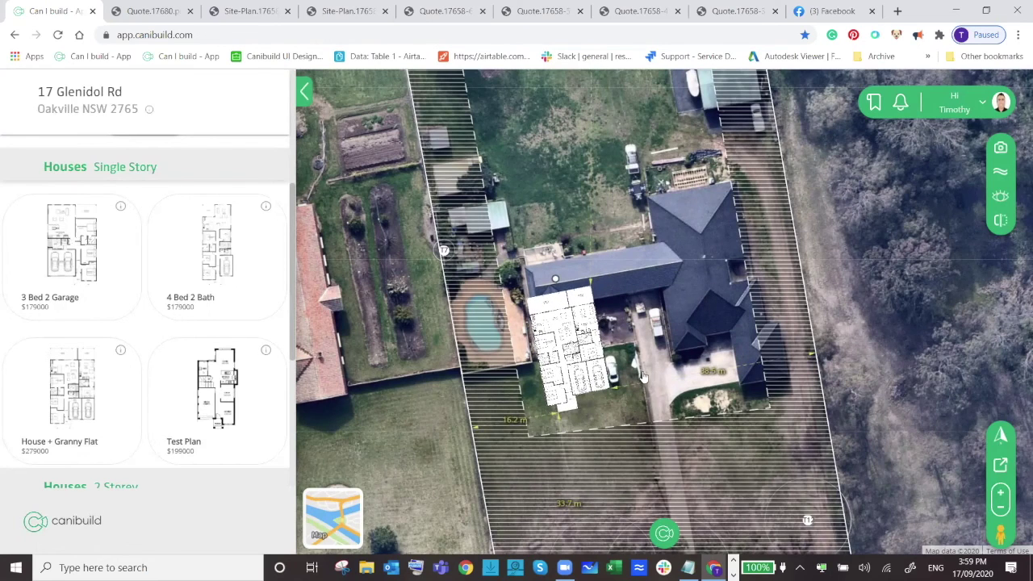
drag(570, 369, 555, 370)
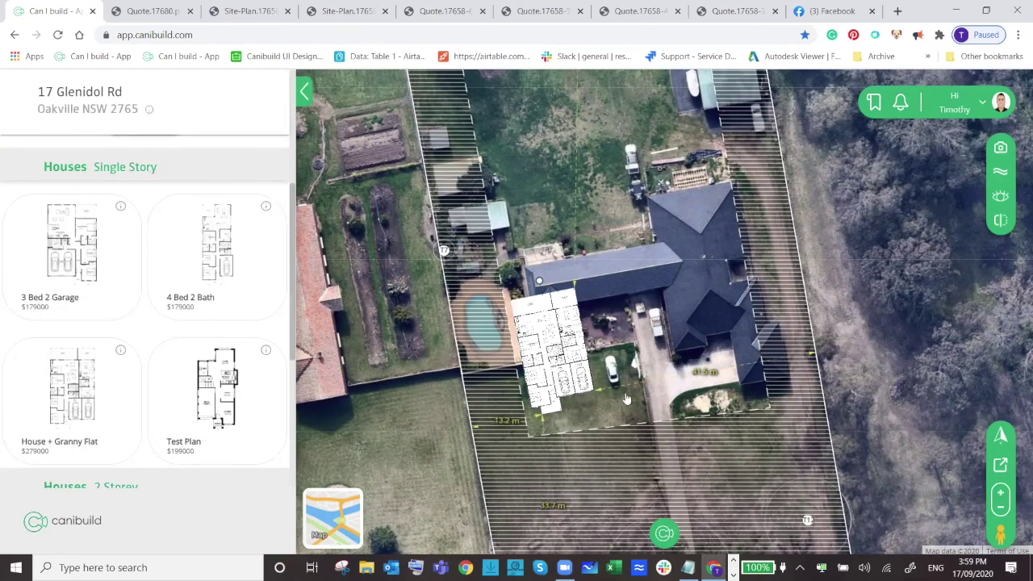
scroll(627, 398, up, 3)
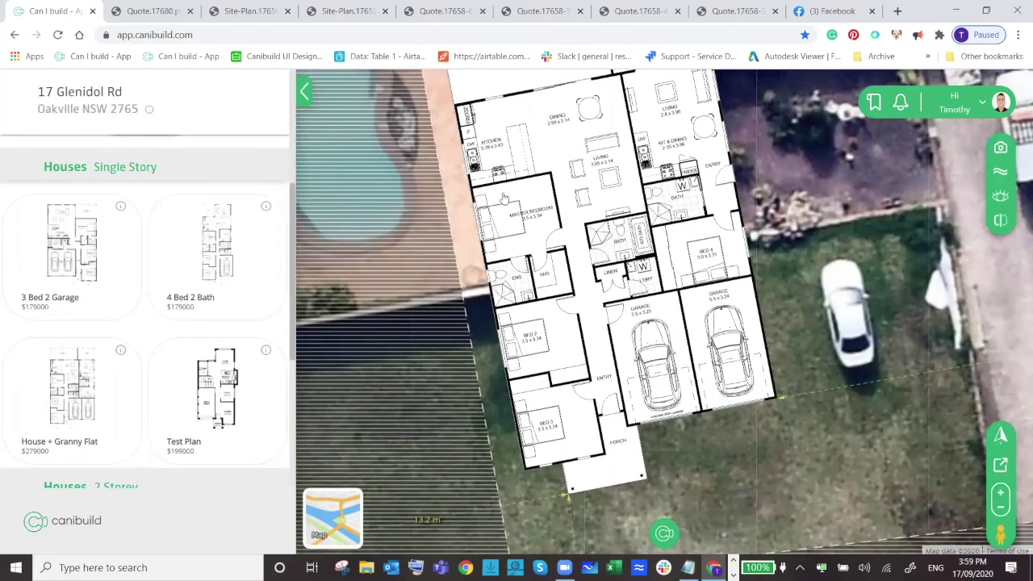
Annotate the ensuite shower with the note 'client walks walkin shower'.
scroll(500, 274, up, 5)
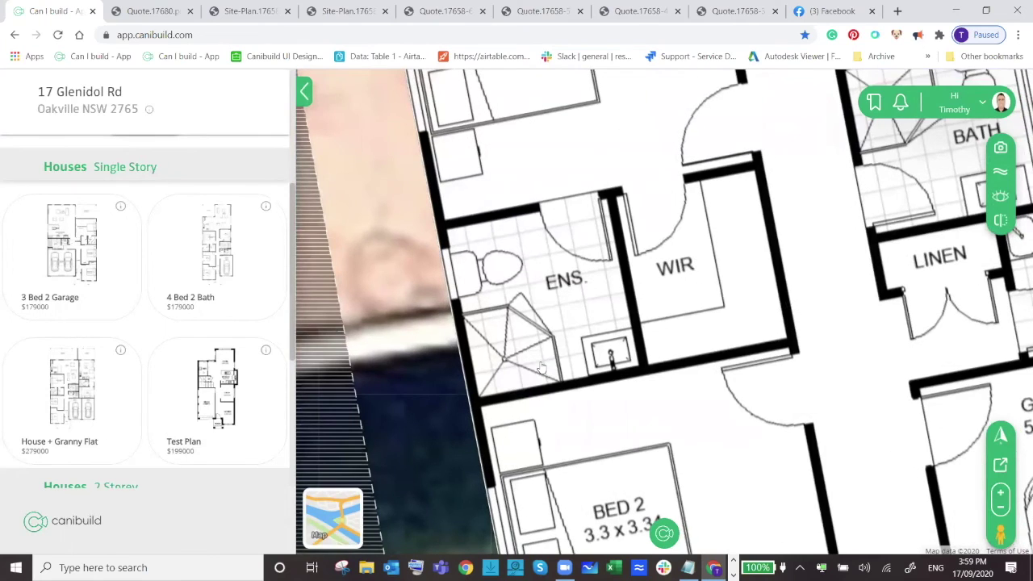
right_click(501, 334)
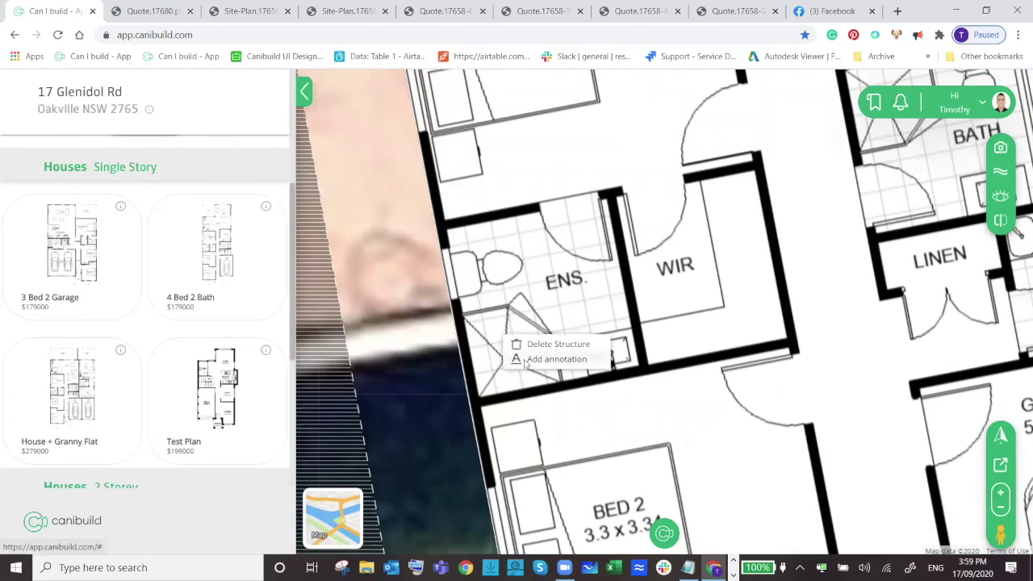
click(555, 359)
text(clie)
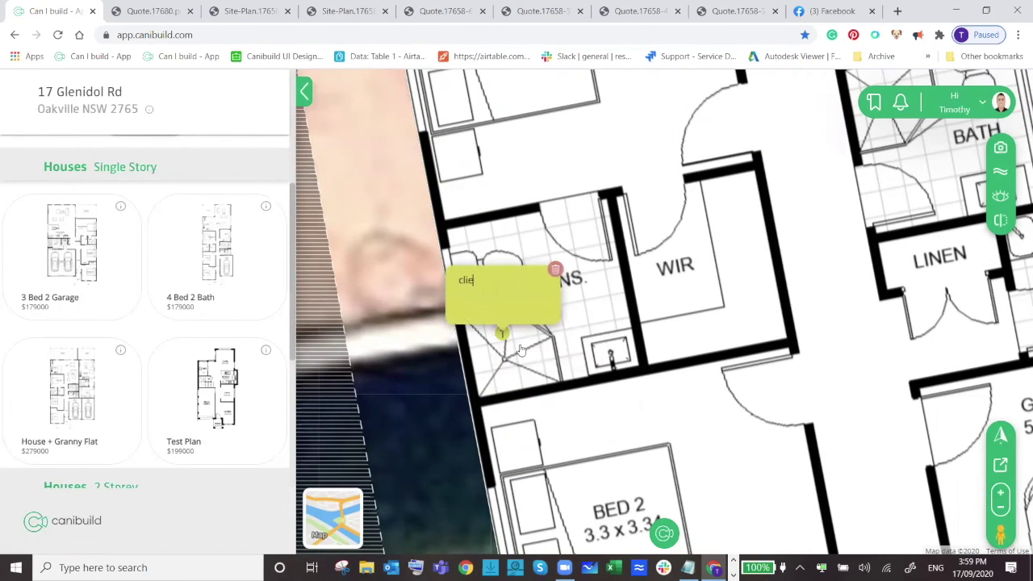
text(nt walks walkin)
key(BackSpace)
key(BackSpace)
text(walkin shower)
Add a second note, 'remove WIR', on the walk-in robe.
right_click(708, 281)
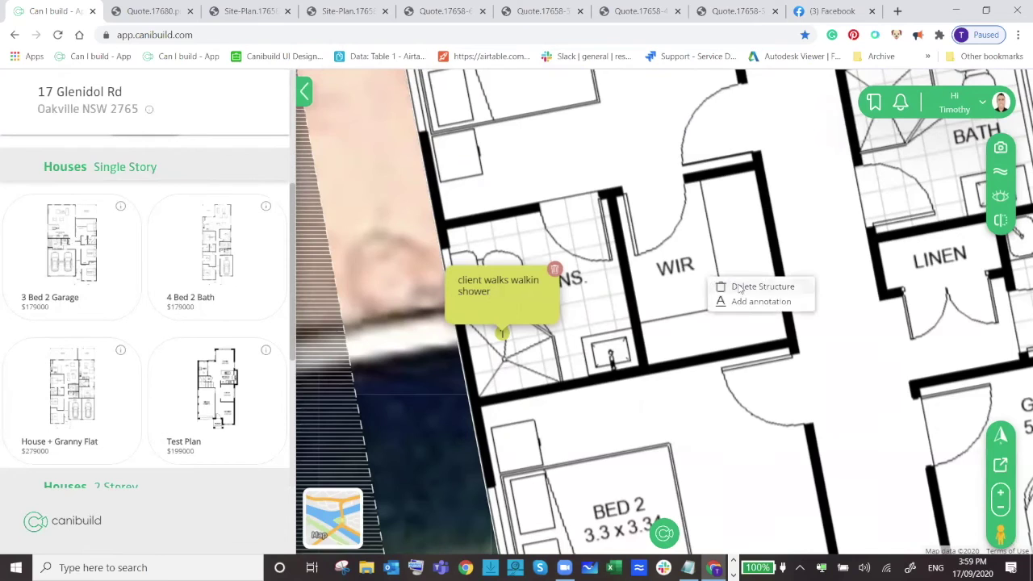
click(744, 305)
text(remove WIR)
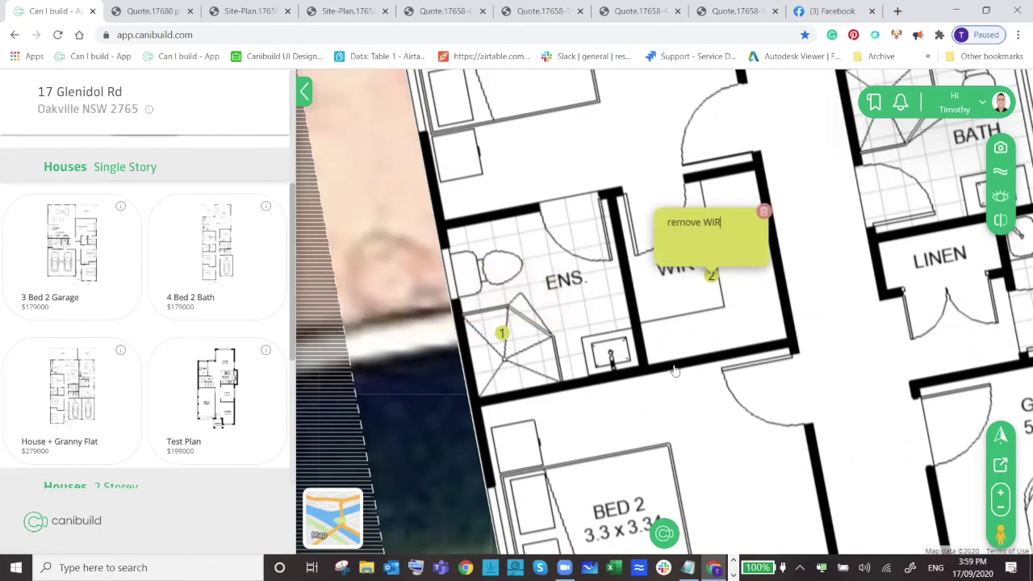
click(745, 307)
scroll(744, 306, down, 3)
scroll(745, 408, down, 2)
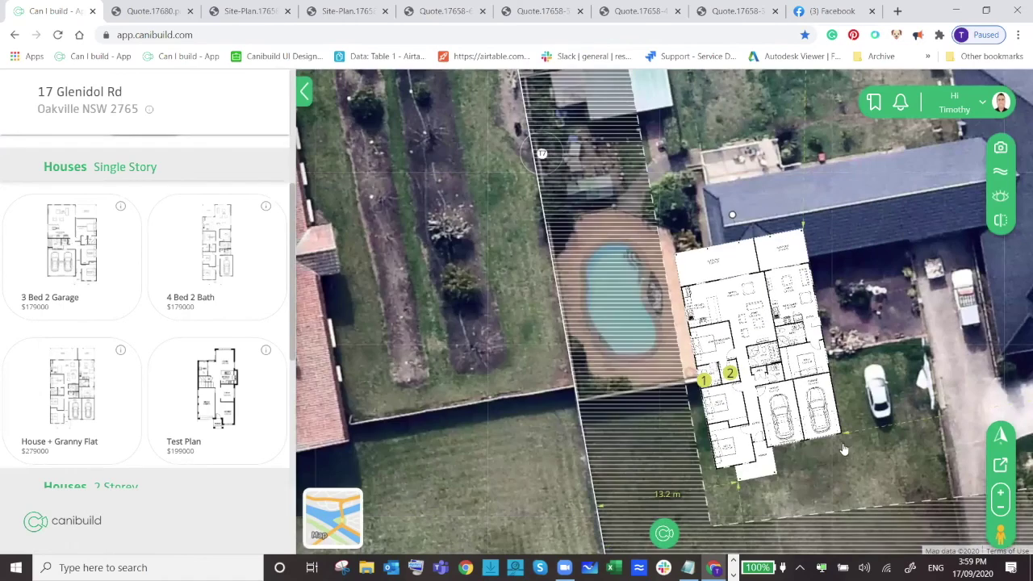
drag(898, 363, 527, 367)
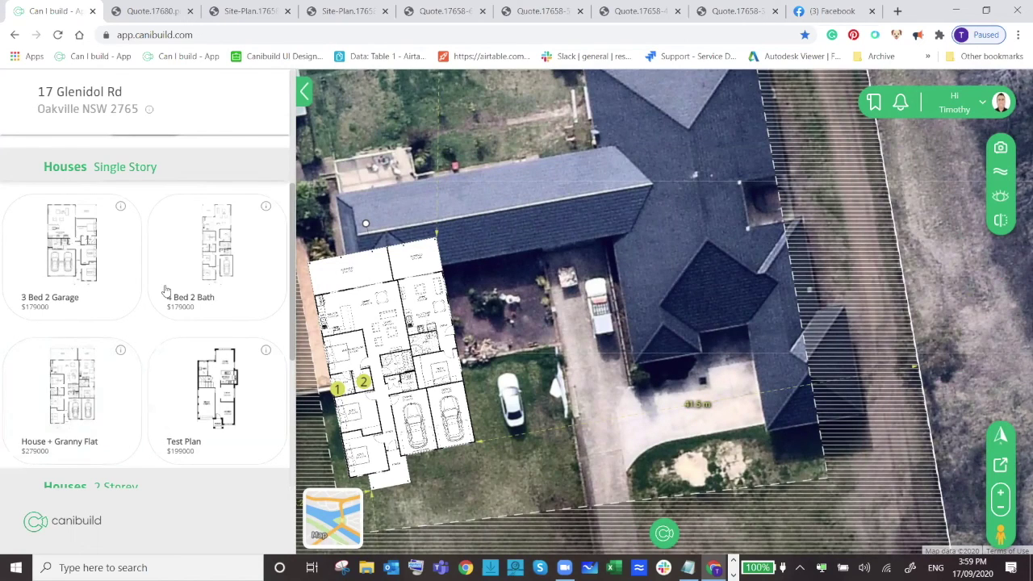
scroll(161, 298, up, 3)
click(146, 322)
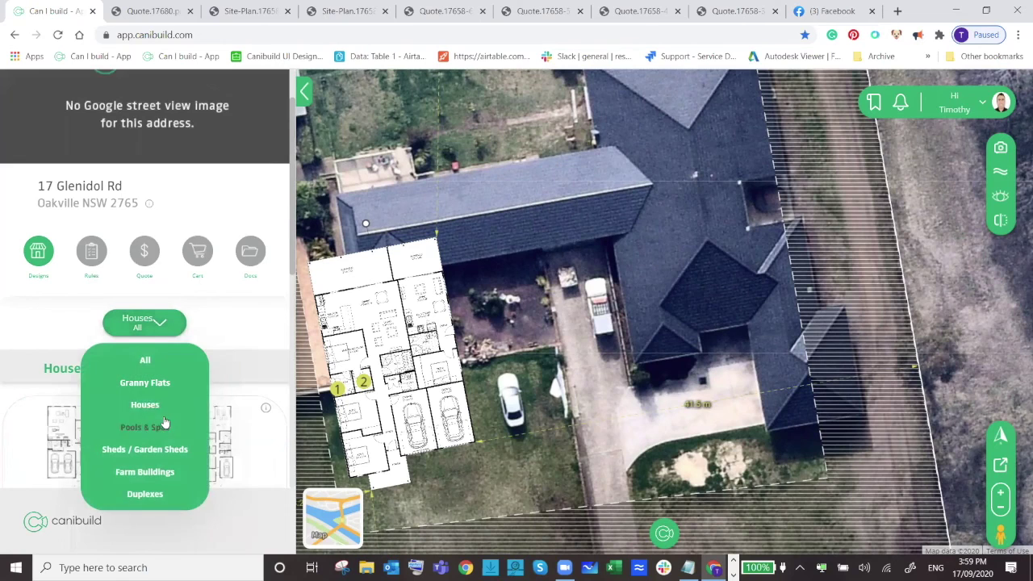
mouse_move(161, 406)
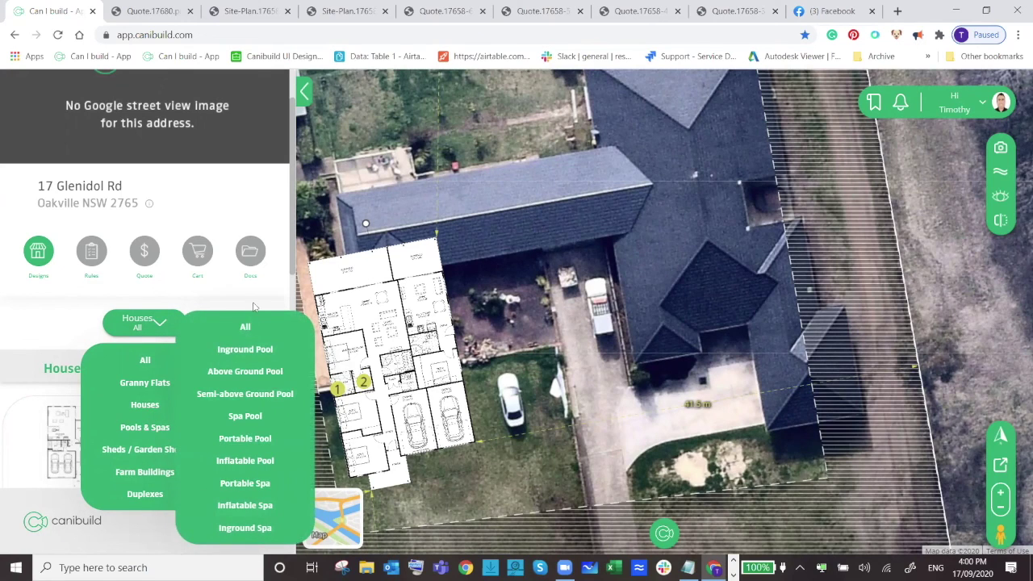
click(162, 326)
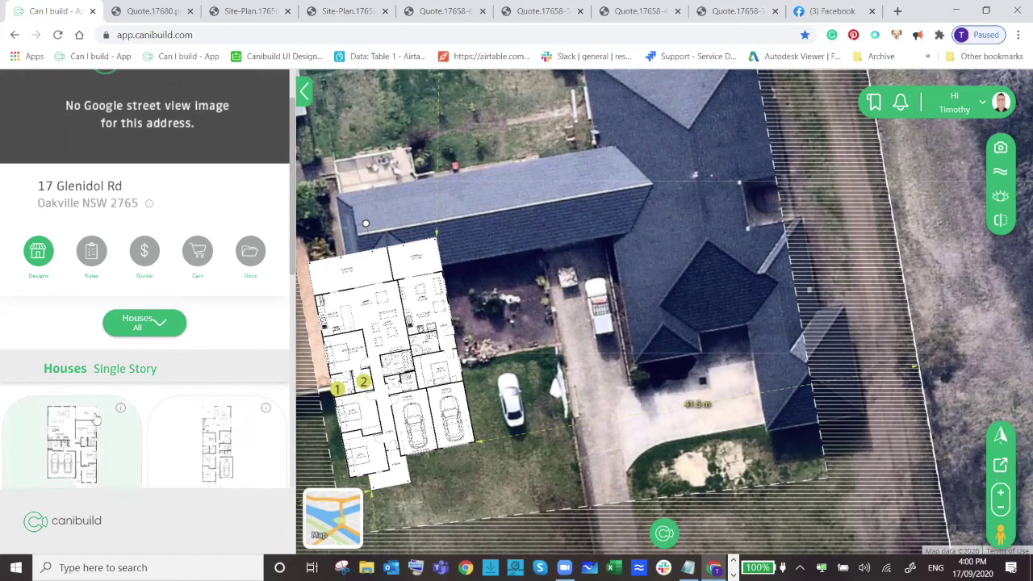
scroll(133, 399, down, 3)
click(131, 408)
scroll(133, 399, up, 5)
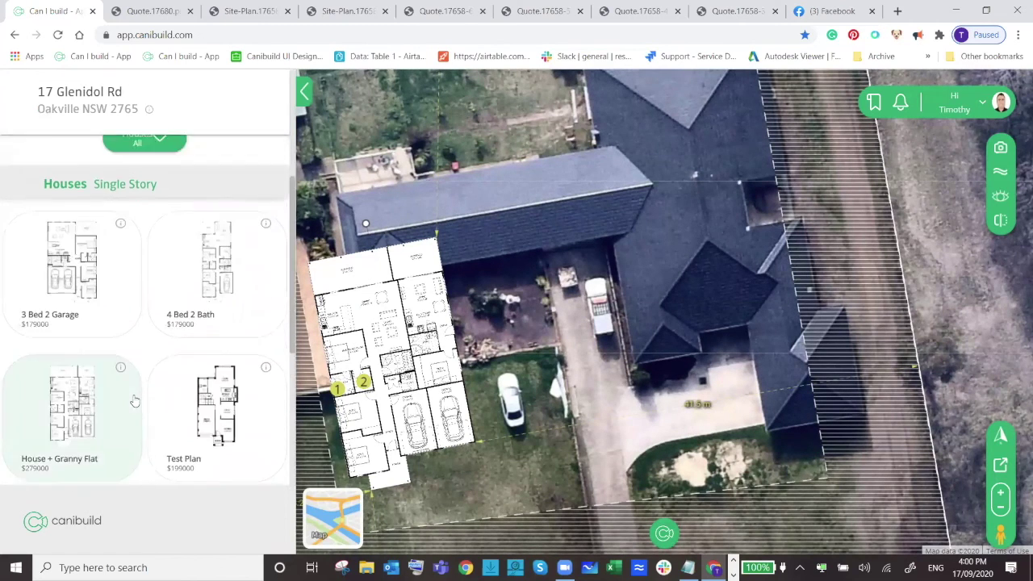
click(153, 363)
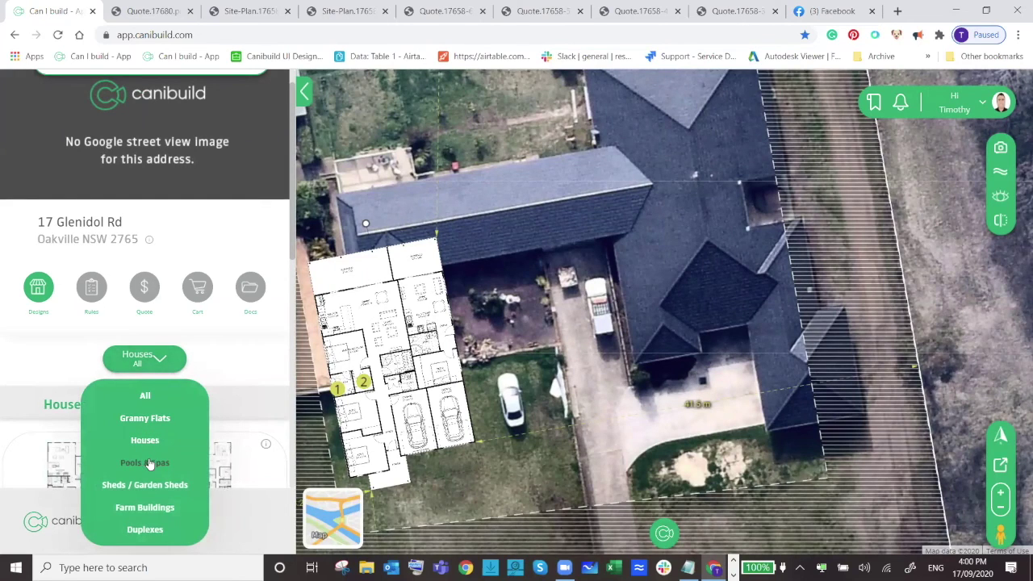
click(273, 350)
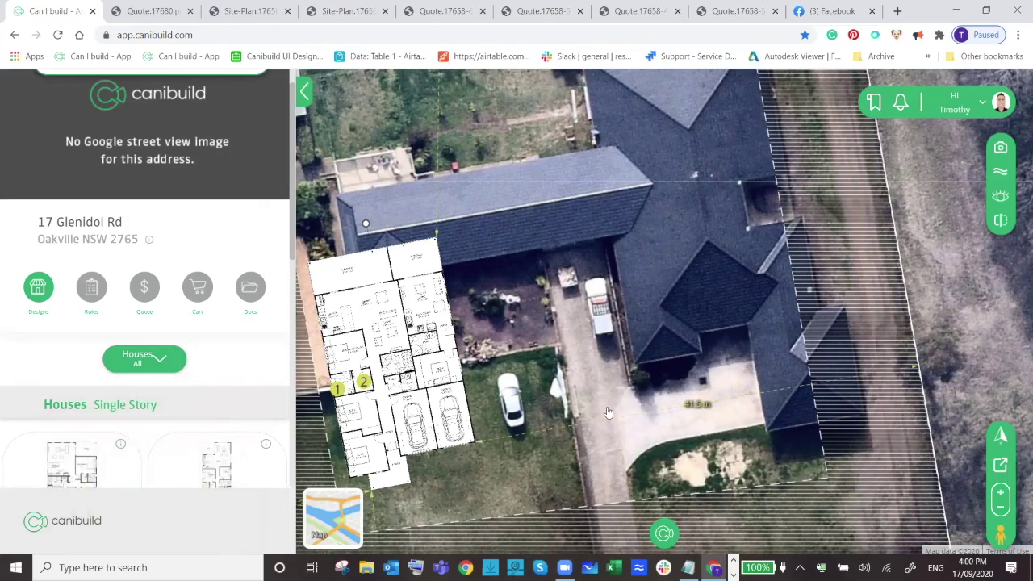
scroll(608, 412, down, 2)
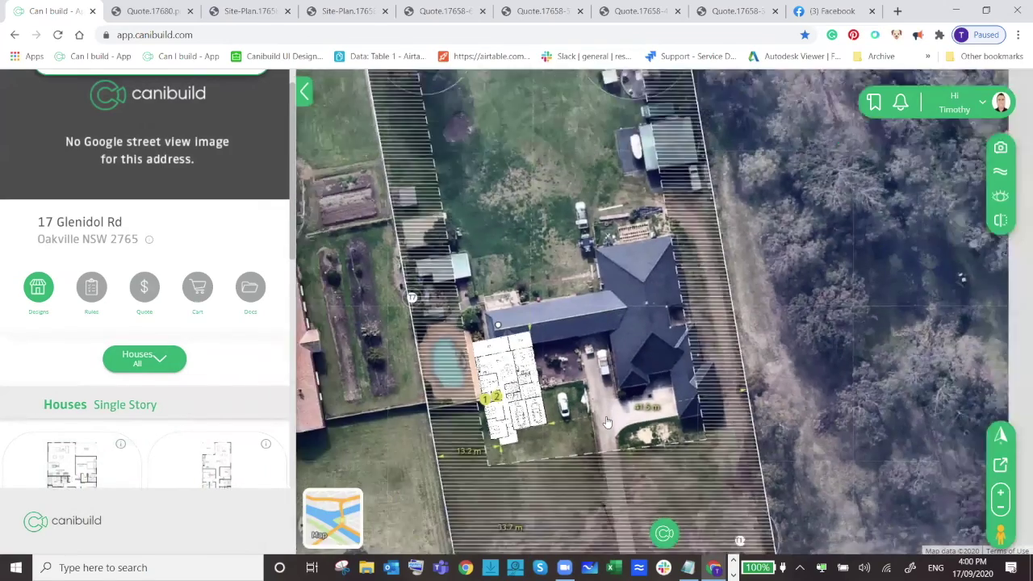
scroll(607, 422, down, 1)
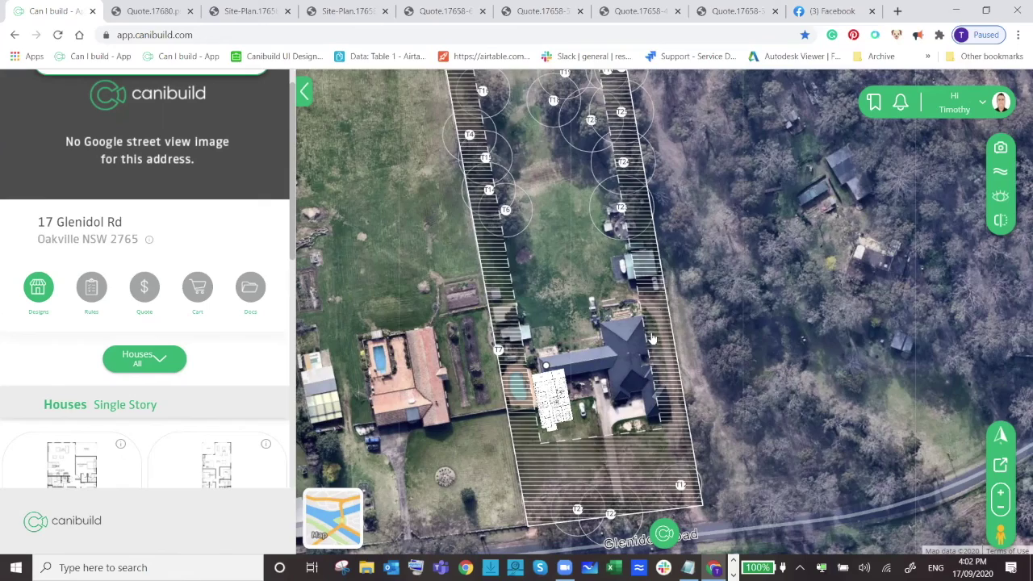
scroll(645, 368, up, 2)
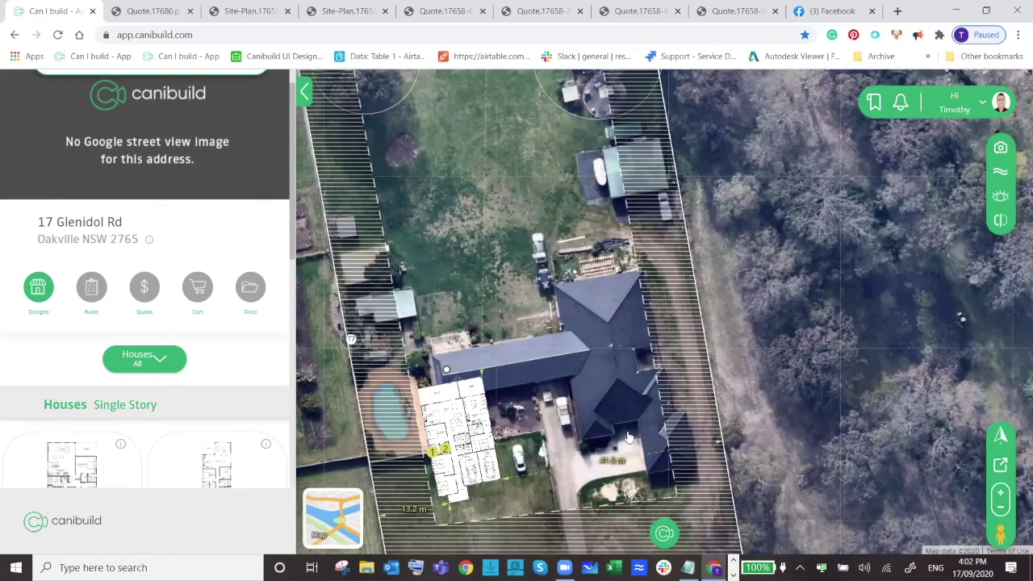
scroll(628, 436, down, 2)
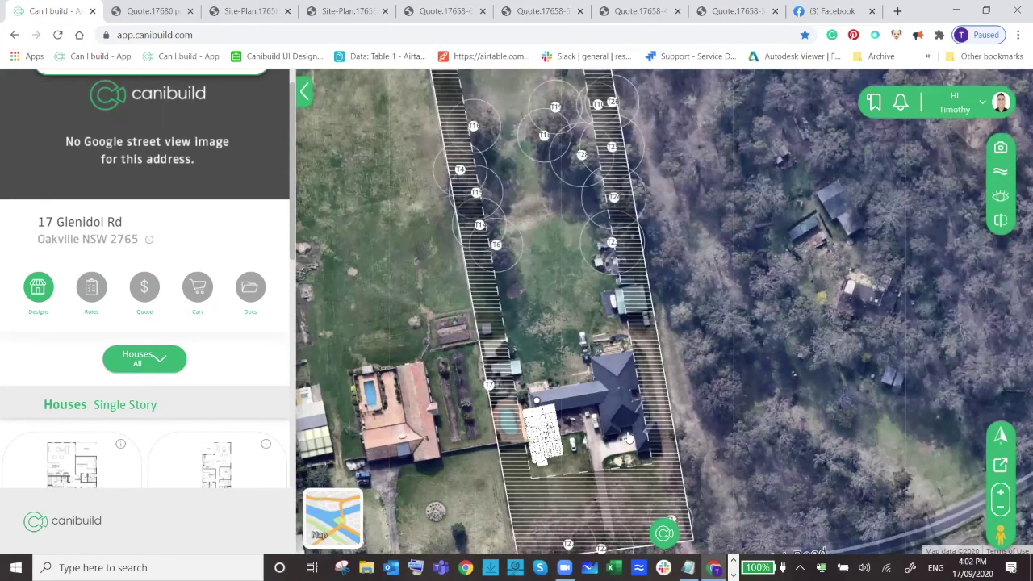